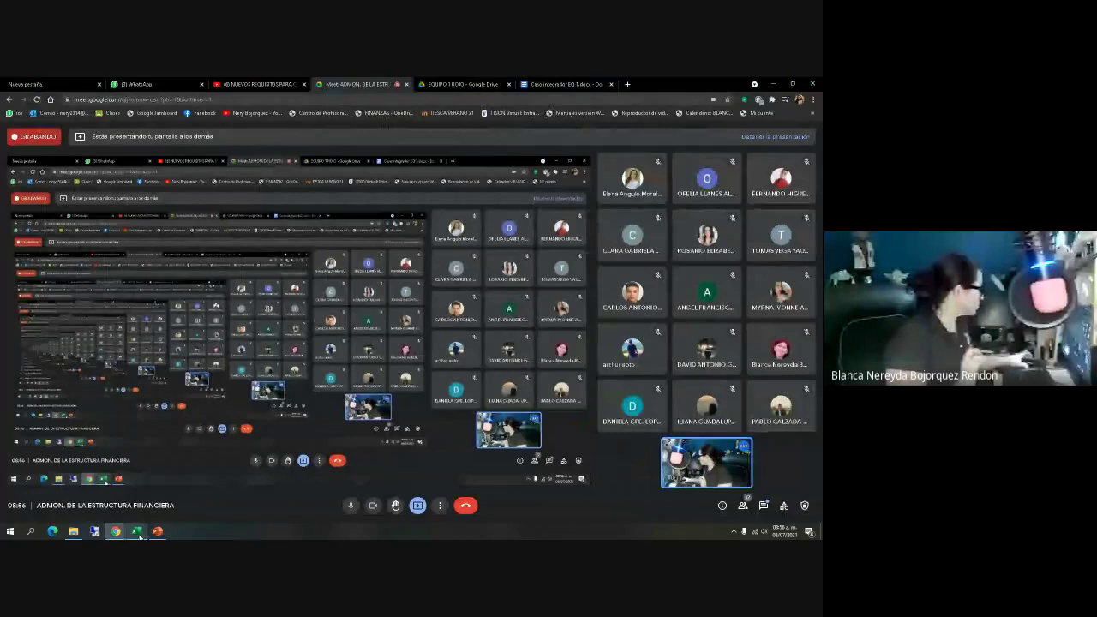
Step: Switch to the Excel attendance list and enter 1 for day 8 in cells K8, K12 and K13
click(137, 532)
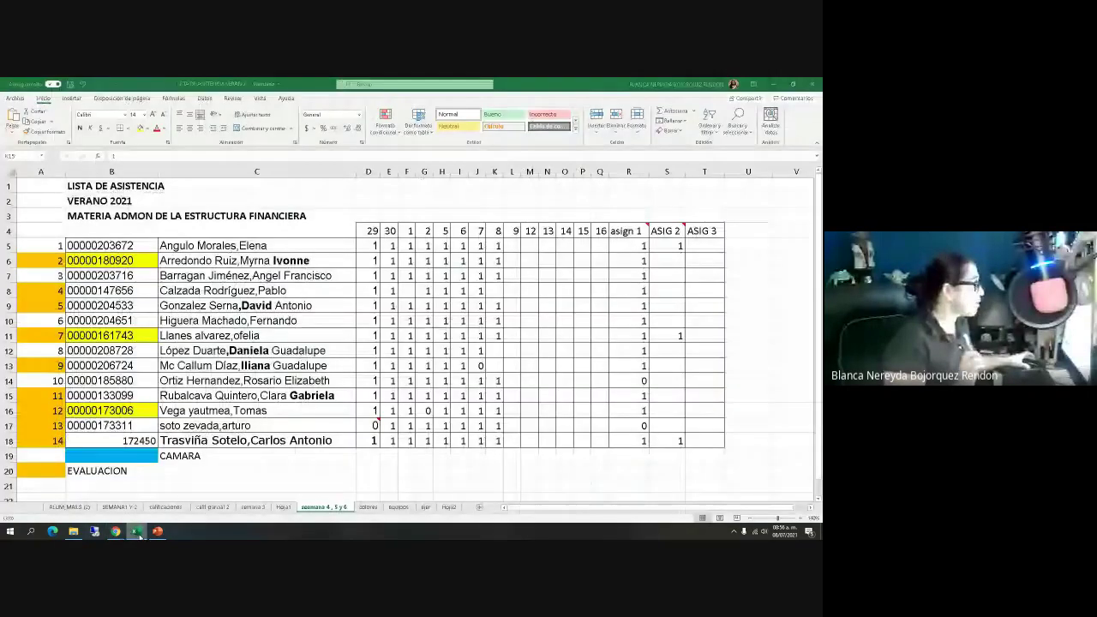
click(494, 291)
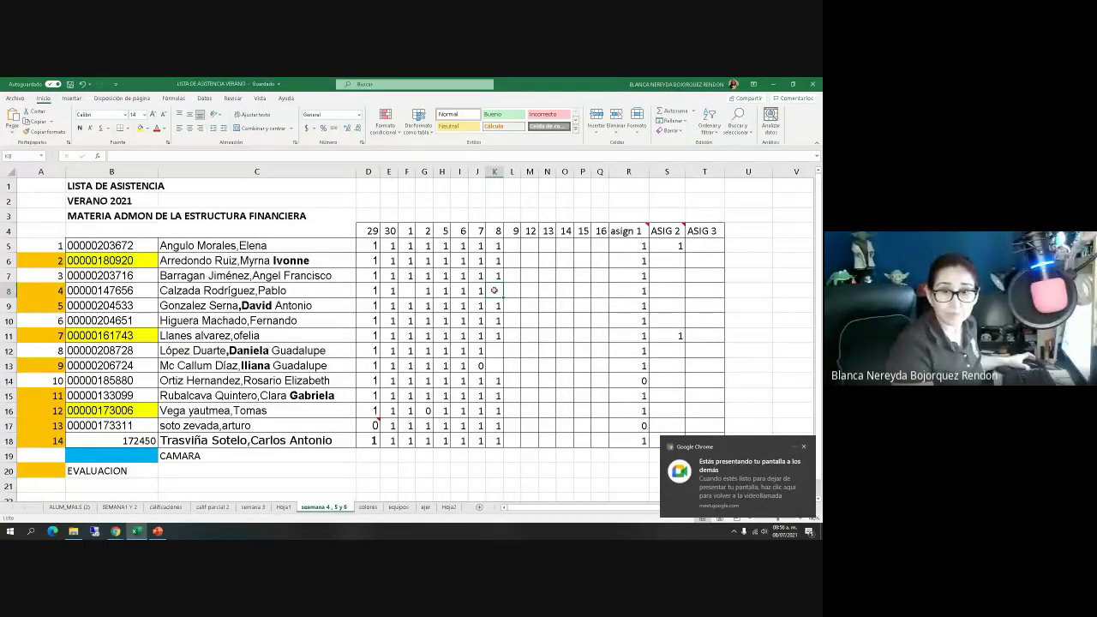
text(1)
click(490, 353)
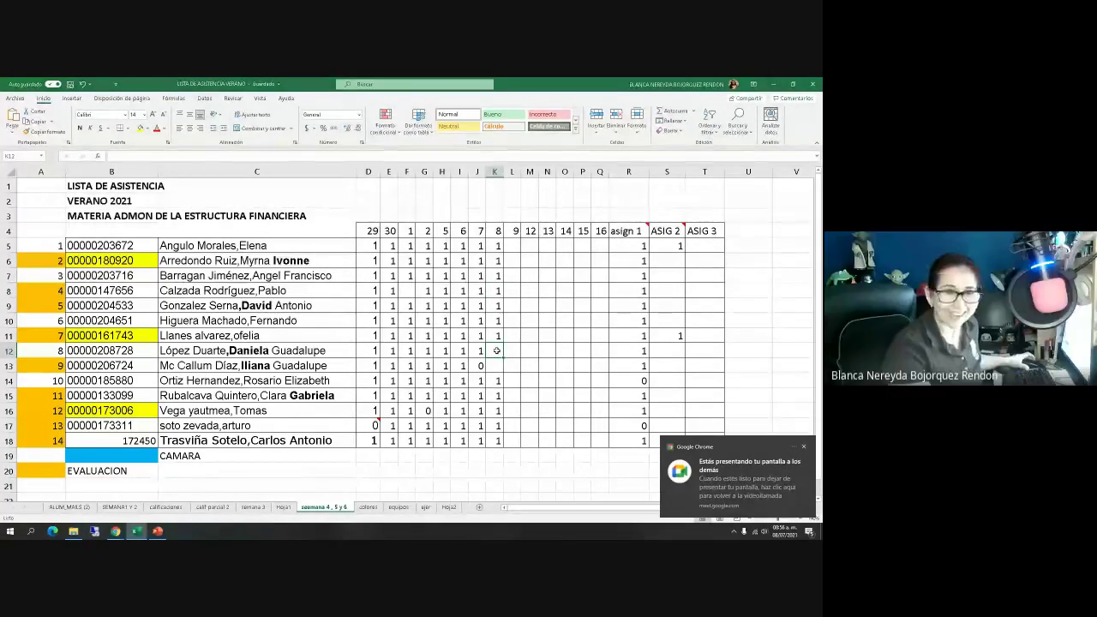
text(1)
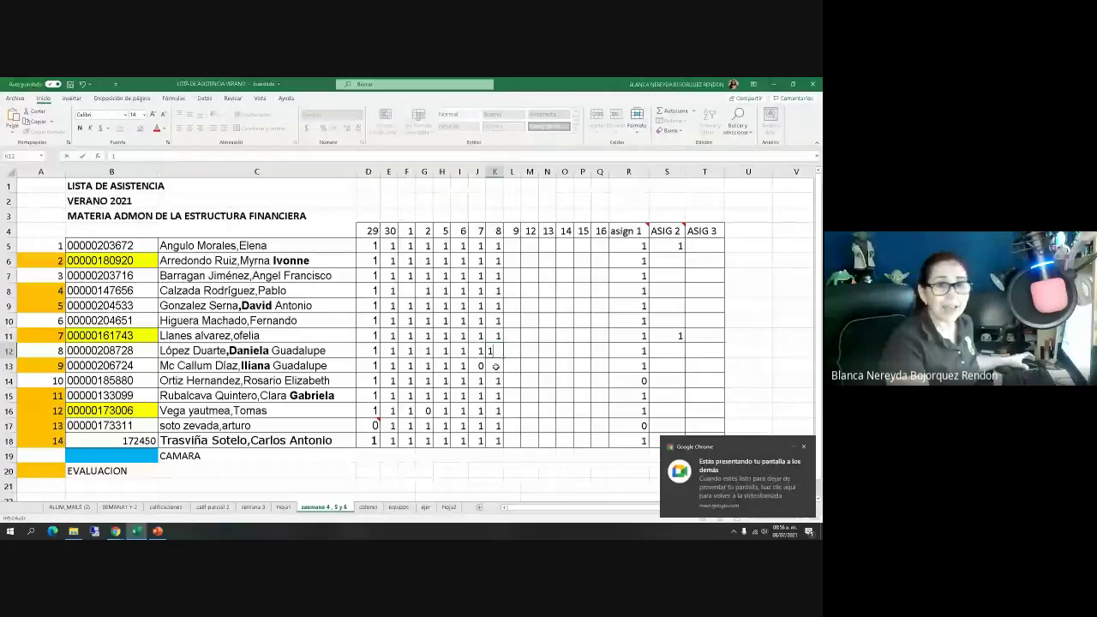
click(496, 365)
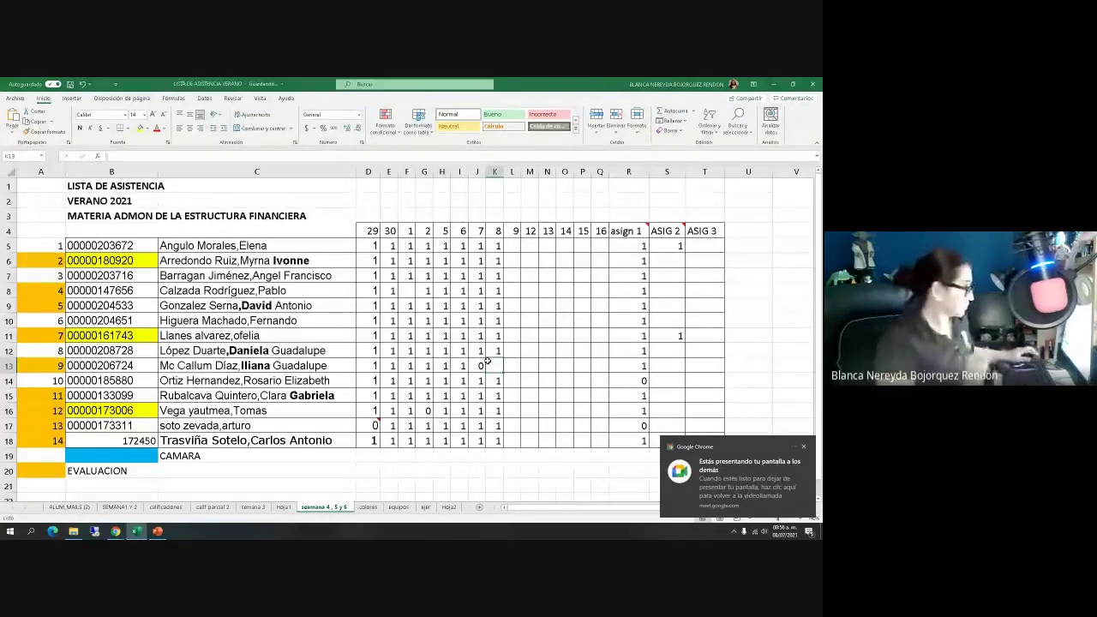
text(1)
click(522, 420)
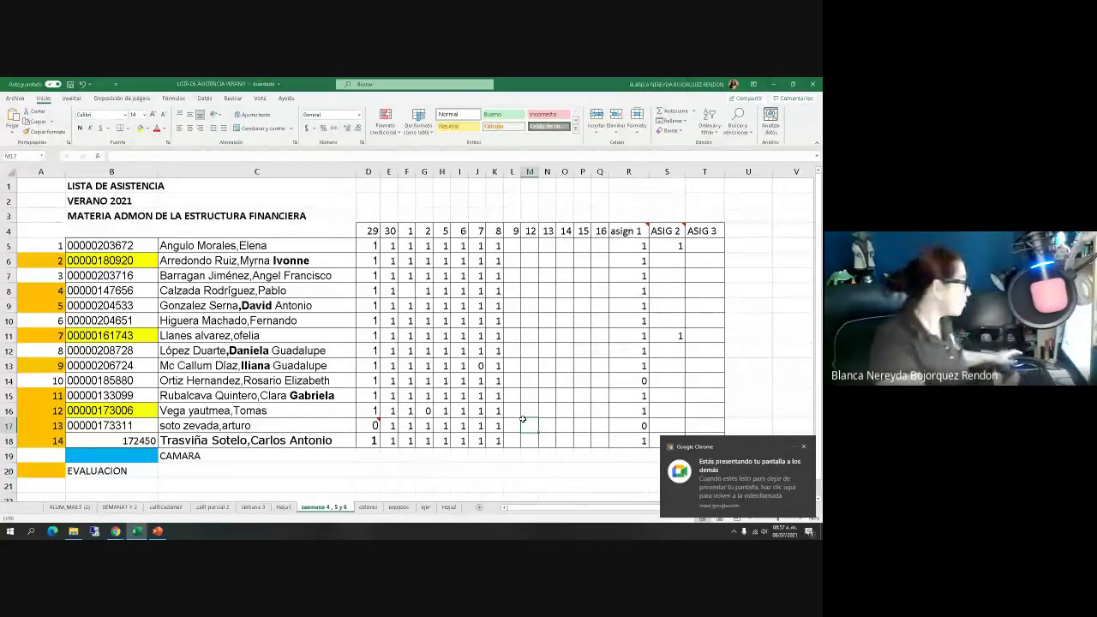
Step: Open the workbook "FORMATO EJERCICIO INTEGRADOR PARA VER EN CLASE VERANO 2021" from the COMPETENCIA 4 folder in File Explorer
click(73, 531)
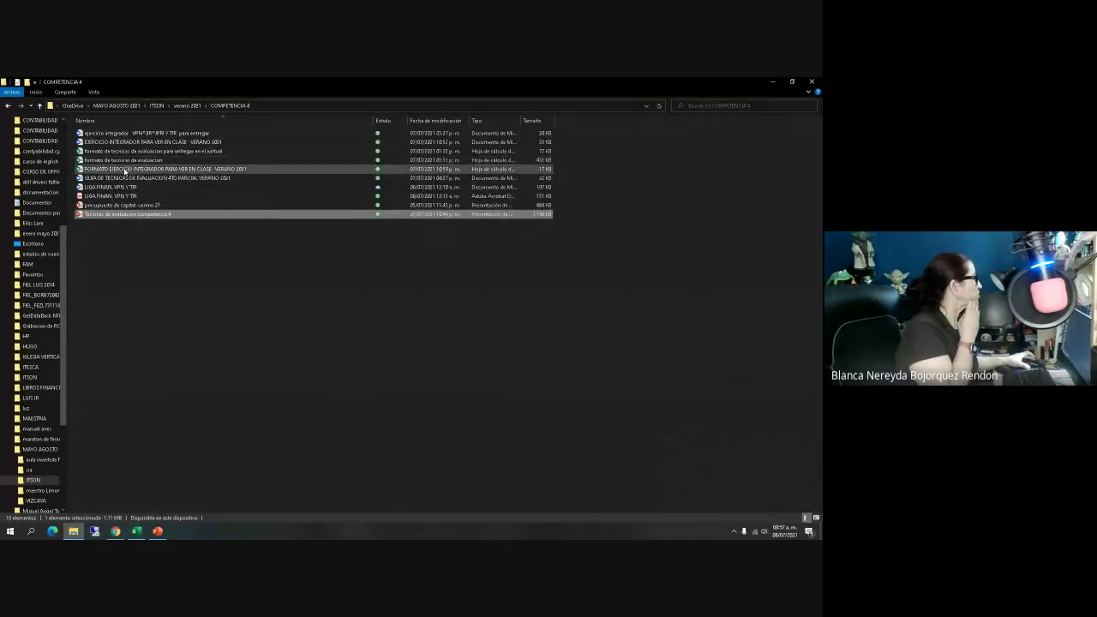
click(125, 170)
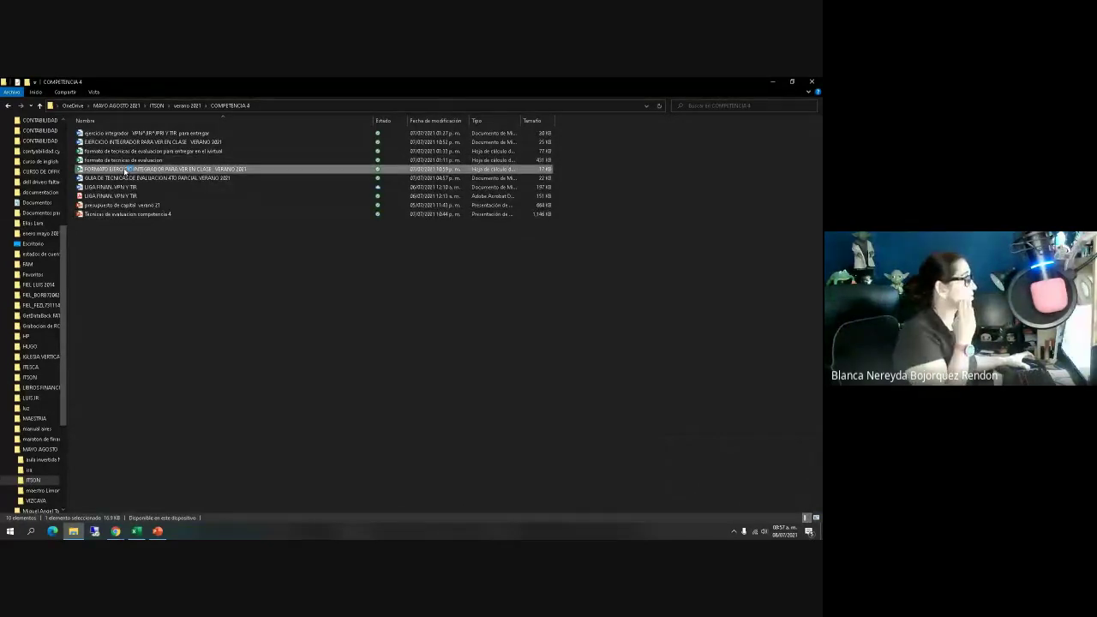
key(alt+Tab)
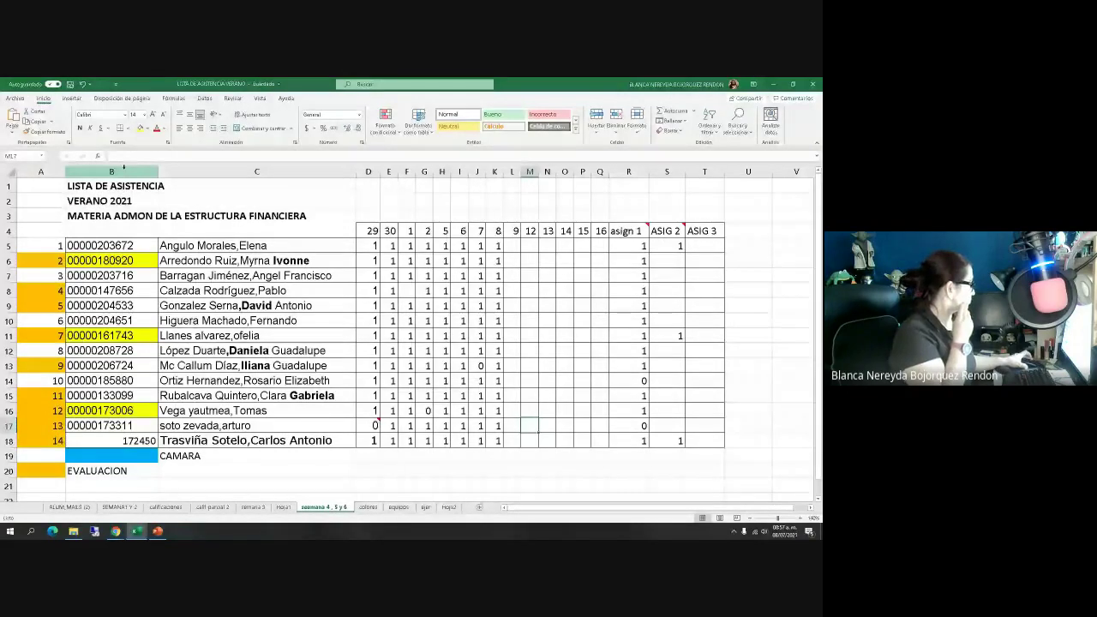
key(alt+Tab)
key(alt+Tab)
Step: Review the steps 1 to 6 template and the TECNICAS DE EVALUA sheet, and close the workbook
scroll(111, 455, up, 14)
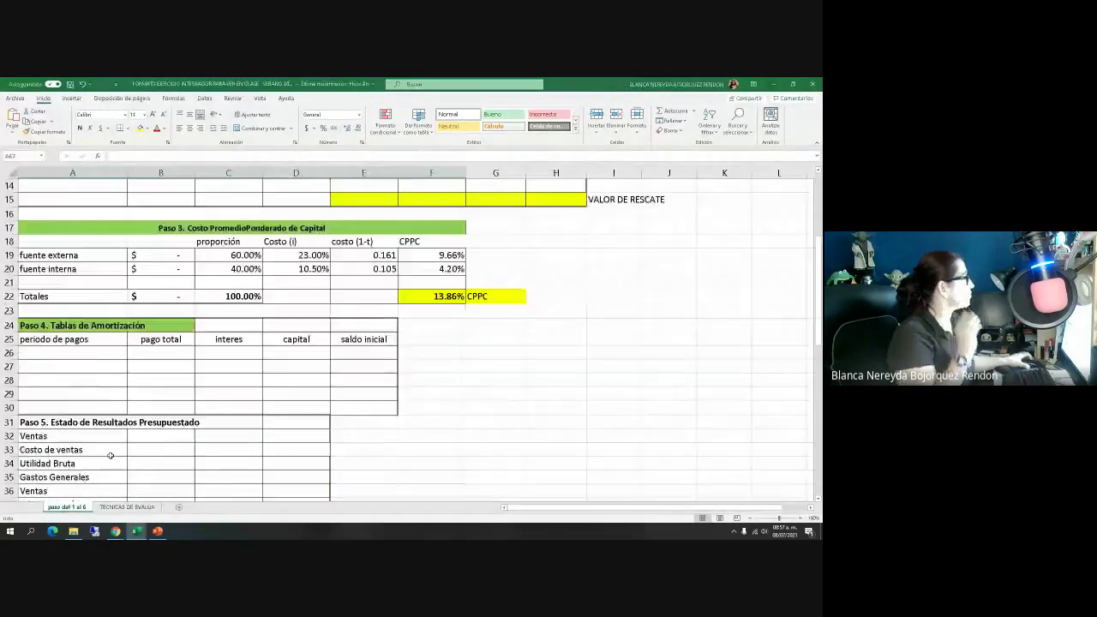
scroll(111, 455, up, 4)
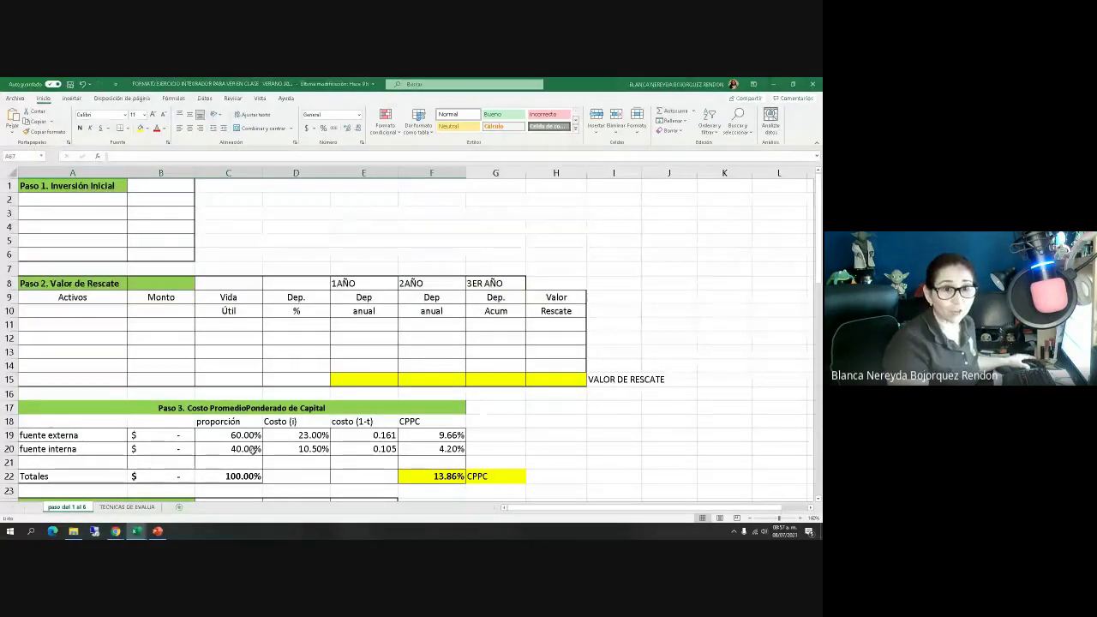
scroll(385, 409, down, 20)
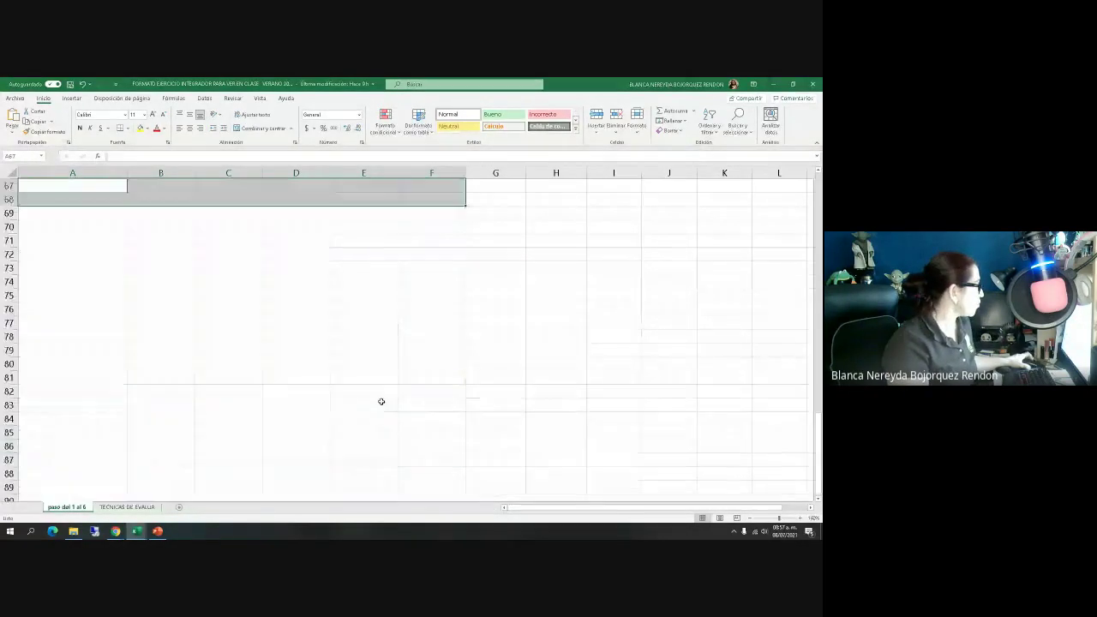
click(127, 507)
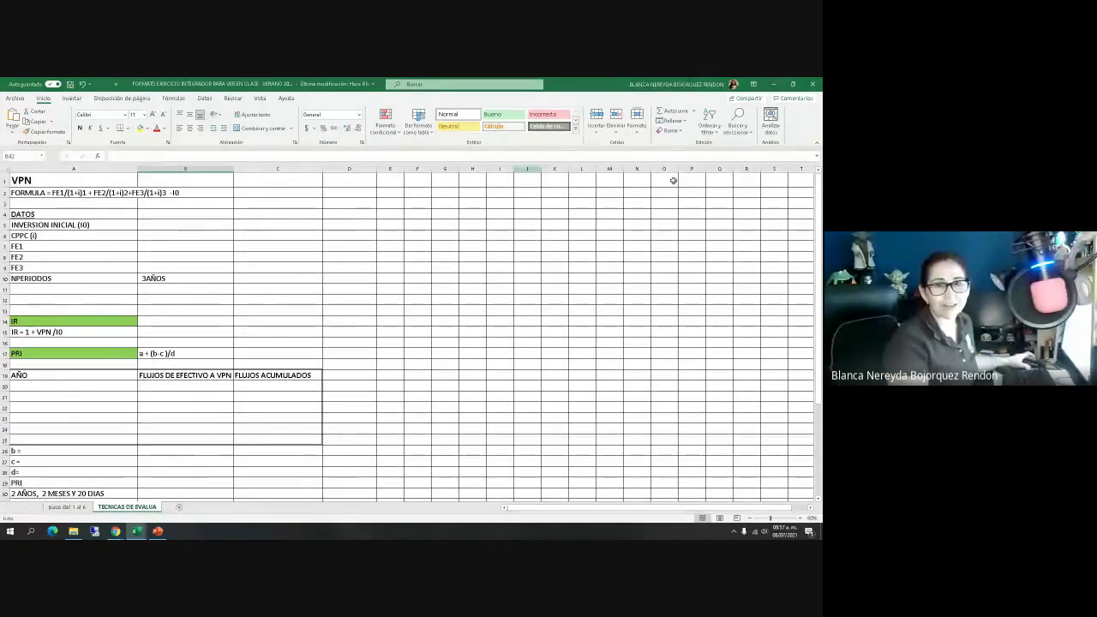
click(66, 506)
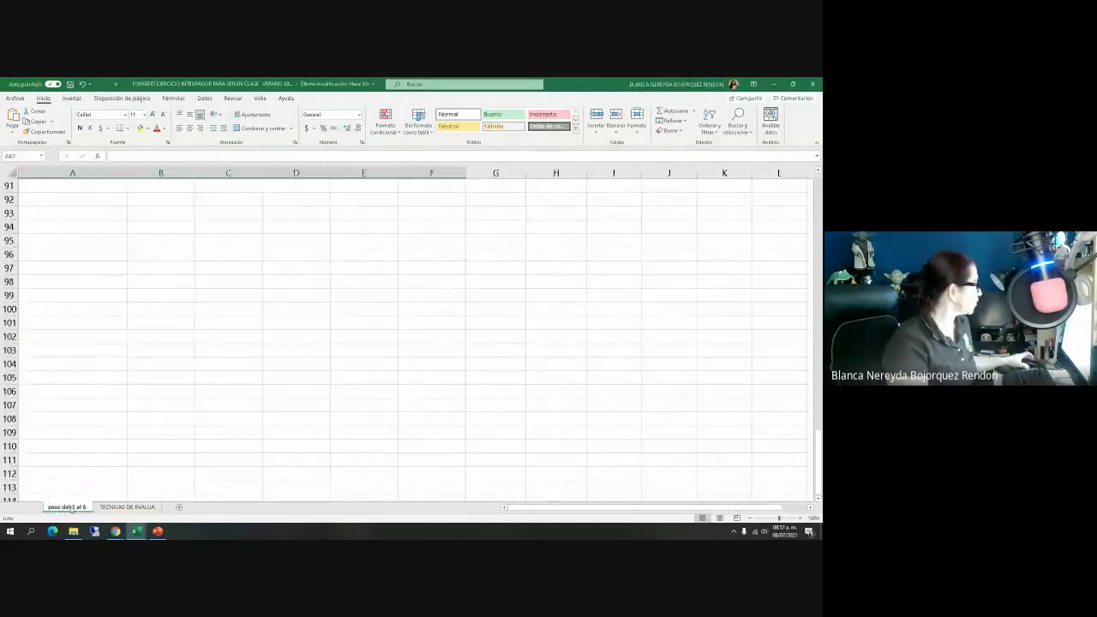
scroll(146, 421, up, 20)
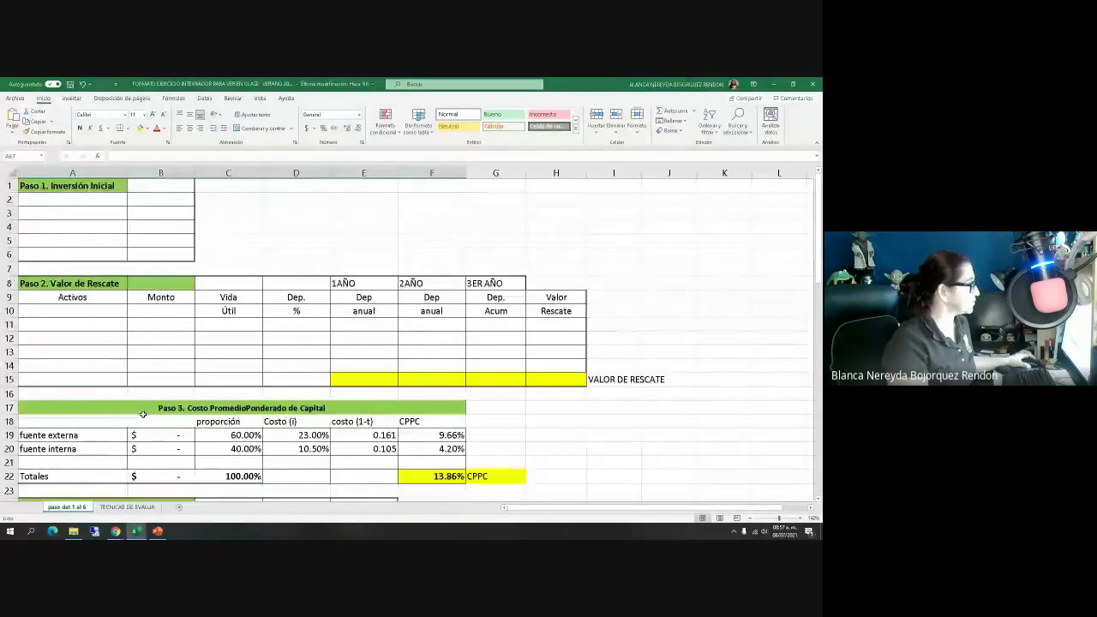
click(815, 83)
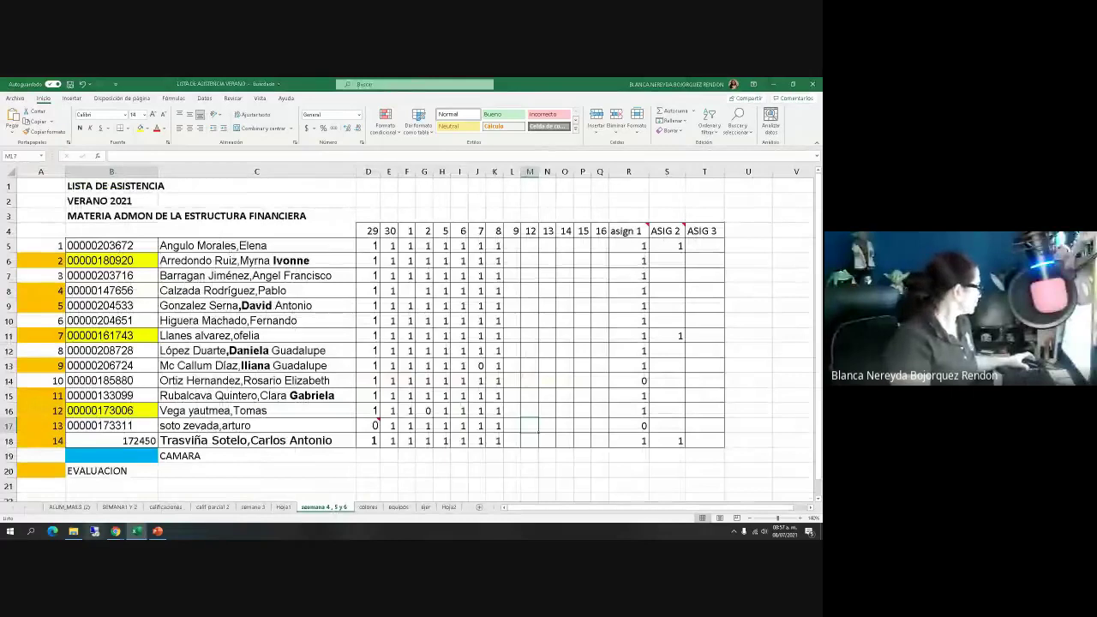
Step: Close the attendance list and open the workbook "formato de tecnicas de evaluacion" from the COMPETENCIA 4 folder
click(813, 83)
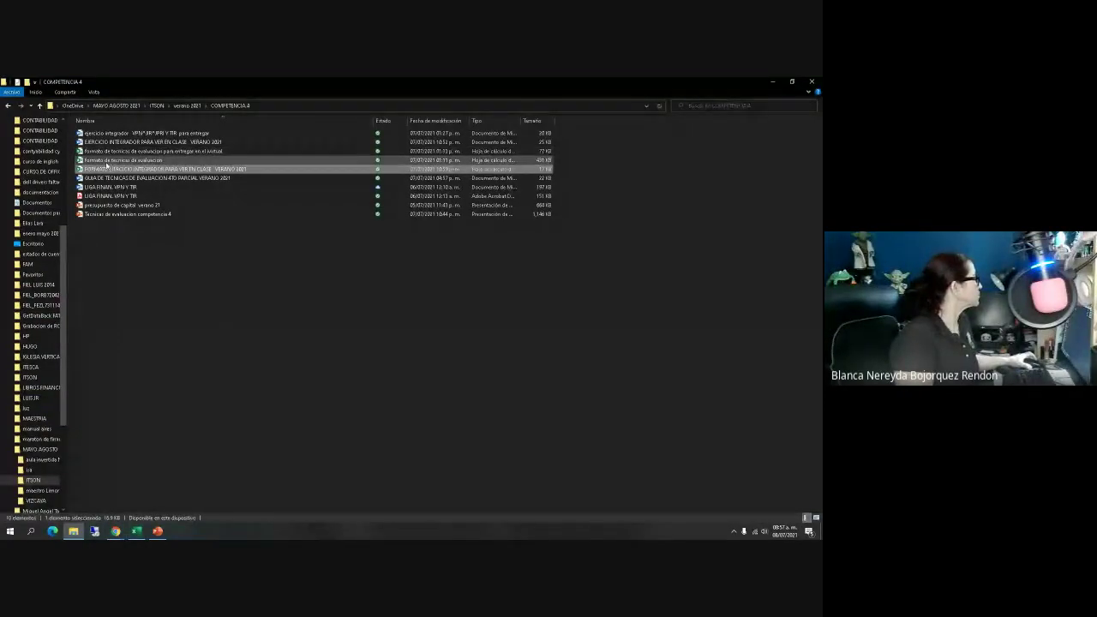
click(107, 161)
key(alt+Tab)
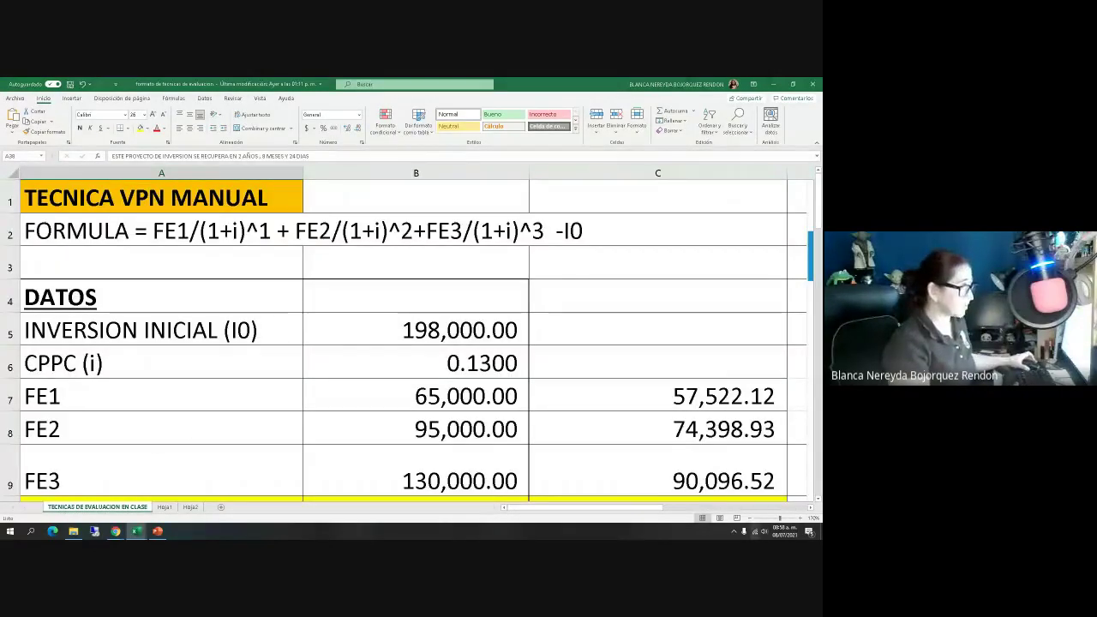
Step: Move the EJEMPLO image so that its left edge lies in column C, beside the VPN data
click(775, 518)
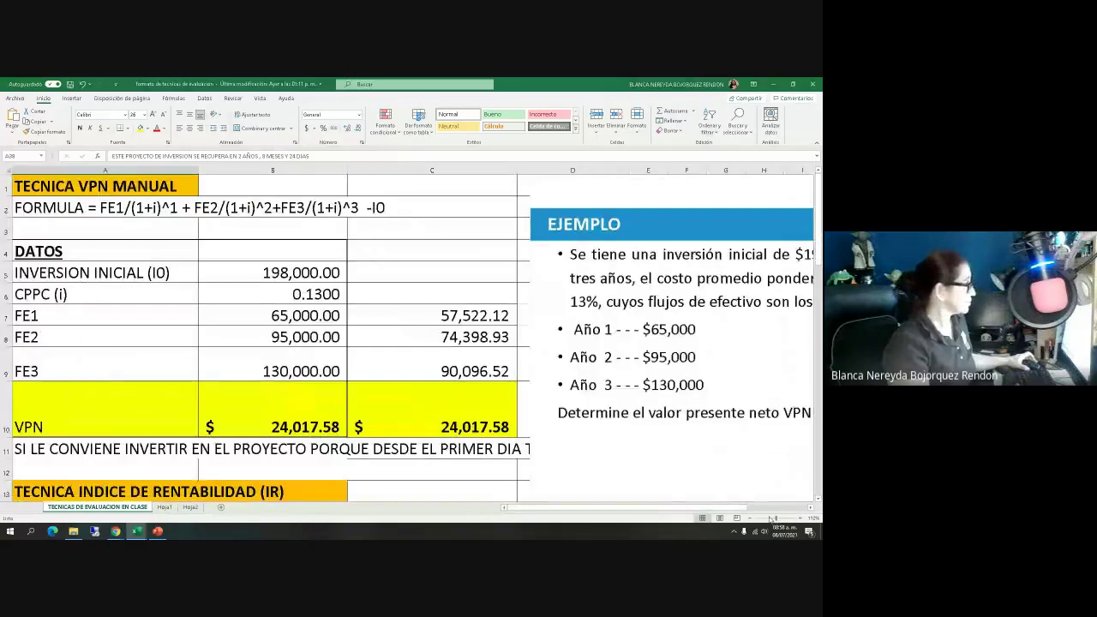
drag(630, 223, 217, 225)
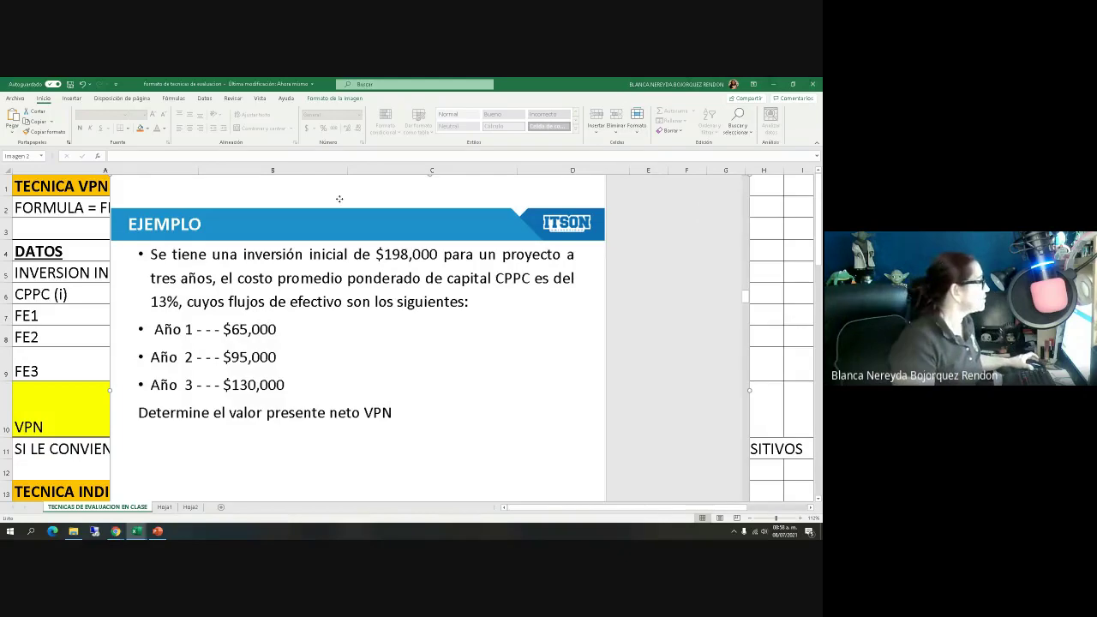
drag(339, 199, 665, 199)
Step: Enter -198000 as the initial investment in B42 of the TIR section, and apply the thousands-separator (Millares) format to B42:B47
scroll(149, 243, down, 1)
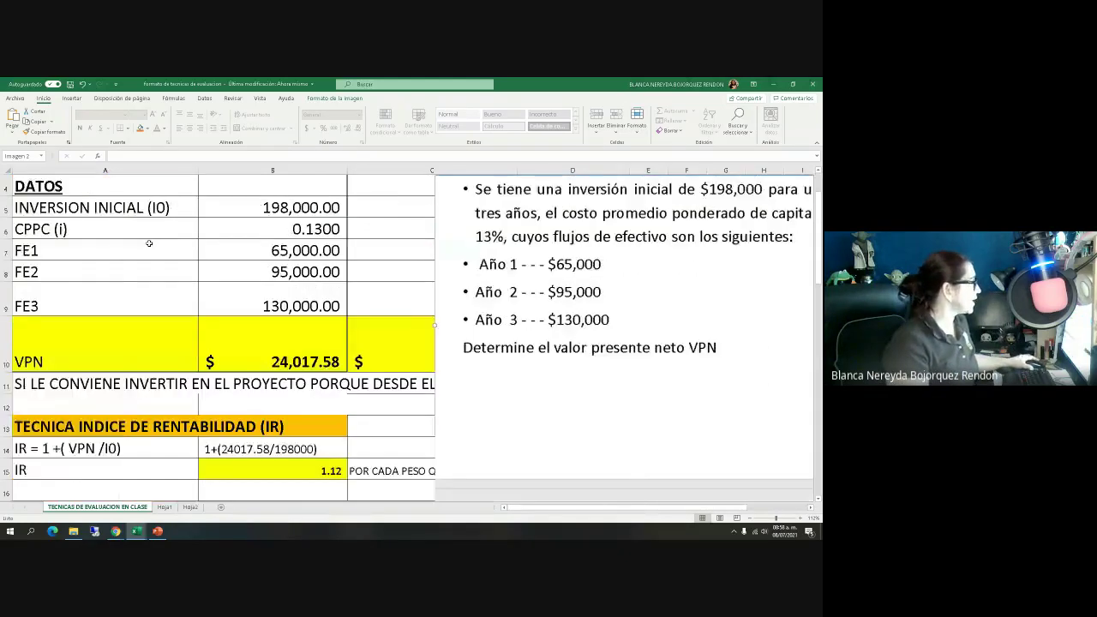
scroll(149, 243, down, 3)
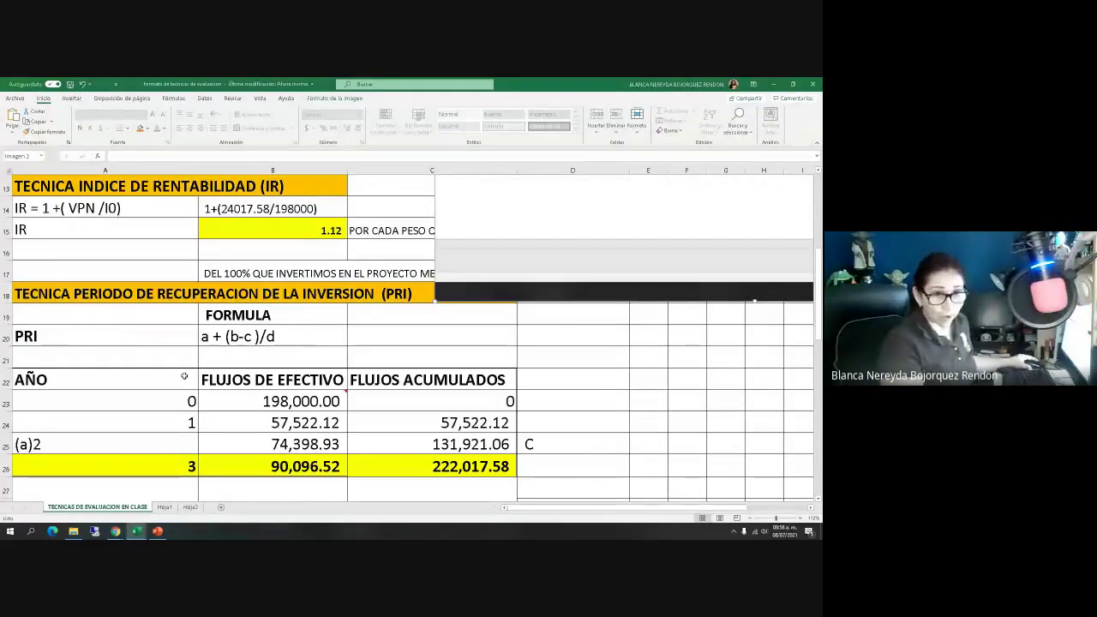
scroll(184, 375, down, 8)
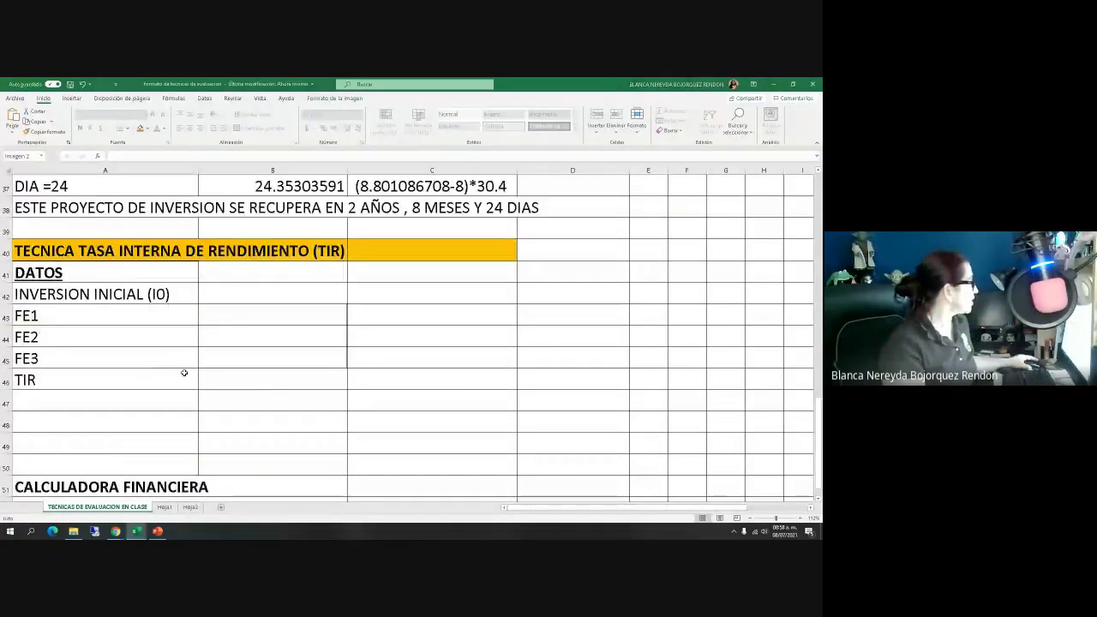
scroll(184, 373, down, 1)
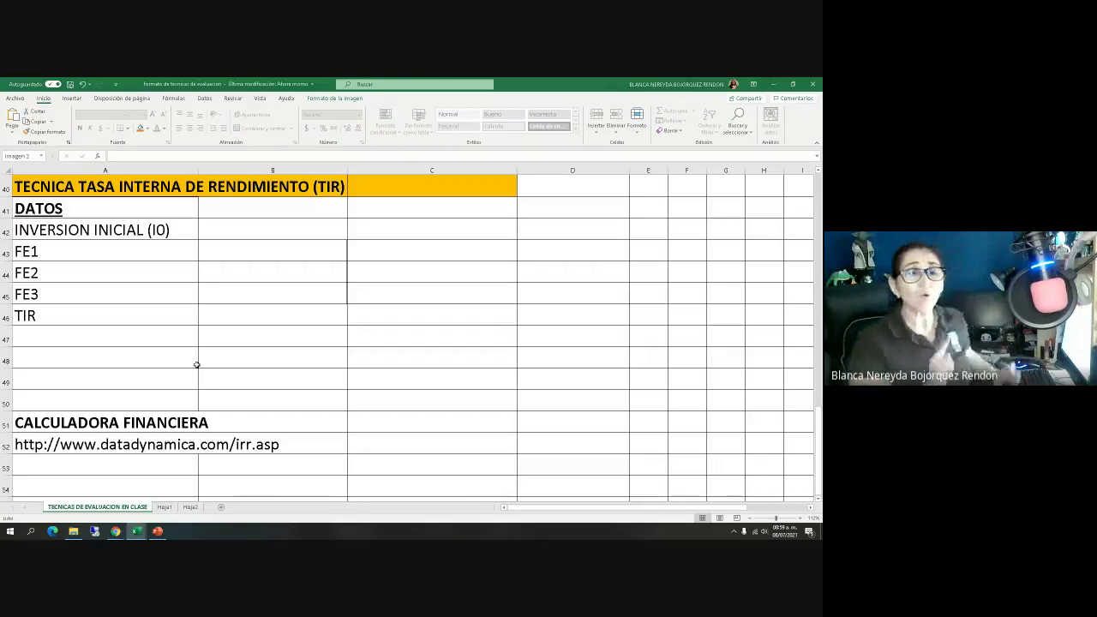
click(262, 230)
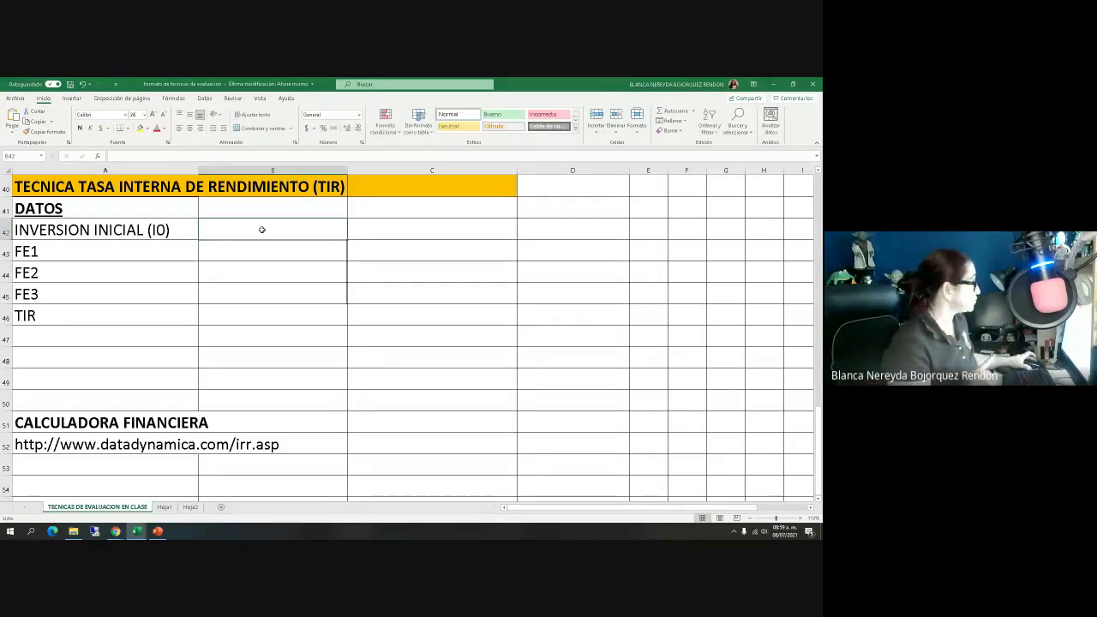
scroll(282, 272, down, 1)
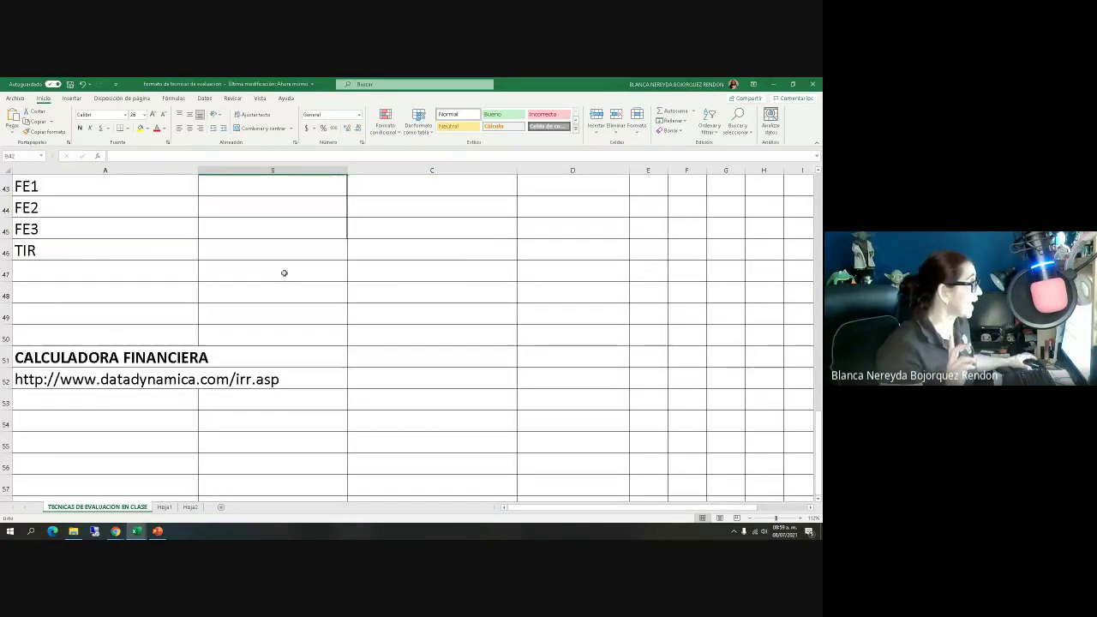
scroll(274, 266, up, 14)
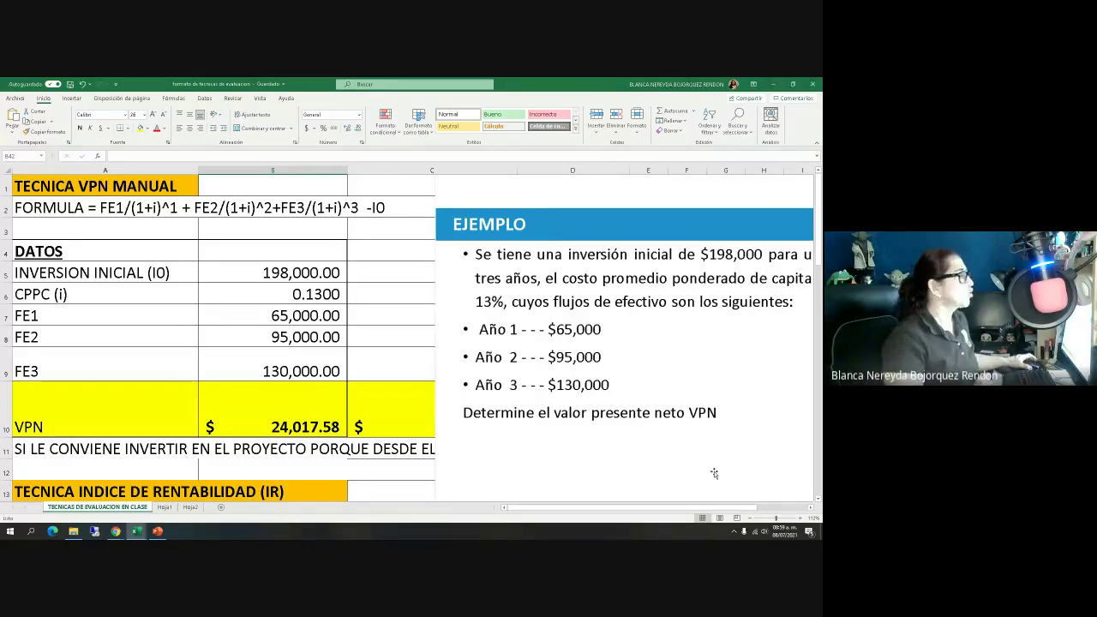
scroll(710, 468, down, 3)
scroll(710, 466, down, 8)
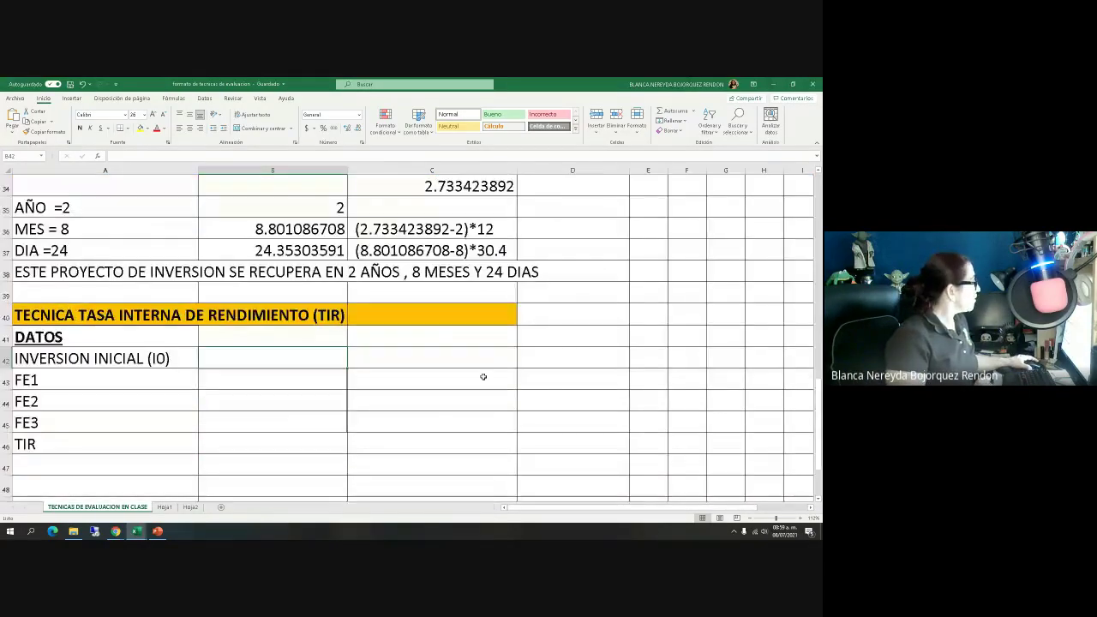
text(-198000)
click(231, 377)
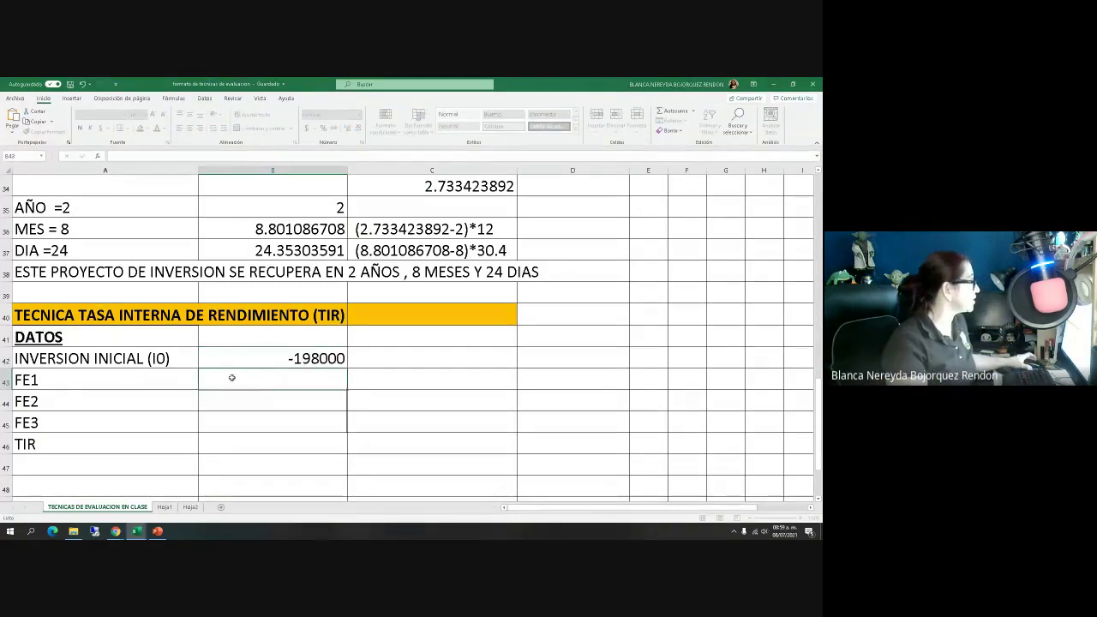
mouse_move(238, 403)
mouse_down()
mouse_move(232, 360)
mouse_move(252, 457)
mouse_up()
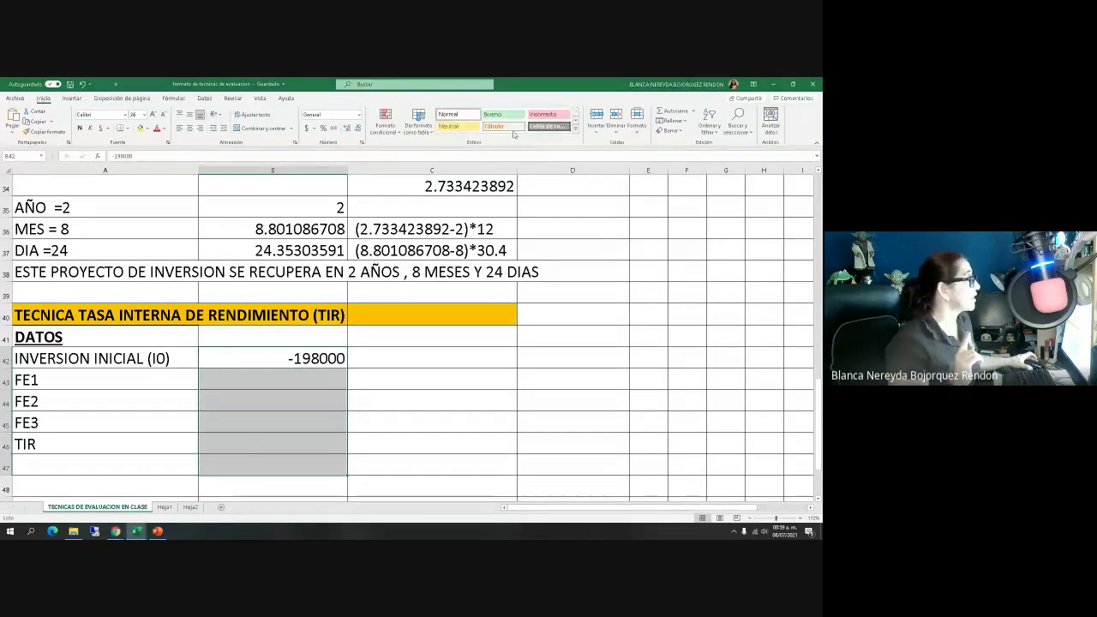
click(333, 128)
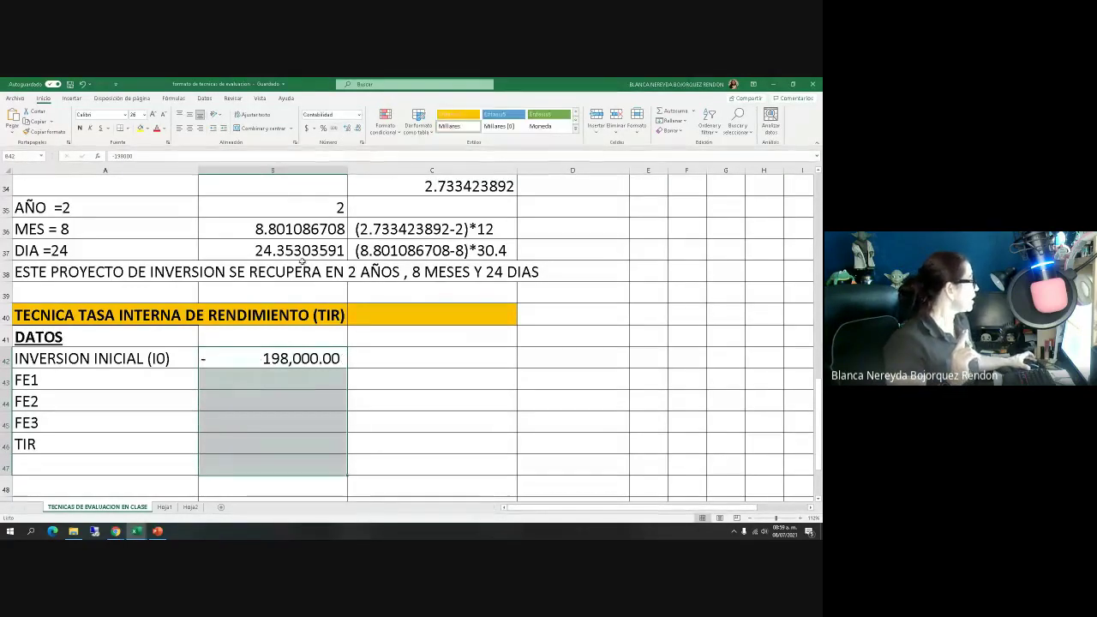
Step: Link FE1 in B43 of the TIR section to the FE1 value in B7 of the VPN data
click(237, 382)
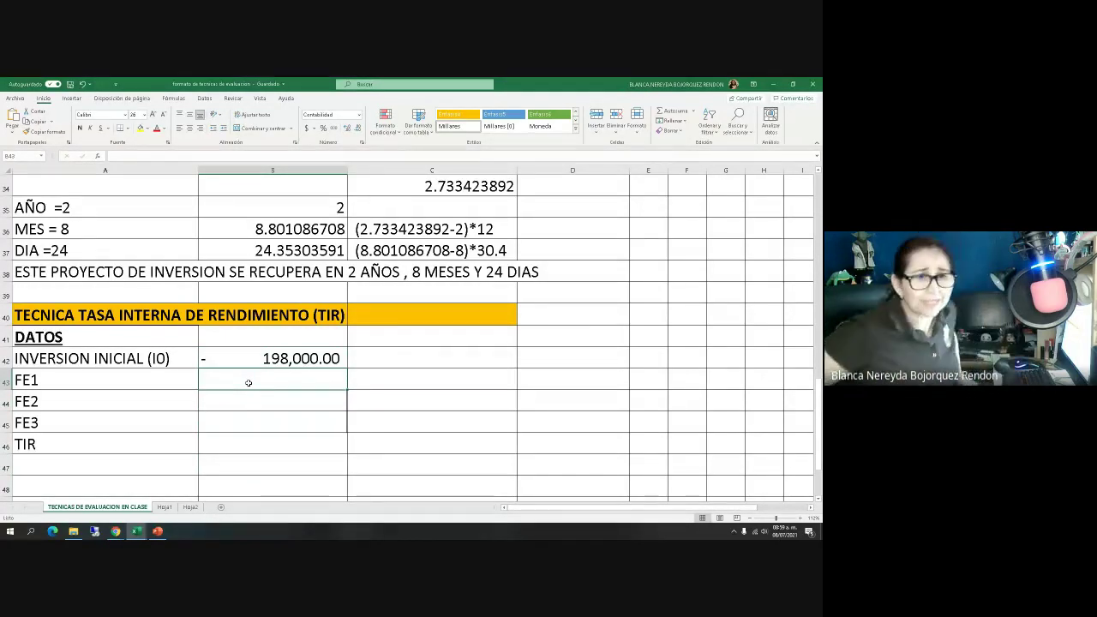
text(=)
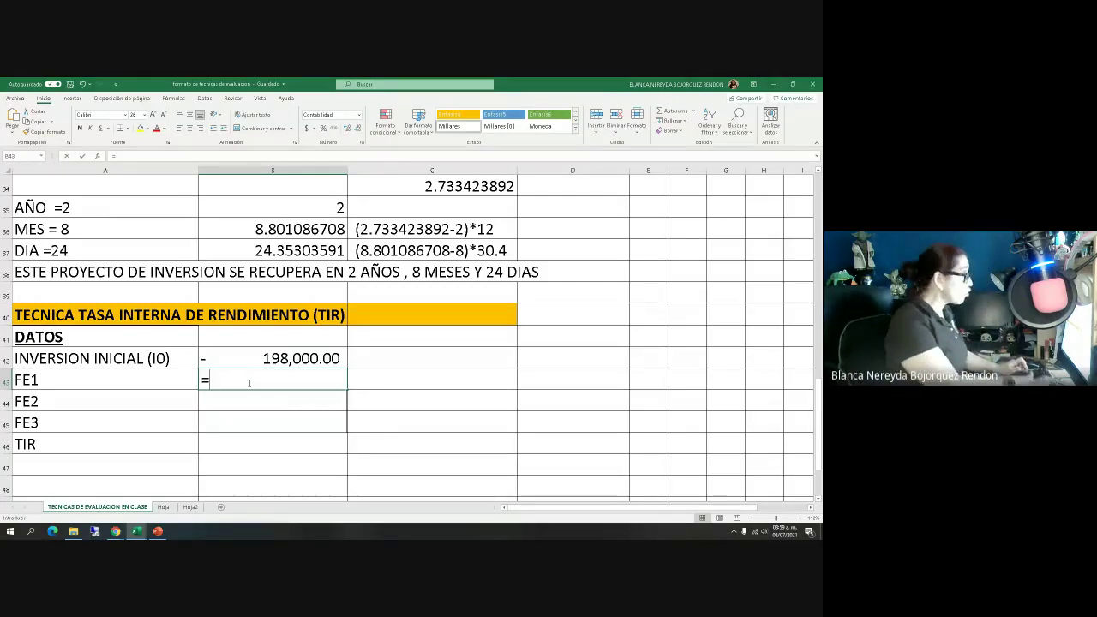
scroll(363, 448, up, 11)
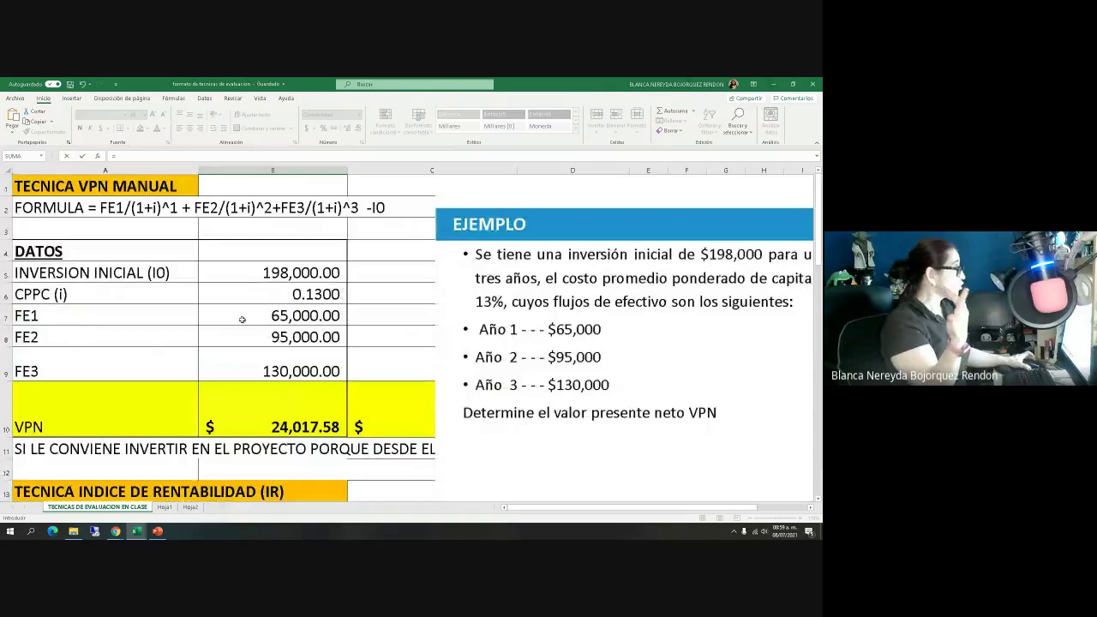
click(241, 320)
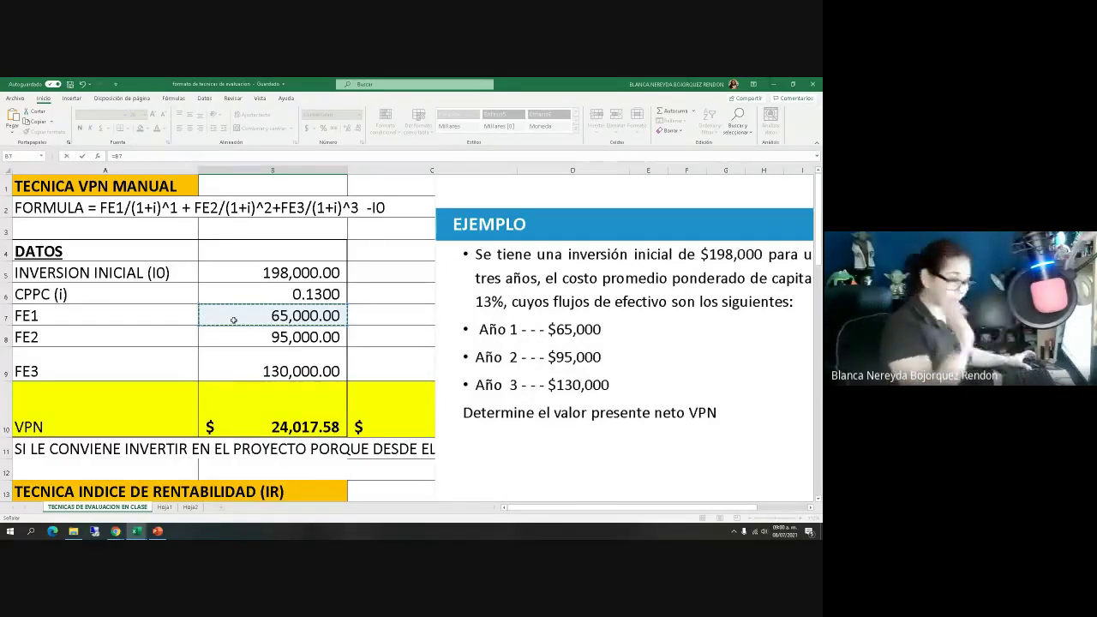
key(Escape)
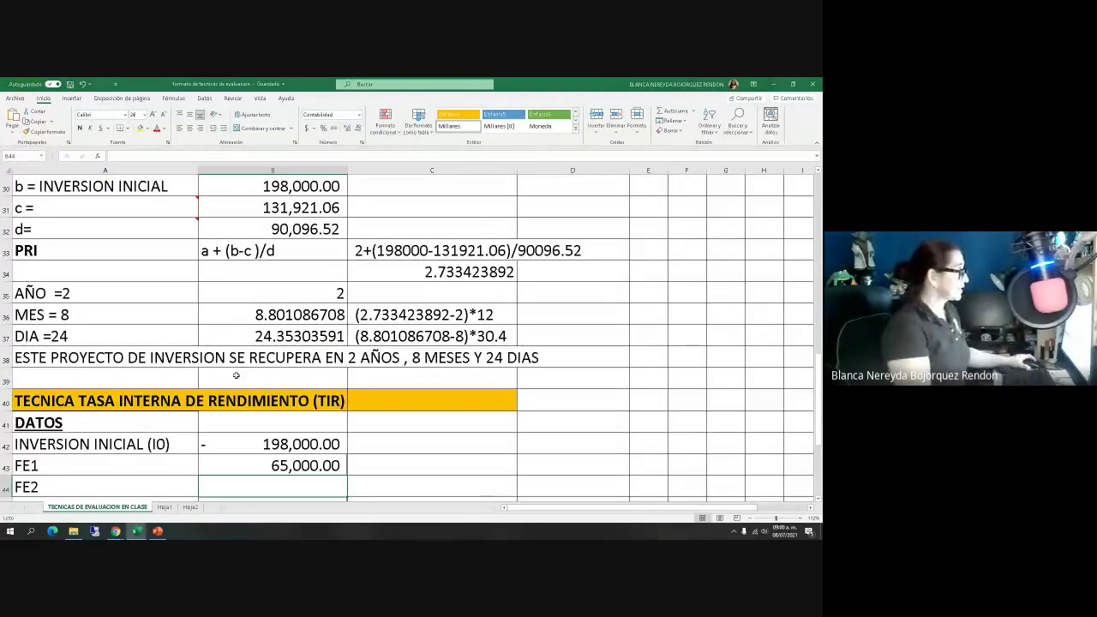
Step: Fill the FE1 reference from B43 down through B45 to bring in the FE2 and FE3 cash flows
scroll(236, 369, down, 2)
click(232, 341)
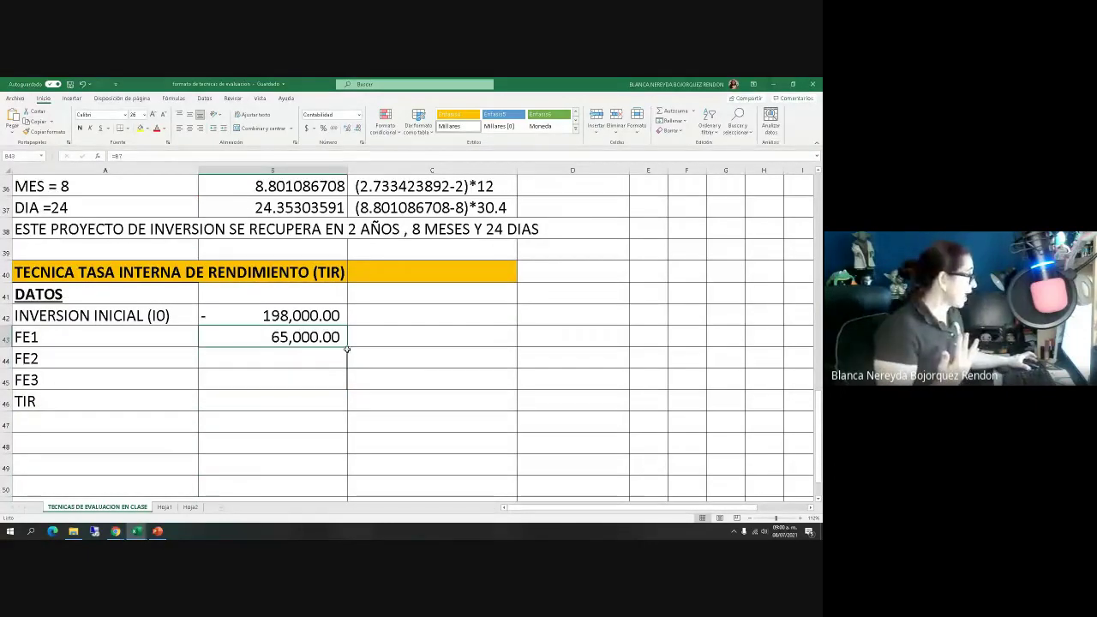
drag(347, 349, 349, 386)
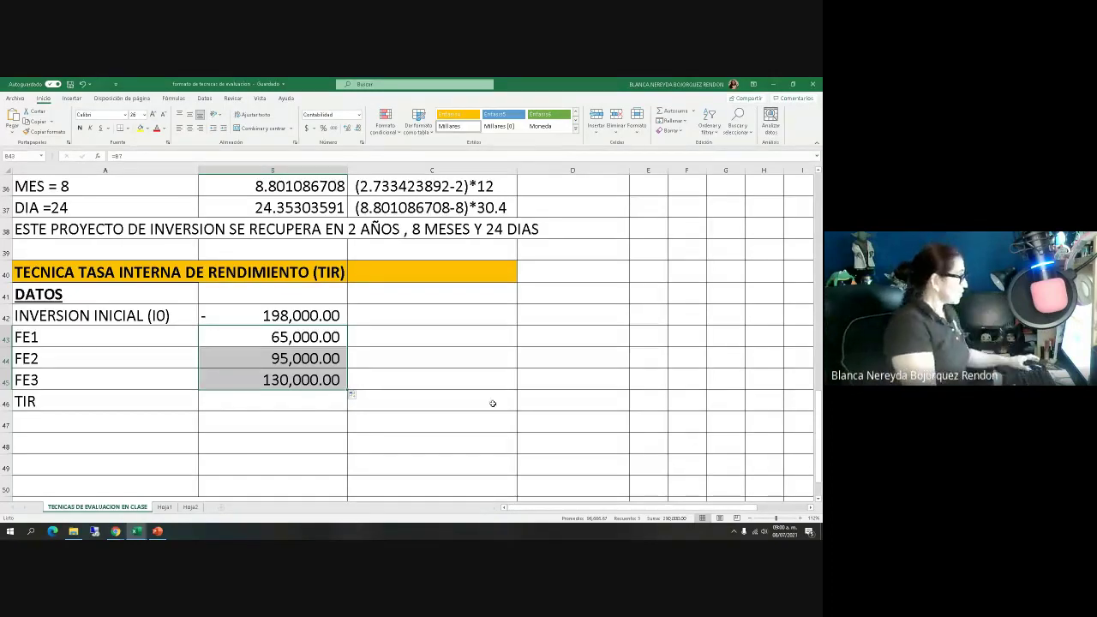
click(748, 494)
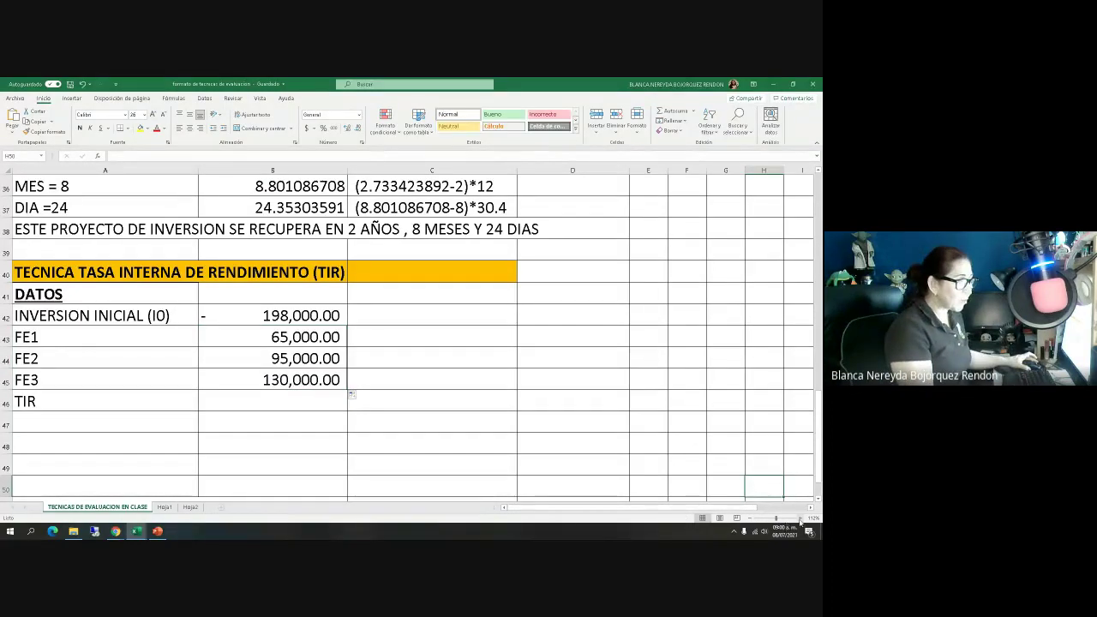
Step: Calculate the internal rate of return in B46 with the formula =TIR(B42:B45)
click(802, 518)
click(801, 519)
click(801, 519)
click(801, 518)
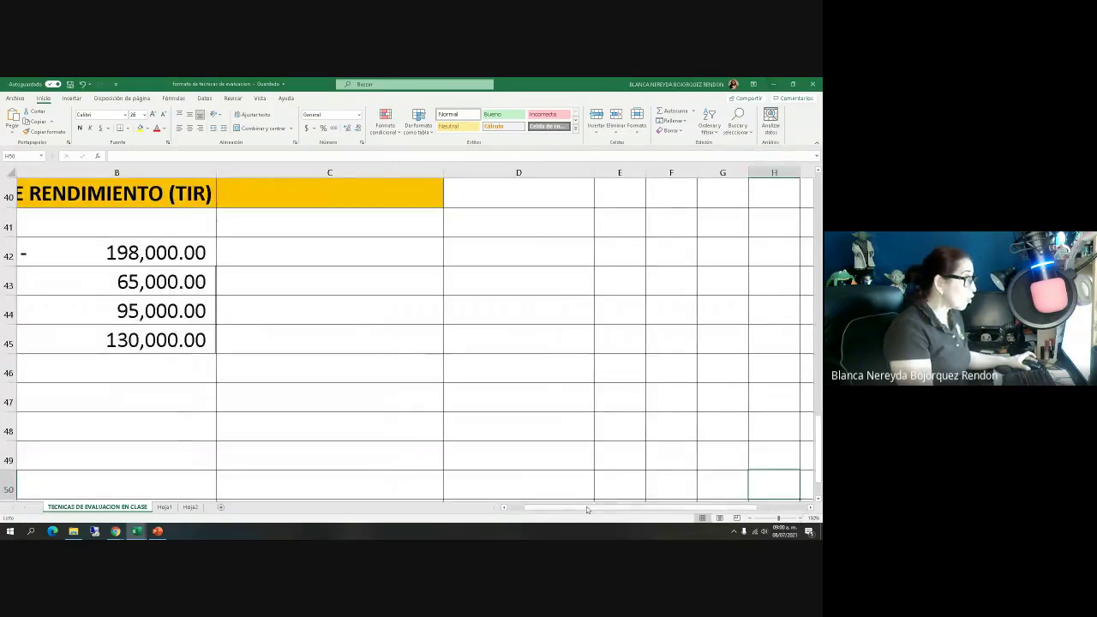
drag(600, 507, 585, 507)
click(333, 371)
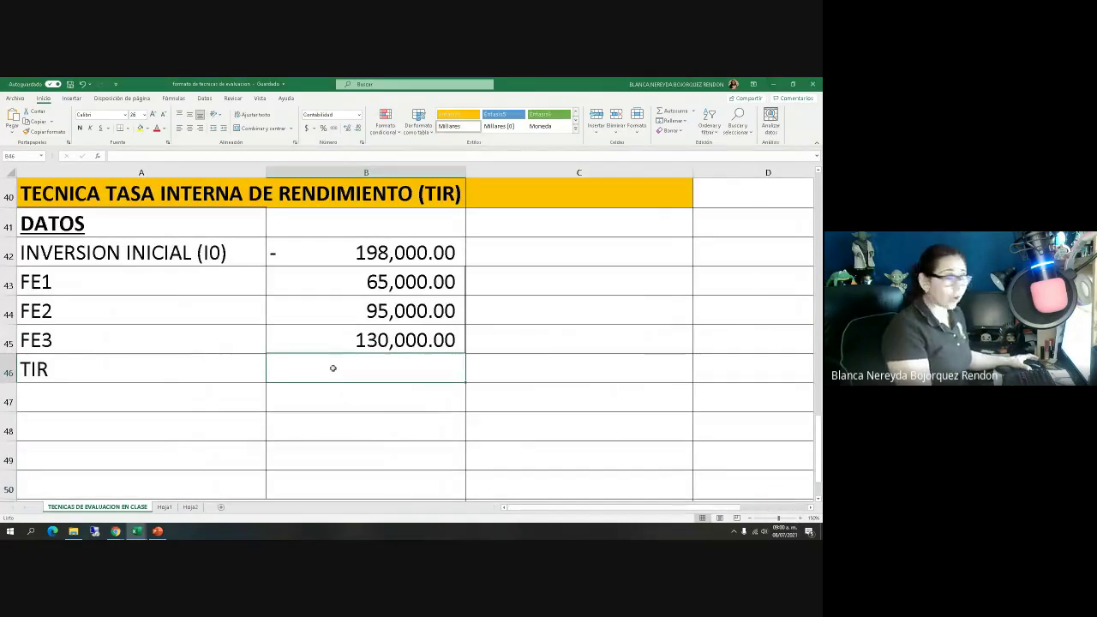
text(=T)
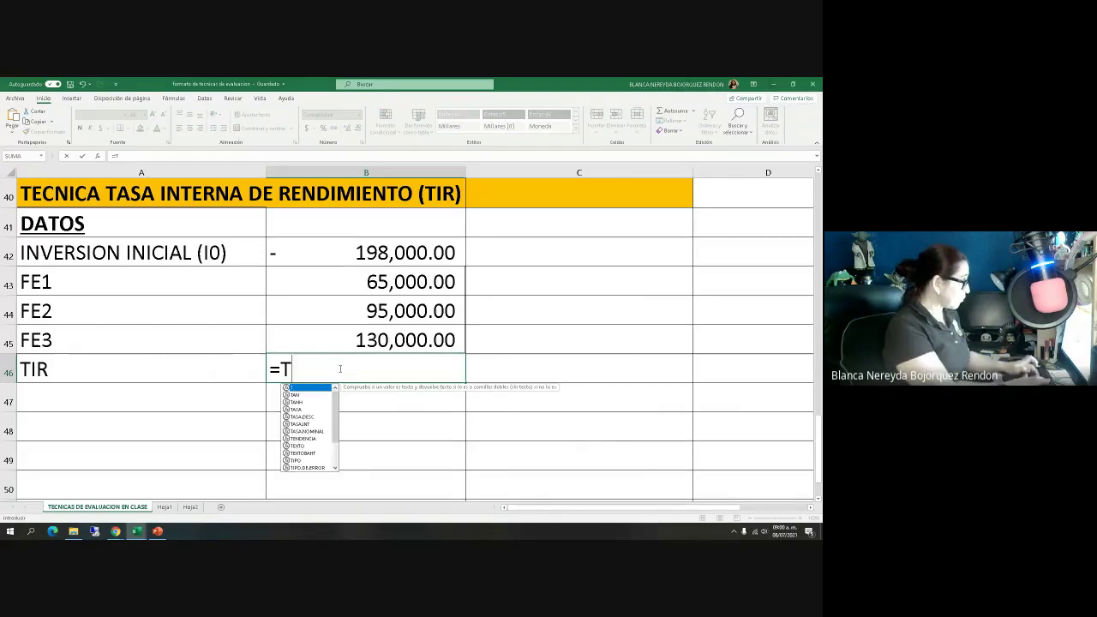
text(IR)
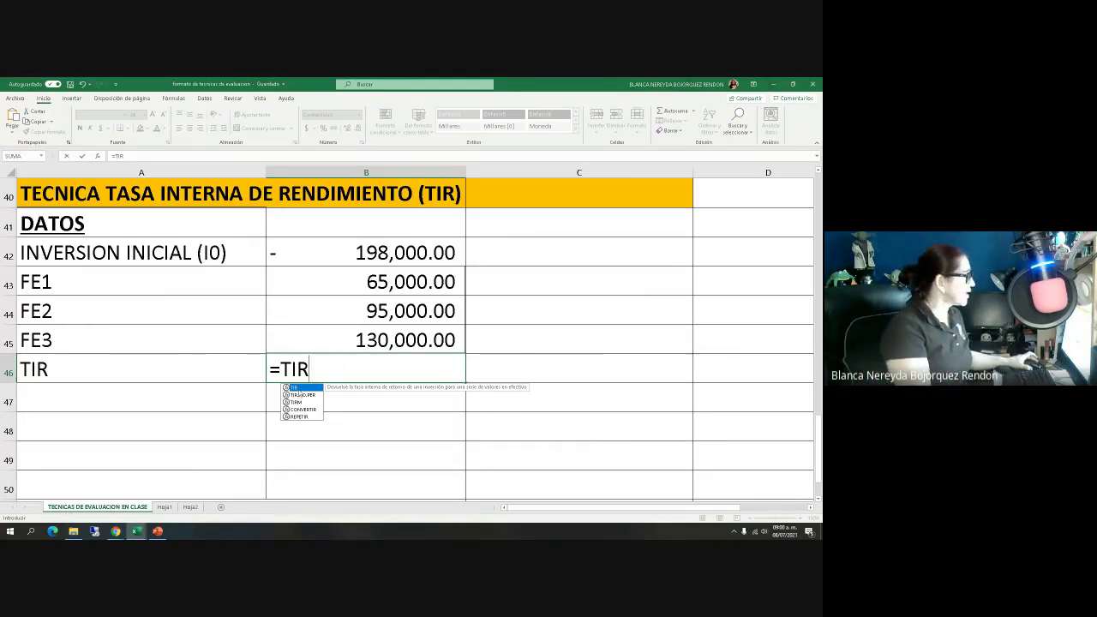
text(()
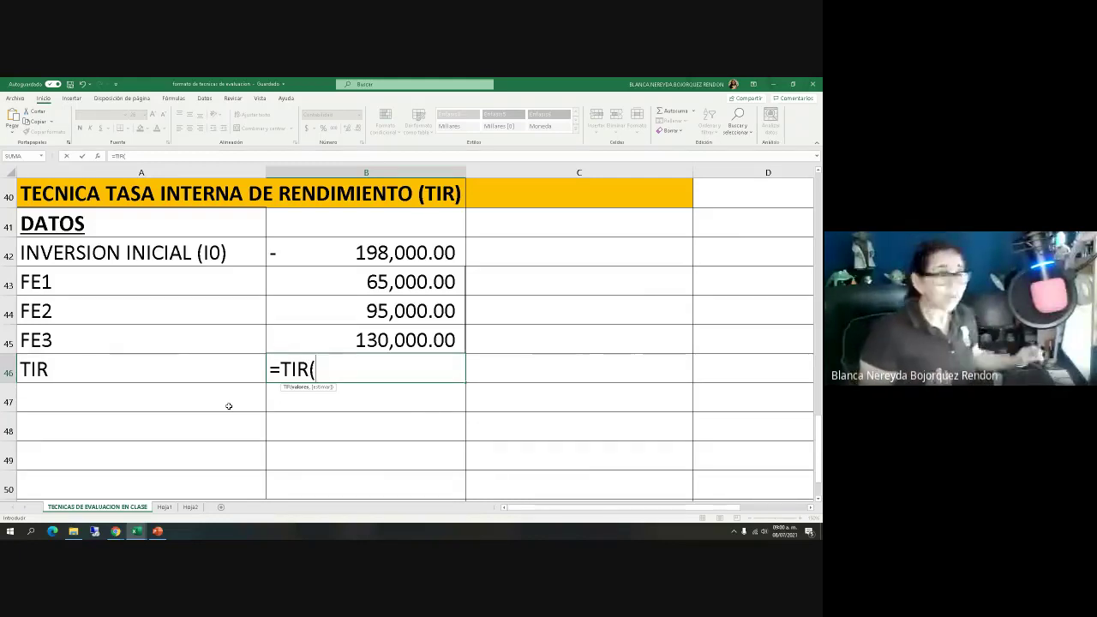
drag(337, 250, 357, 334)
text())
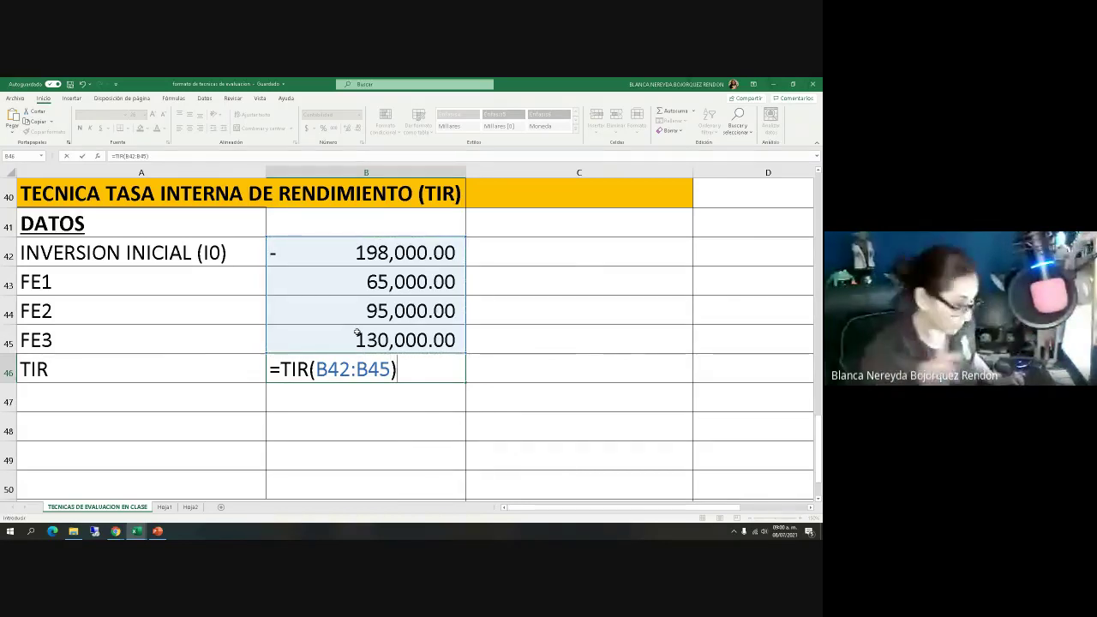
key(Return)
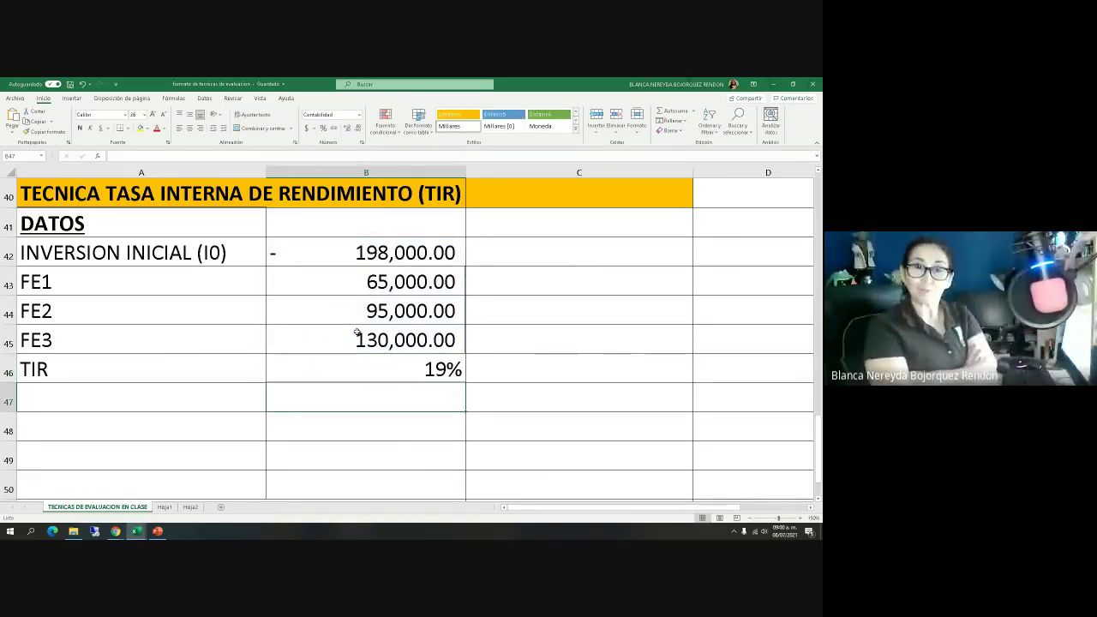
Step: Show the TIR percentage in B46 with two decimal places
click(365, 368)
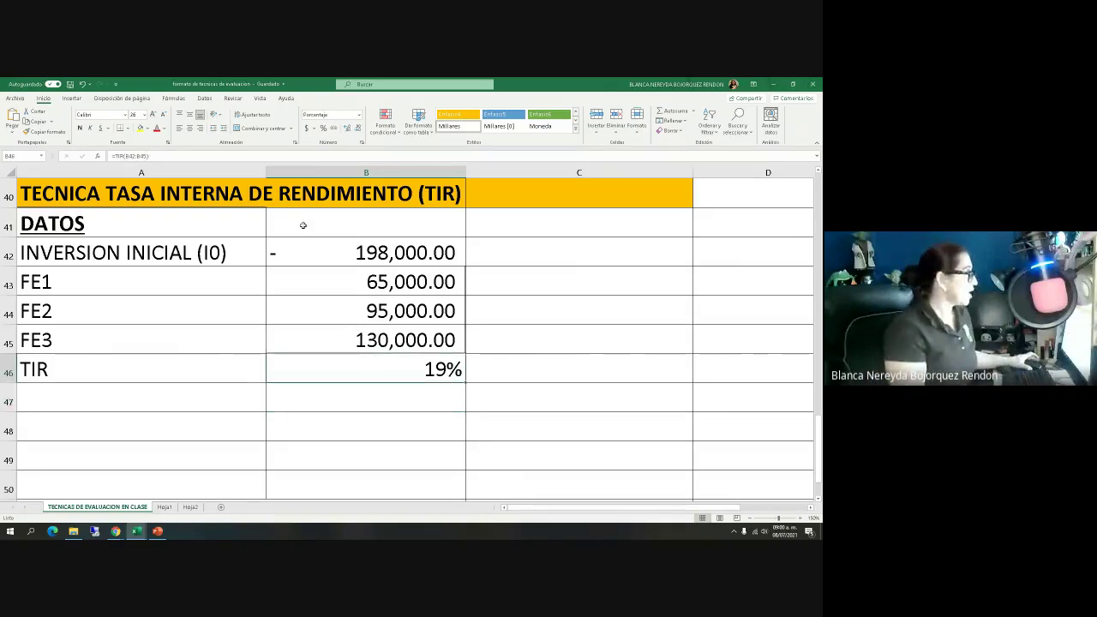
click(346, 128)
click(346, 128)
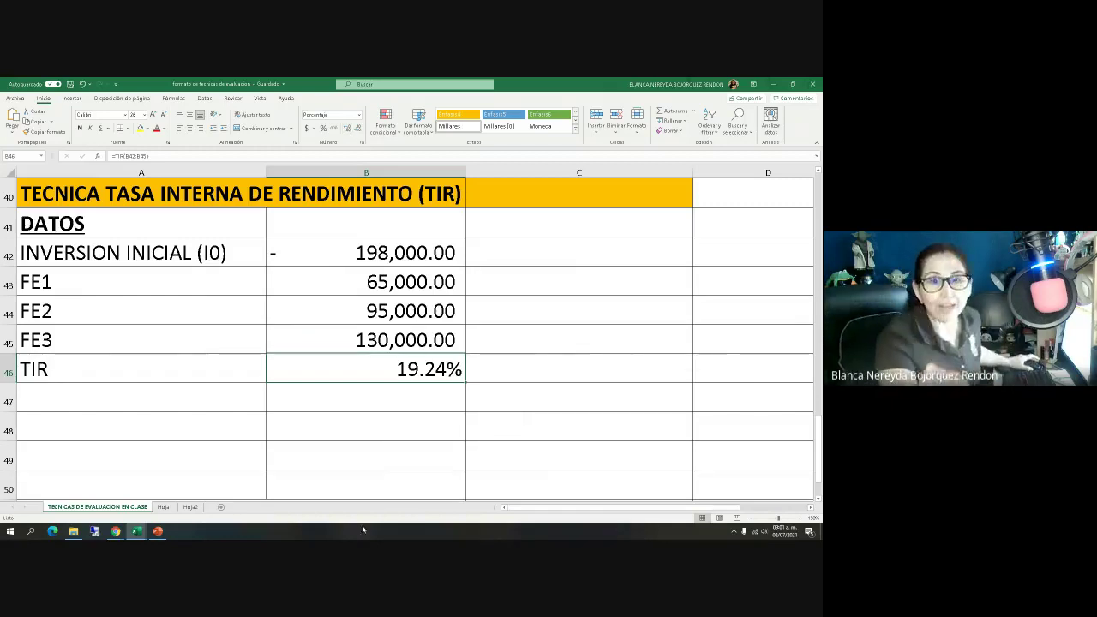
Step: Check the VPN data in B5:B9 and add the label CPPC in A47, below the TIR row
click(30, 399)
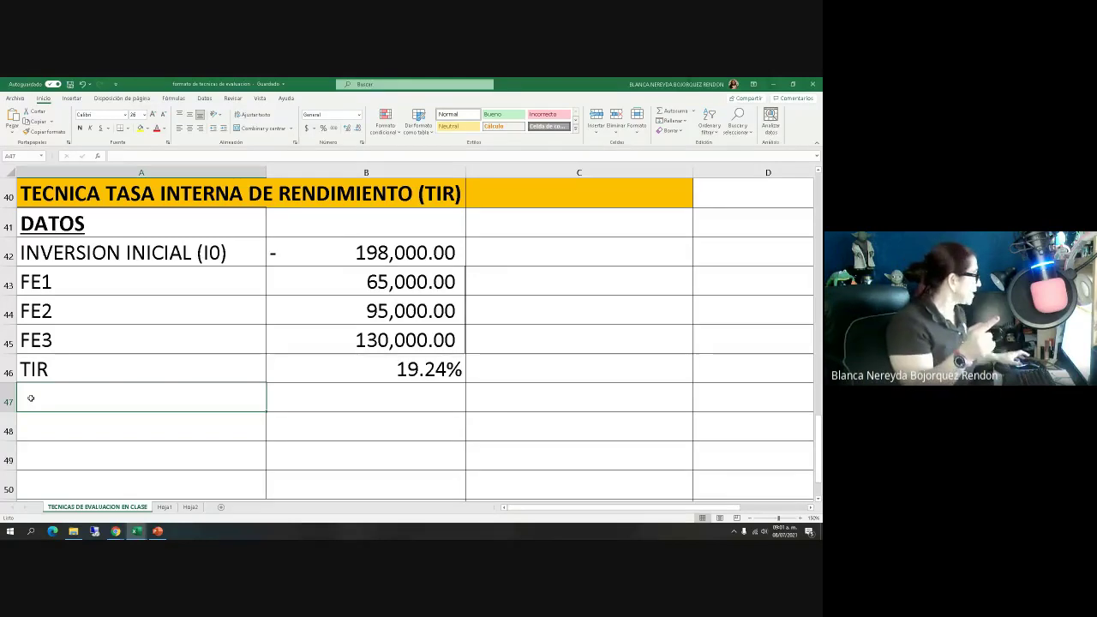
scroll(30, 398, up, 9)
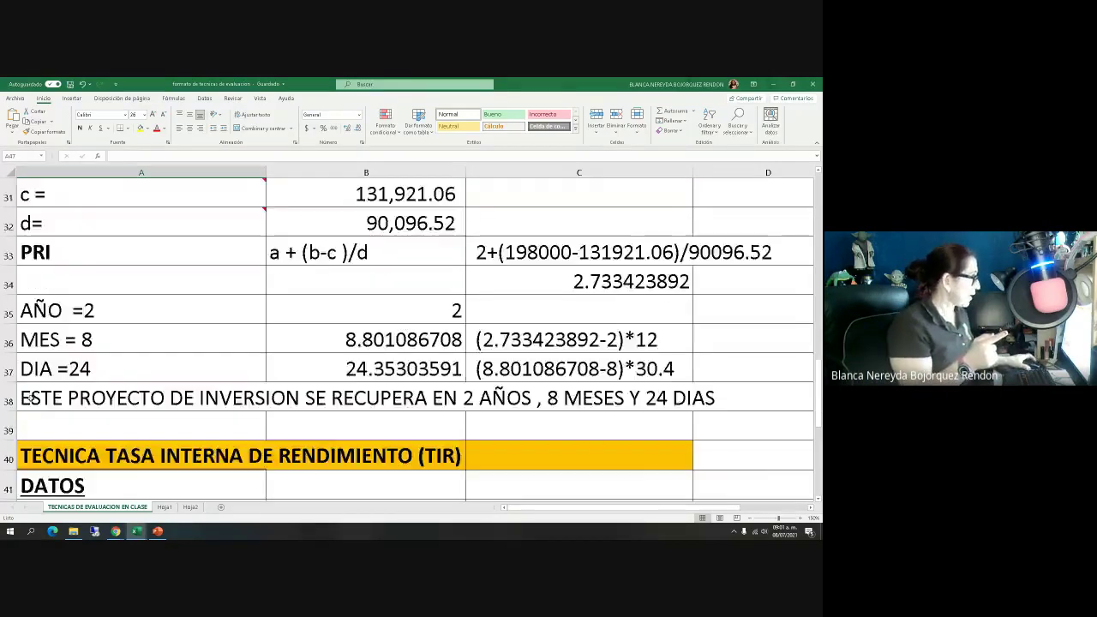
scroll(27, 378, up, 4)
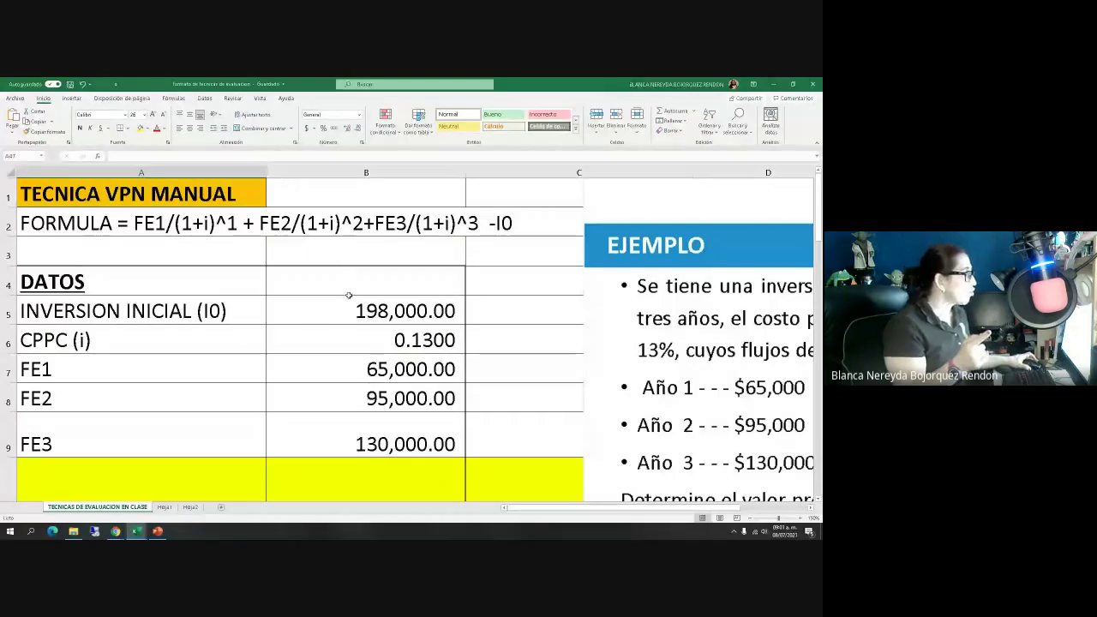
drag(348, 295, 375, 441)
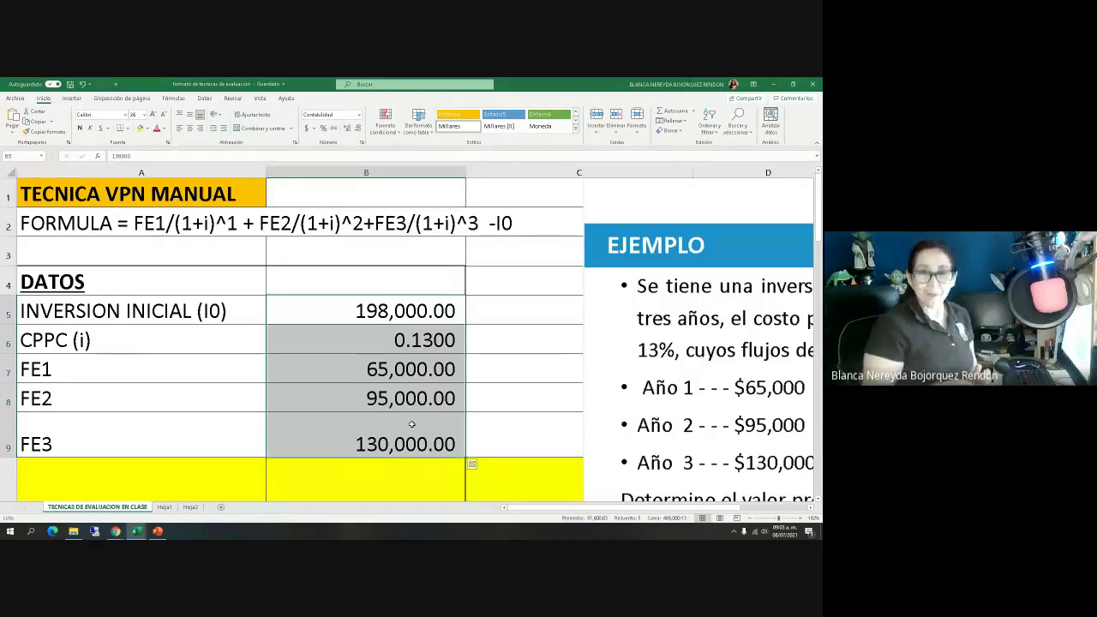
scroll(321, 396, down, 12)
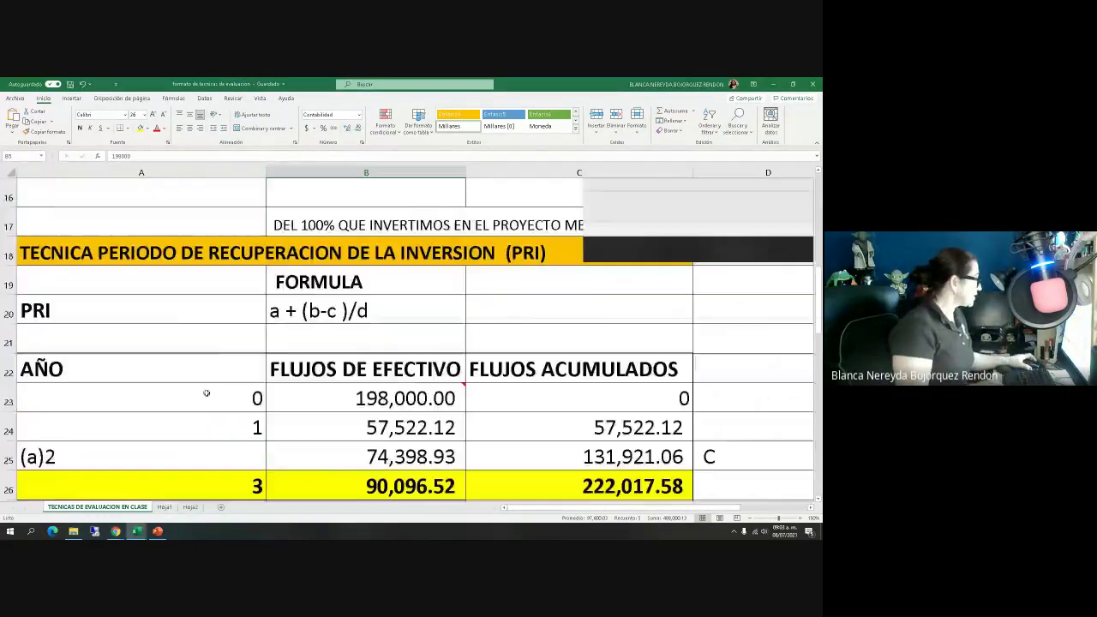
scroll(177, 414, down, 3)
click(41, 216)
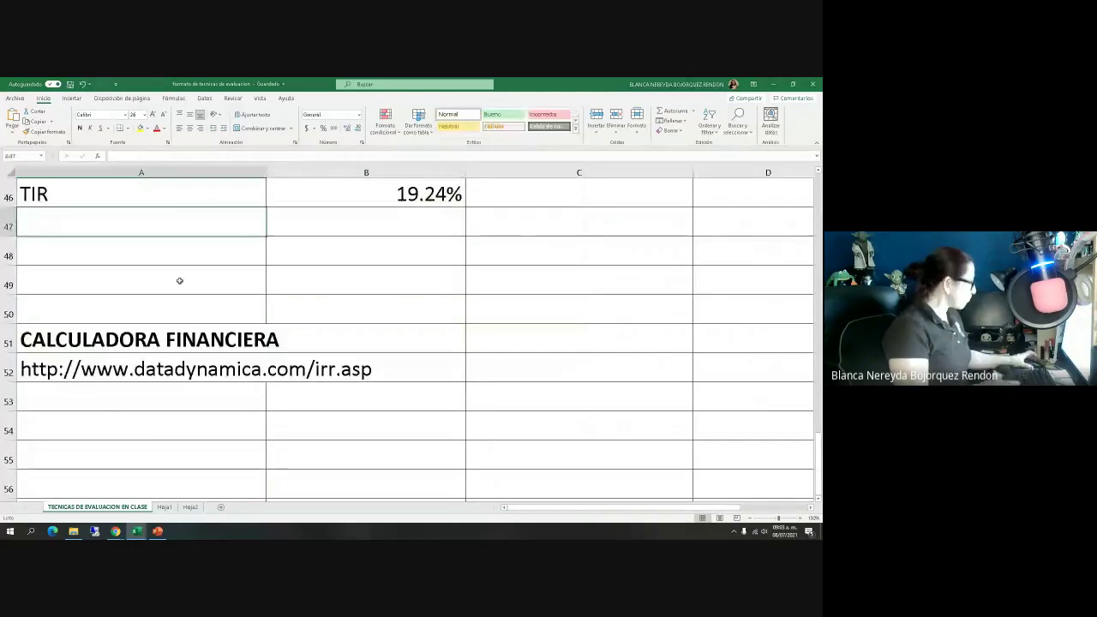
text(CPPC)
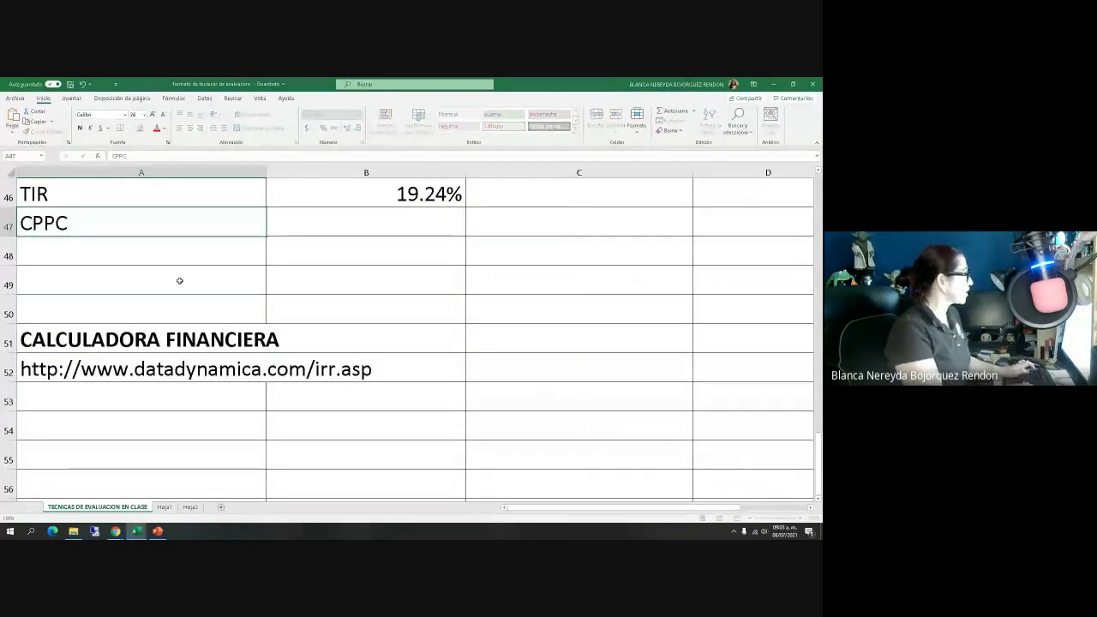
key(Tab)
Step: Enter .13 as the CPPC in B47 and format it as a percentage with two decimal places
text(13)
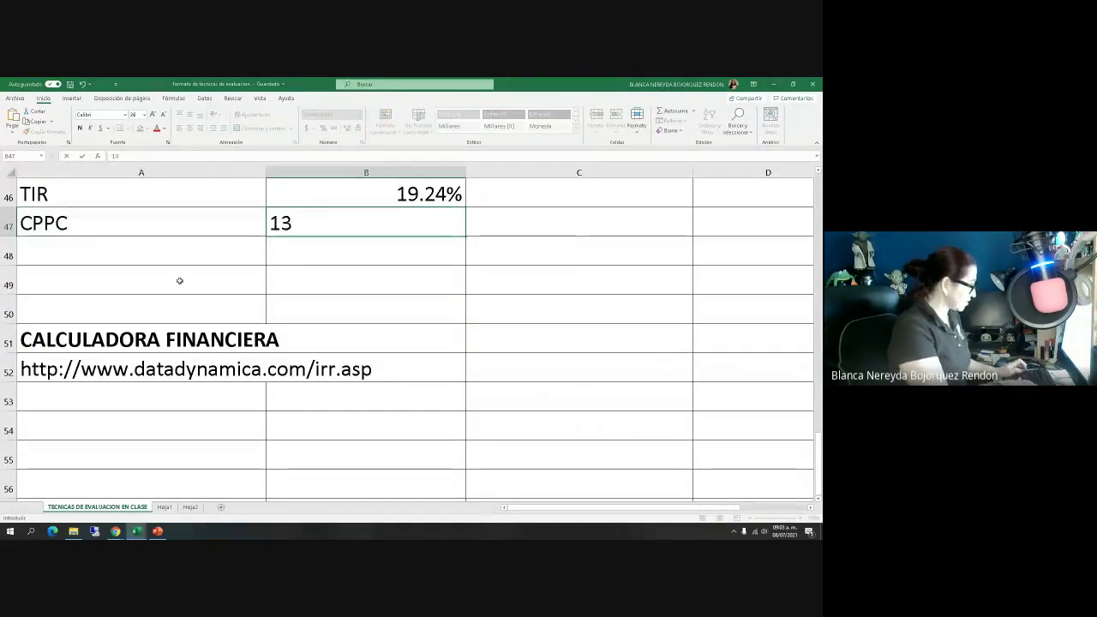
click(283, 302)
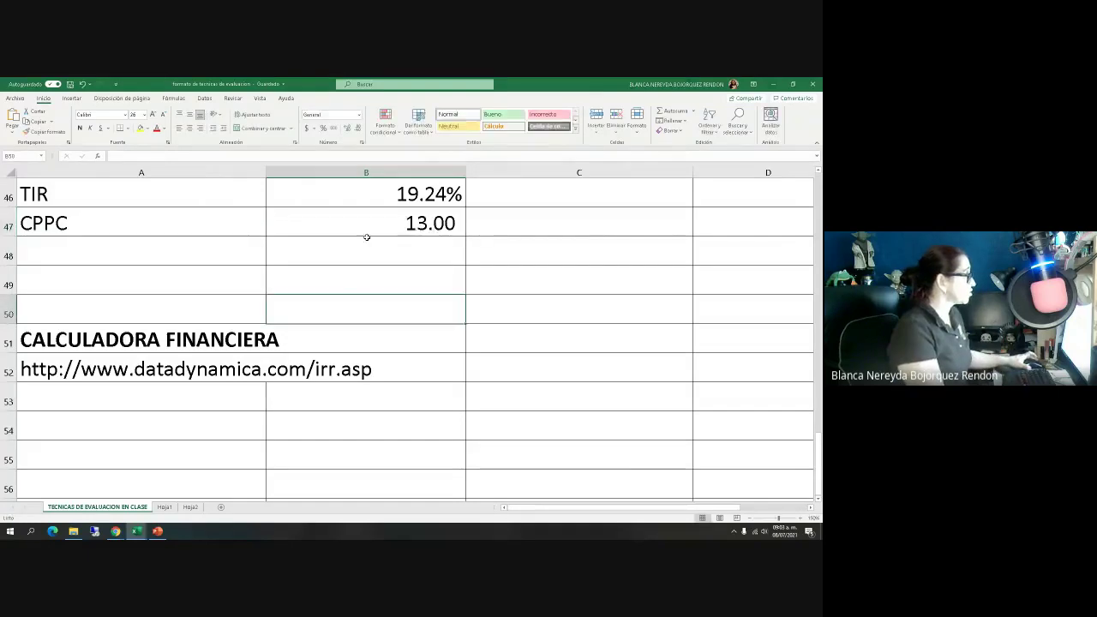
click(361, 223)
text(.13)
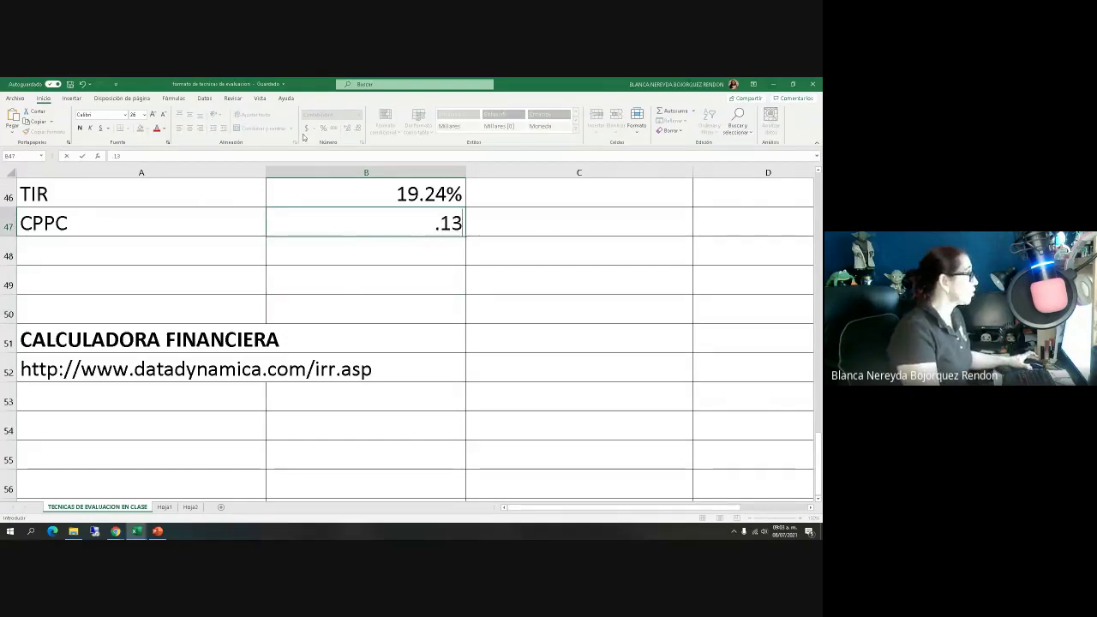
click(316, 215)
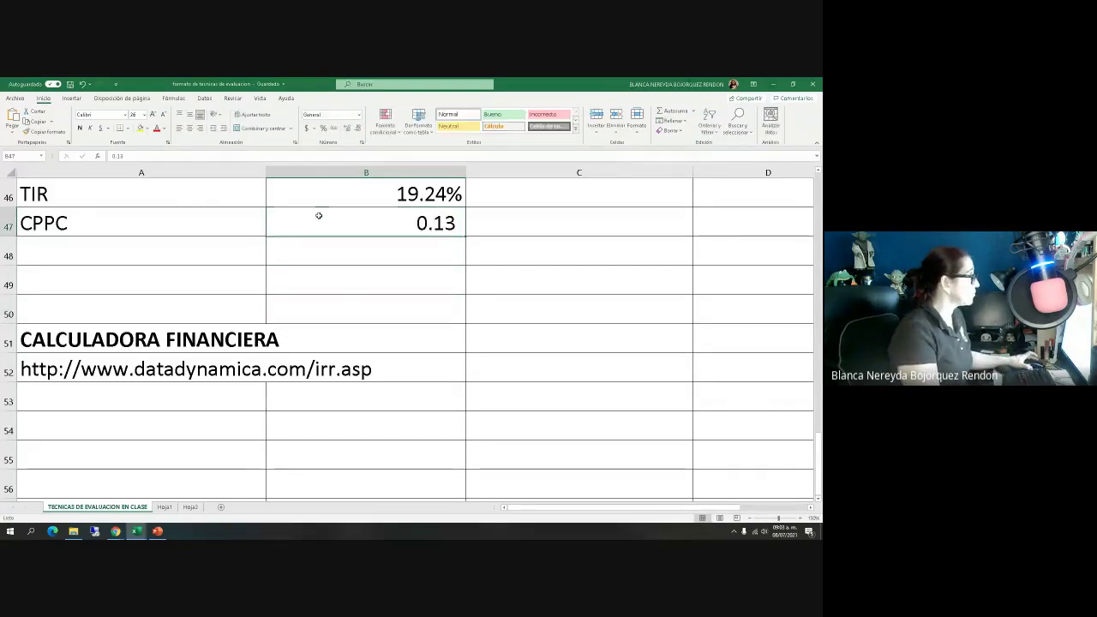
click(323, 128)
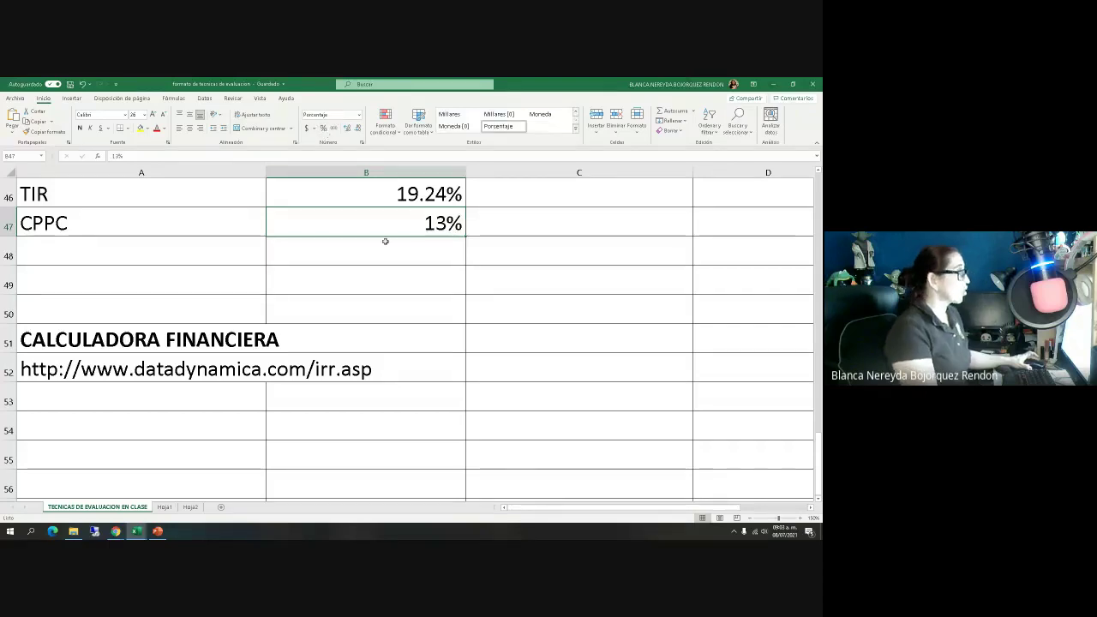
click(346, 129)
click(346, 129)
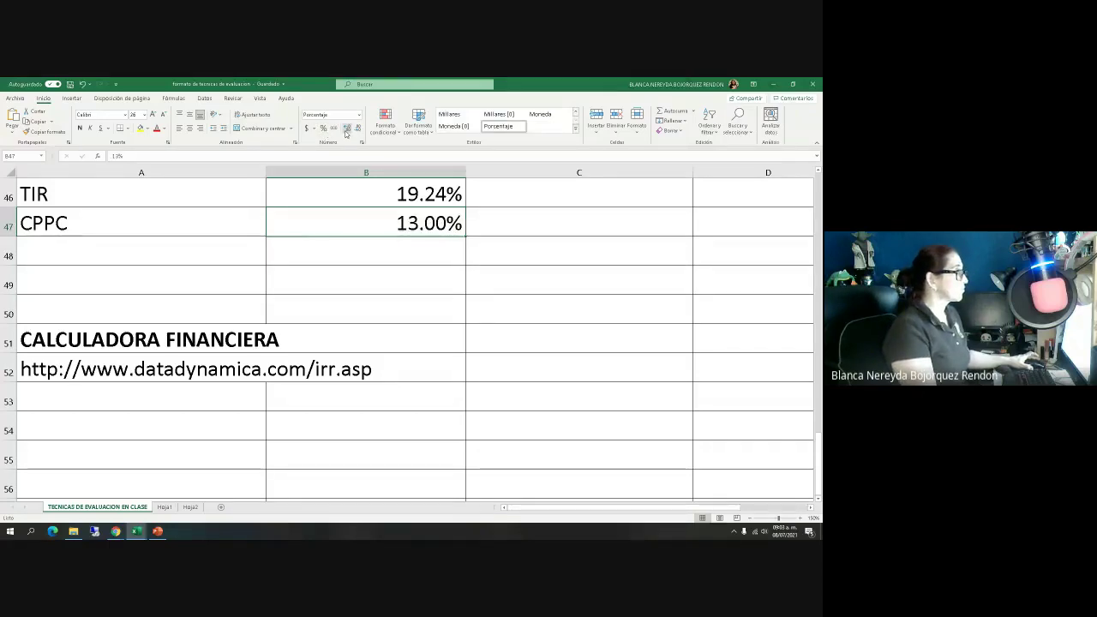
click(346, 249)
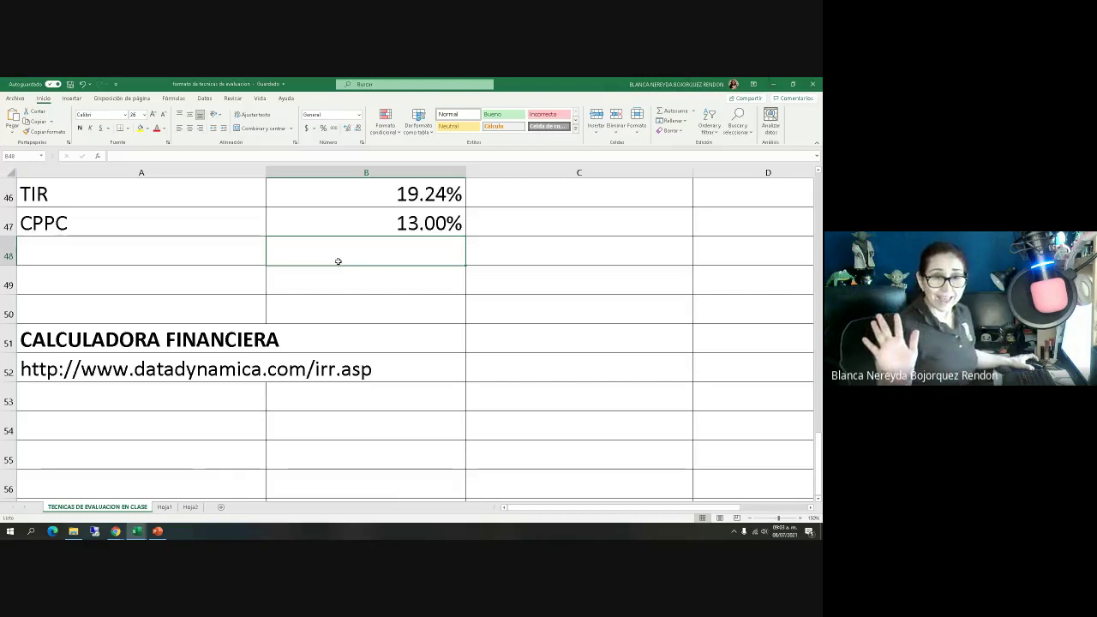
Step: Clear the calculated TIR value from B46
scroll(342, 257, up, 1)
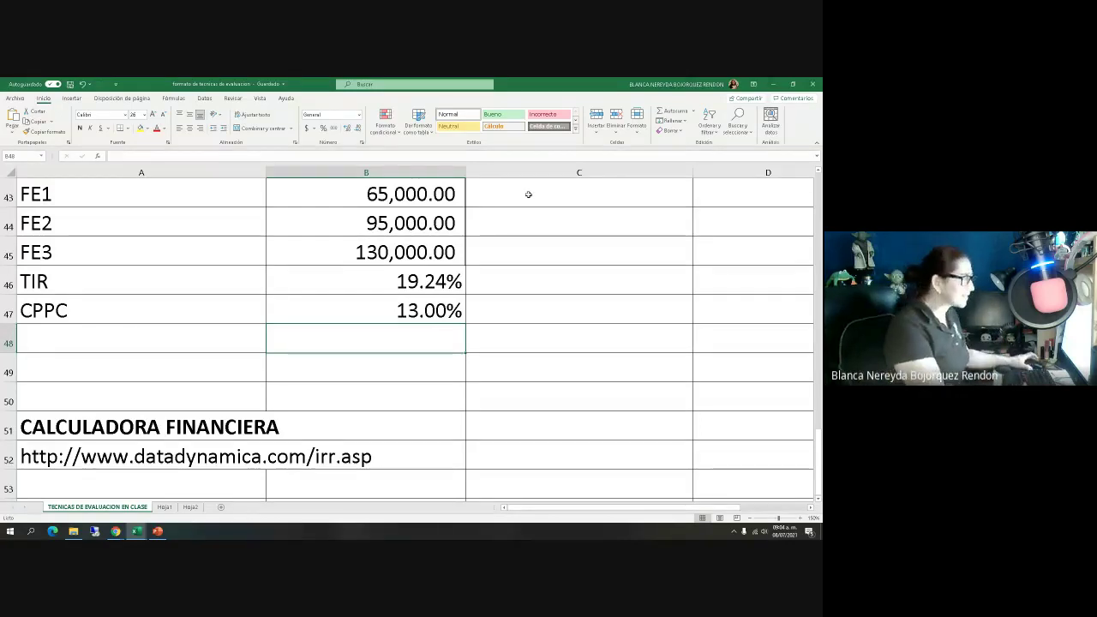
click(422, 276)
key(Delete)
key(shift+Up)
key(shift+Up)
key(shift+Up)
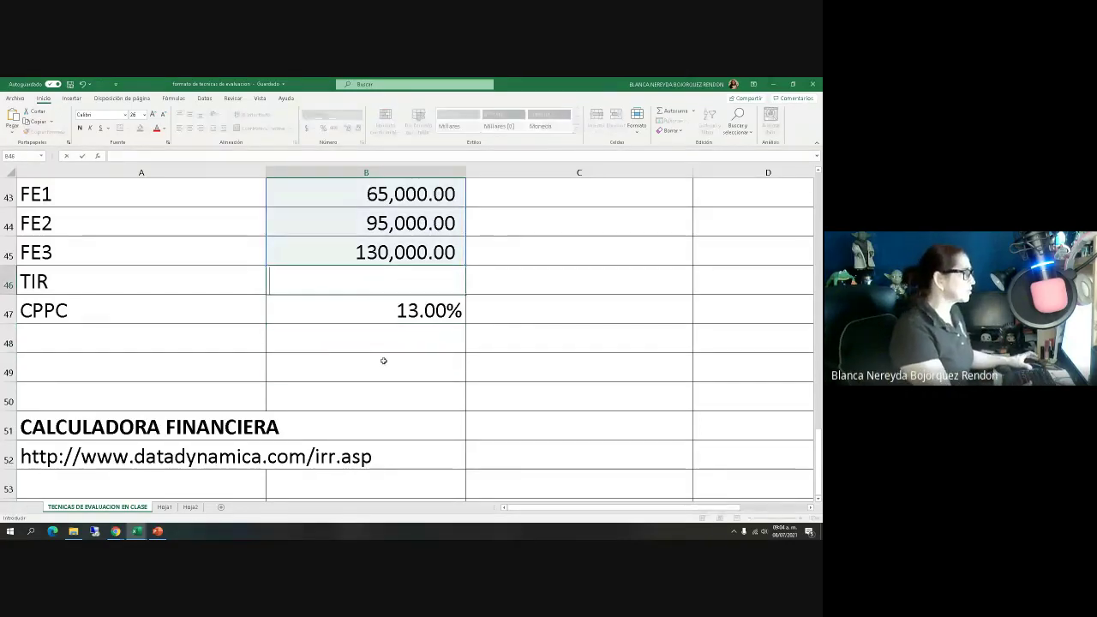
click(323, 279)
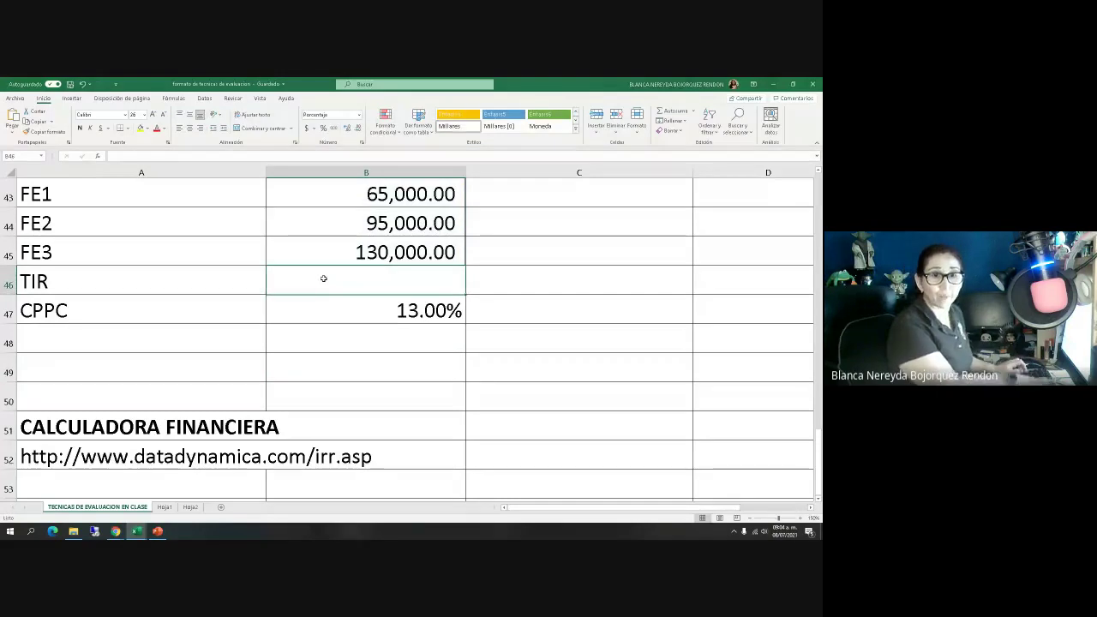
text(=)
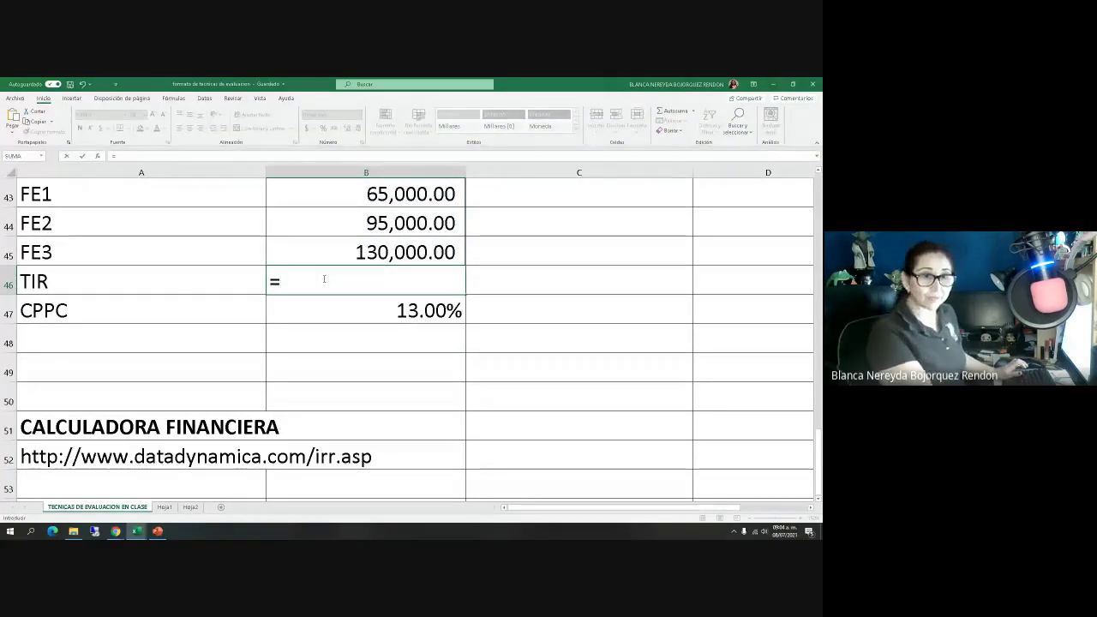
key(BackSpace)
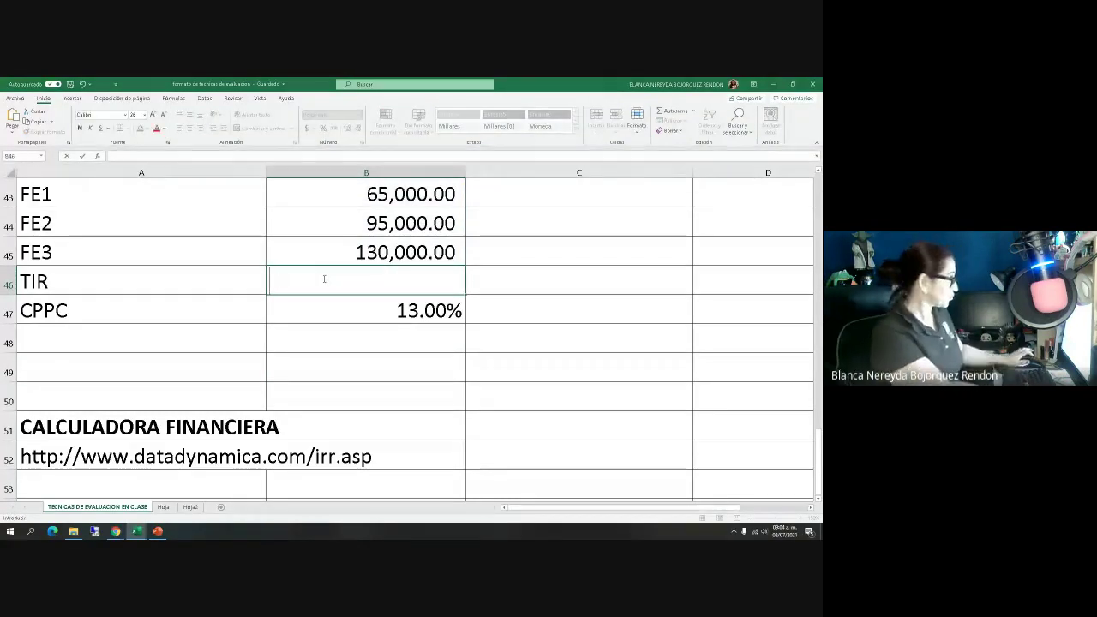
click(710, 466)
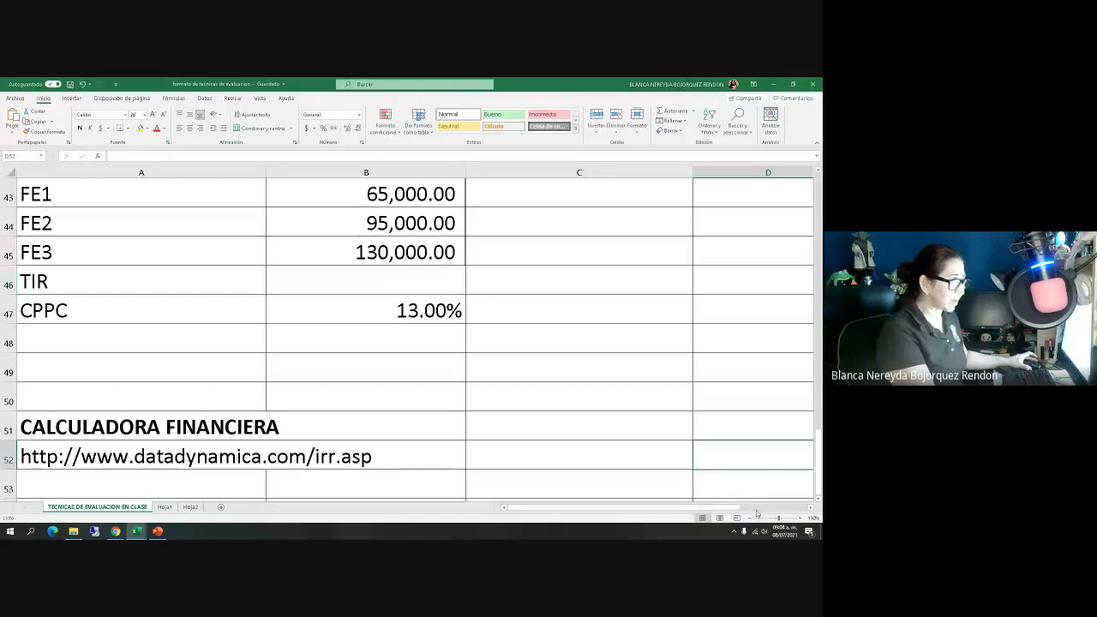
Step: Recalculate the internal rate of return in B46 with =TIR(B42:B45), from the initial investment through FE3
click(801, 518)
click(800, 519)
click(800, 518)
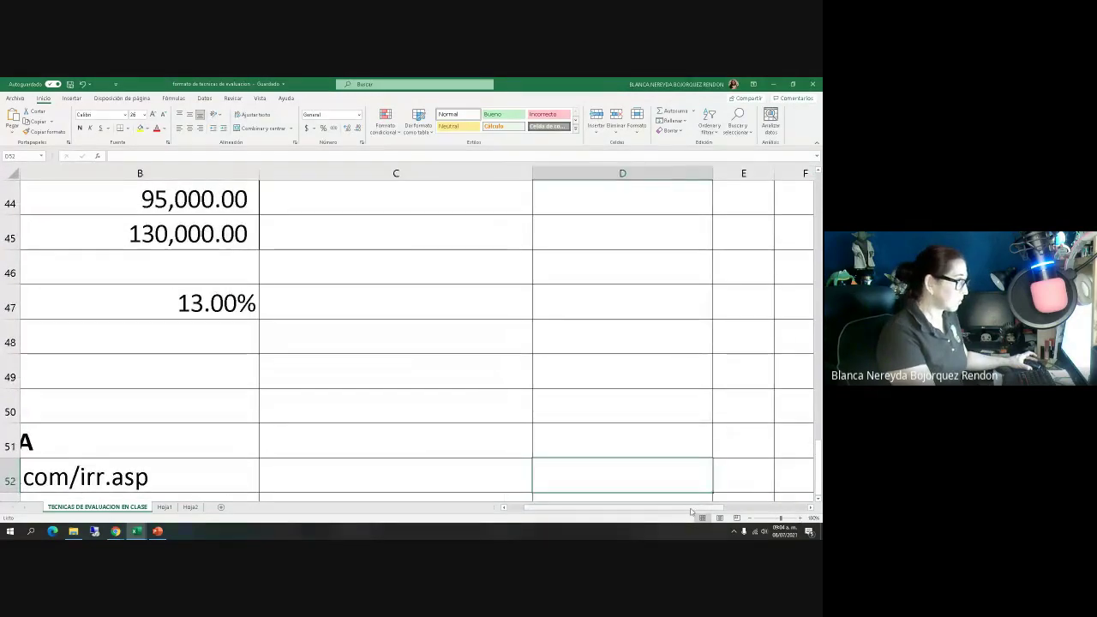
drag(691, 512, 672, 512)
click(402, 267)
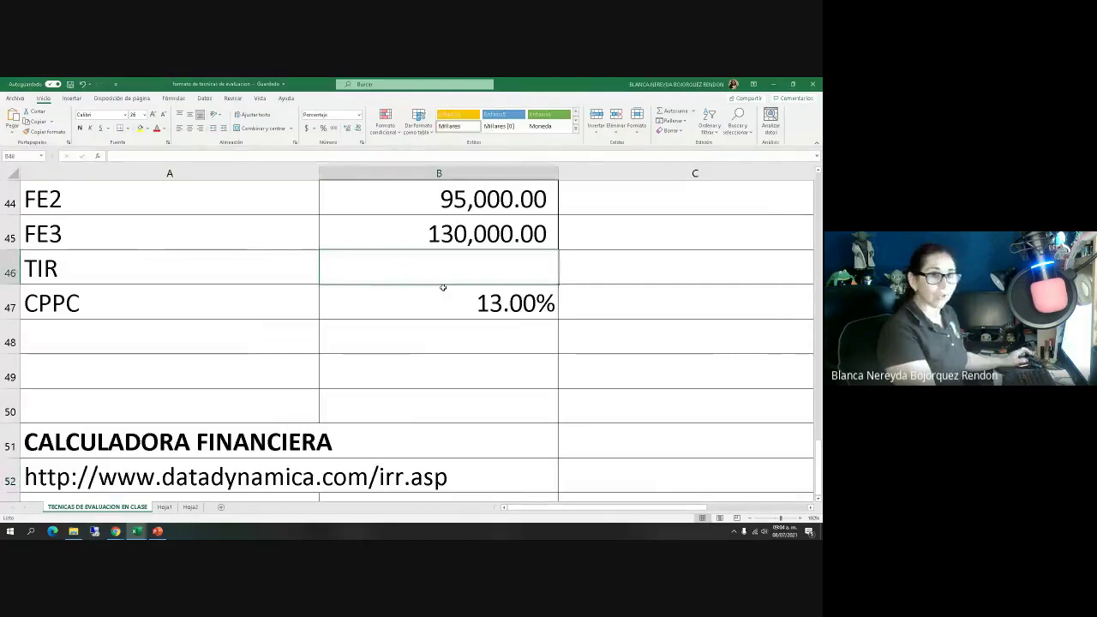
text(=)
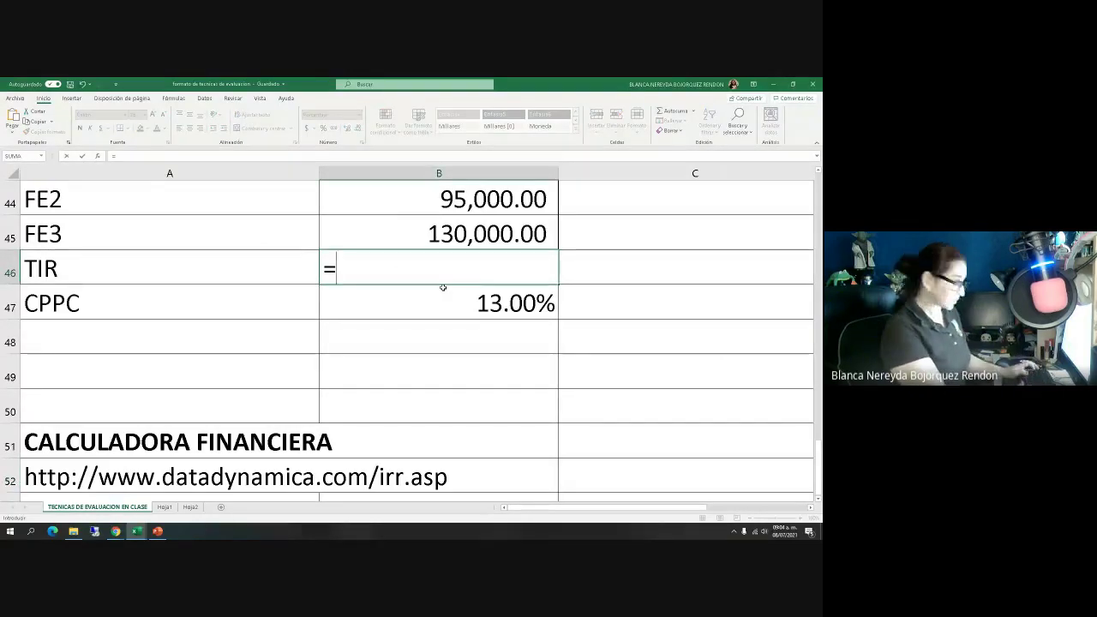
text(TIR)
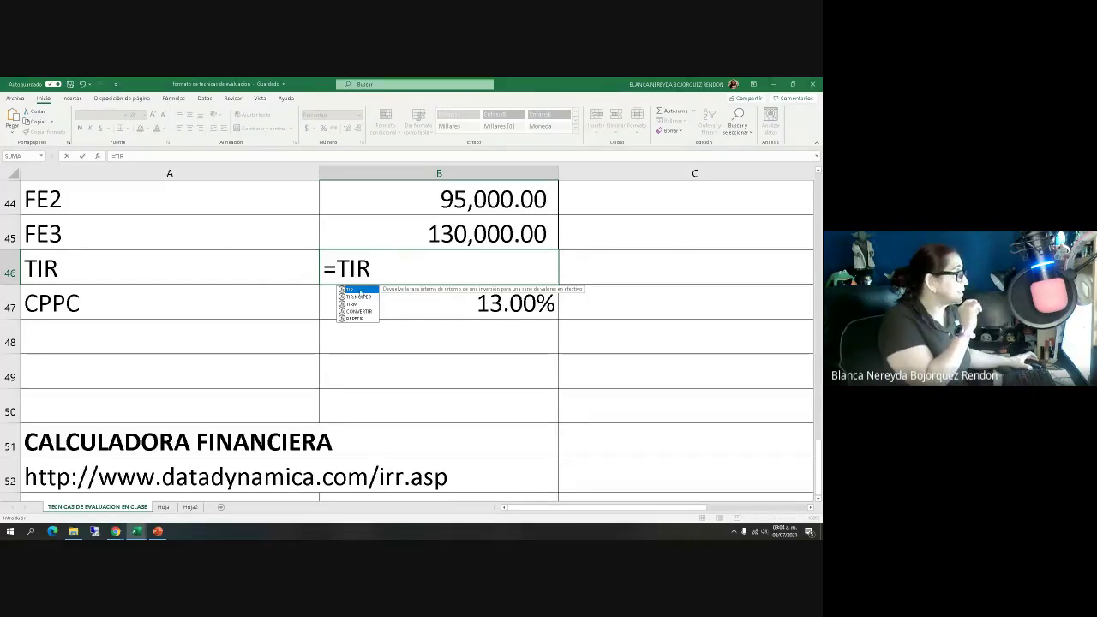
double_click(351, 290)
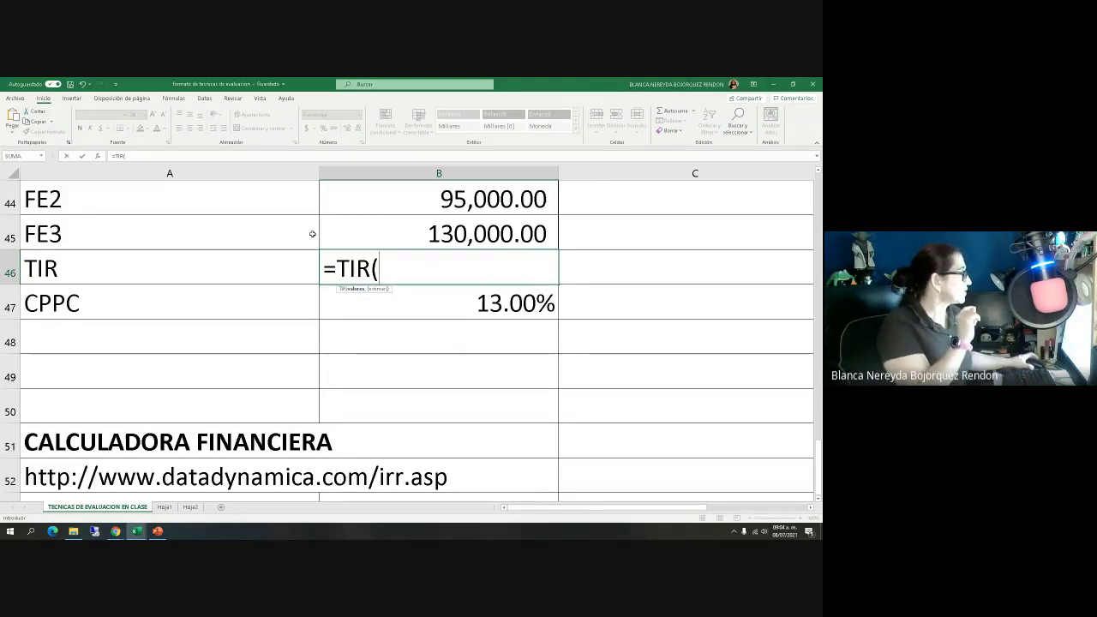
scroll(313, 234, up, 1)
drag(444, 231, 432, 333)
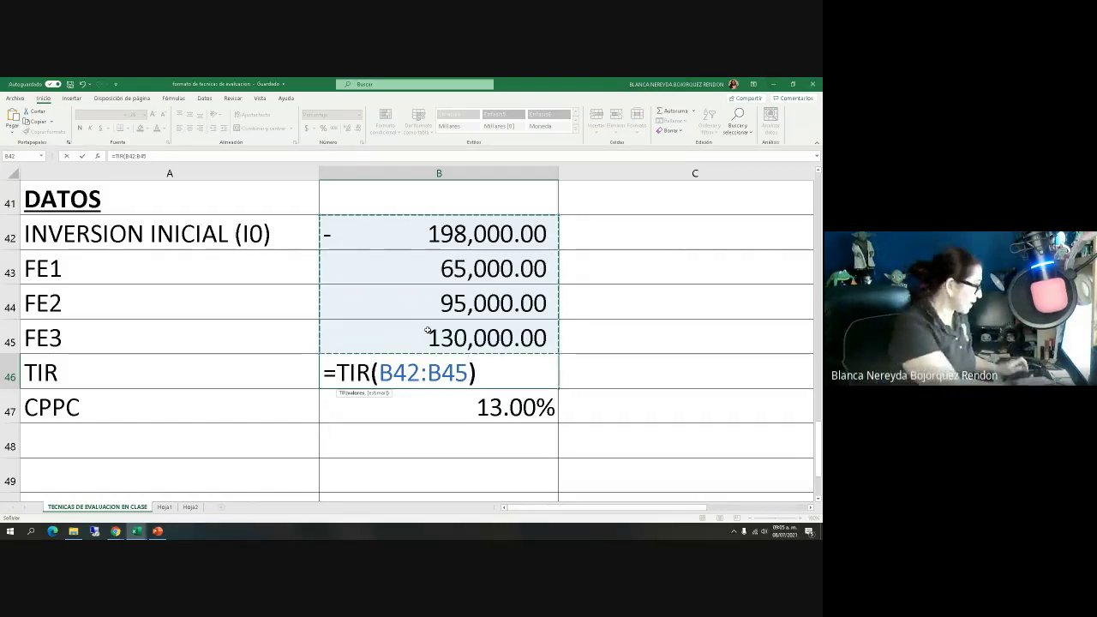
key(Return)
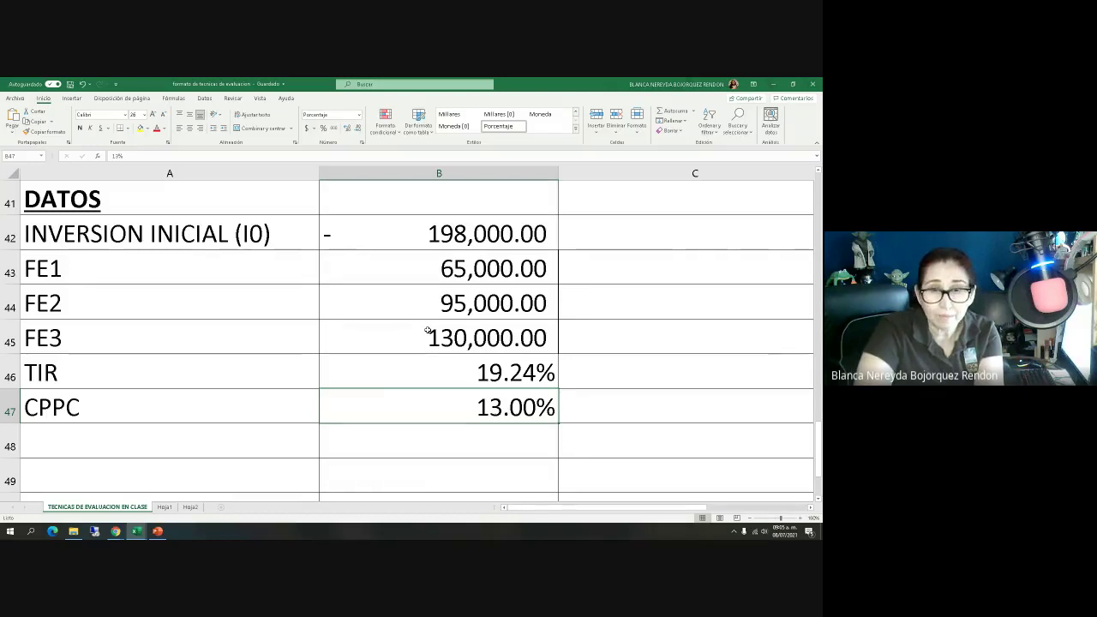
click(116, 440)
text(AL ANALOIZ)
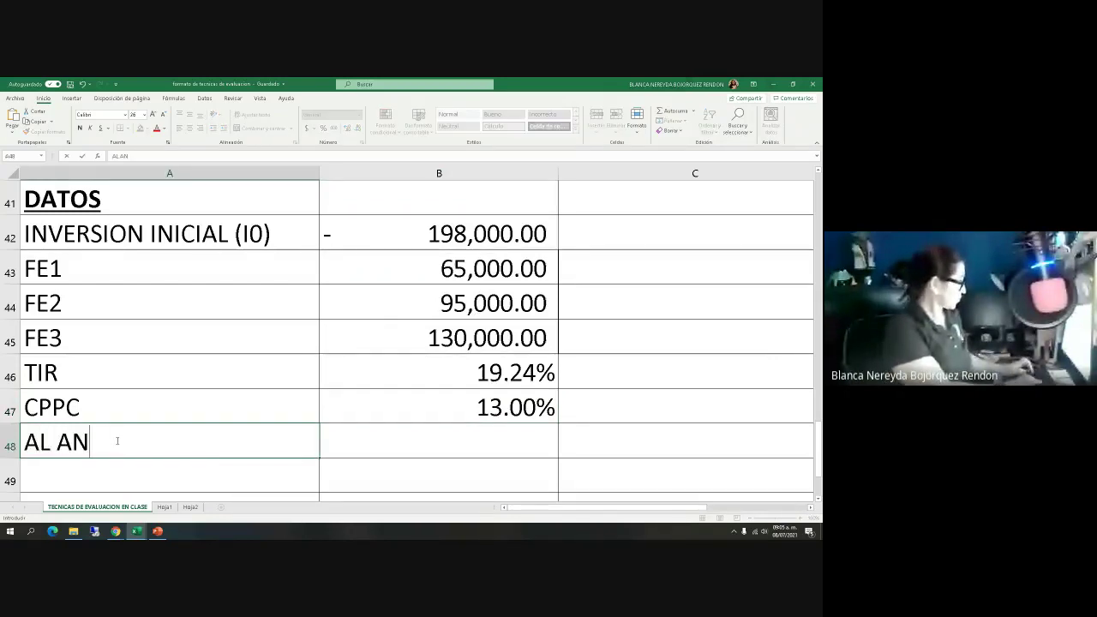
key(BackSpace)
key(BackSpace)
key(BackSpace)
key(BackSpace)
key(BackSpace)
key(BackSpace)
key(BackSpace)
key(BackSpace)
key(BackSpace)
key(BackSpace)
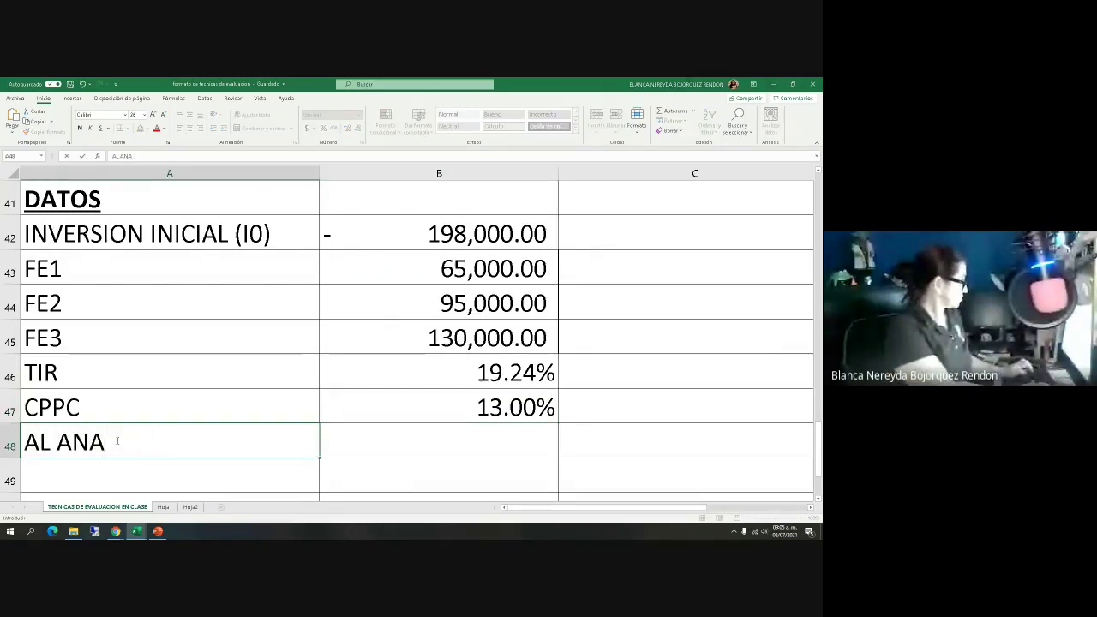
Step: Write the conclusion SI CONVIENE INVERTIR EN EL PROYECTO DE INVERSION YA QUE LA TIR NOS DIO MAYOR AL CPPC in A48
text(SI CONVIENE )
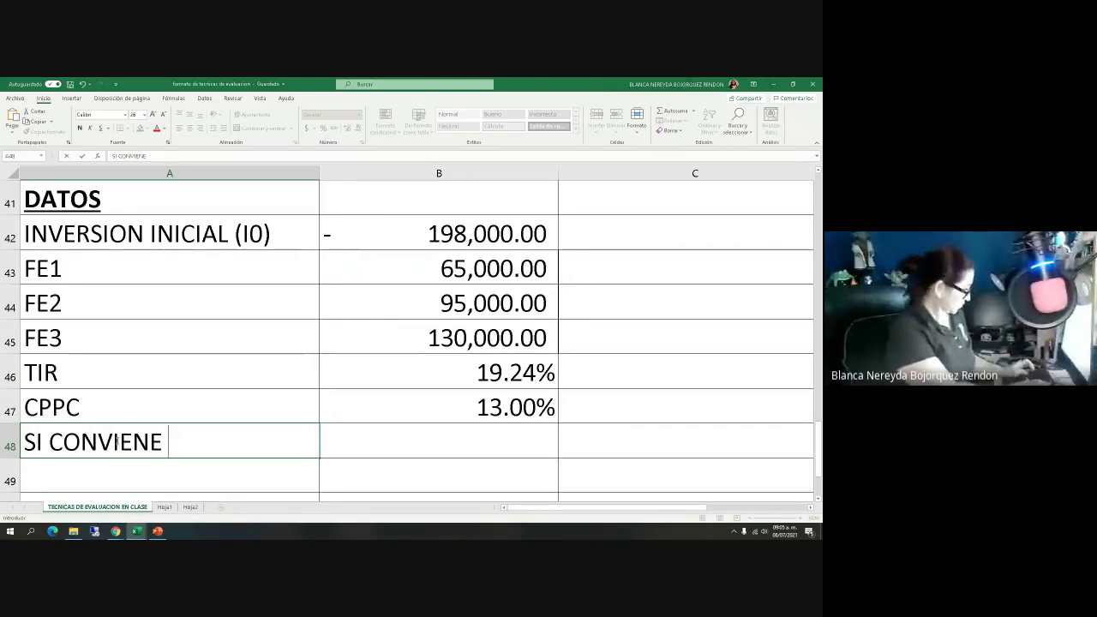
text(INBERT)
key(BackSpace)
key(BackSpace)
key(BackSpace)
key(BackSpace)
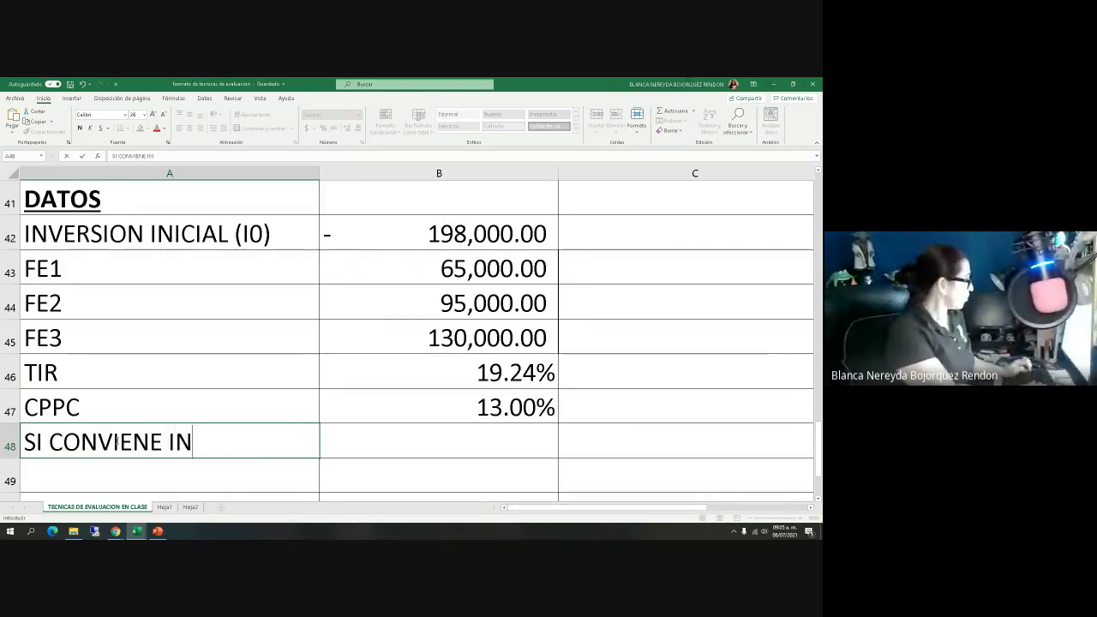
text(VERTI)
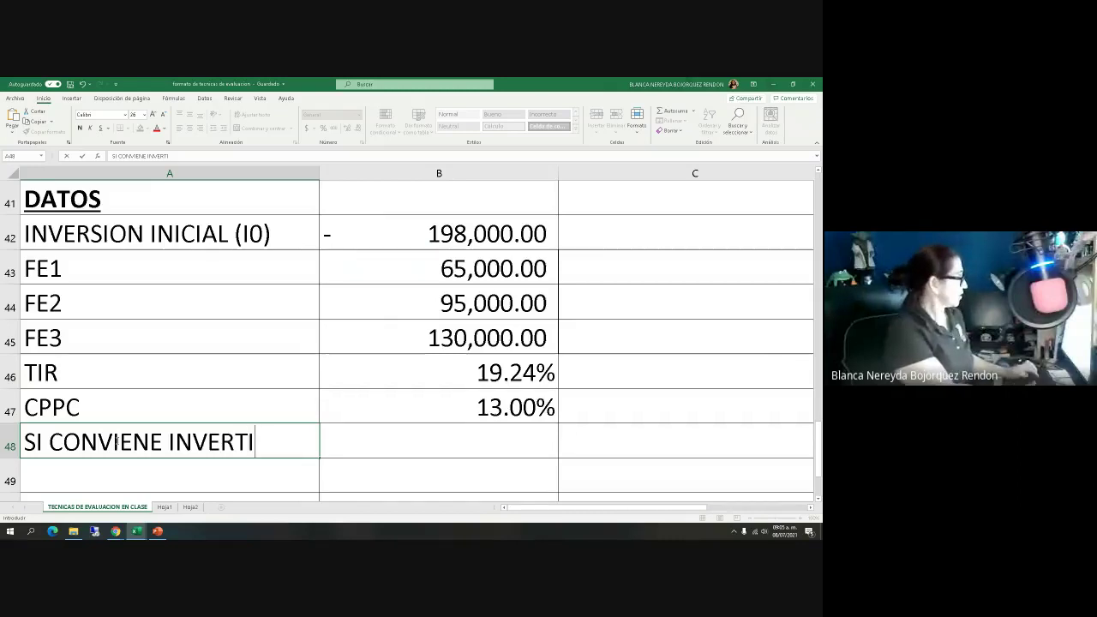
text(R EN L)
key(BackSpace)
text(EL )
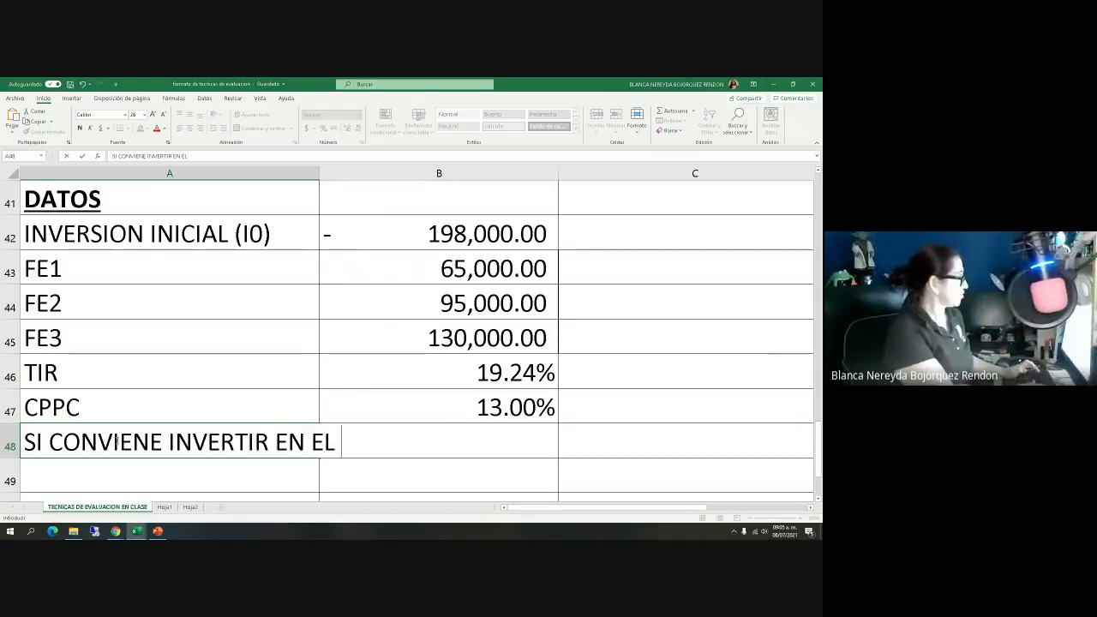
text(PROYECTO DE I)
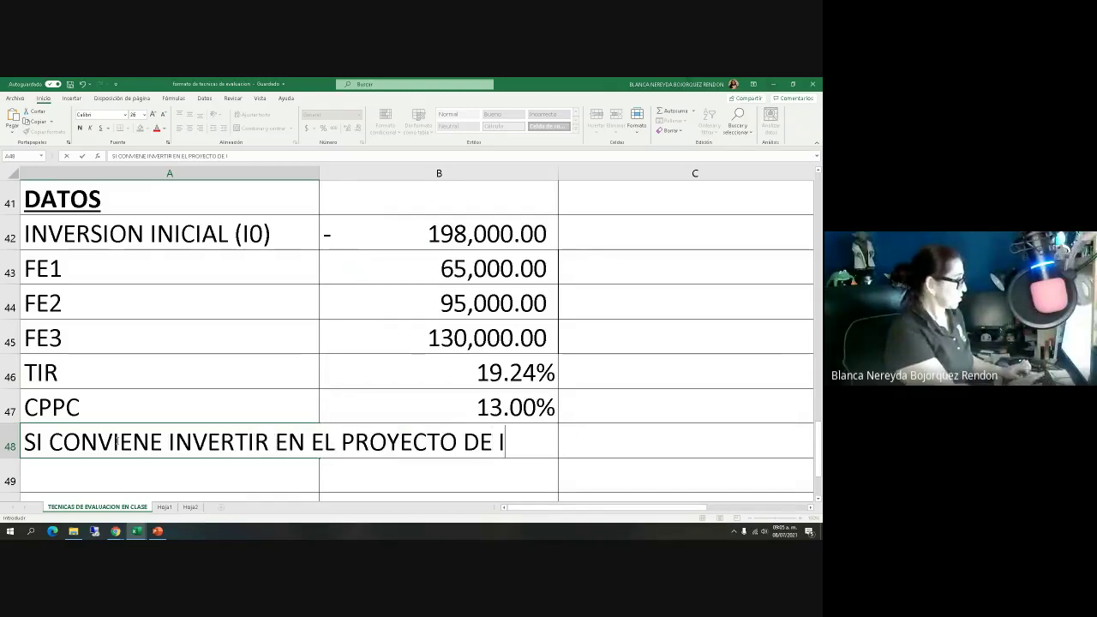
text(NVERSION Y)
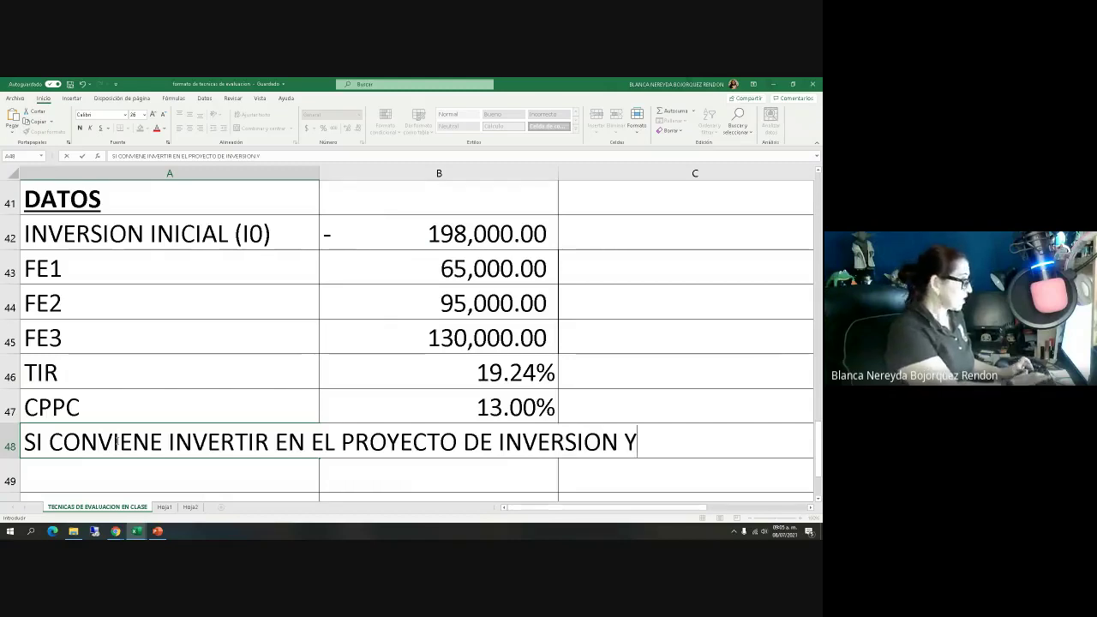
text(A QUE LÑA)
key(BackSpace)
key(BackSpace)
text(A )
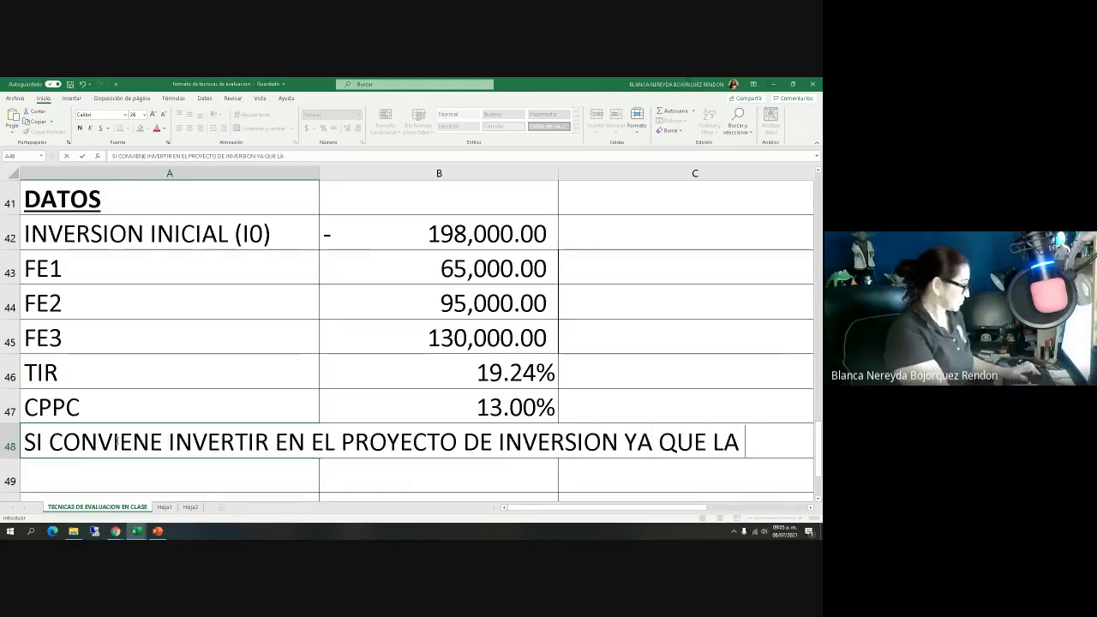
text(TIR NOS DIO )
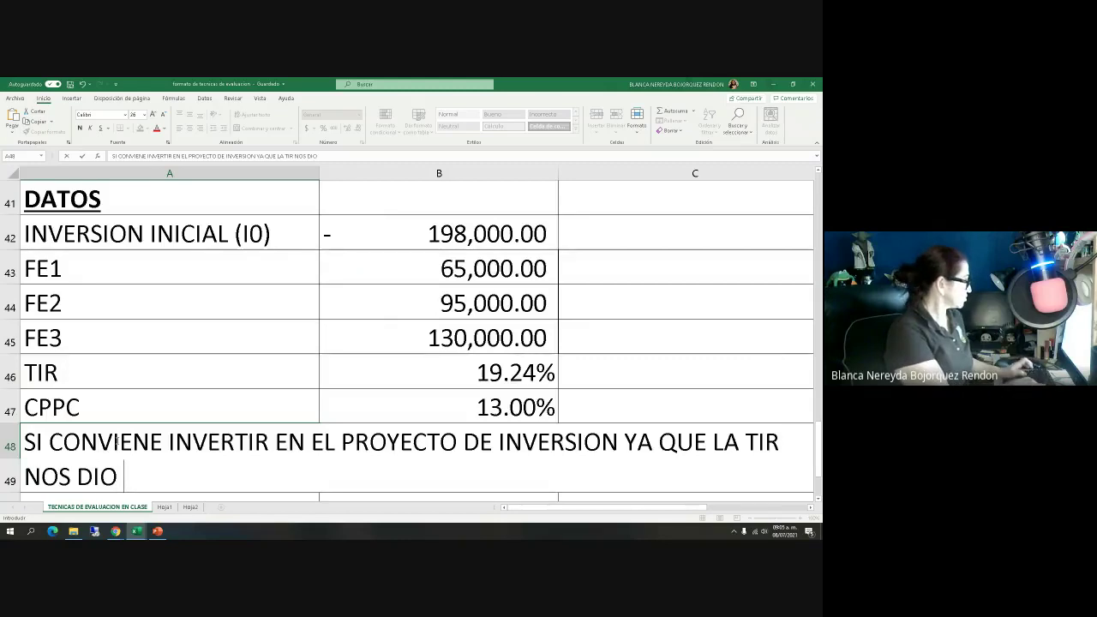
text(MAYOR AL CP)
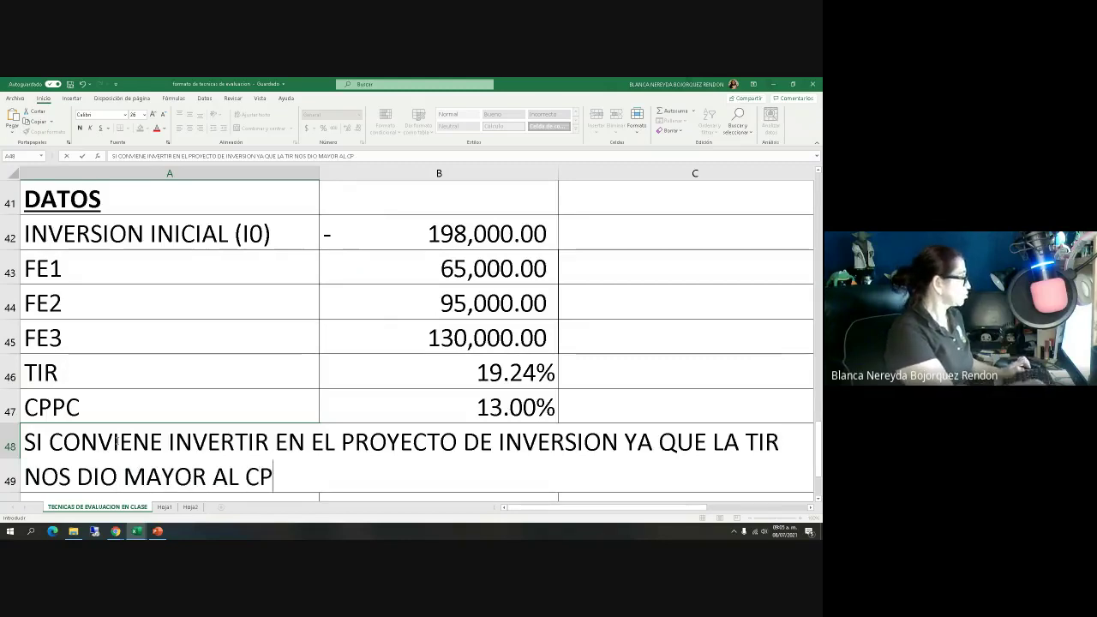
text(PC)
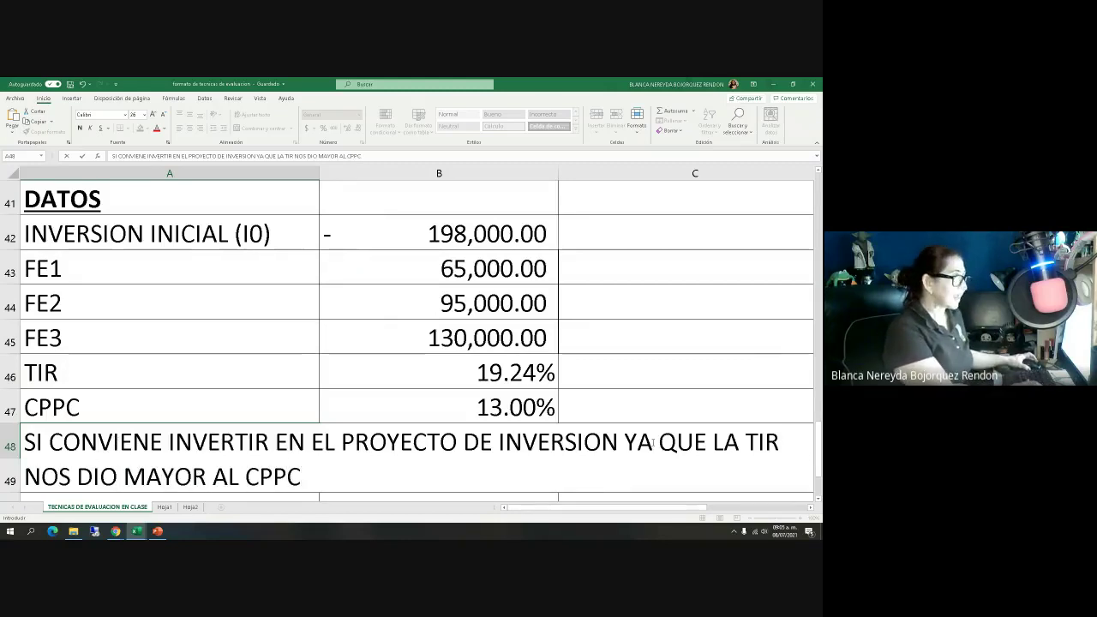
Step: Insert UN 19.24% after NOS DIO in the A48 conclusion
click(119, 478)
text(UN 19. )
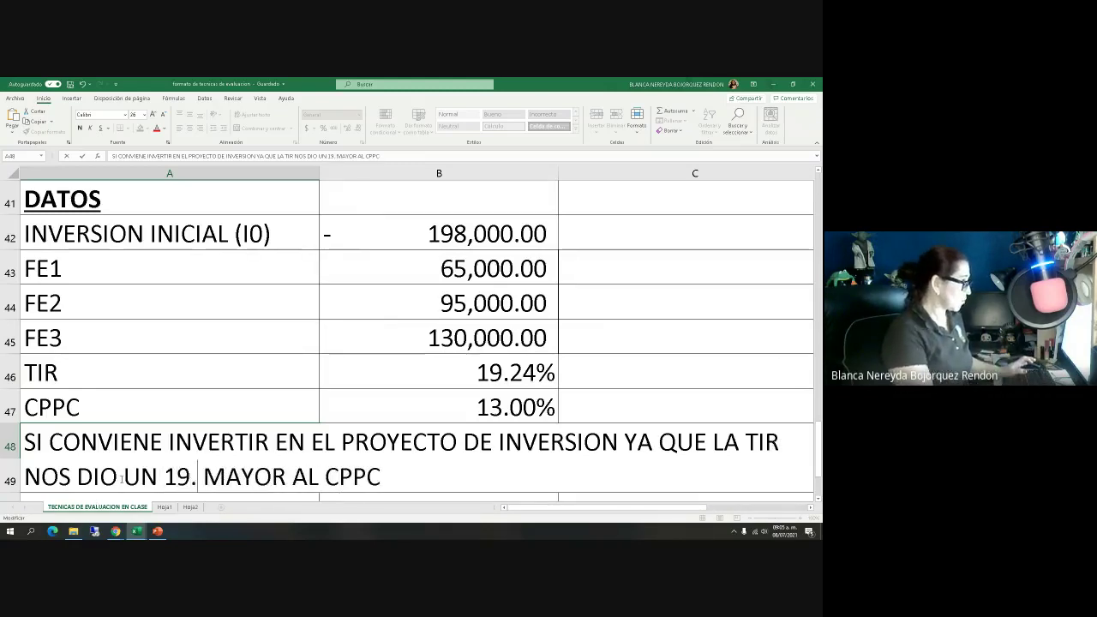
text(274)
key(BackSpace)
key(BackSpace)
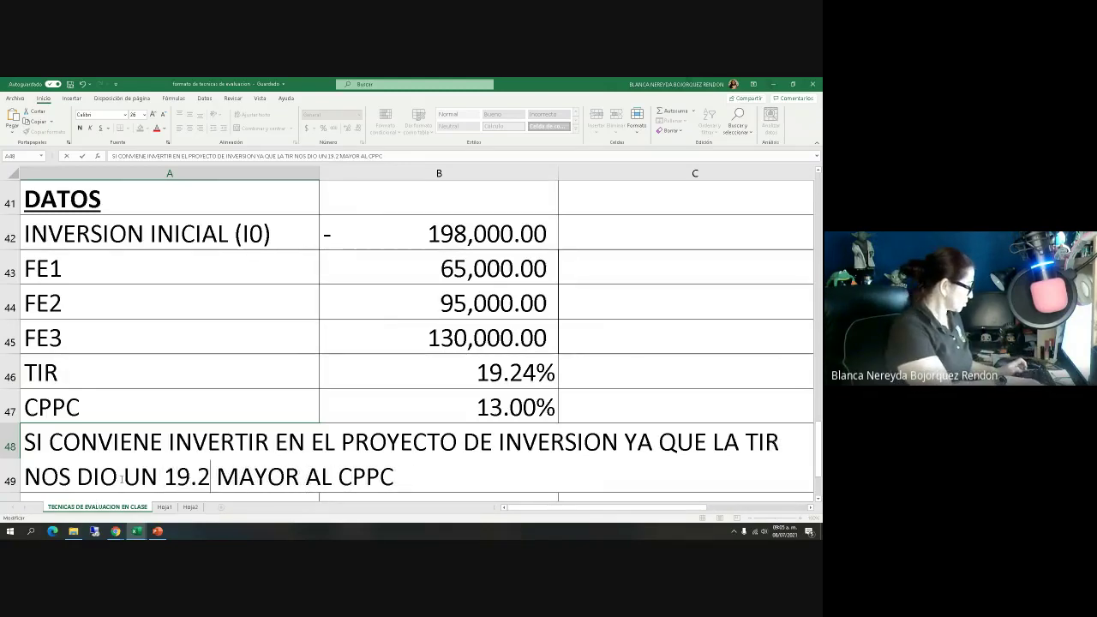
text(4%)
key(Tab)
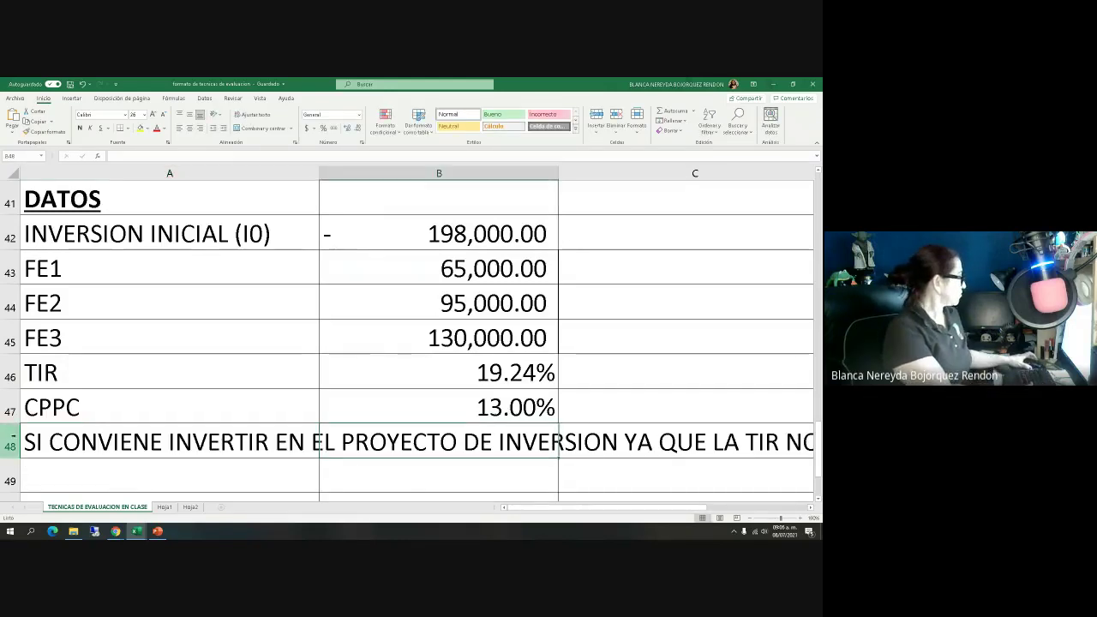
Step: Complete the wording before MAYOR in the A48 conclusion so that it reads QUE ES MAYOR AL CPPC
key(Left)
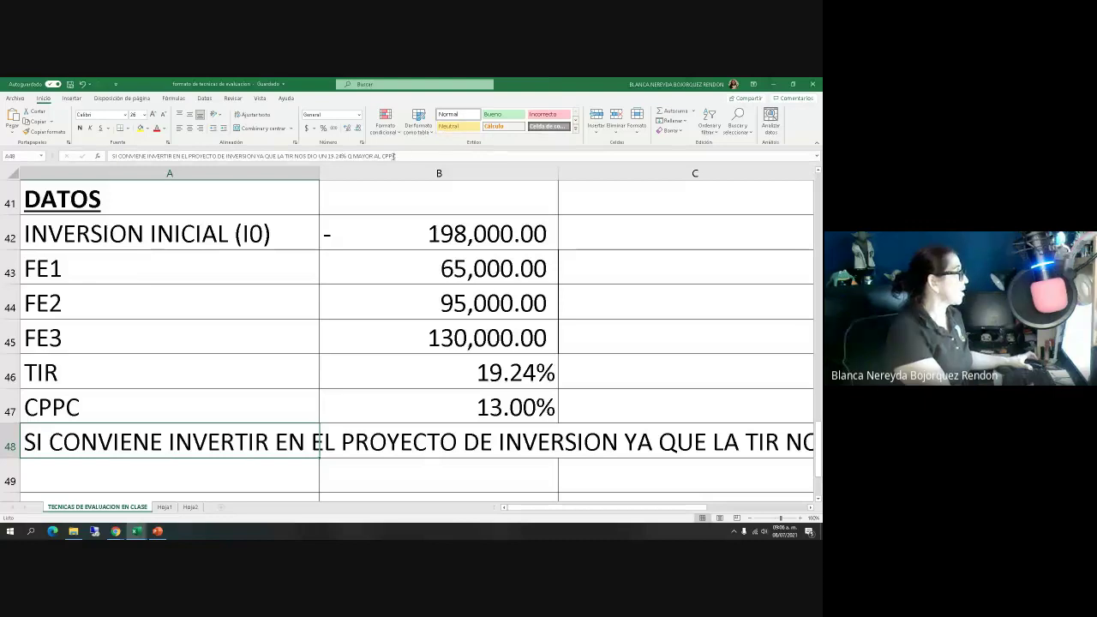
click(354, 157)
text(U)
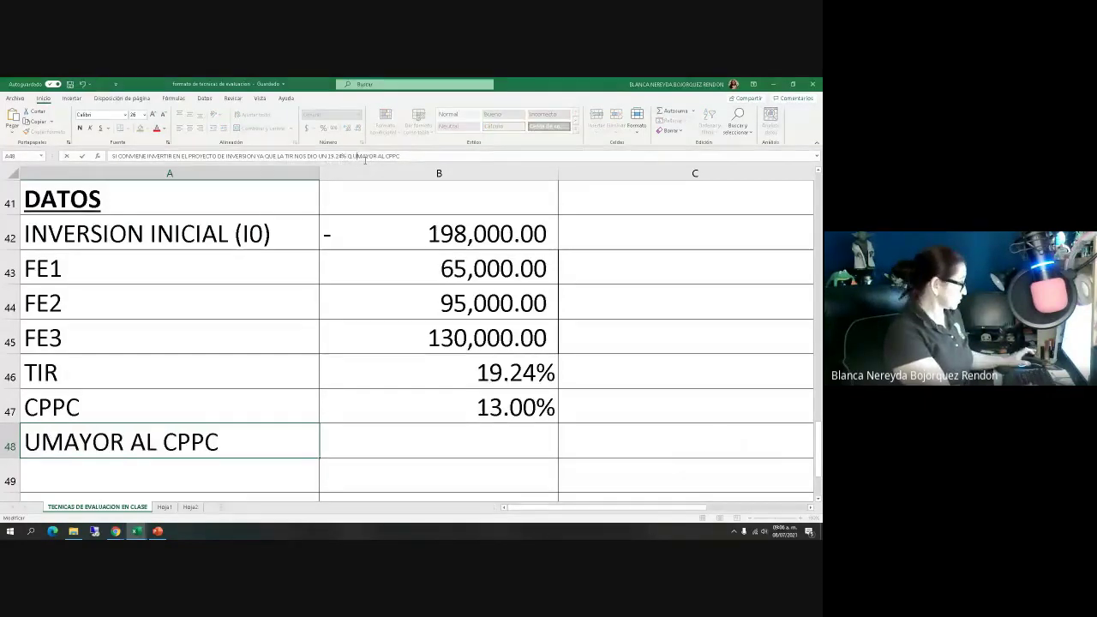
key(BackSpace)
text(Q)
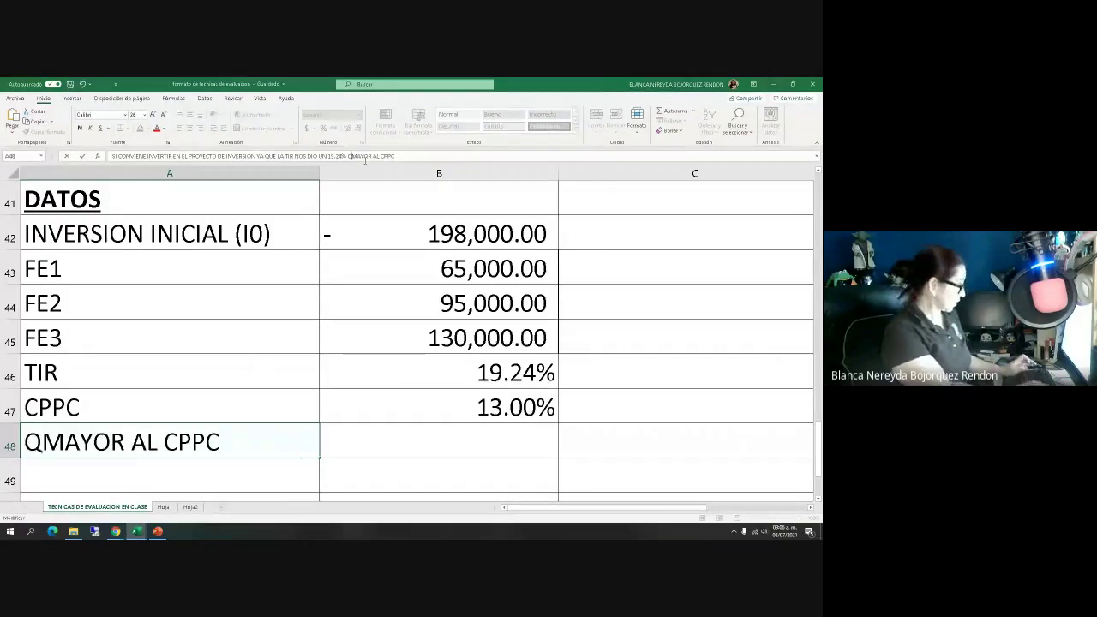
text(UE ES)
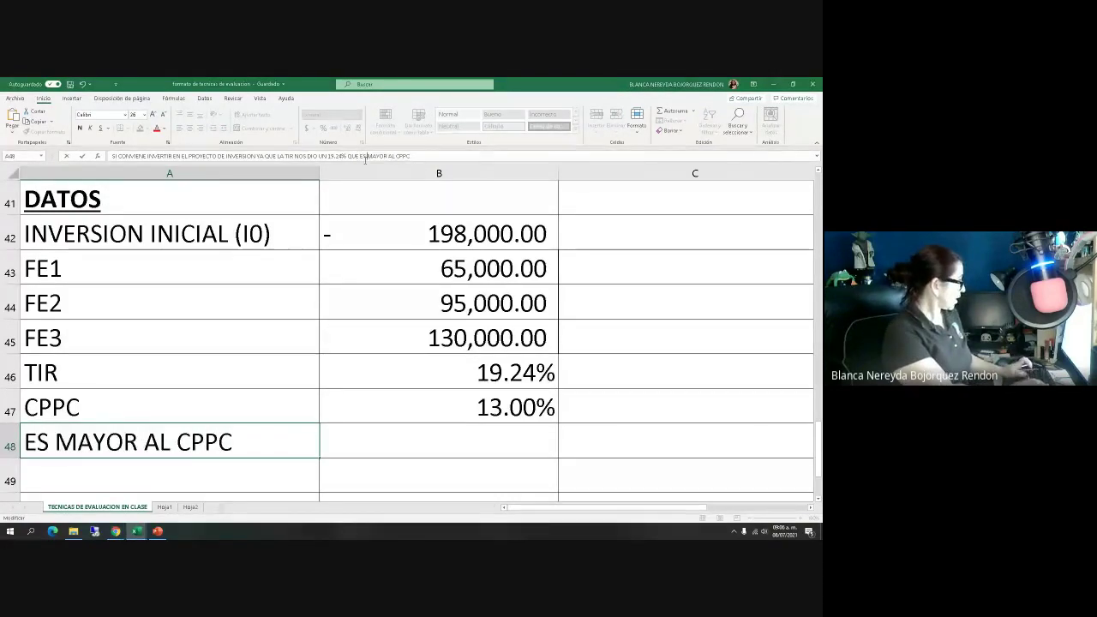
Step: Add DE 13% at the end of the A48 conclusion, after CPPC
click(243, 440)
text(D)
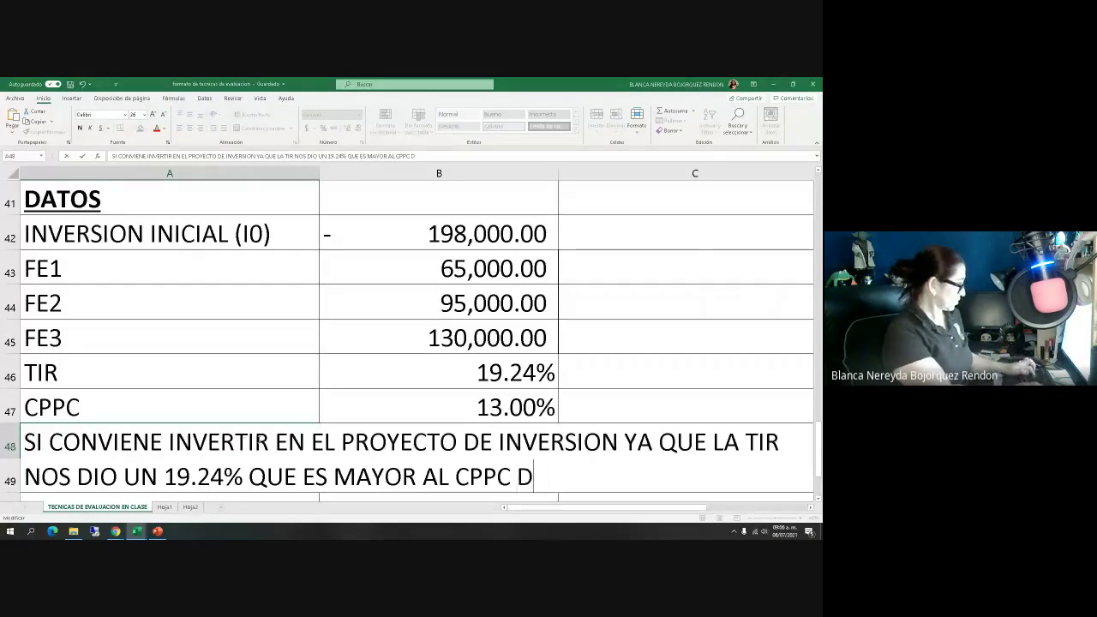
text(E 13%)
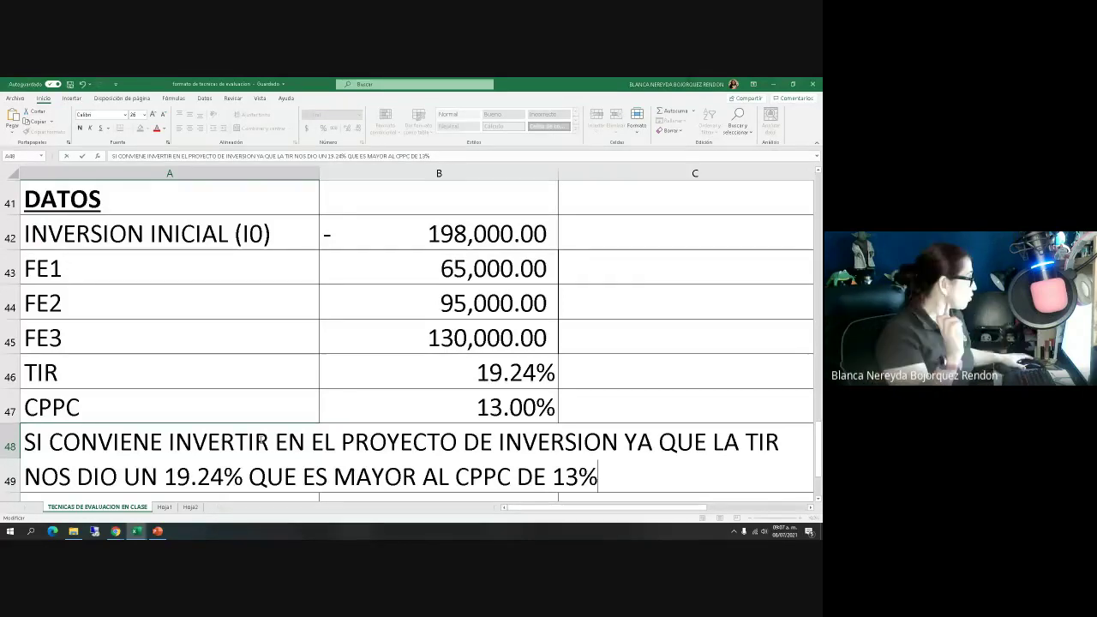
scroll(325, 417, down, 2)
scroll(326, 417, down, 1)
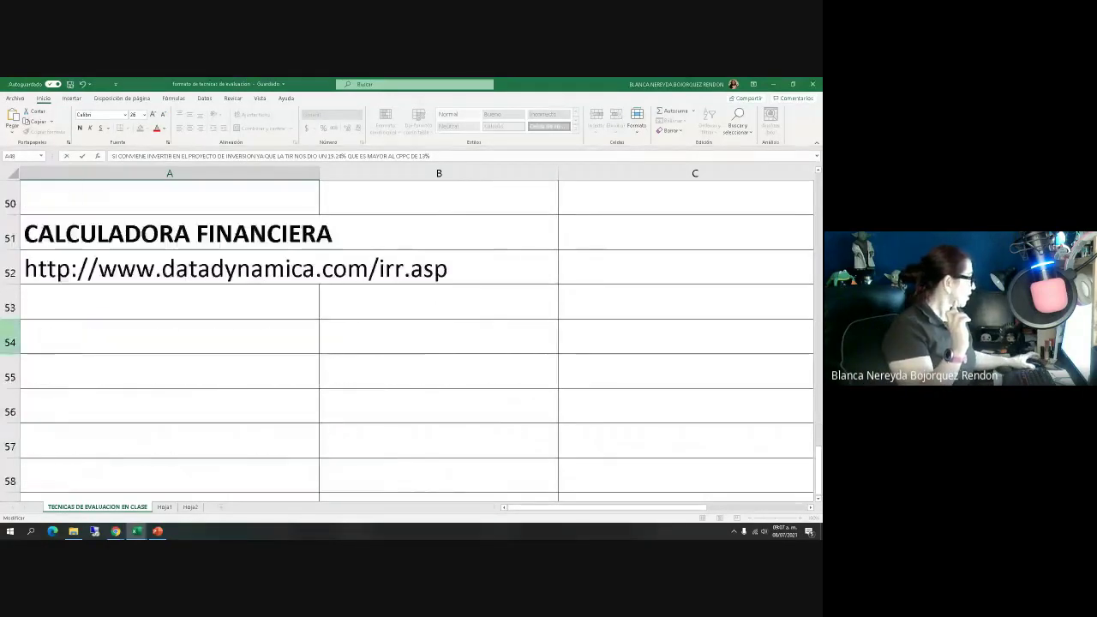
drag(292, 268, 360, 265)
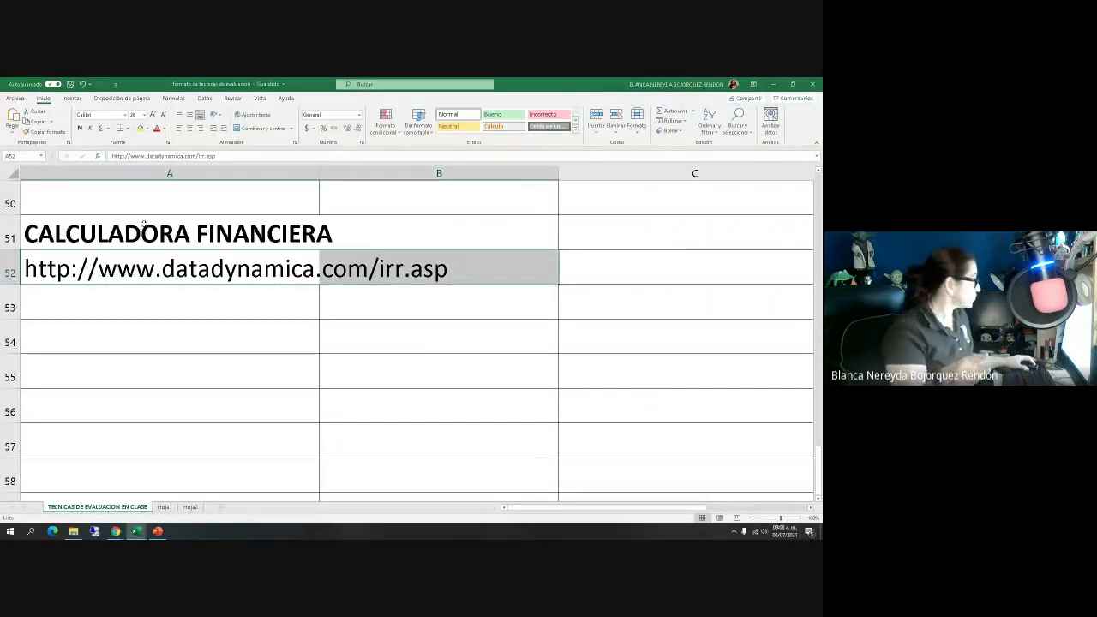
right_click(172, 268)
click(182, 285)
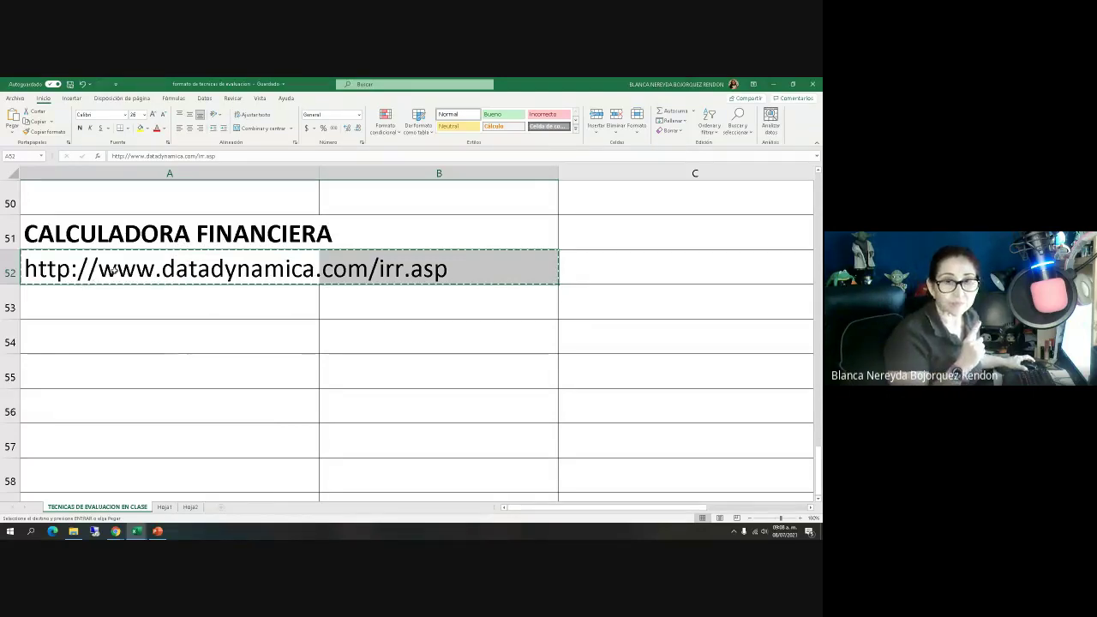
Step: Switch to WhatsApp Web in Chrome and send the copied calculator address cells to the AEF VERANO 21 group chat
click(116, 531)
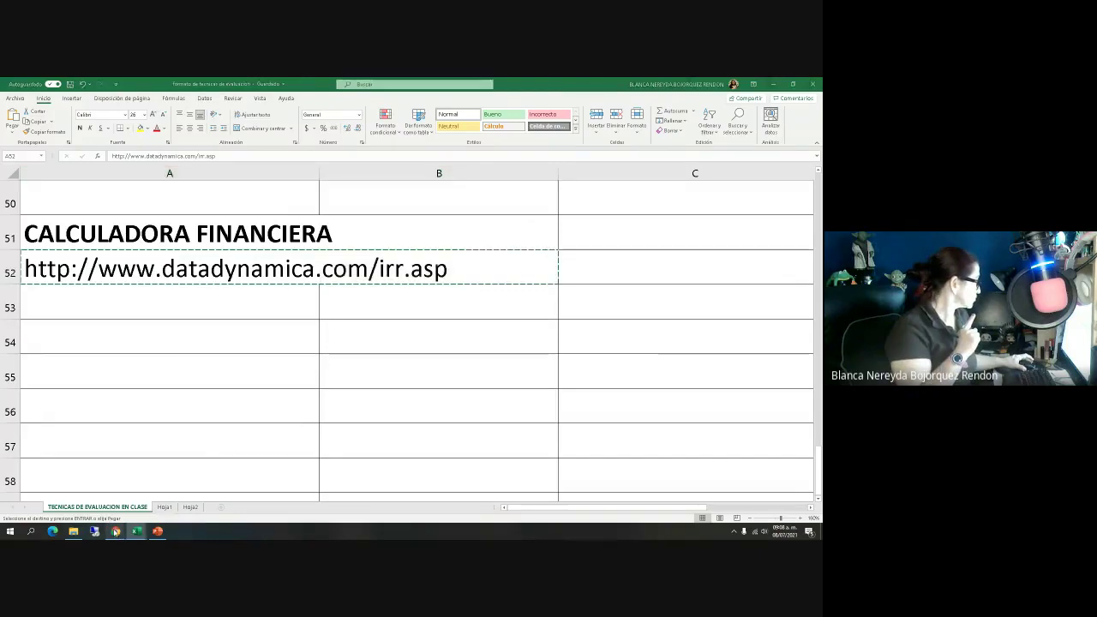
click(69, 488)
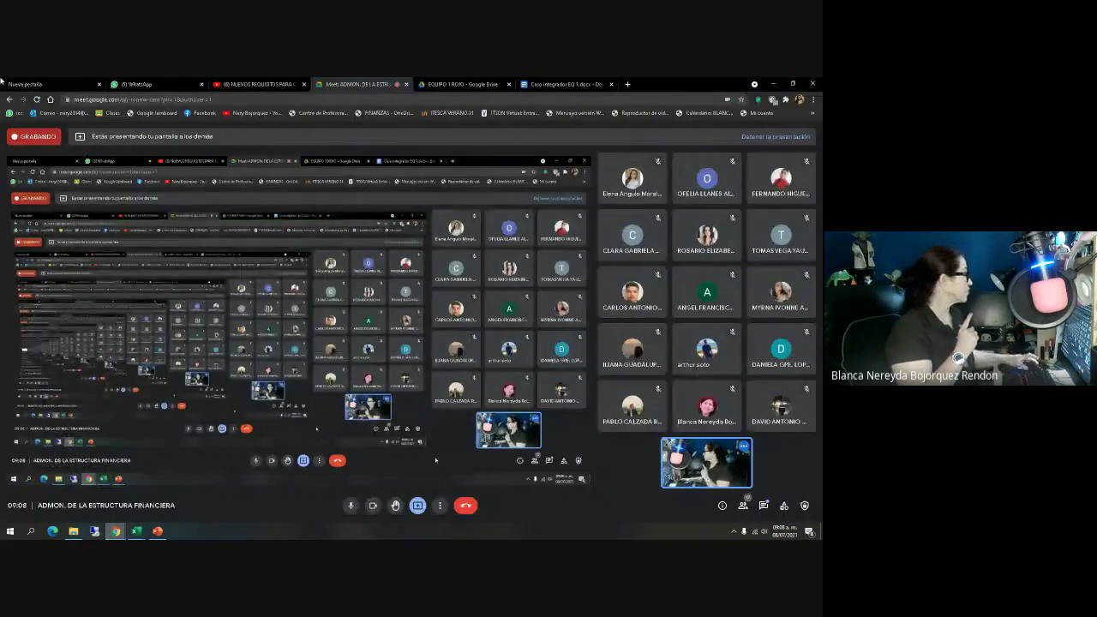
click(134, 85)
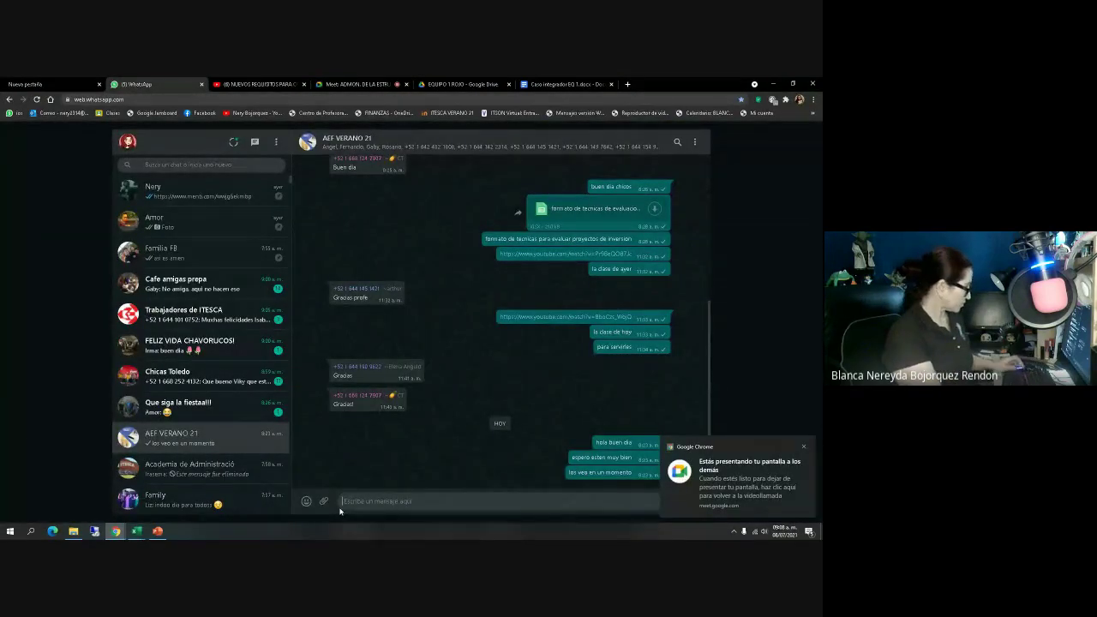
key(ctrl+v)
key(Return)
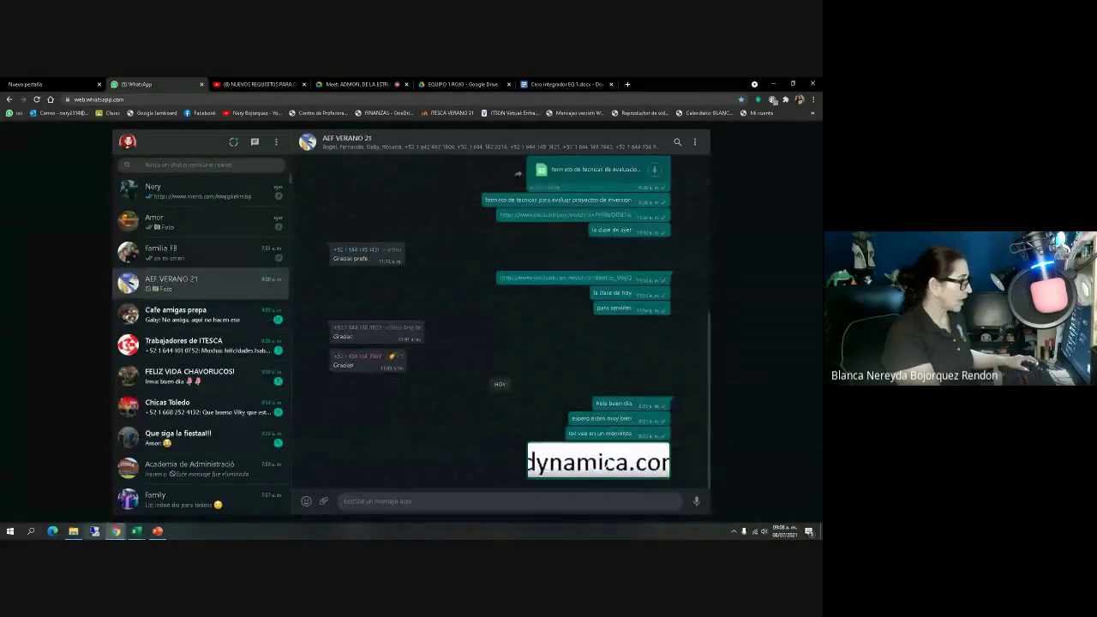
Step: View the calculator address image just sent to the AEF VERANO 21 chat at full size and close it
mouse_move(115, 532)
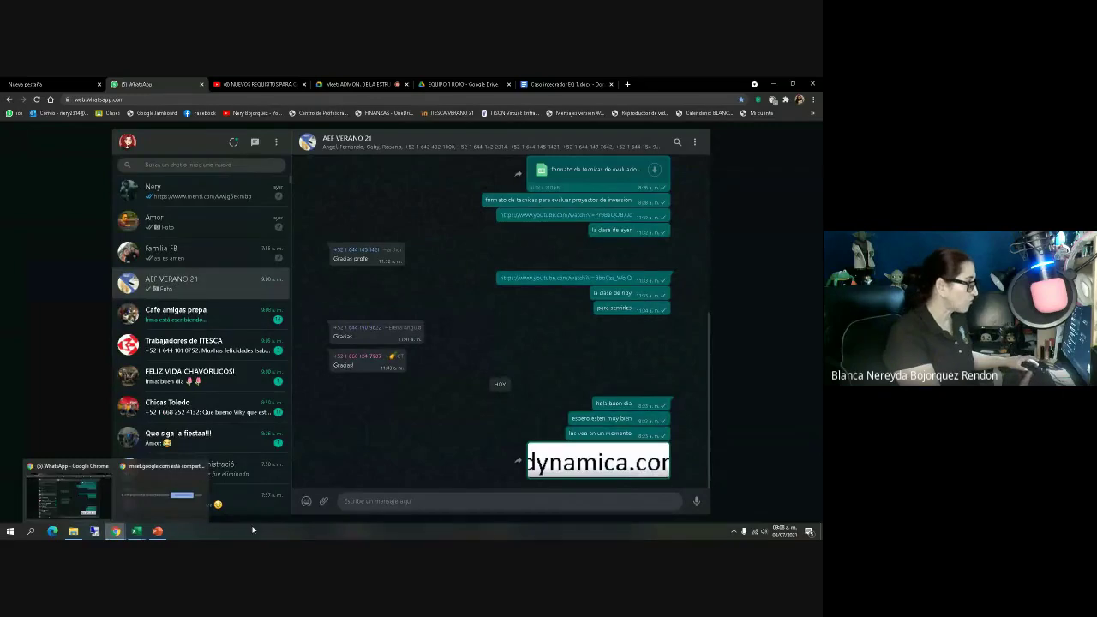
click(565, 465)
click(437, 314)
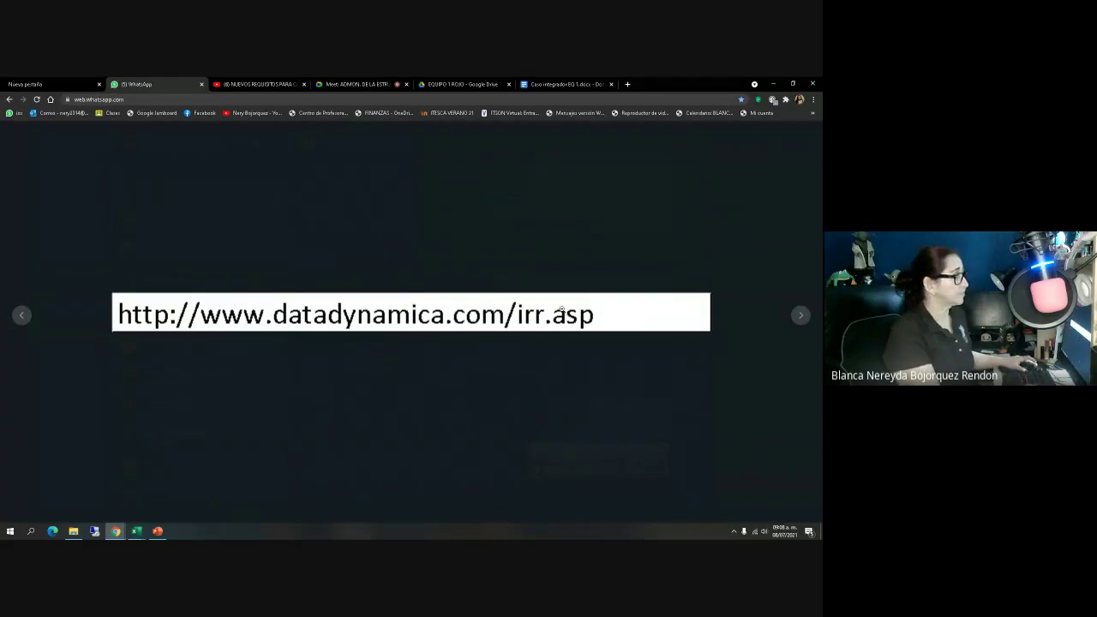
click(603, 315)
key(Escape)
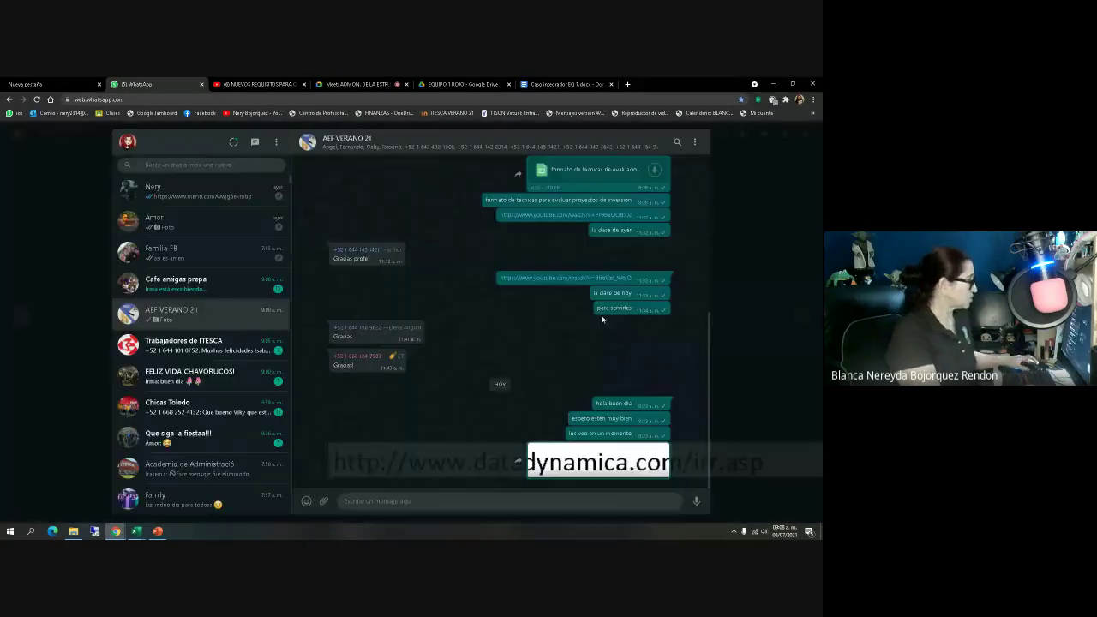
Step: Open the online financial calculator at datadynamica.com/irr.asp in a new browser tab
click(627, 84)
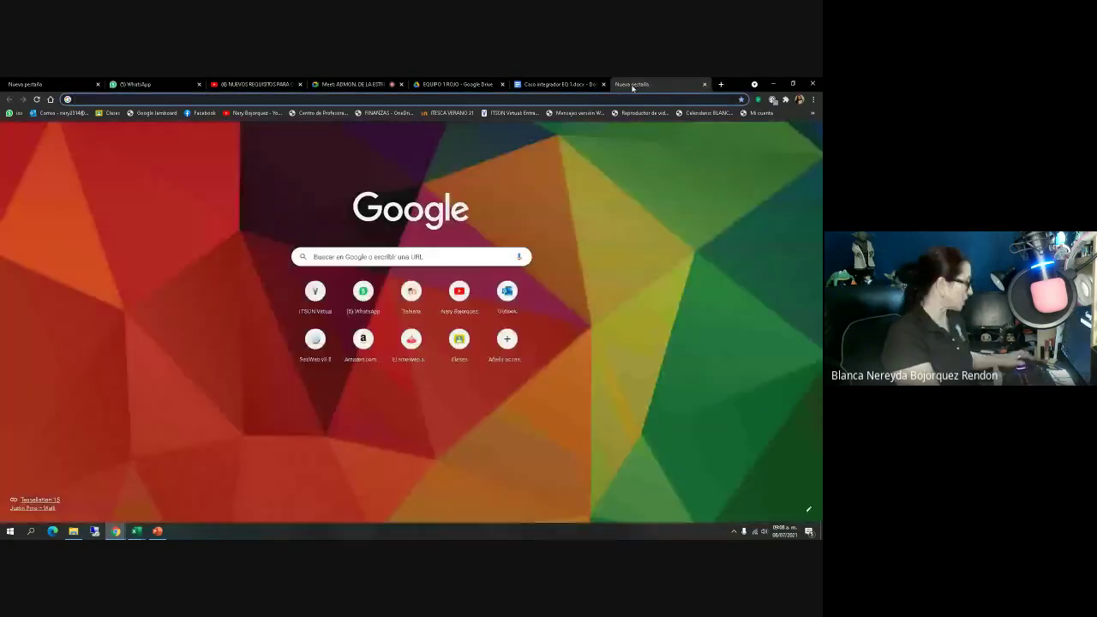
text(datadynamica.com/irr.asp)
key(Return)
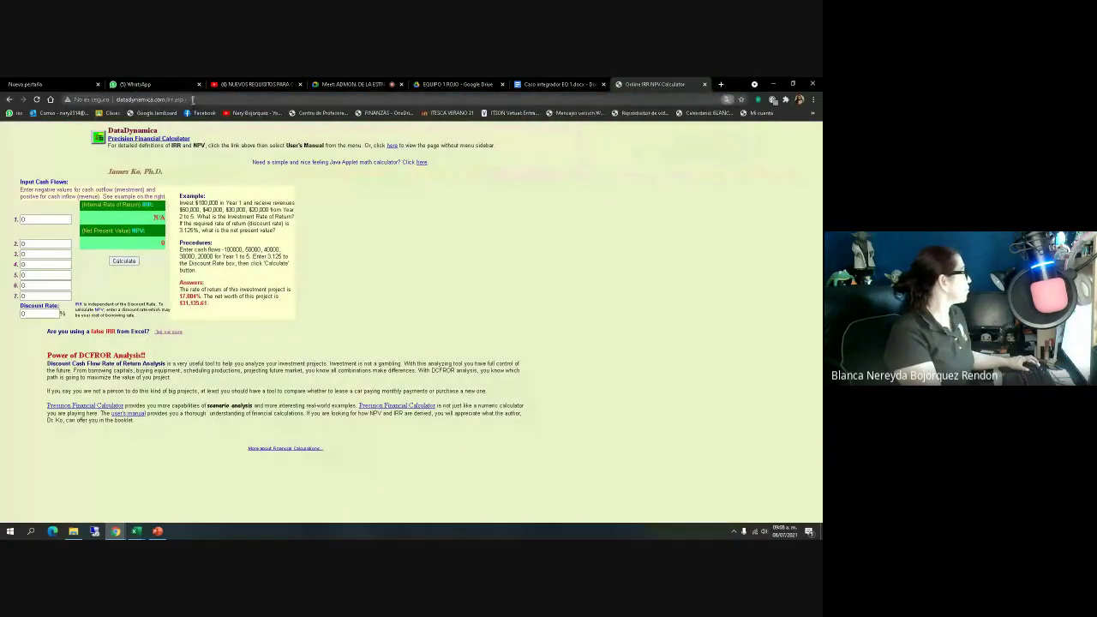
Step: Copy the calculator page's web address and send it as a link in the AEF VERANO 21 WhatsApp chat
click(134, 101)
key(ctrl+c)
right_click(133, 101)
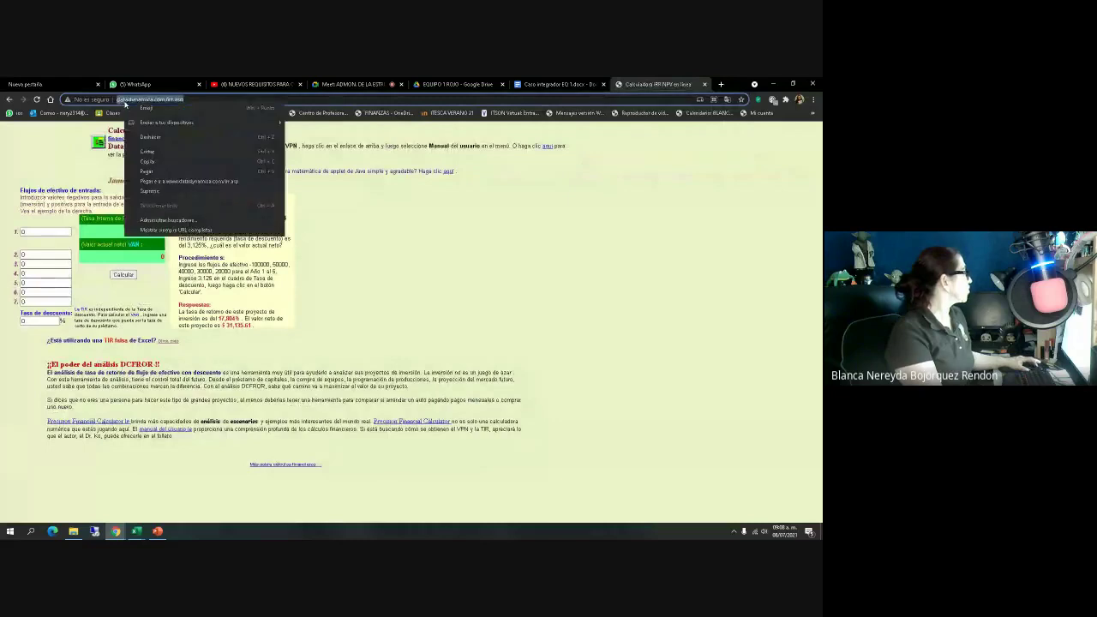
click(146, 161)
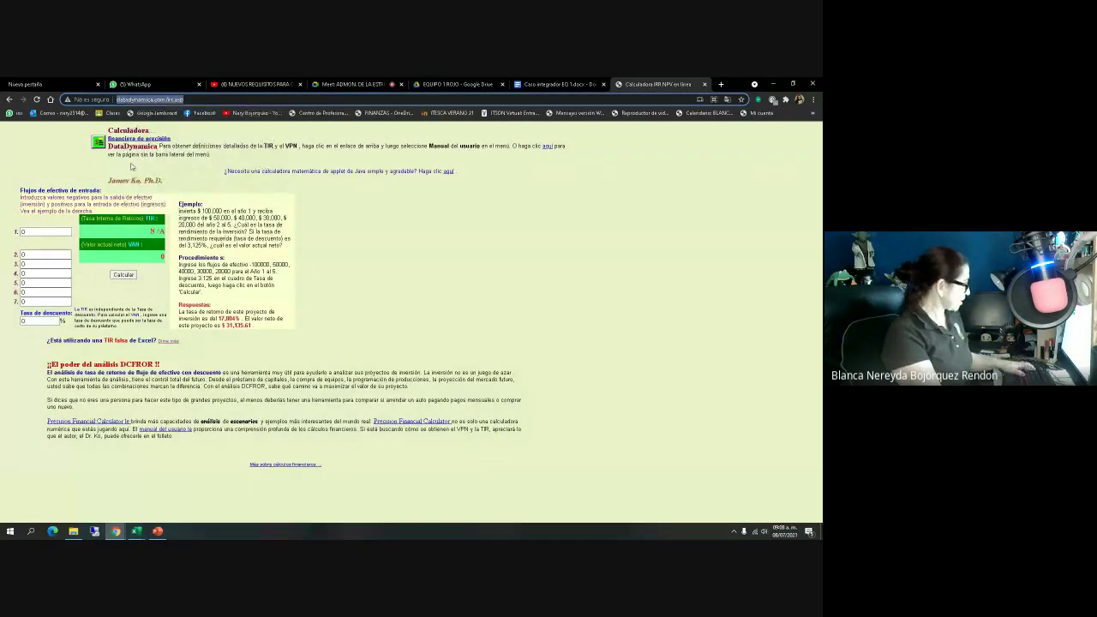
key(alt+Tab)
key(alt+Tab)
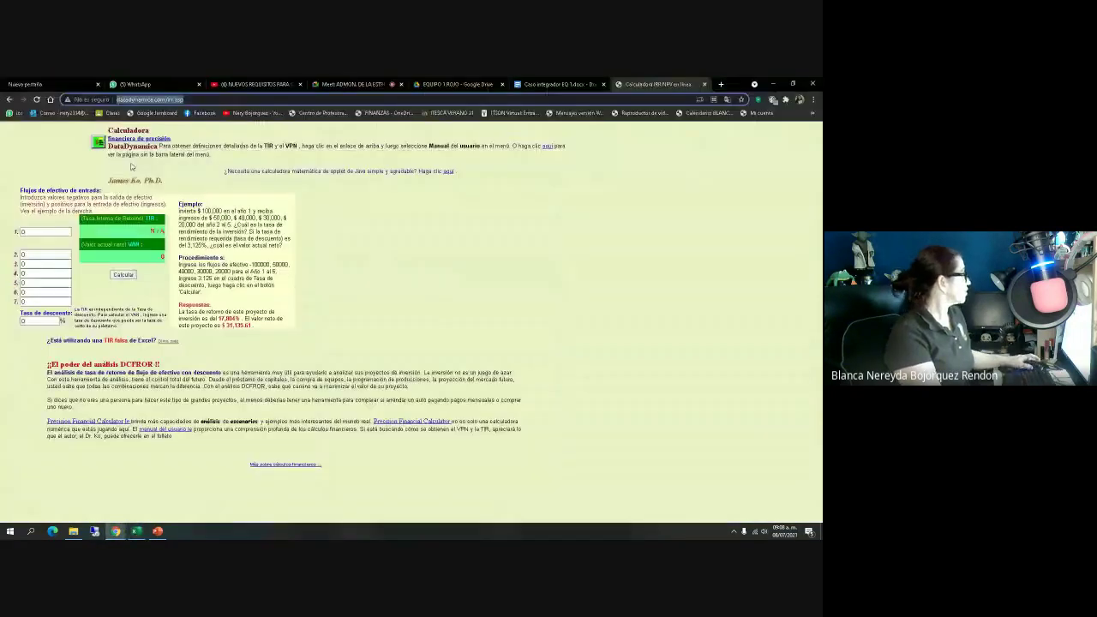
click(126, 84)
key(ctrl+v)
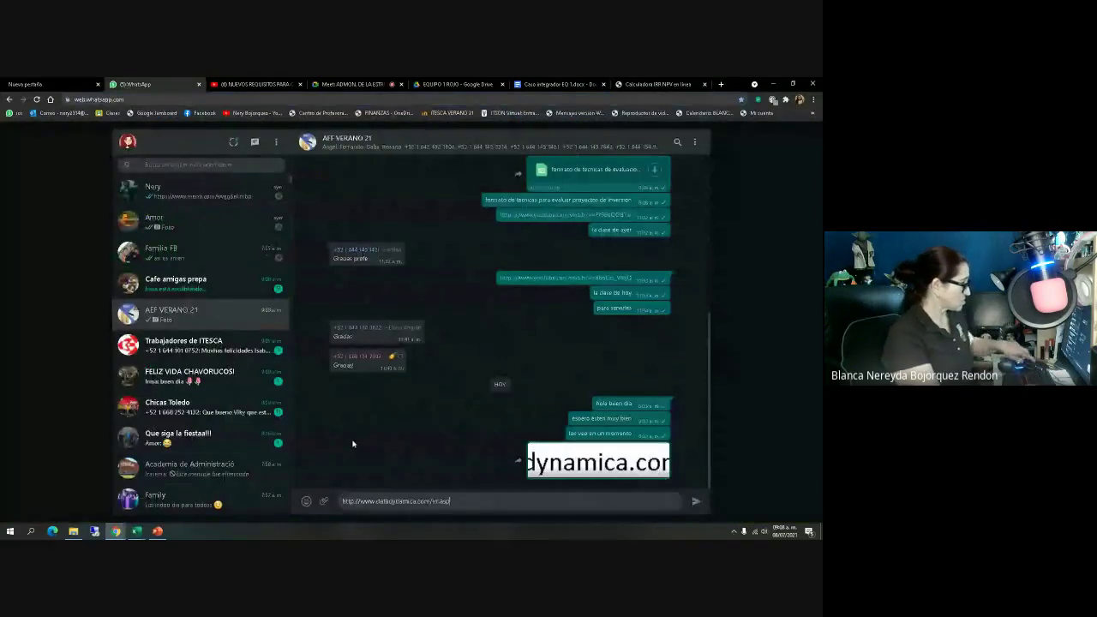
key(Return)
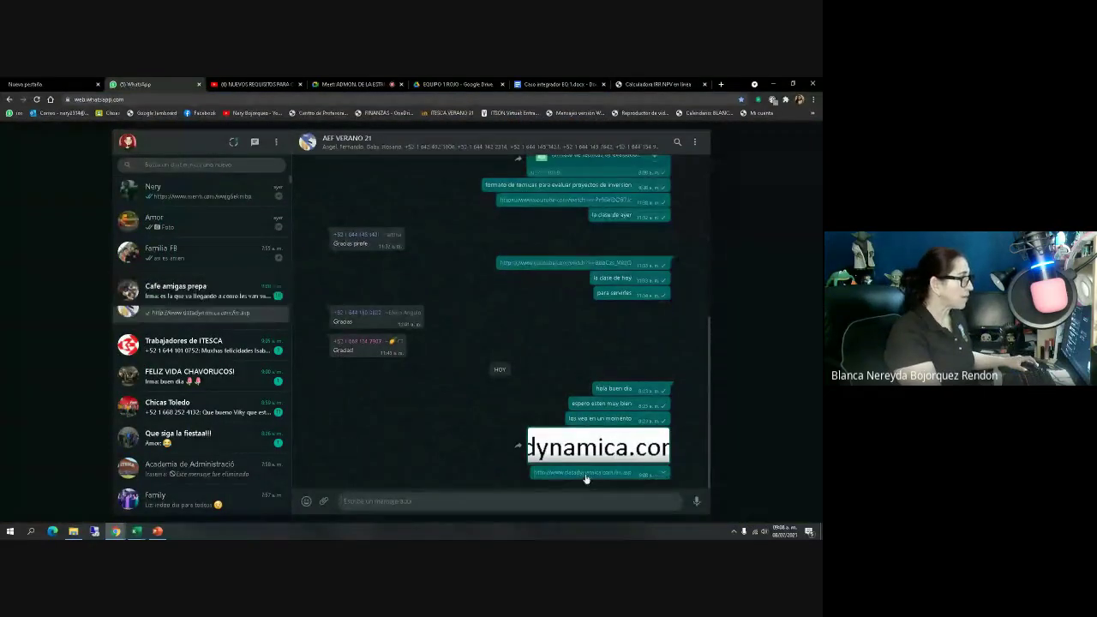
Step: Test the link sent in the chat, close the duplicate calculator page and return to the one already open
click(584, 474)
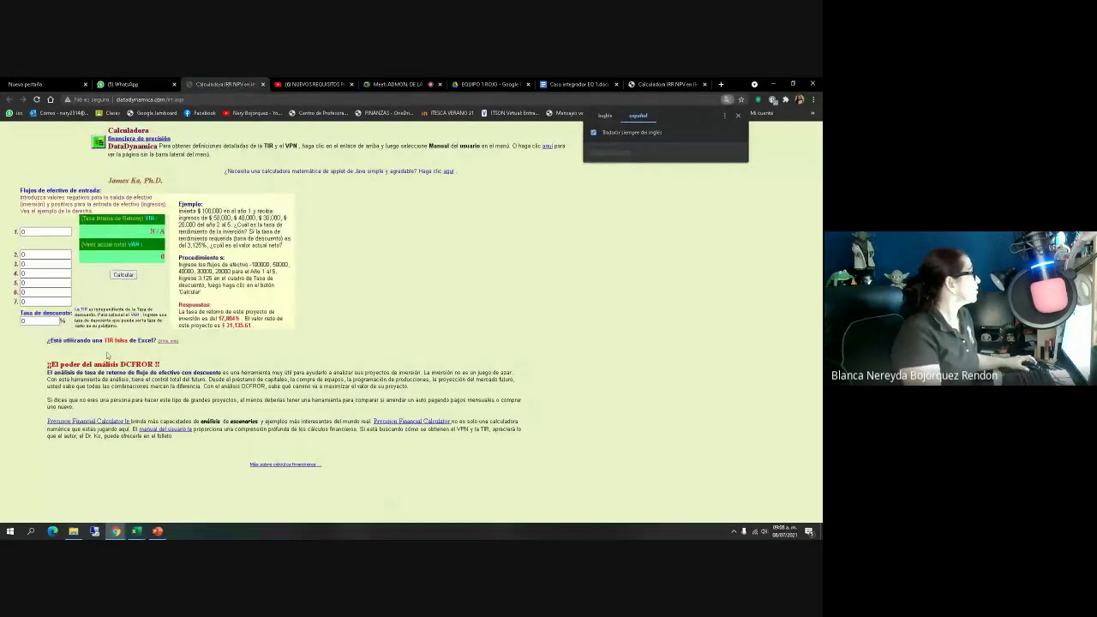
click(263, 84)
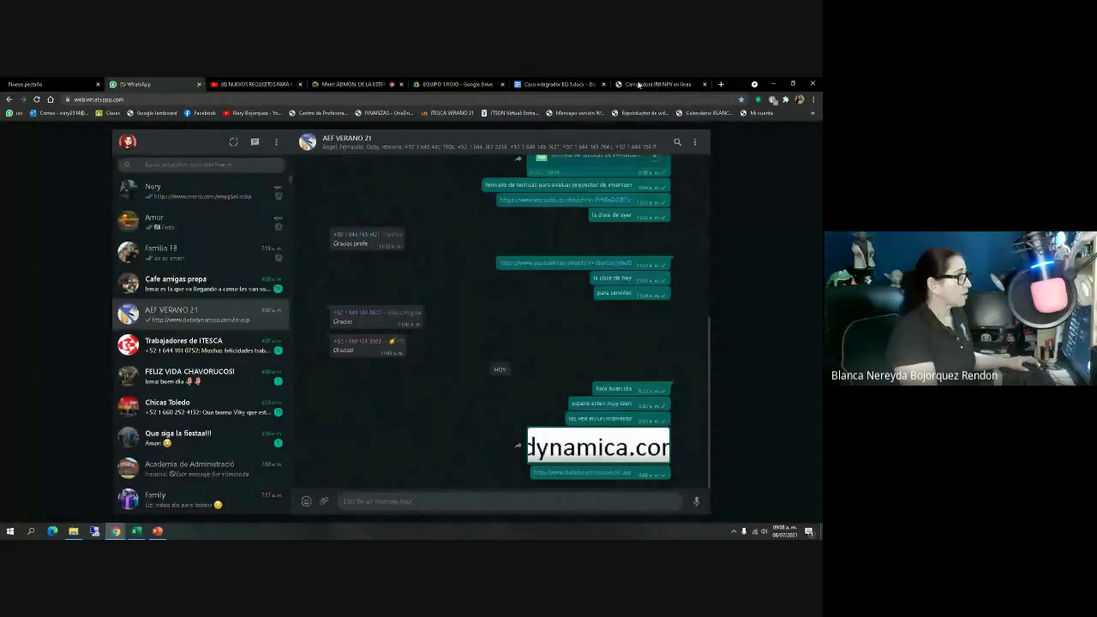
click(638, 84)
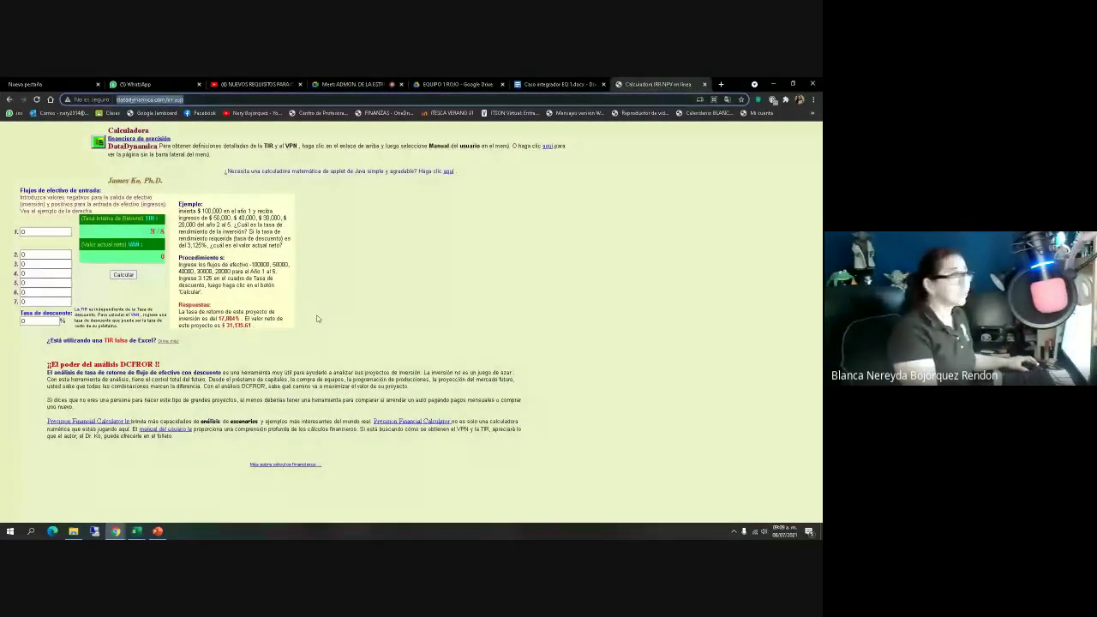
Step: Set the calculator page's zoom to 175%
click(813, 100)
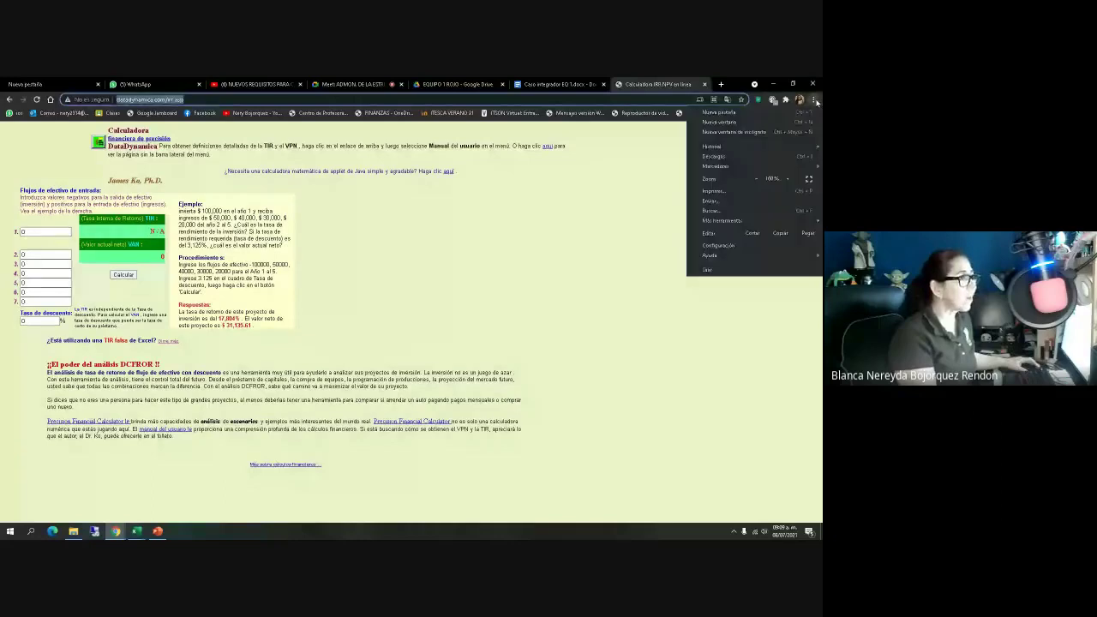
click(786, 179)
click(786, 179)
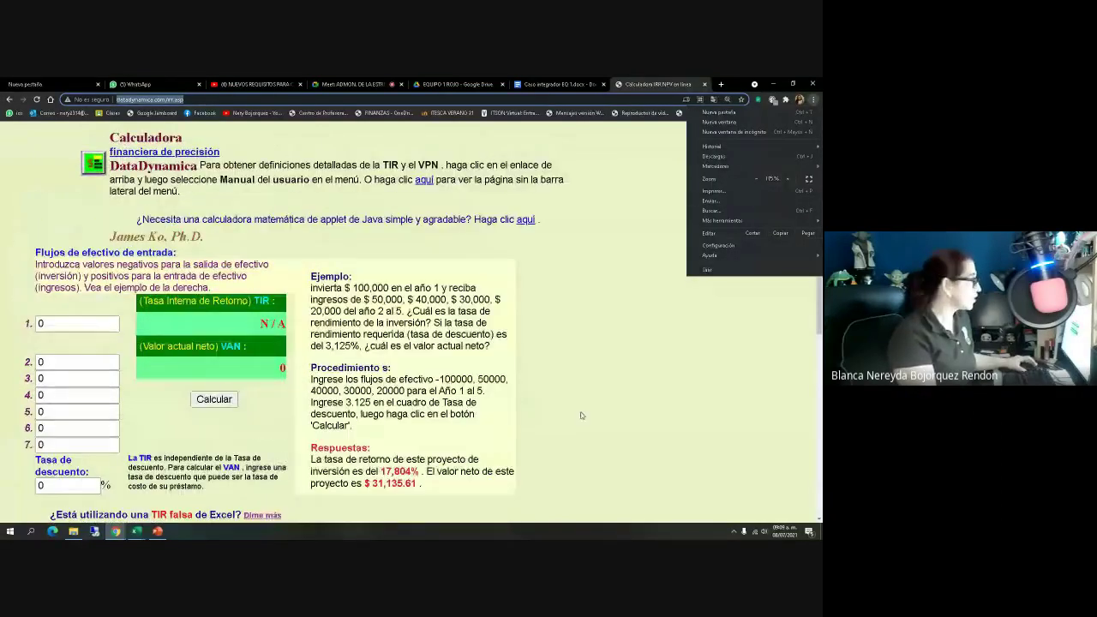
click(789, 180)
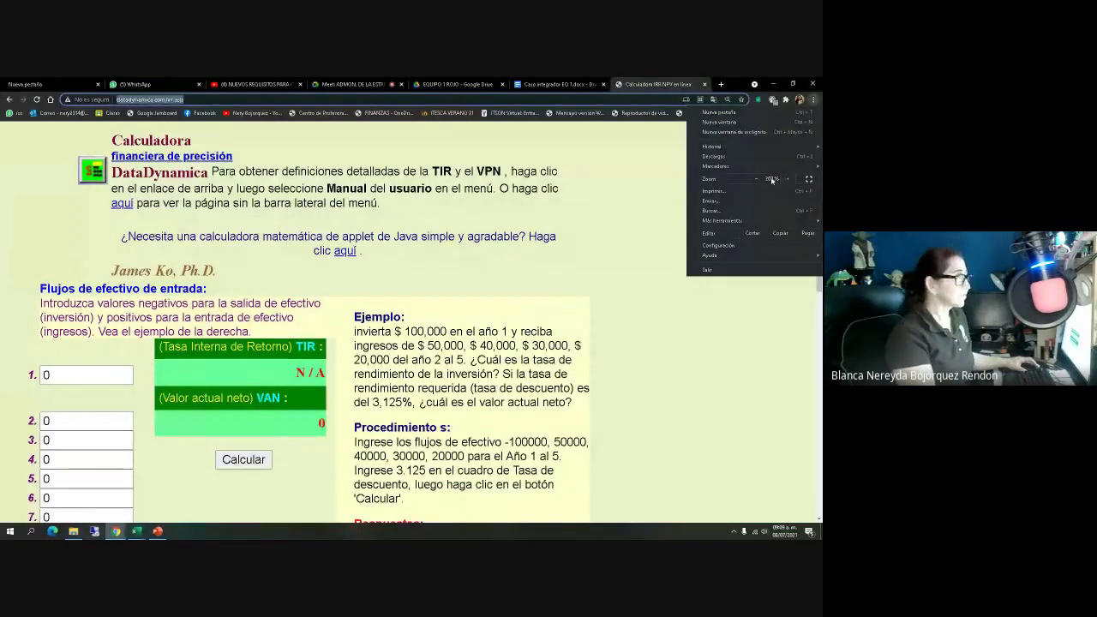
click(757, 180)
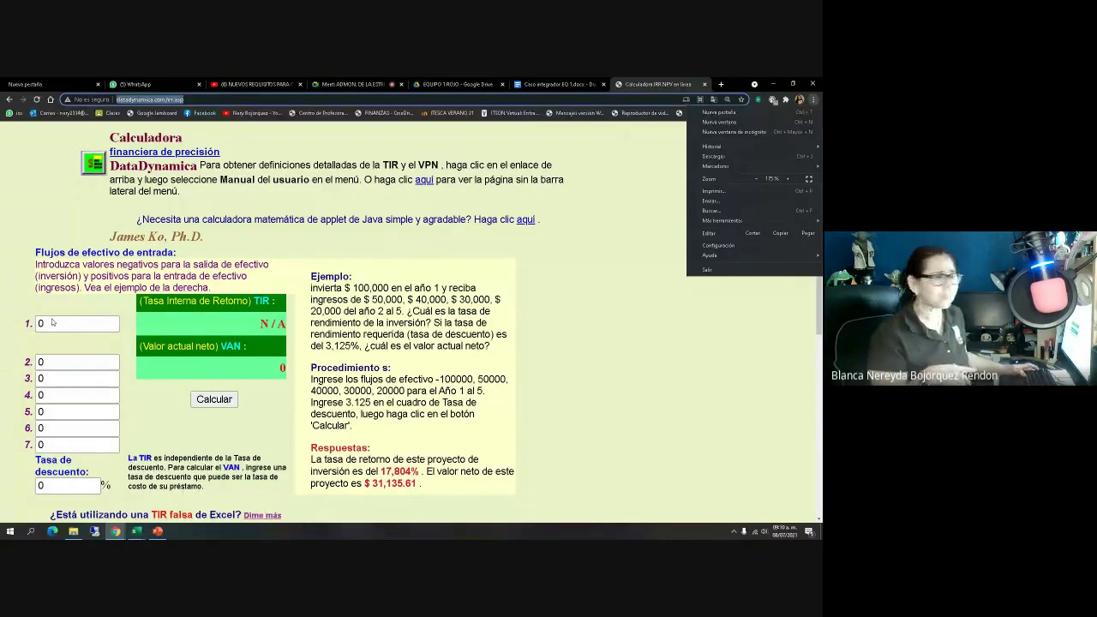
Step: Look up the initial investment in the workbook's TIR data and enter it as -198000 for cash flow 1 in the calculator
key(alt+Tab)
scroll(52, 318, up, 6)
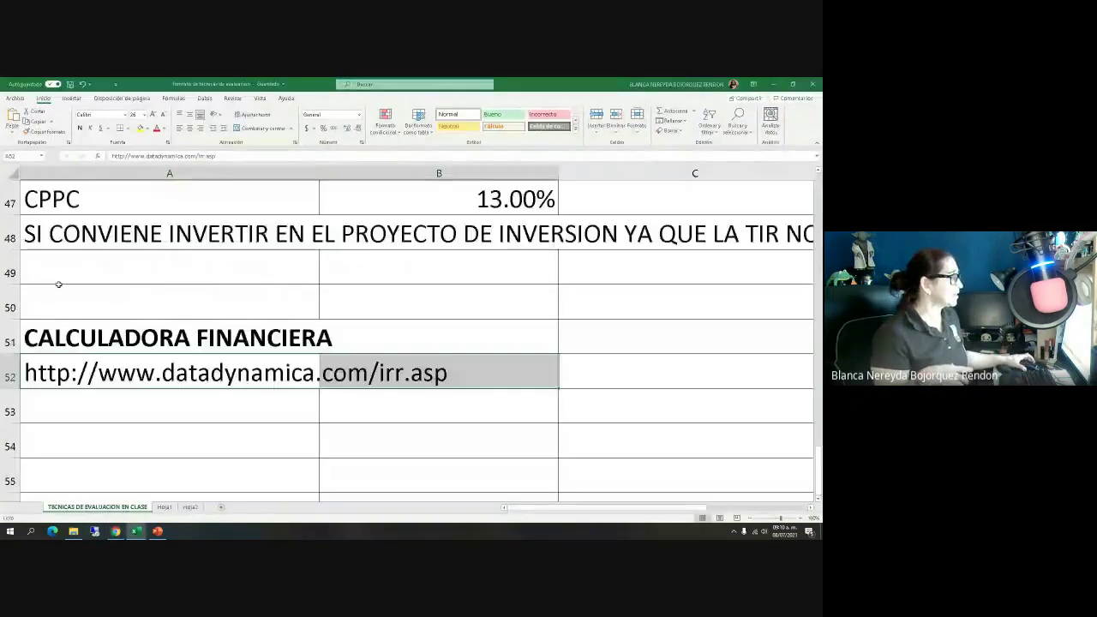
scroll(292, 395, down, 2)
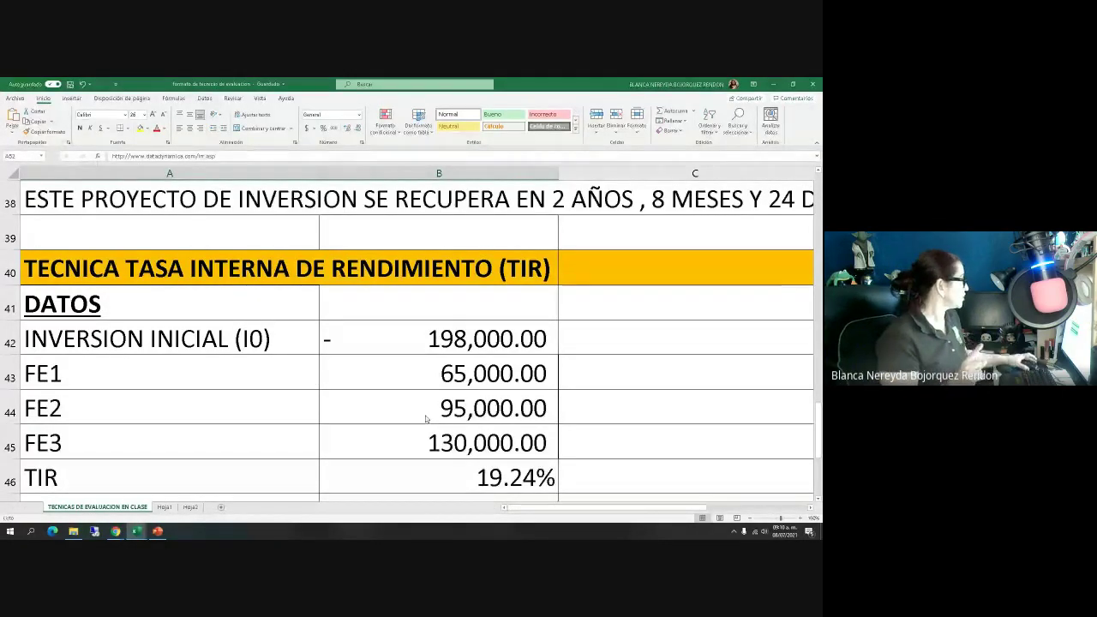
key(alt+Tab)
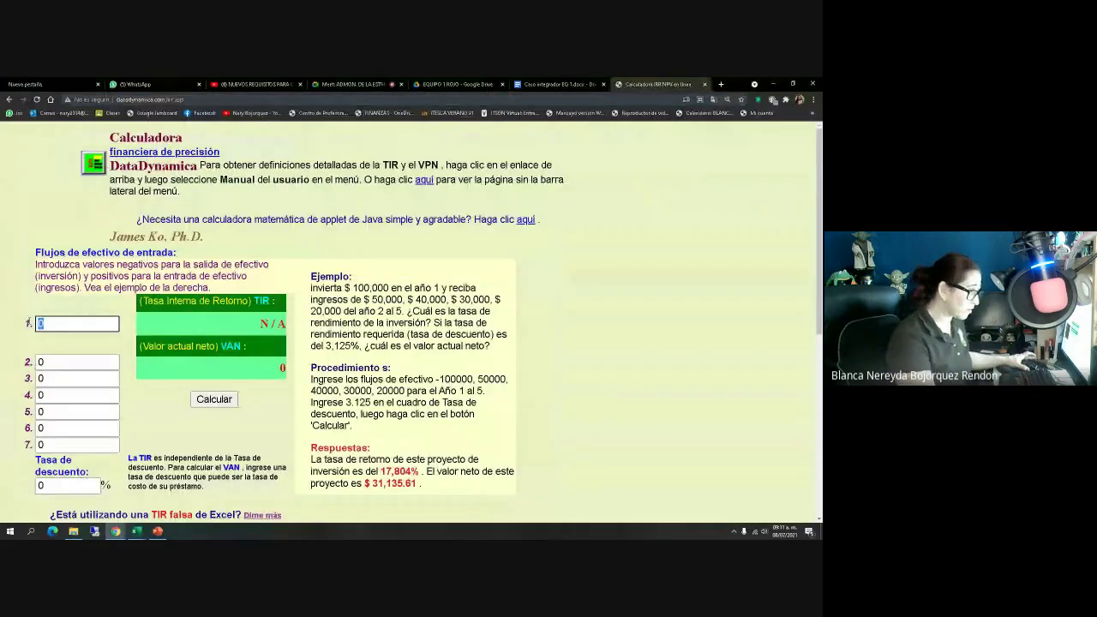
text(-100000)
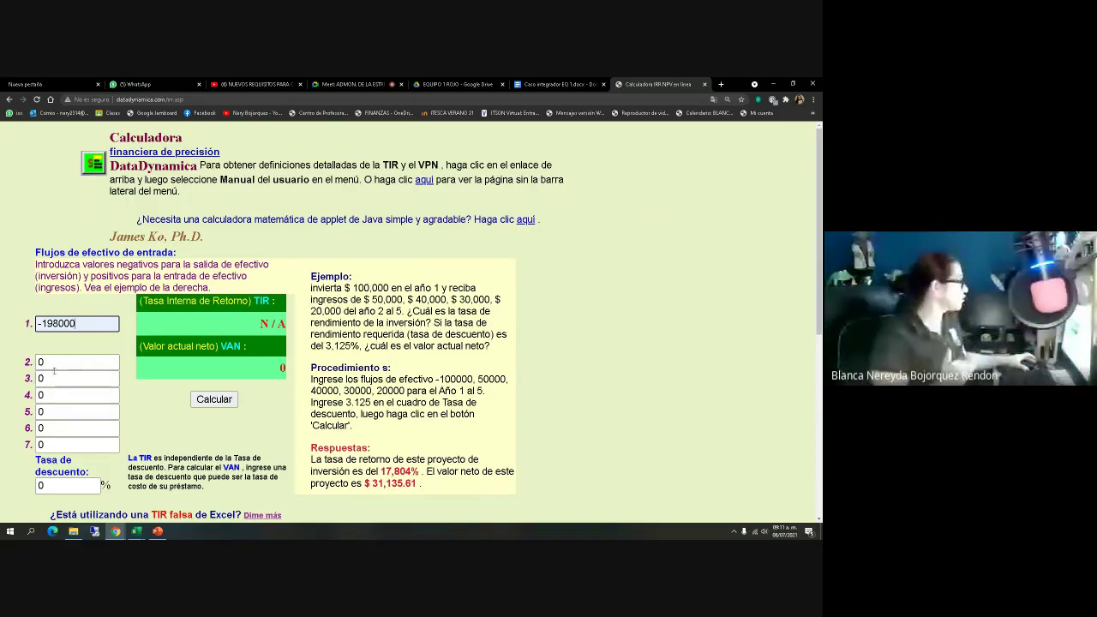
key(Tab)
Step: Check FE1 in the workbook and enter 65000 as cash flow 2 in the online calculator
key(alt+Tab)
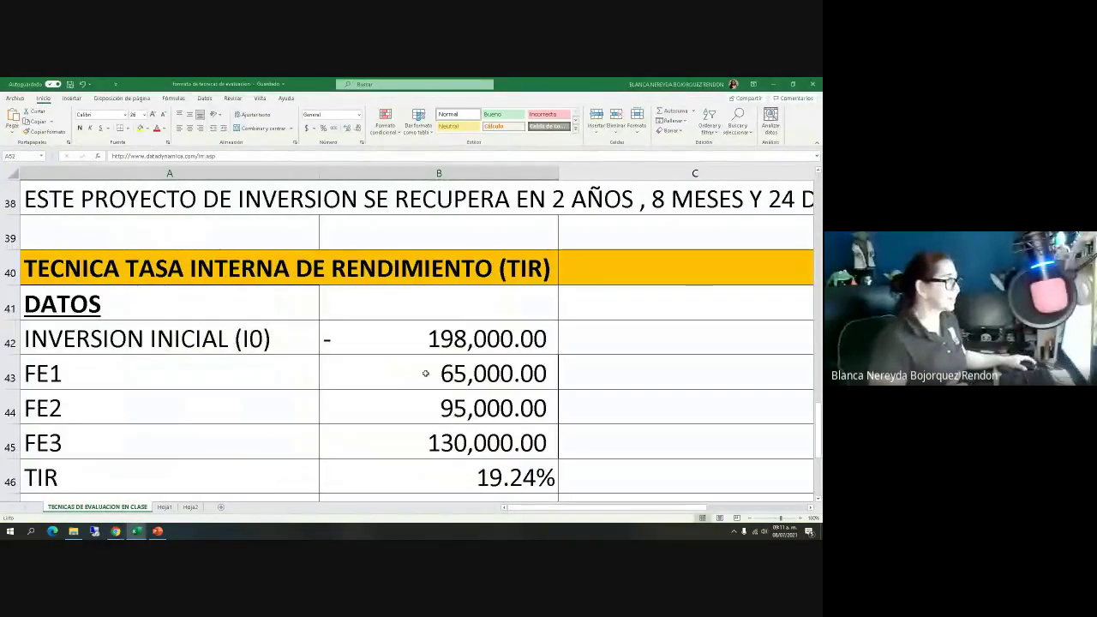
scroll(423, 372, down, 1)
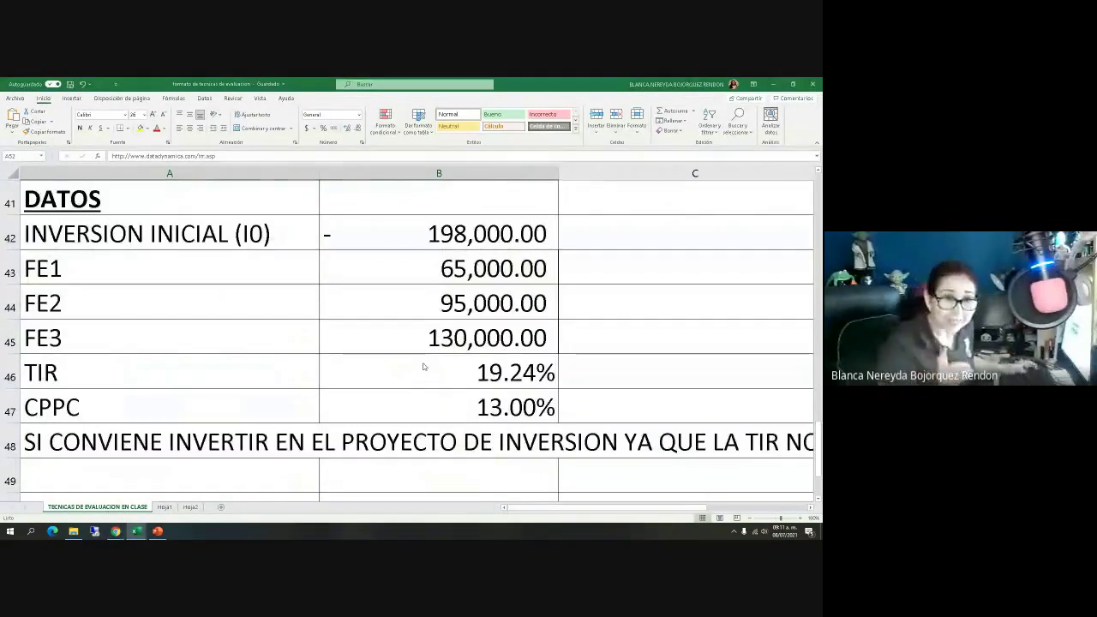
key(alt+Tab)
text(65000)
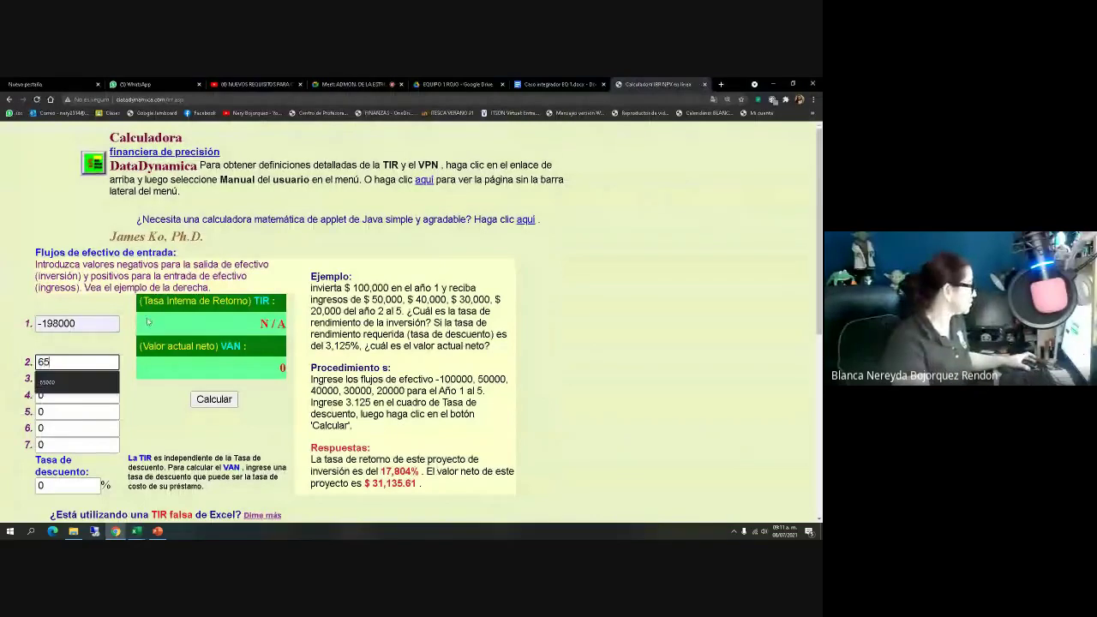
Step: Replace the value of cash flow 3 in the online calculator with 95000, taken from FE2 in the workbook
click(59, 378)
drag(59, 378, 17, 382)
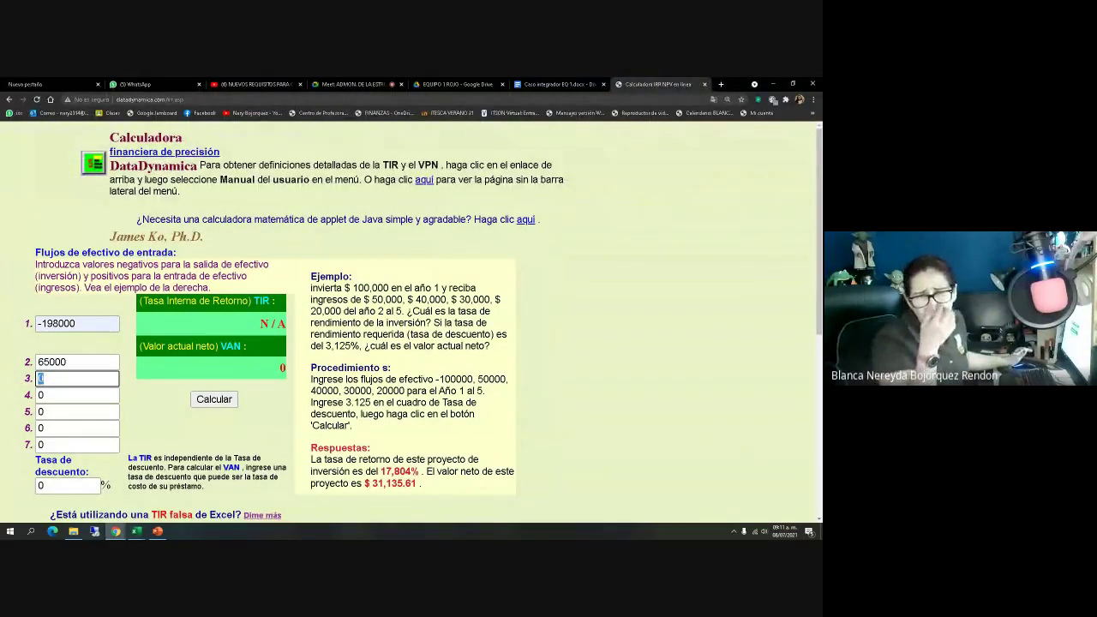
key(alt+Tab)
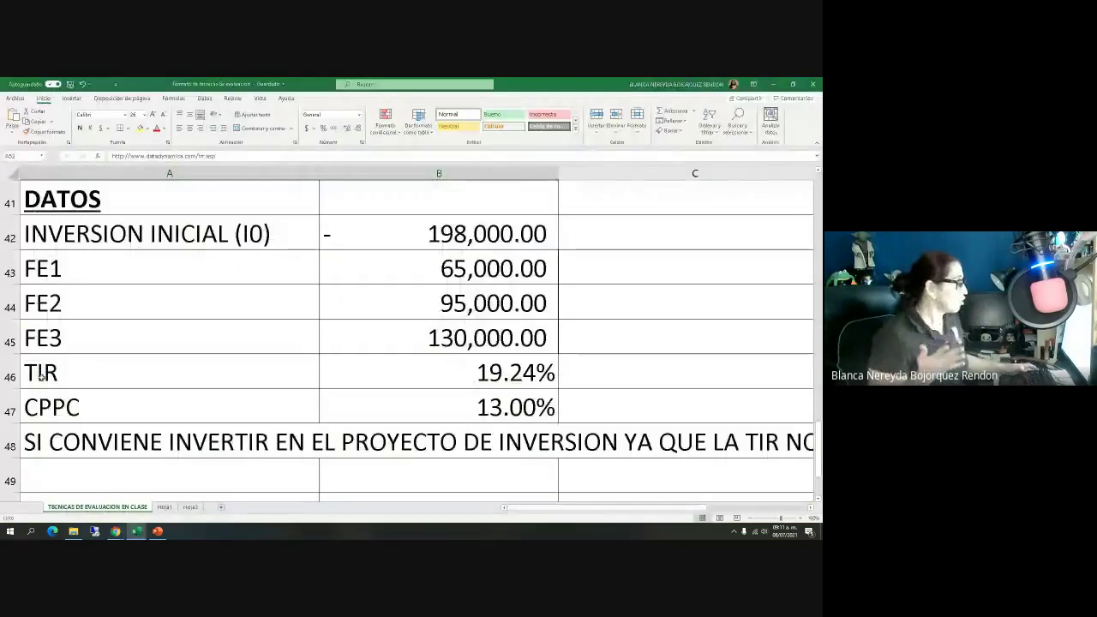
key(alt+Tab)
text(95000)
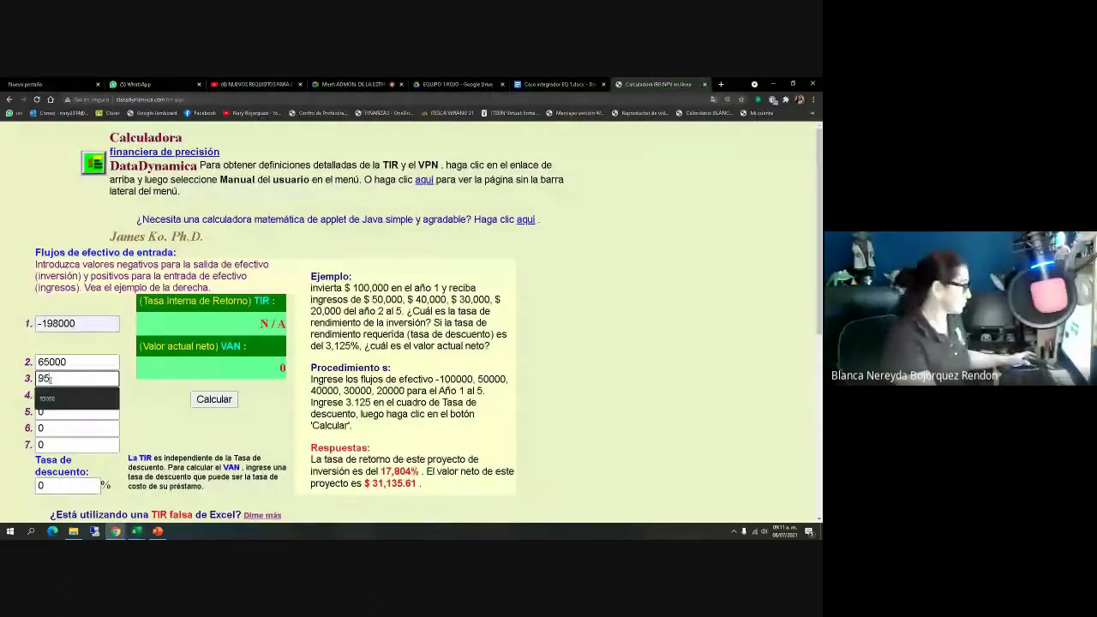
Step: Replace the value of cash flow 4 in the online calculator with 130000, taken from FE3 in the workbook
click(47, 395)
drag(47, 395, 4, 398)
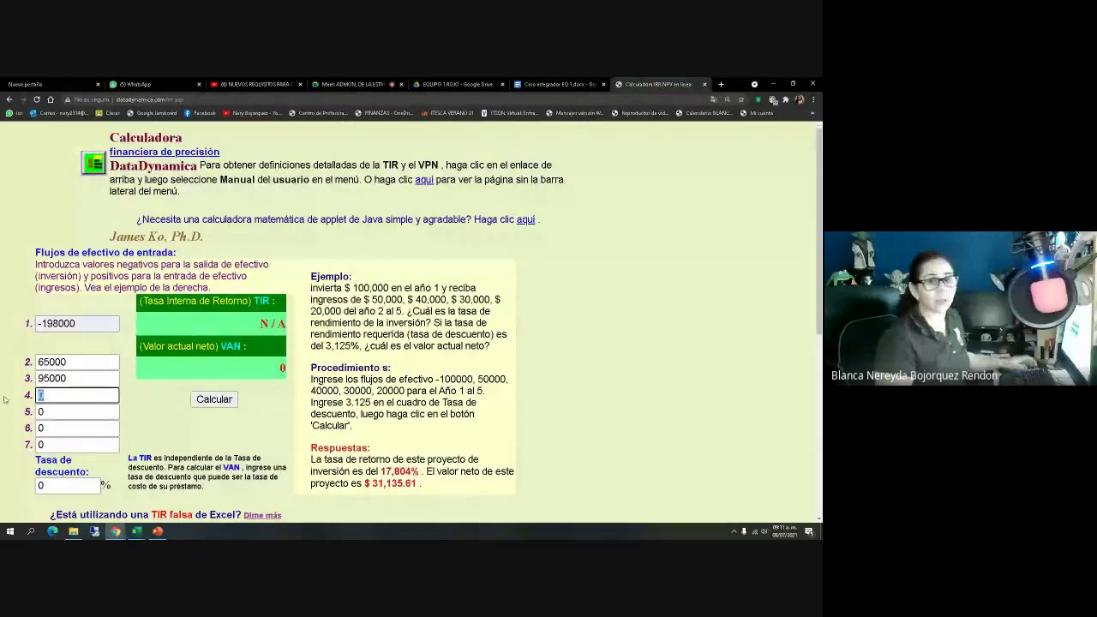
key(alt+Tab)
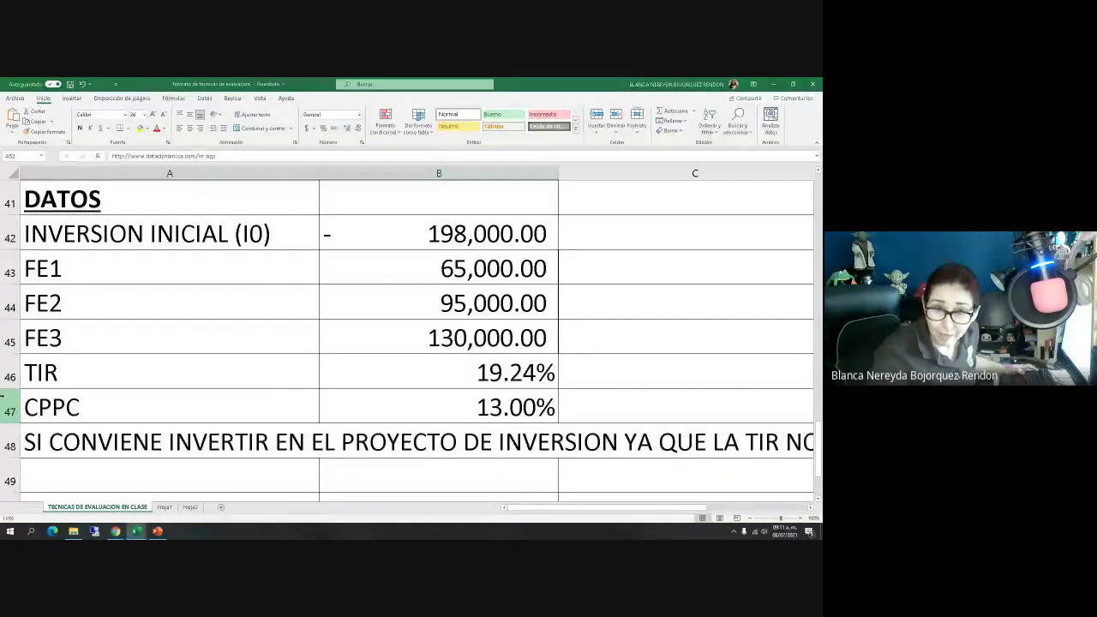
key(alt+Tab)
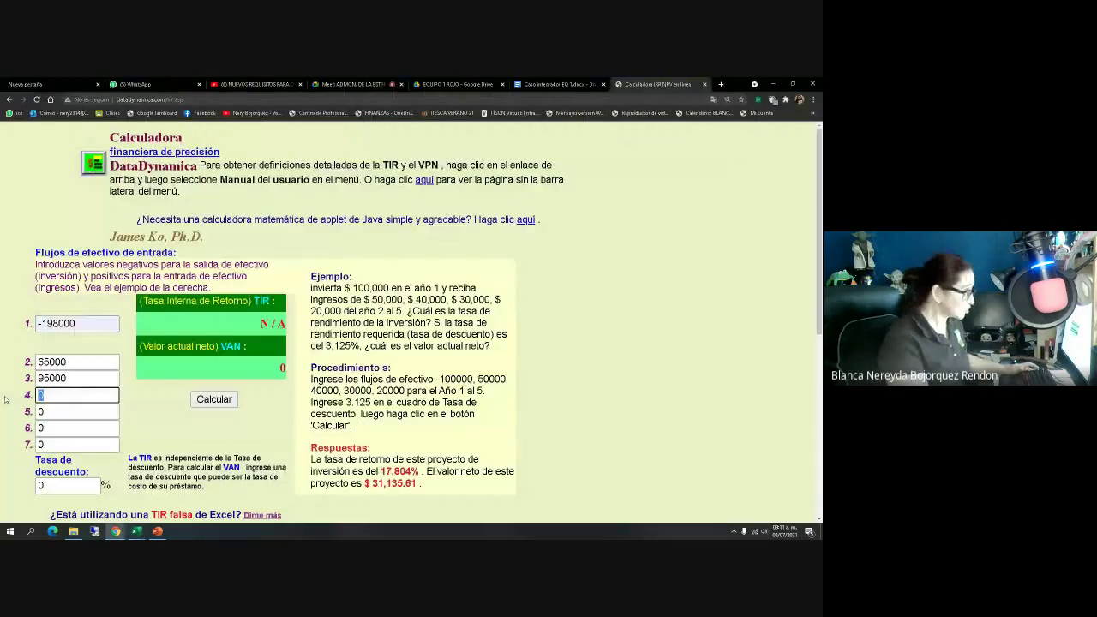
text(130000)
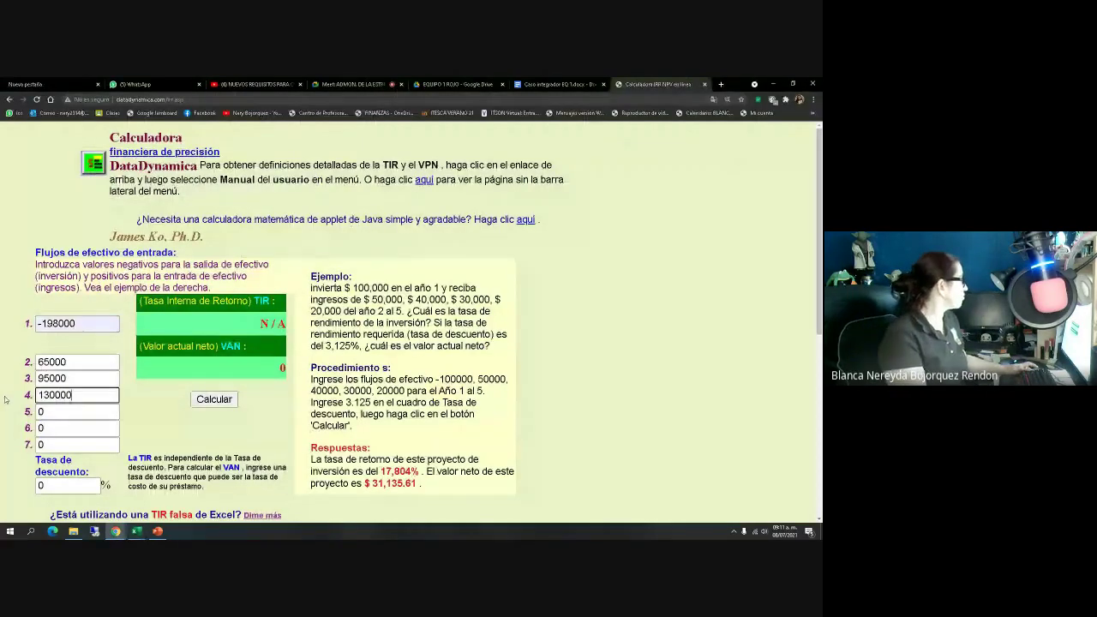
key(BackSpace)
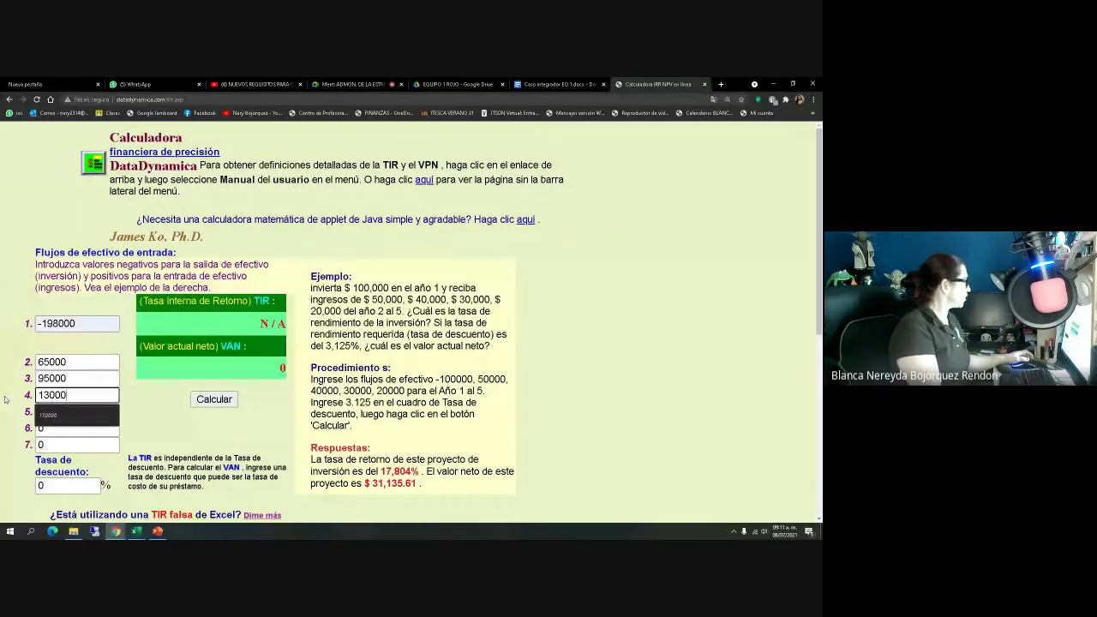
text(0)
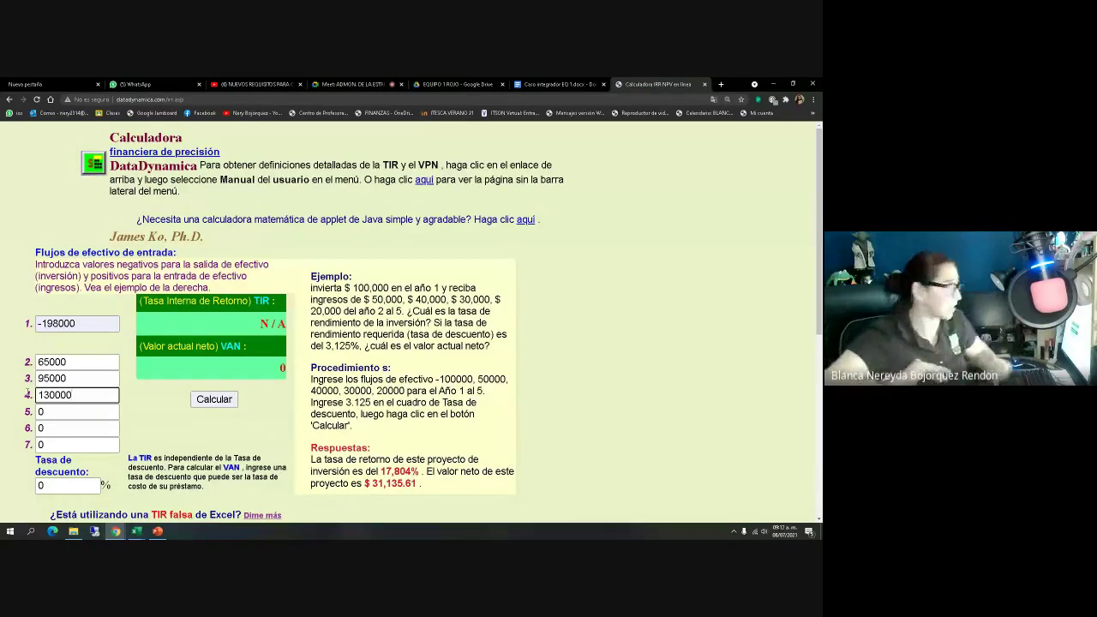
Step: Check the CPPC in the workbook, enter 13 as the calculator's discount rate and calculate the TIR and VAN
scroll(112, 177, down, 1)
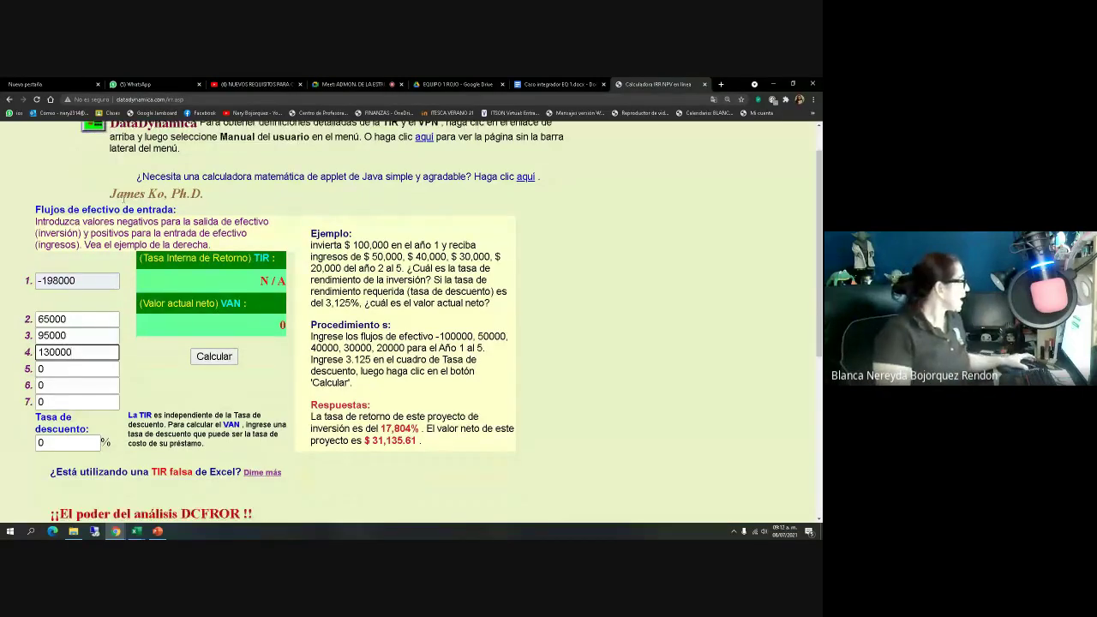
double_click(55, 440)
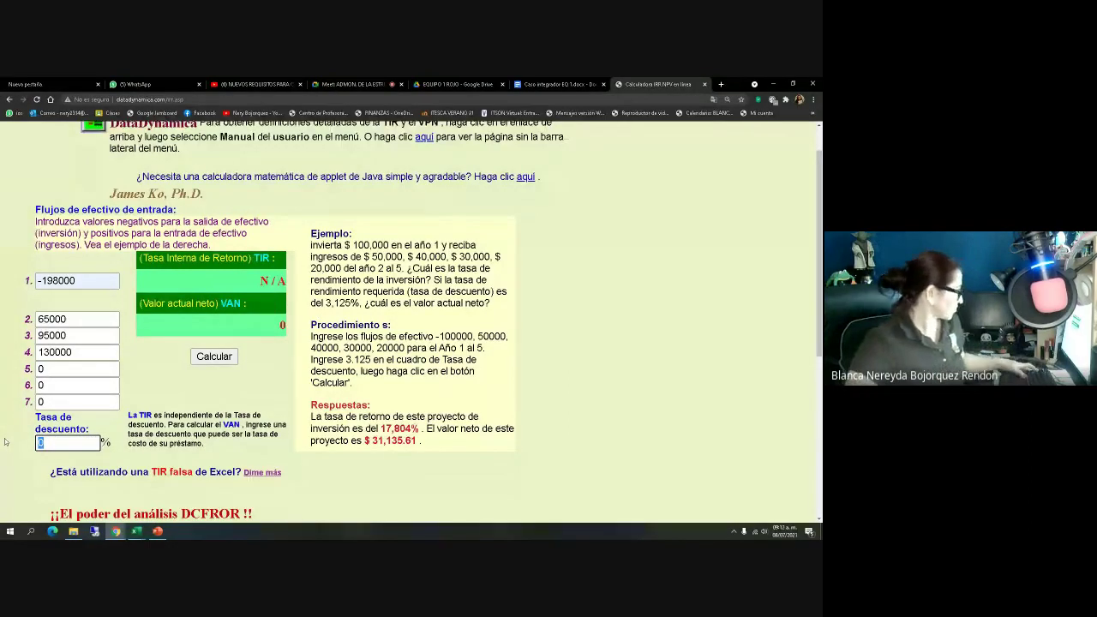
key(alt+Tab)
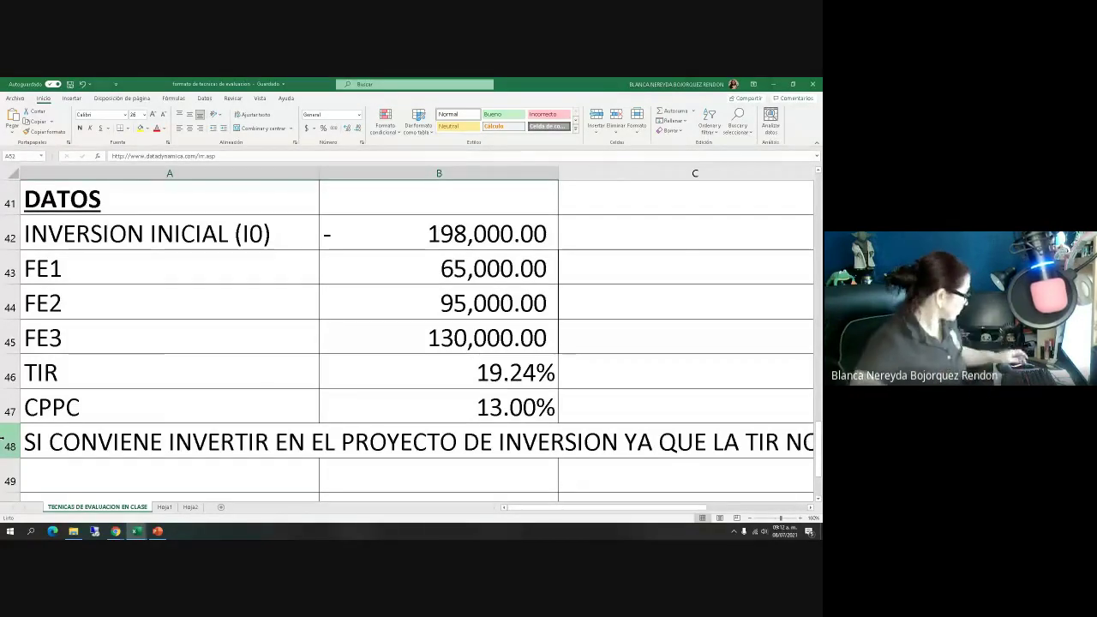
key(alt+Tab)
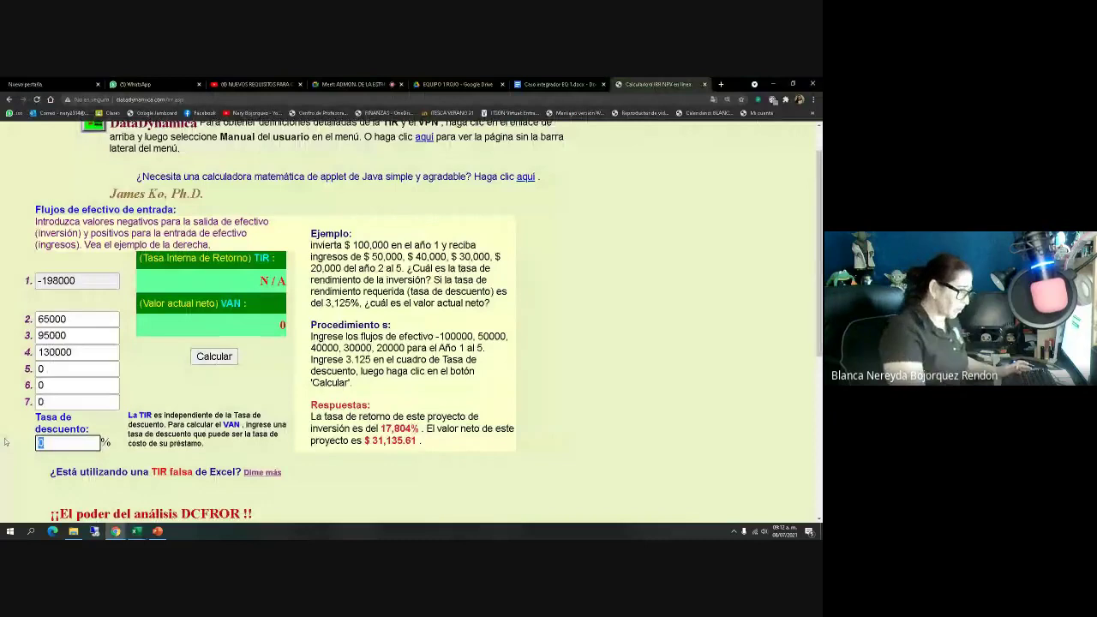
text(13)
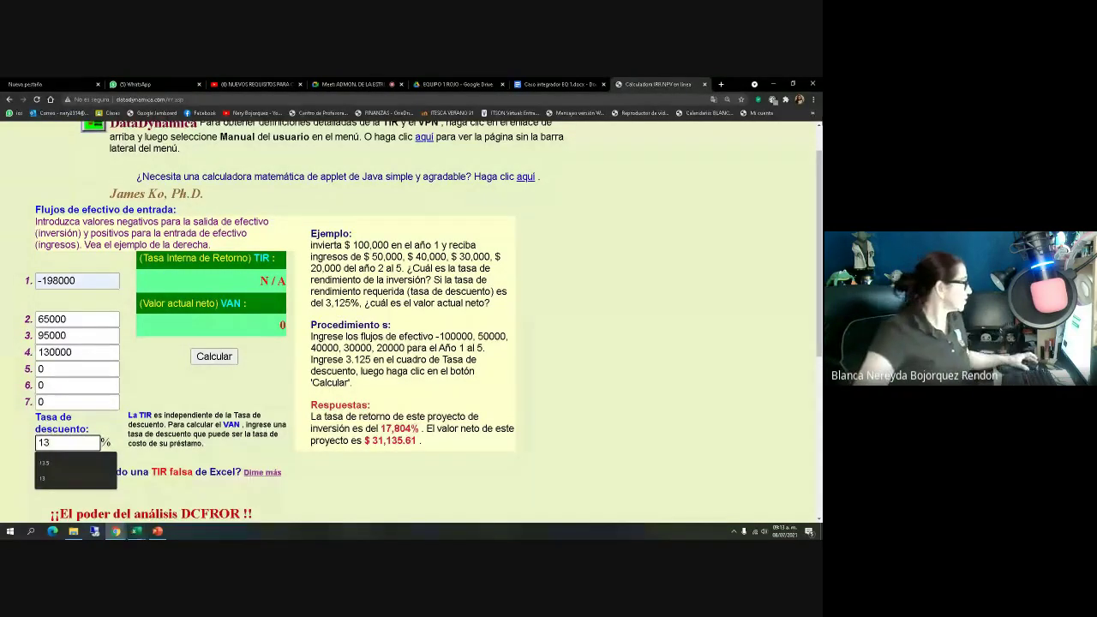
click(212, 357)
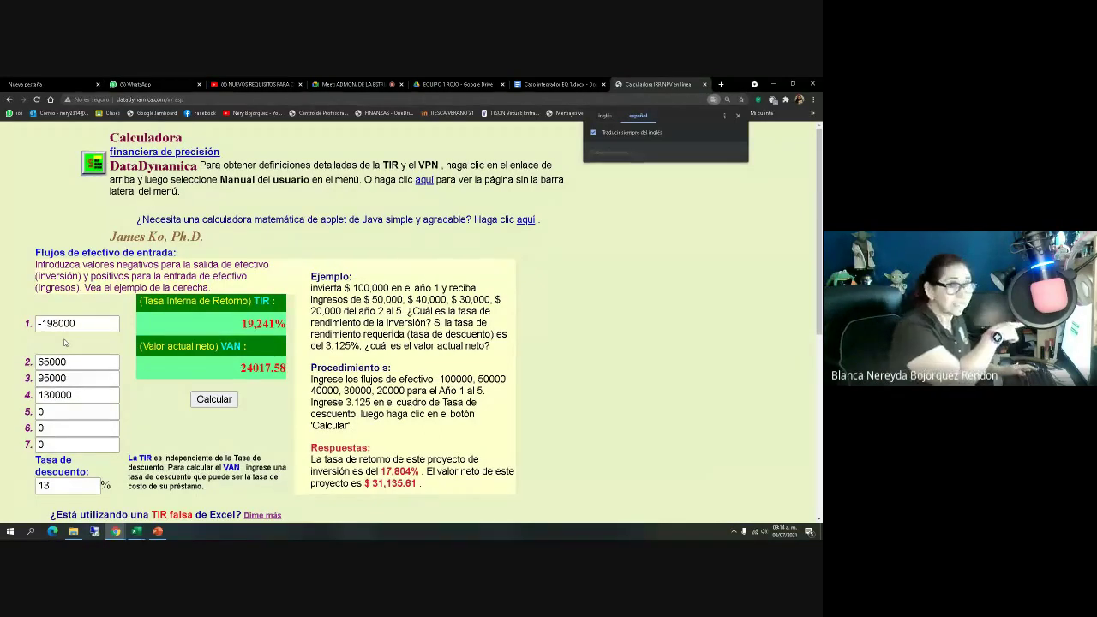
Step: Switch to the workbook and format the TIR label and result in A46:B46 as bold with yellow fill
key(alt+Tab)
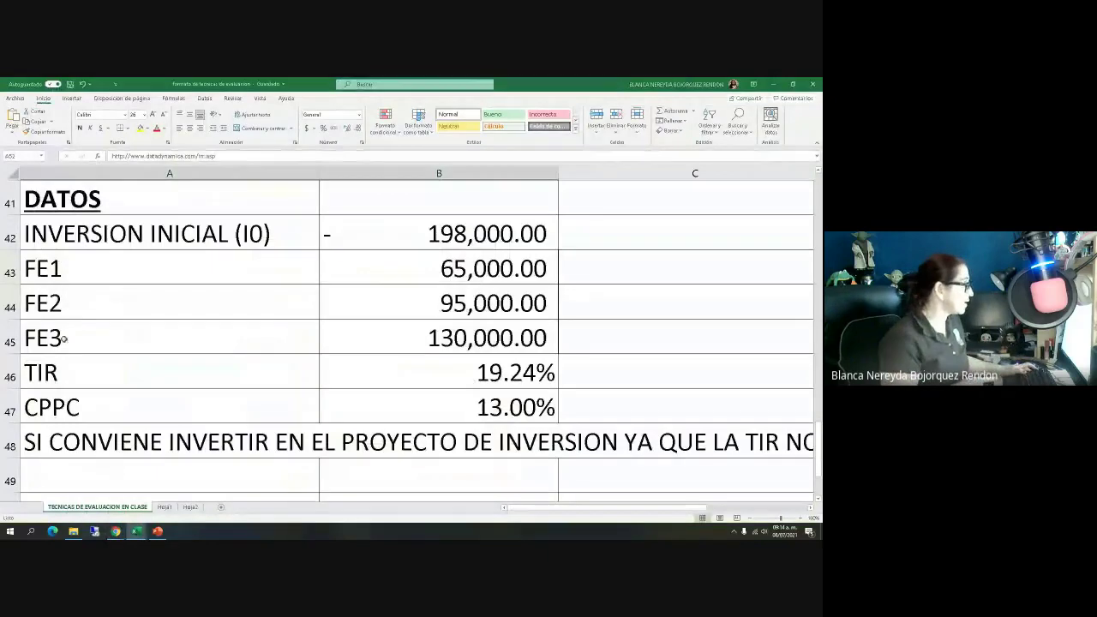
click(380, 372)
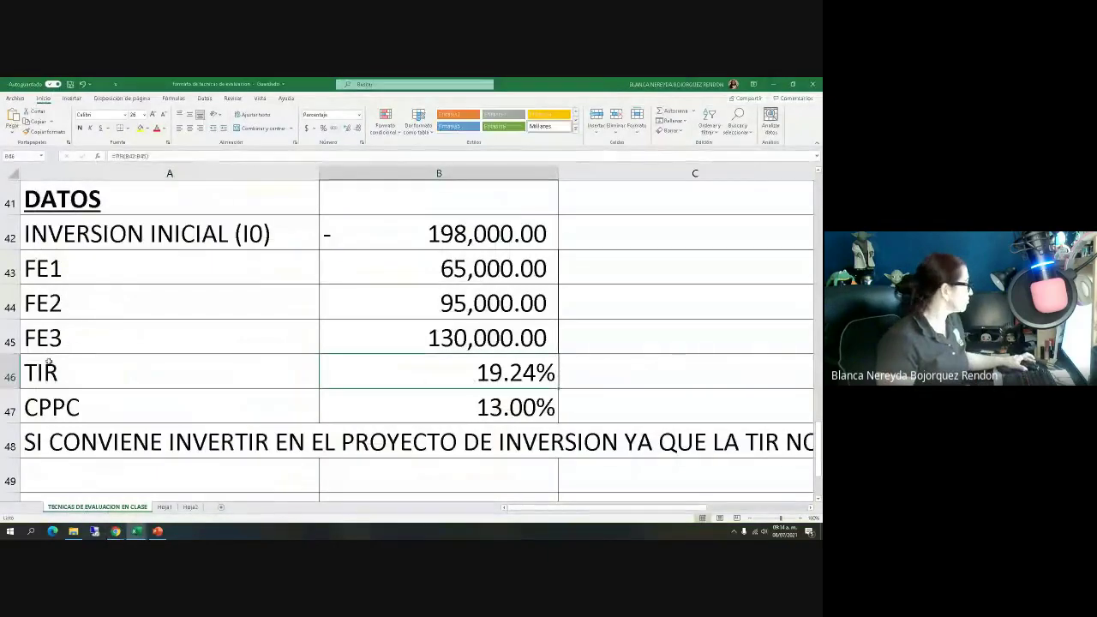
drag(179, 369, 445, 372)
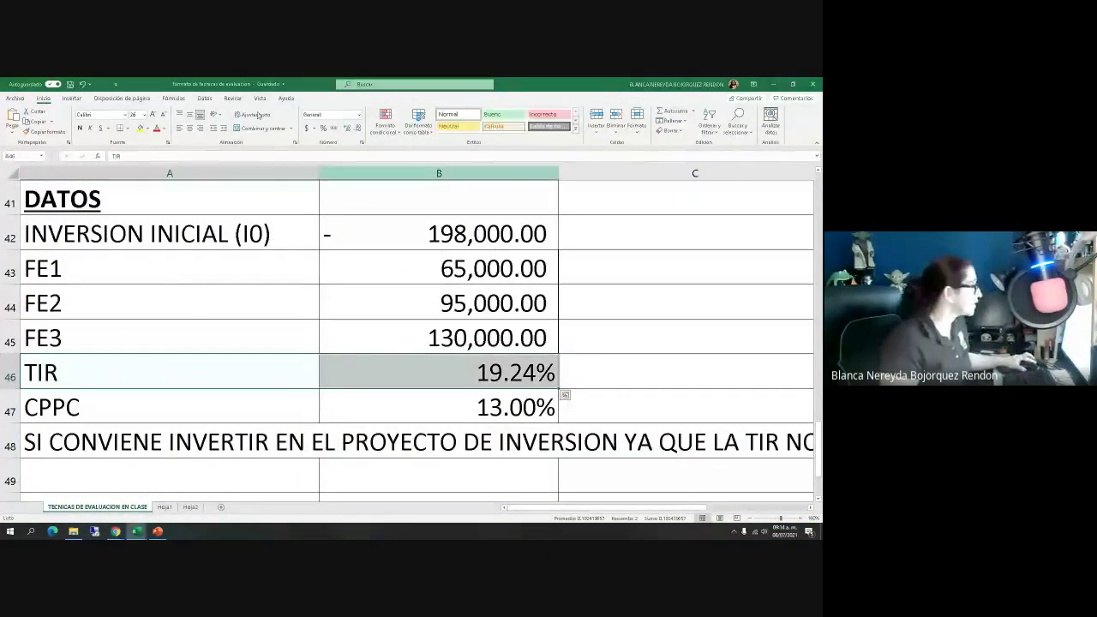
click(80, 127)
click(140, 129)
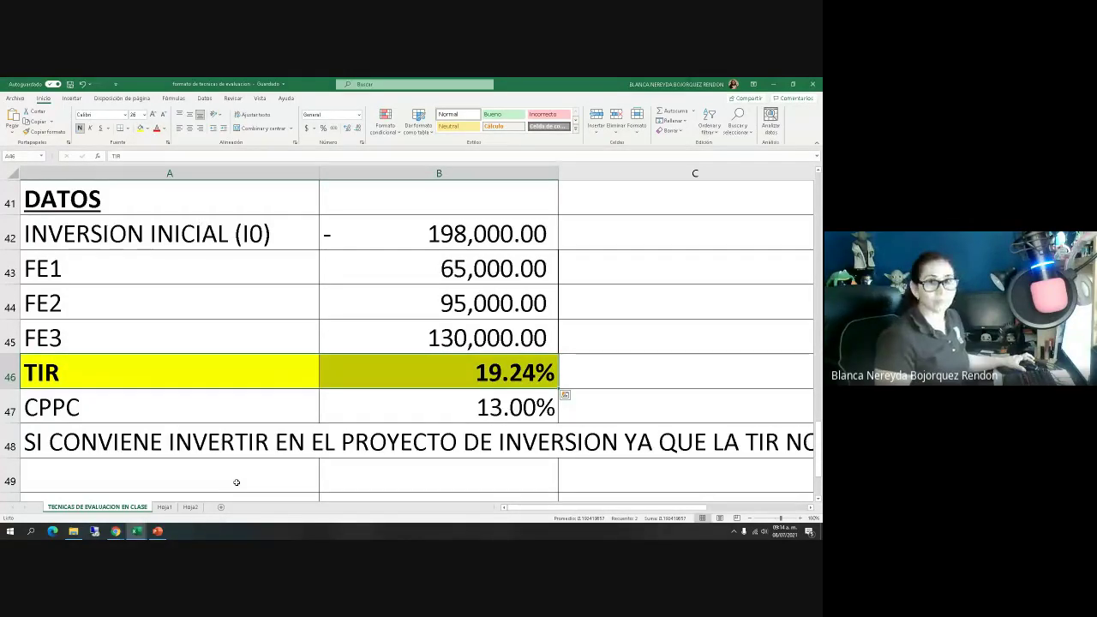
Step: Compare the VPN in the workbook's manual VPN section with the VAN in the online calculator
scroll(265, 452, up, 13)
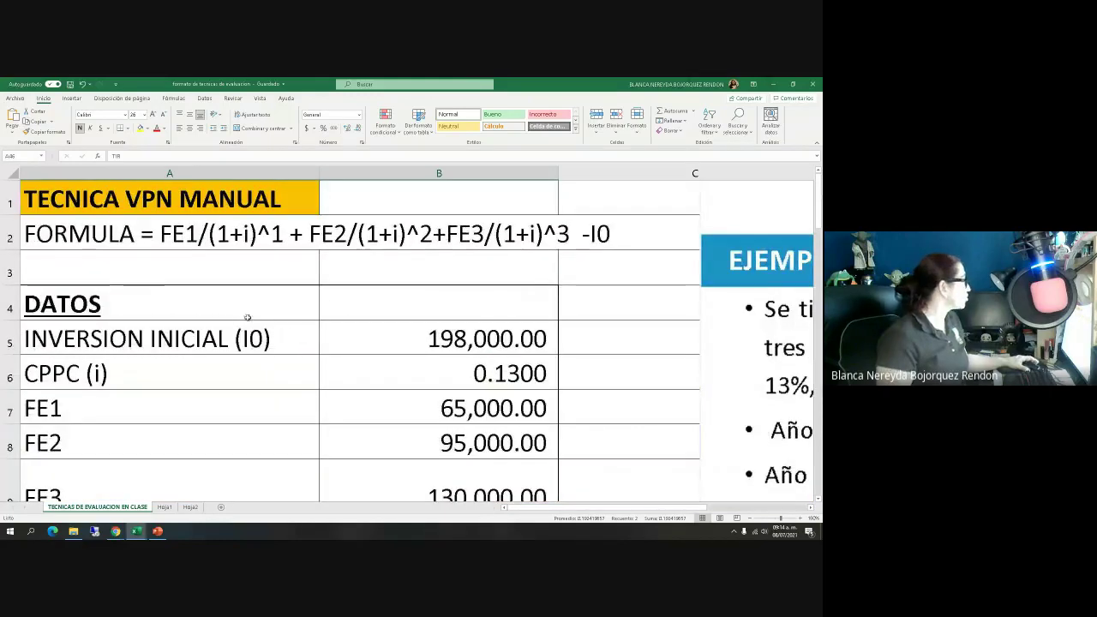
scroll(243, 315, down, 3)
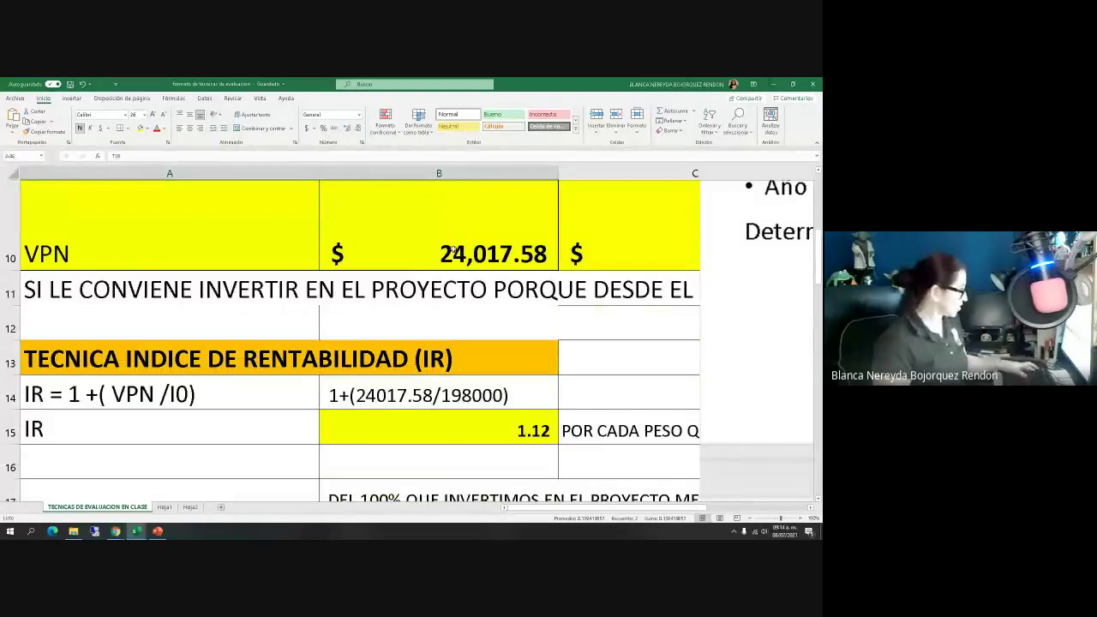
key(alt+Tab)
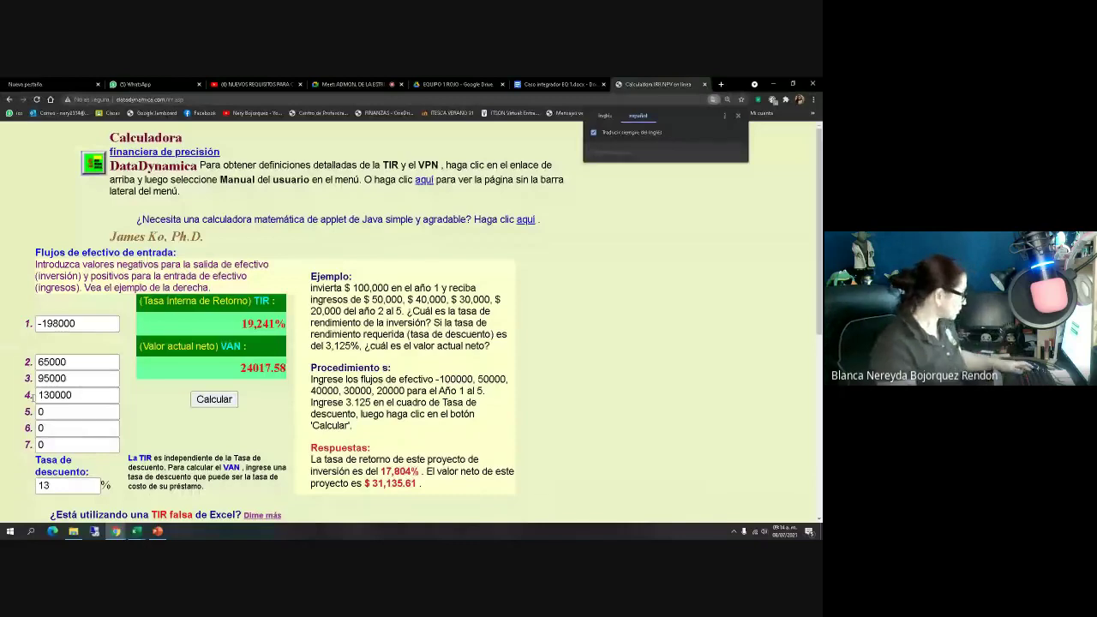
key(alt+Tab)
click(232, 98)
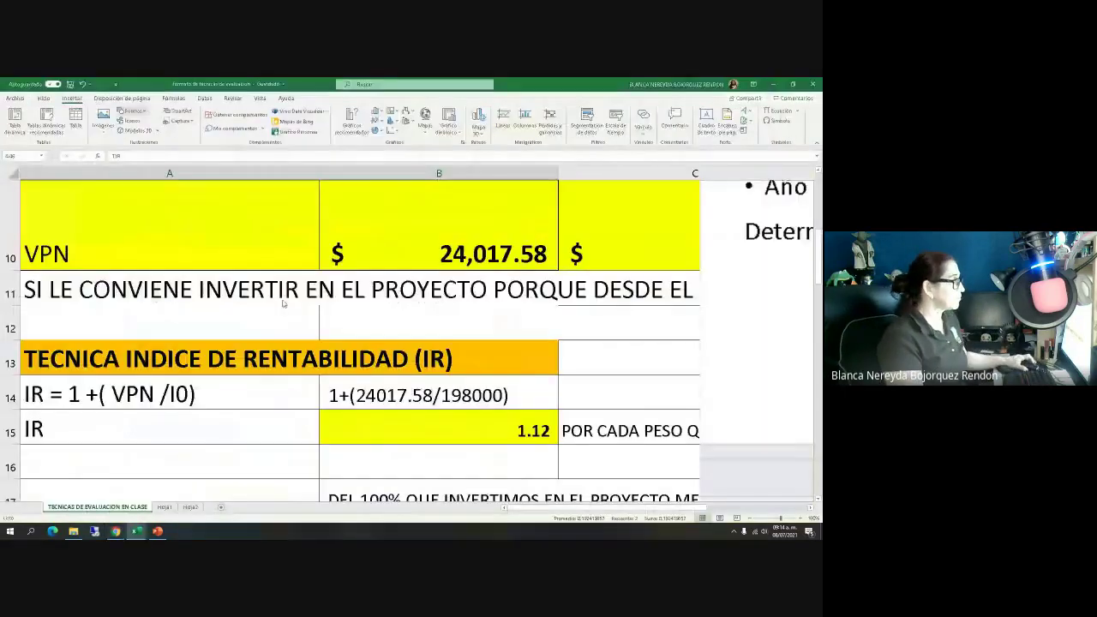
Step: Return to the workbook's TIR section and clear the TIR result from cell B46
scroll(377, 393, down, 10)
scroll(377, 393, down, 2)
scroll(368, 355, up, 3)
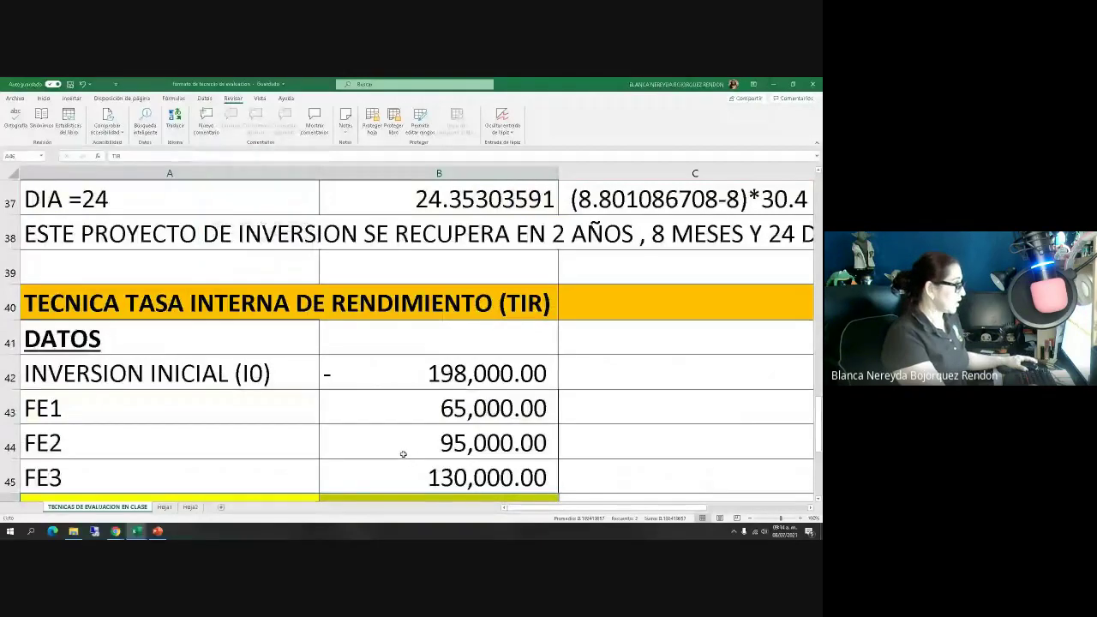
scroll(405, 454, down, 1)
key(ctrl+z)
key(ctrl+z)
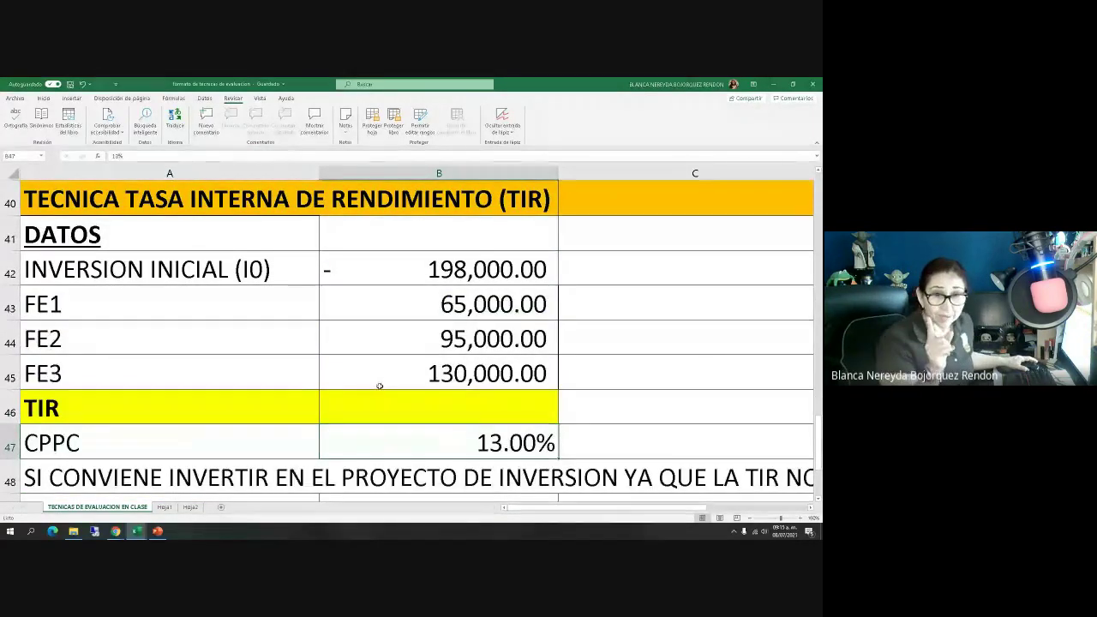
Step: Calculate the TIR in cell B46 with the formula =TIR(B42:B45), covering the initial investment and the three cash flows
click(390, 273)
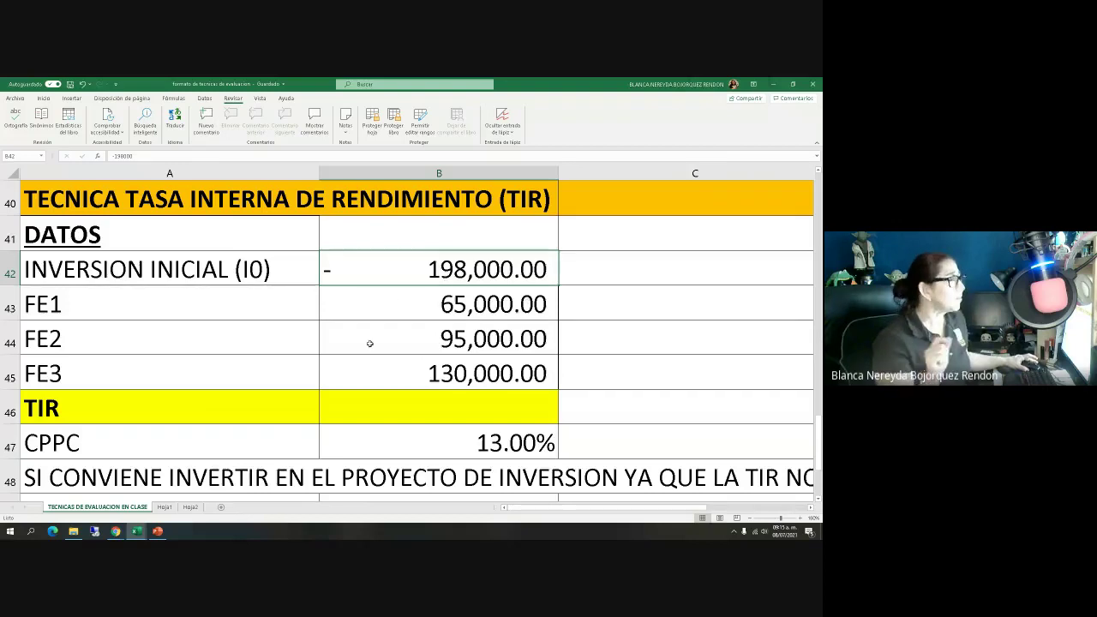
click(436, 406)
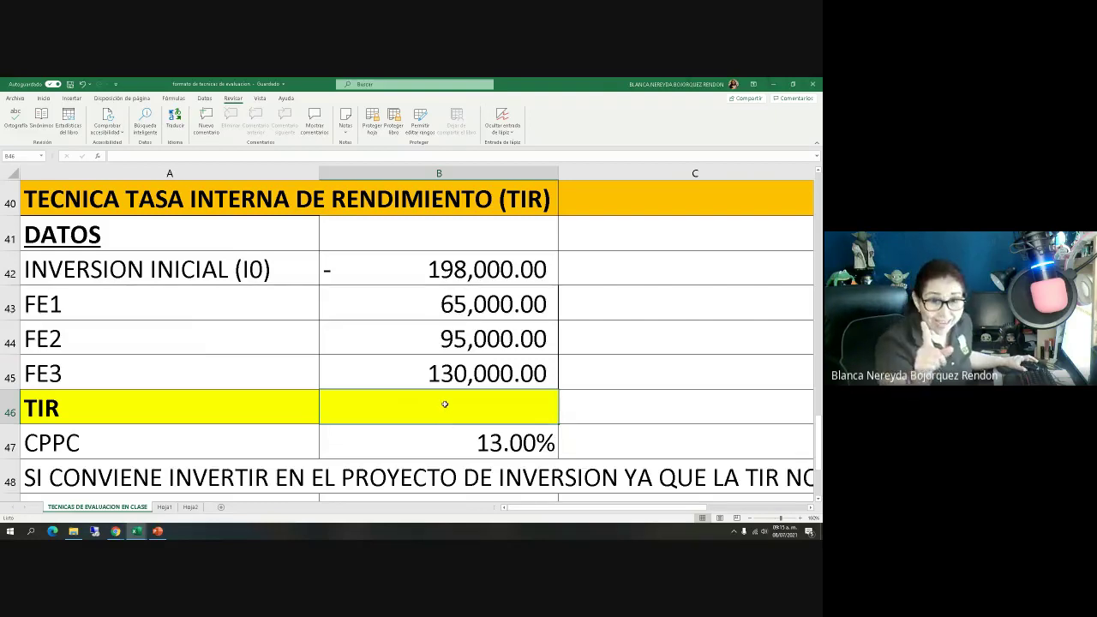
text(=)
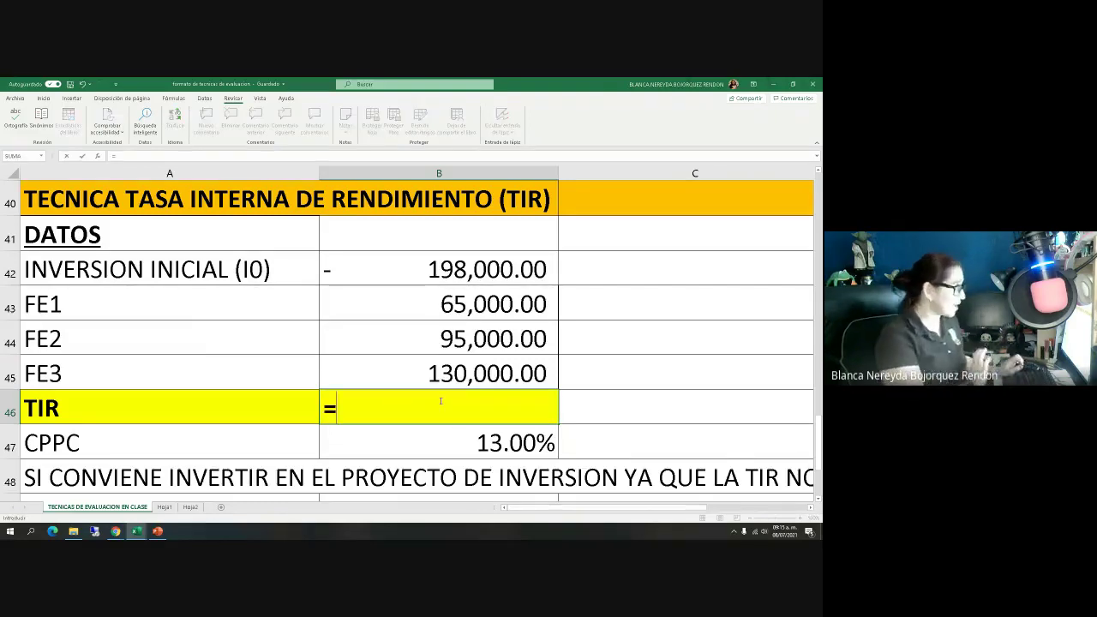
text(TIR)
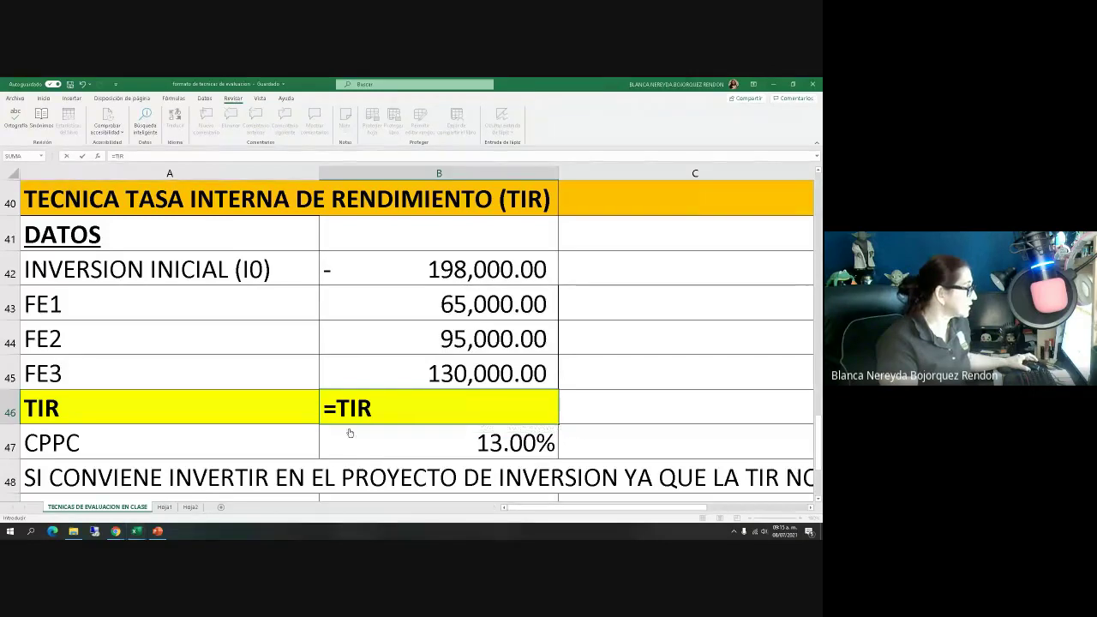
text(()
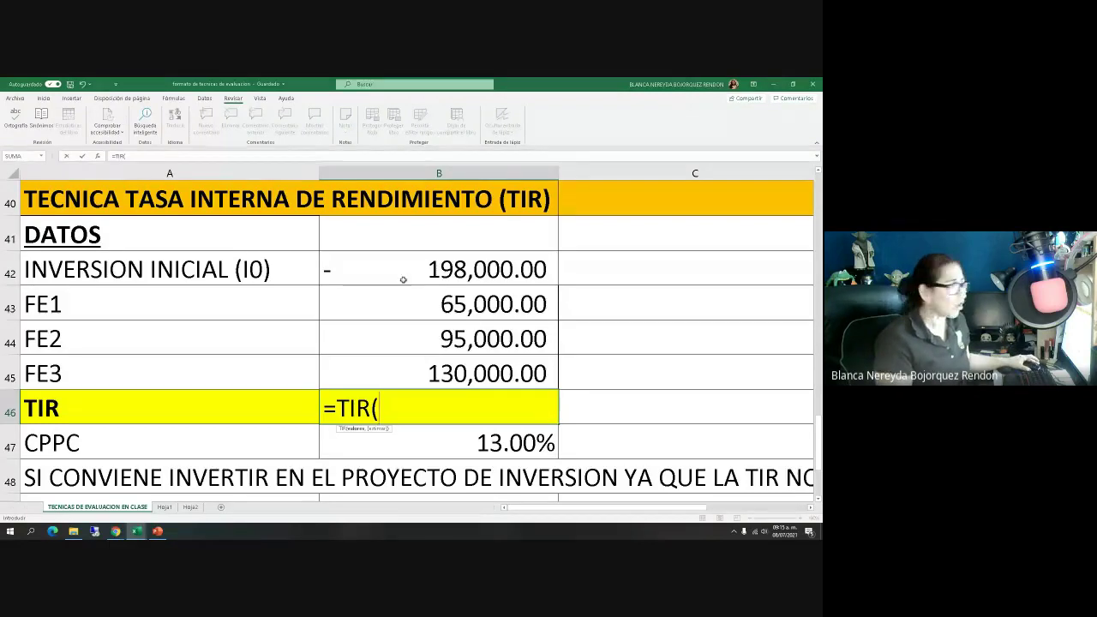
drag(402, 270, 412, 365)
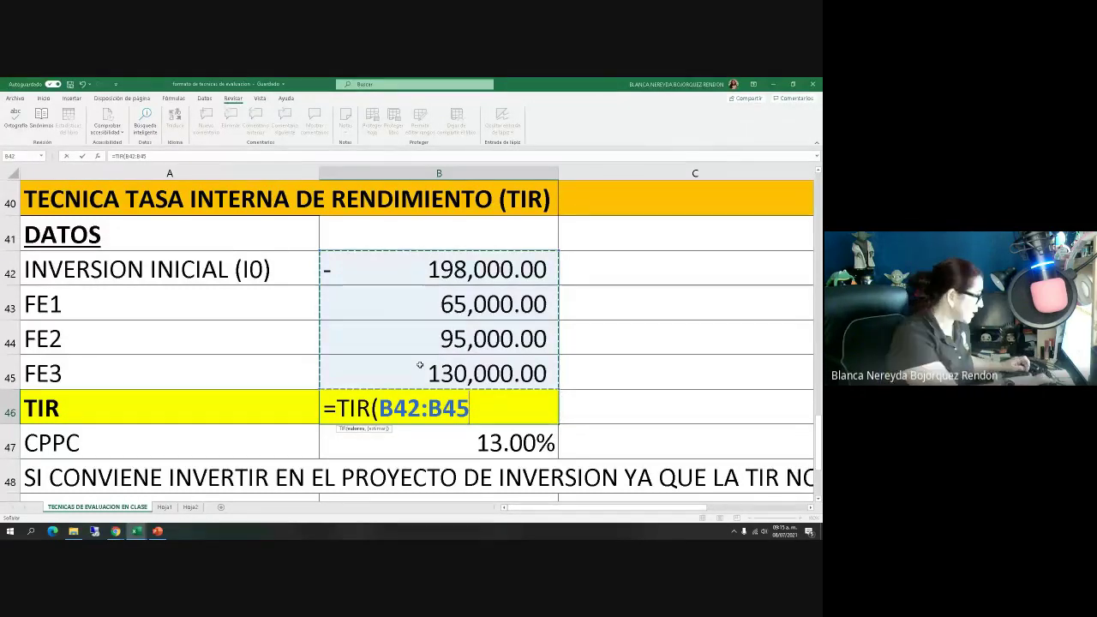
text())
key(Return)
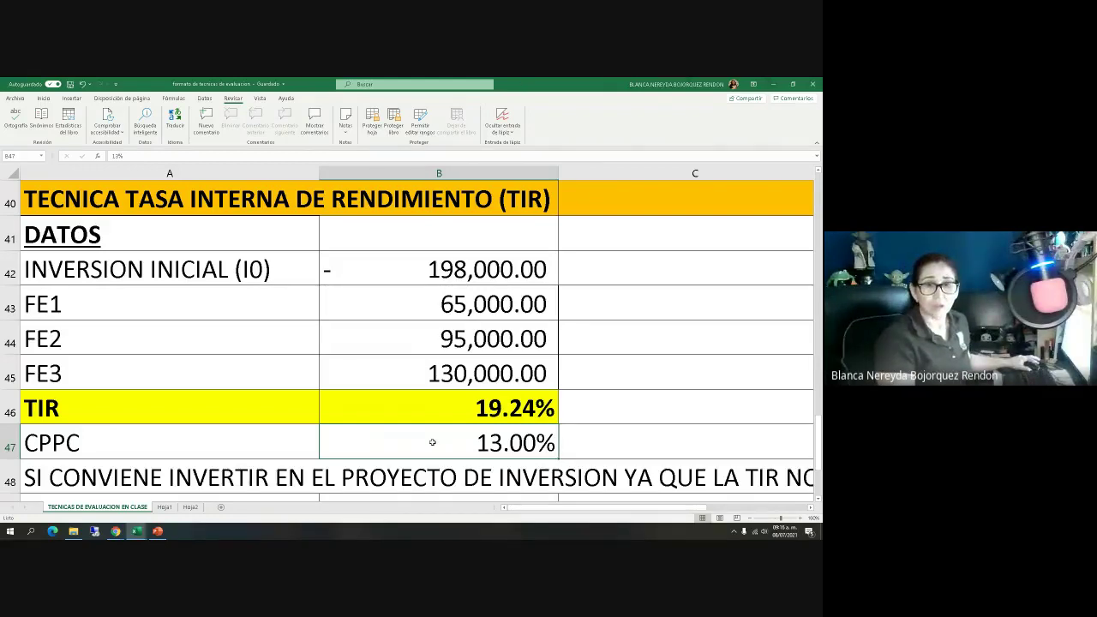
Step: Move the EJEMPLO picture over the VPN table and set the sheet zoom to 150% to review the exercise statement
scroll(432, 442, up, 11)
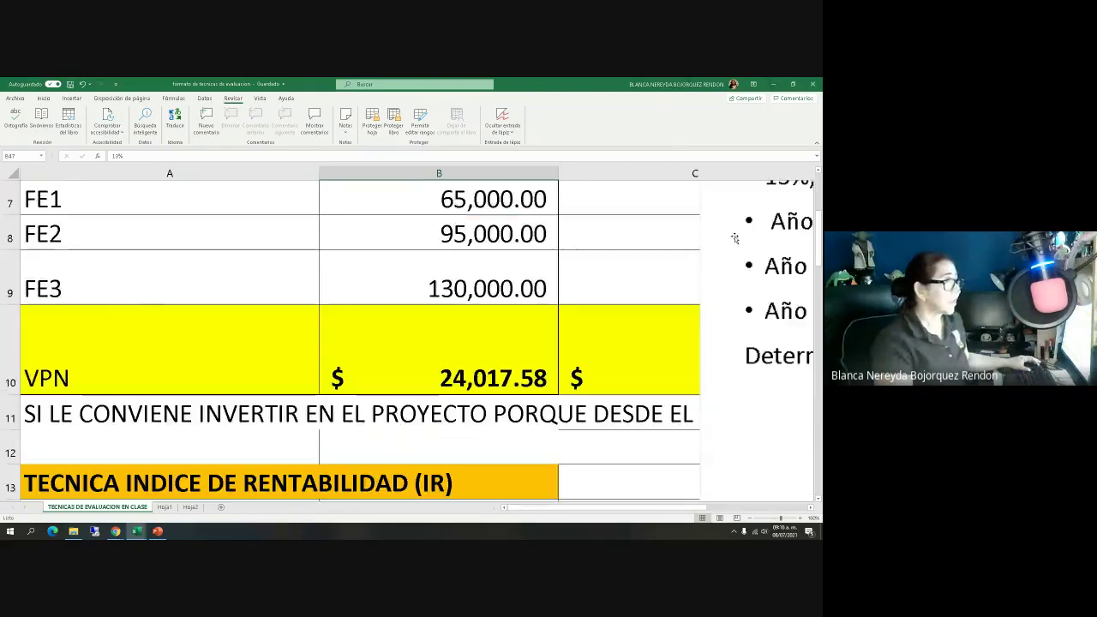
scroll(735, 238, up, 2)
drag(734, 238, 355, 248)
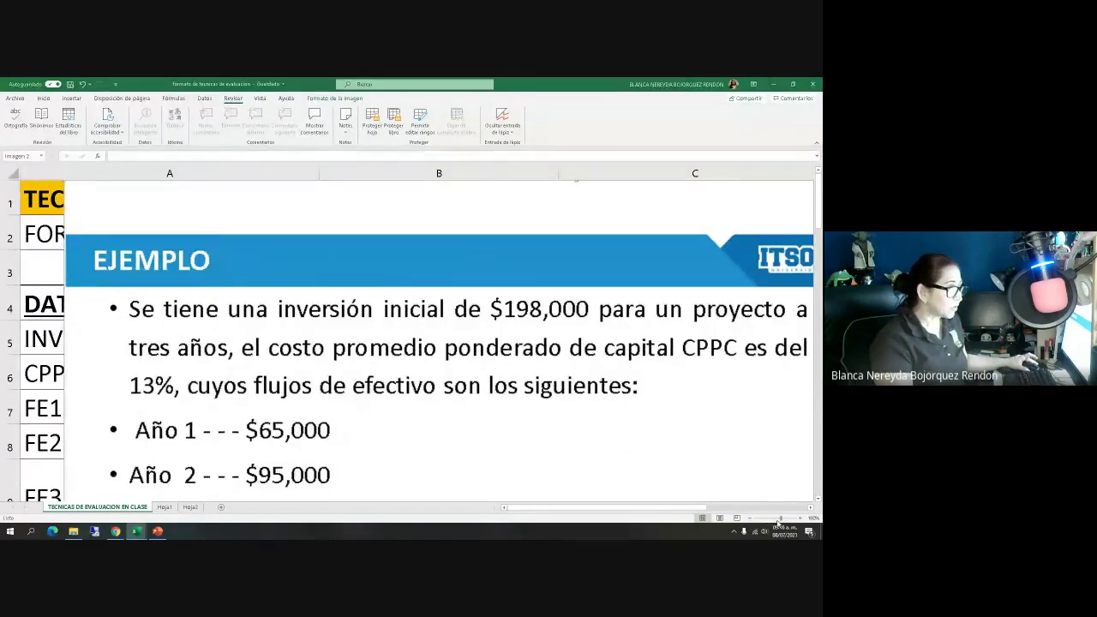
drag(778, 520, 776, 520)
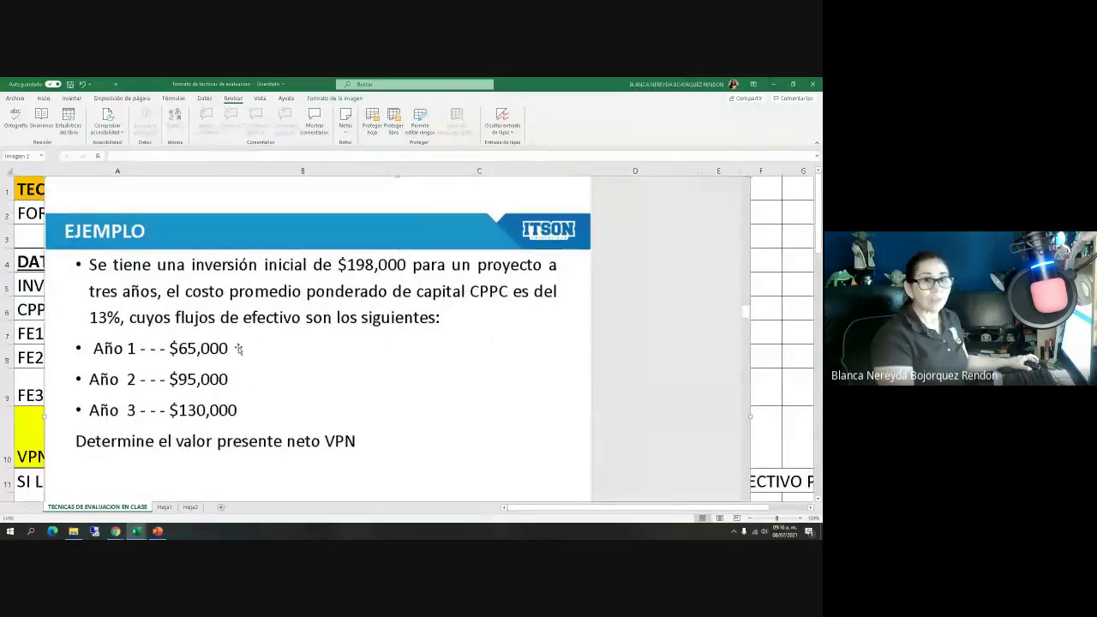
click(800, 519)
click(800, 519)
click(801, 519)
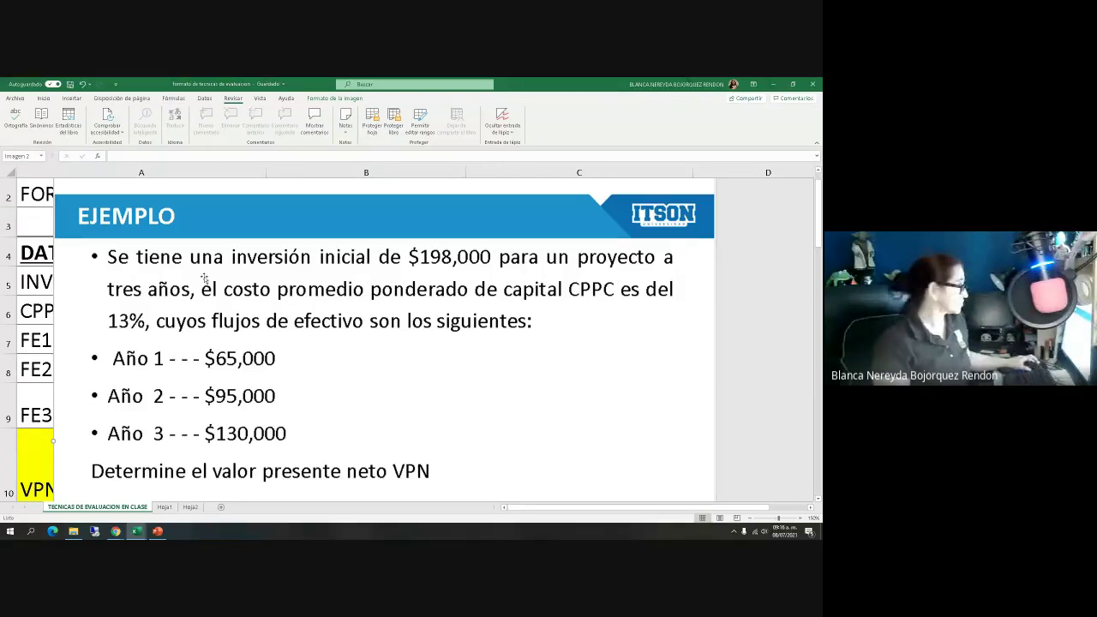
Step: Move the EJEMPLO picture back toward column C to uncover the labels of the VPN table
drag(213, 216, 520, 216)
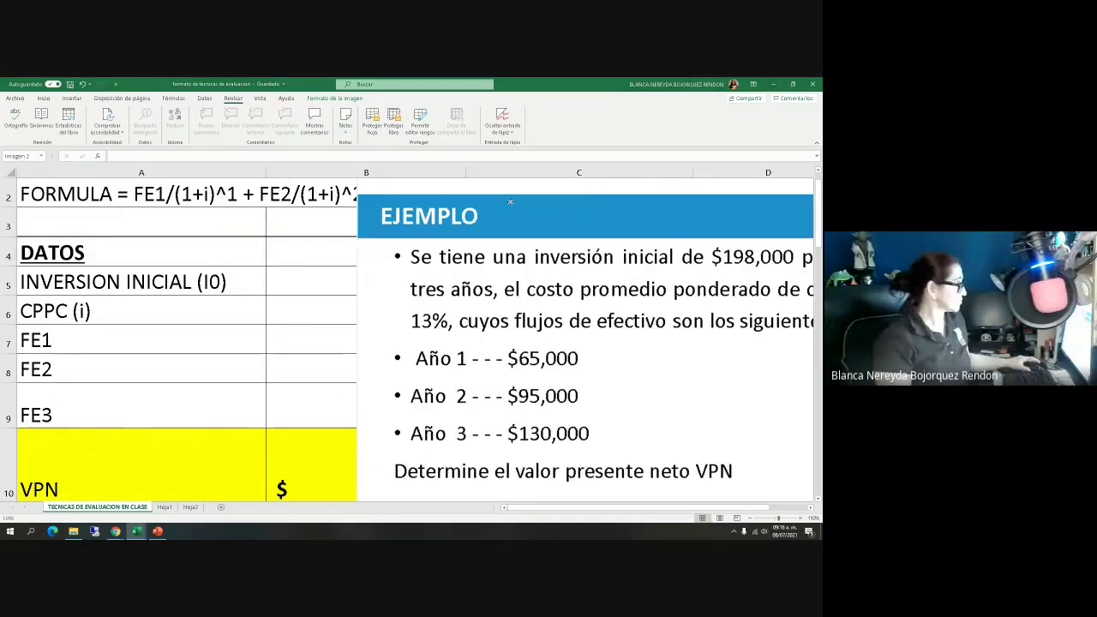
scroll(285, 324, down, 8)
scroll(285, 324, down, 8)
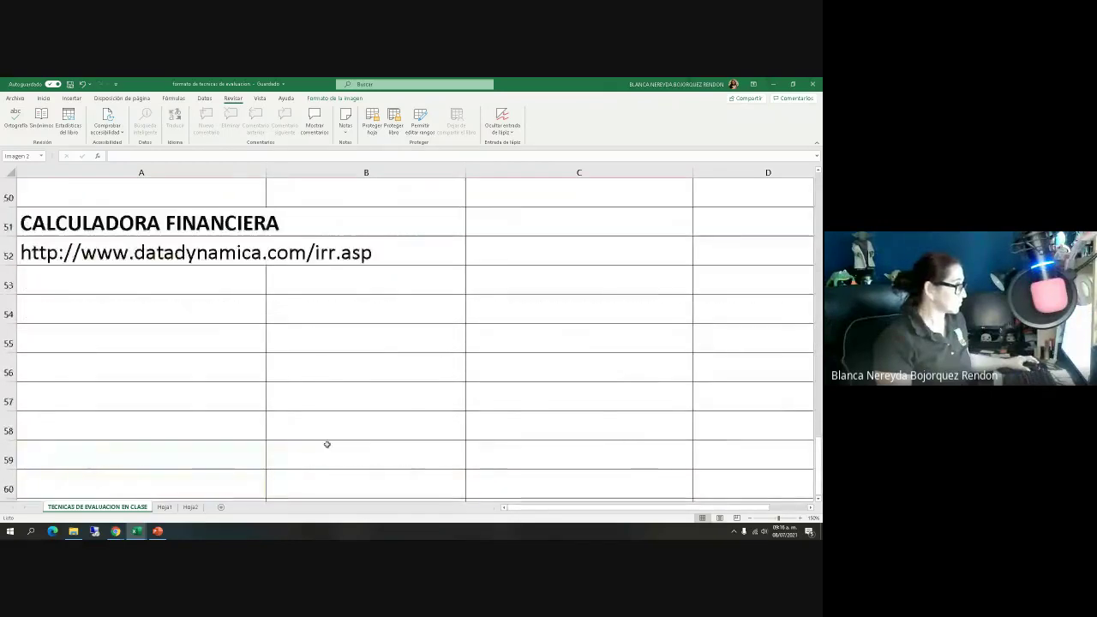
Step: Examine the empty rows below the CALCULADORA FINANCIERA link and the sheets Hoja1 and Hoja2, returning to the TECNICA VPN MANUAL section
drag(537, 512, 559, 513)
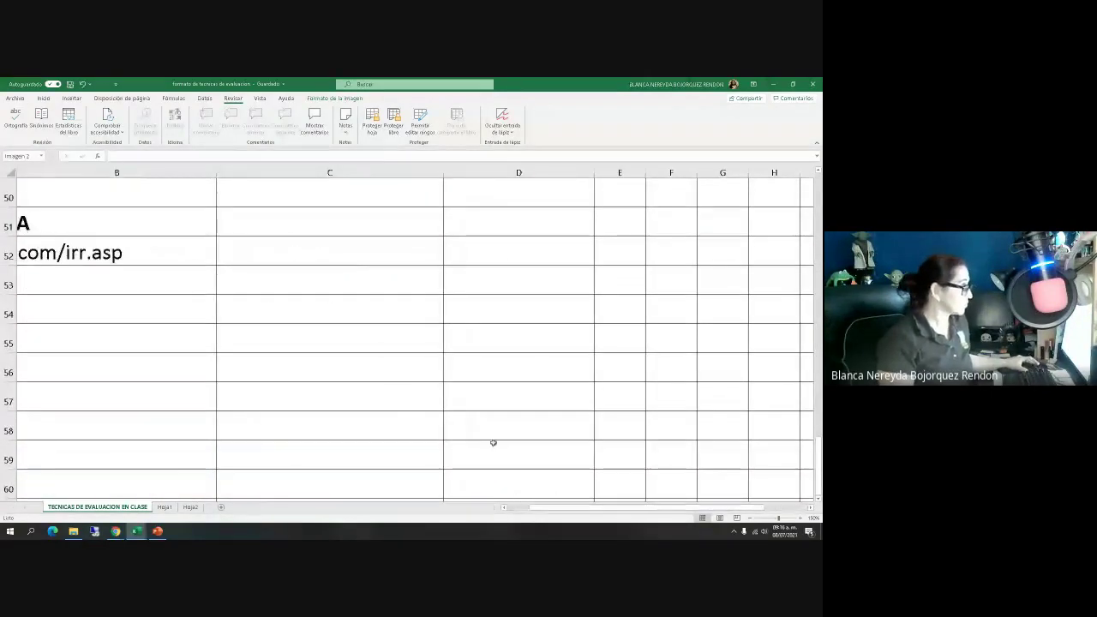
scroll(384, 365, down, 11)
scroll(377, 362, down, 8)
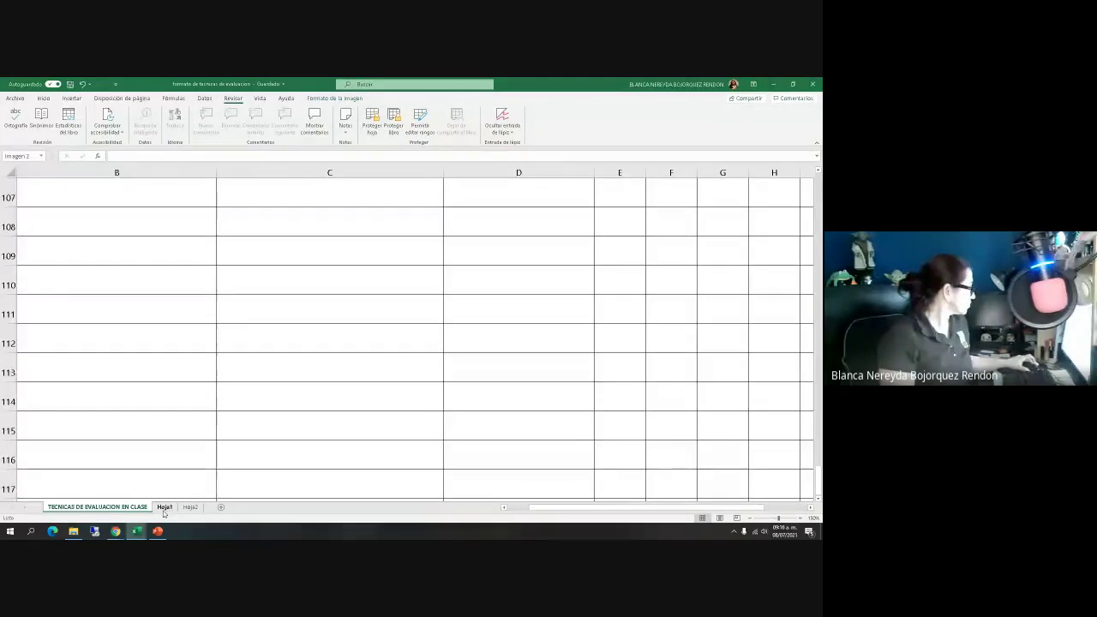
click(163, 507)
click(190, 506)
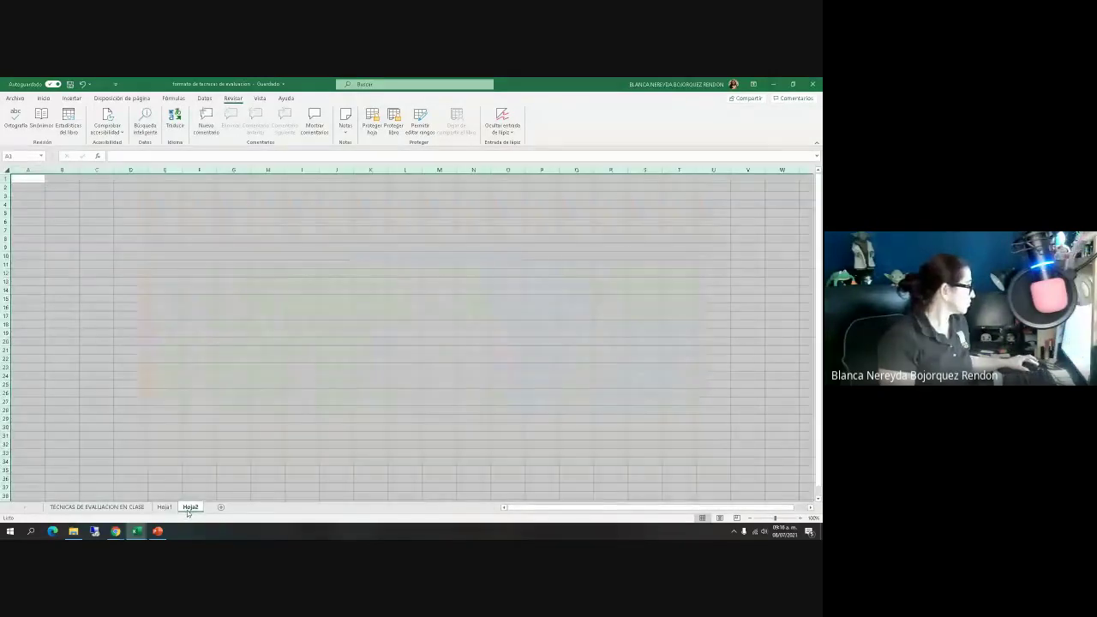
click(97, 507)
scroll(248, 392, down, 5)
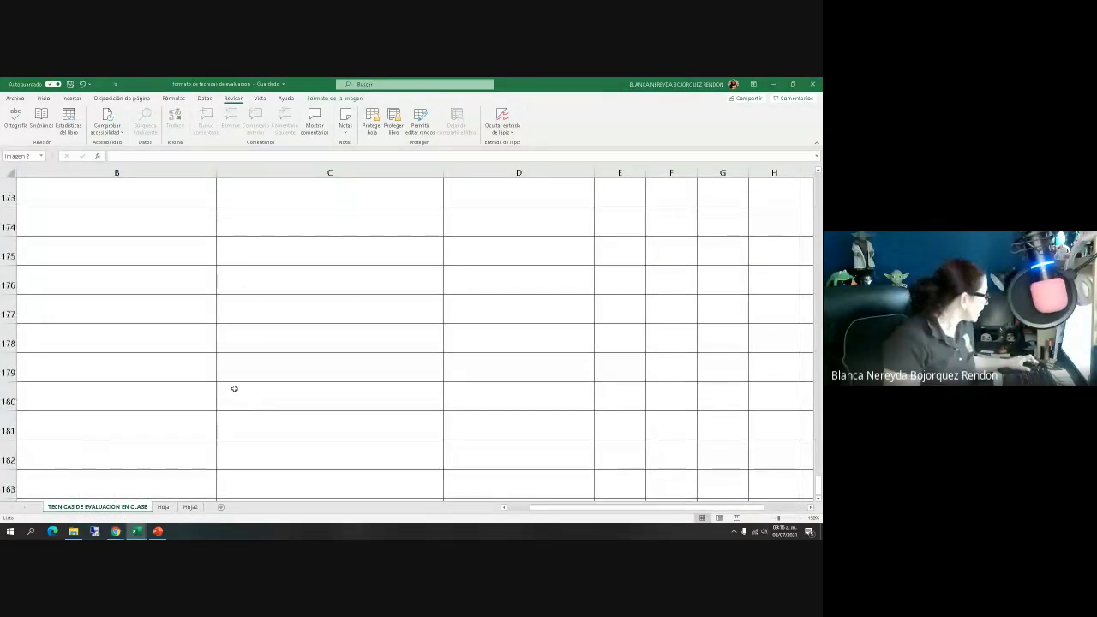
scroll(193, 296, up, 15)
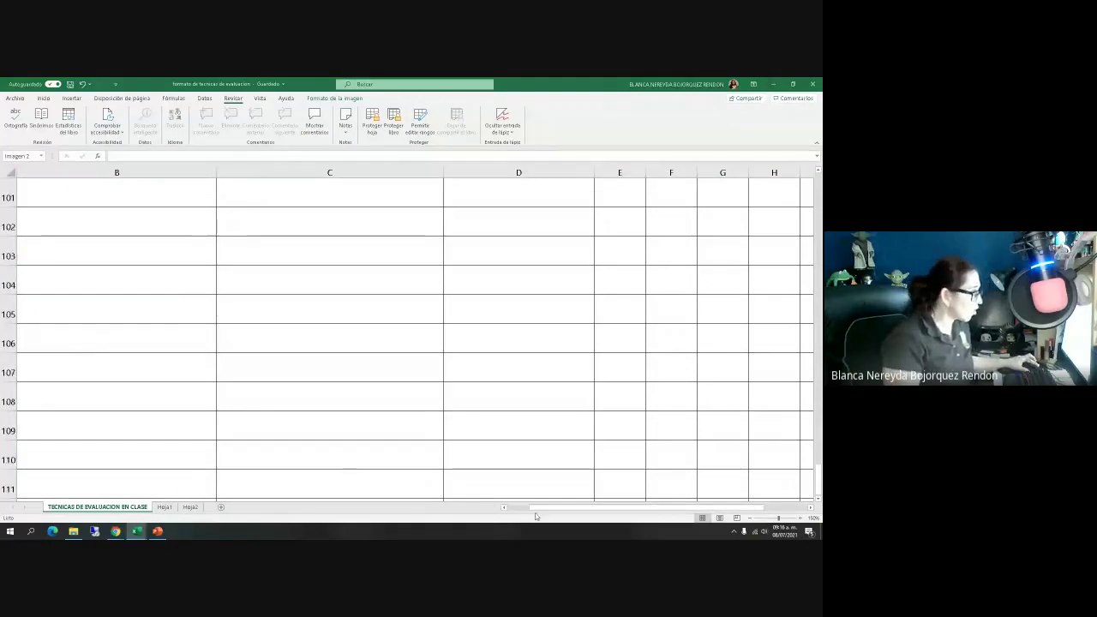
drag(542, 508, 525, 510)
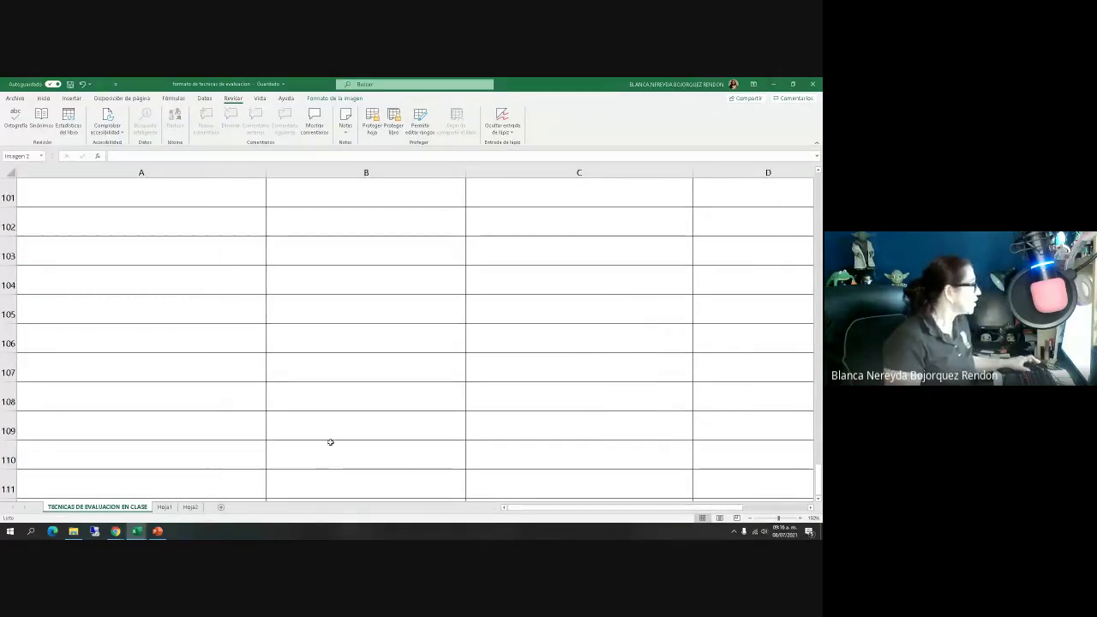
scroll(330, 363, up, 19)
scroll(336, 361, up, 14)
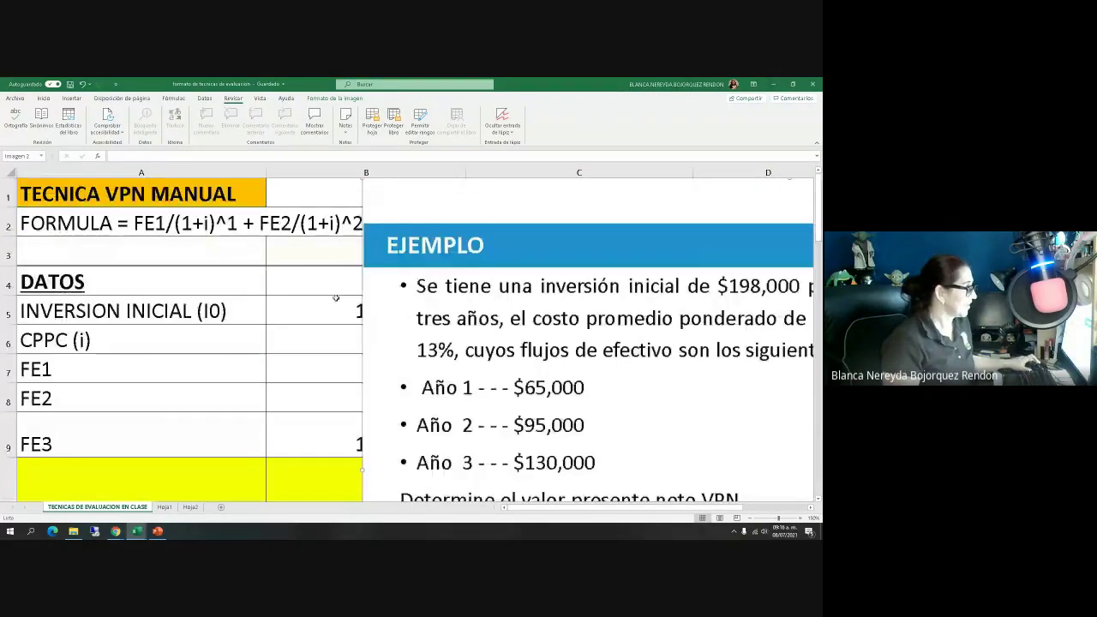
Step: Move the EJEMPLO picture over column B of the VPN table and review the sections down to the TIR results
drag(415, 272, 431, 291)
drag(350, 244, 276, 243)
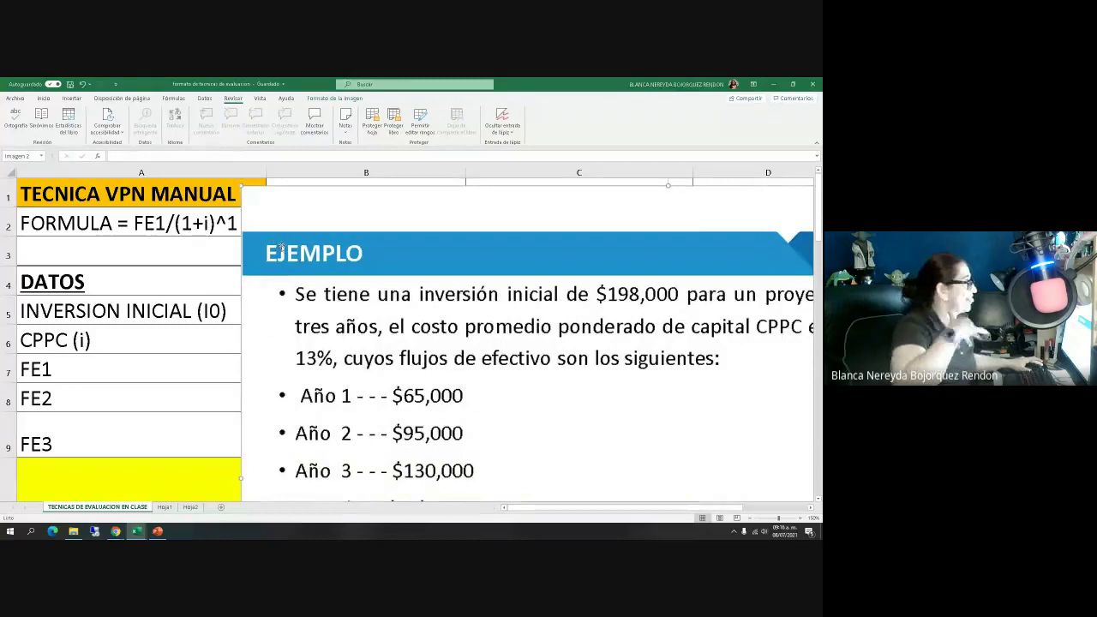
scroll(453, 317, down, 11)
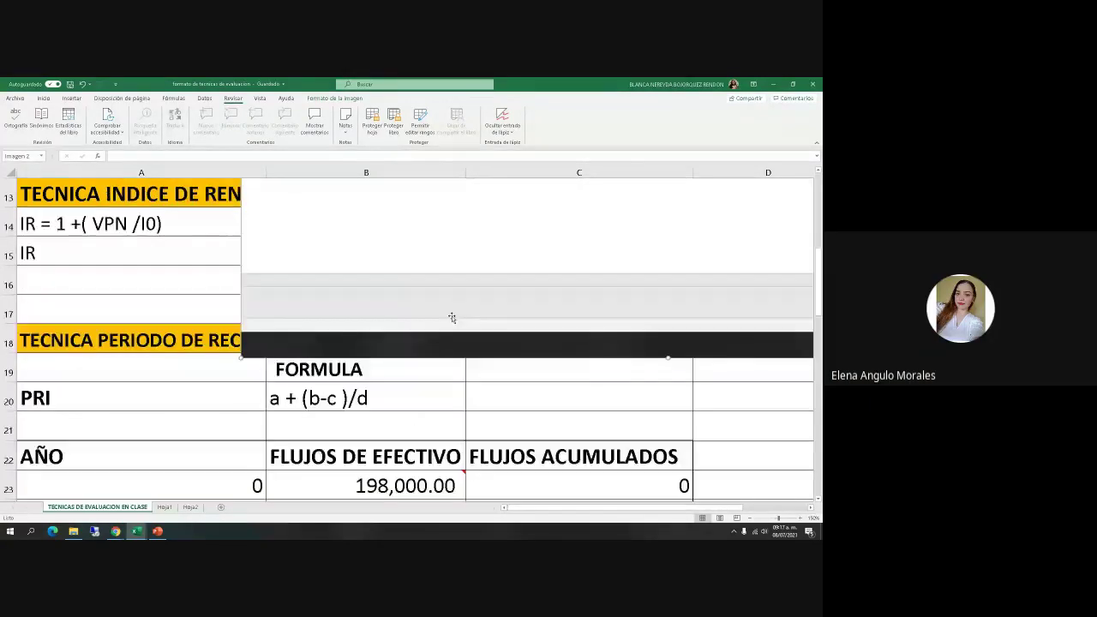
scroll(444, 315, down, 3)
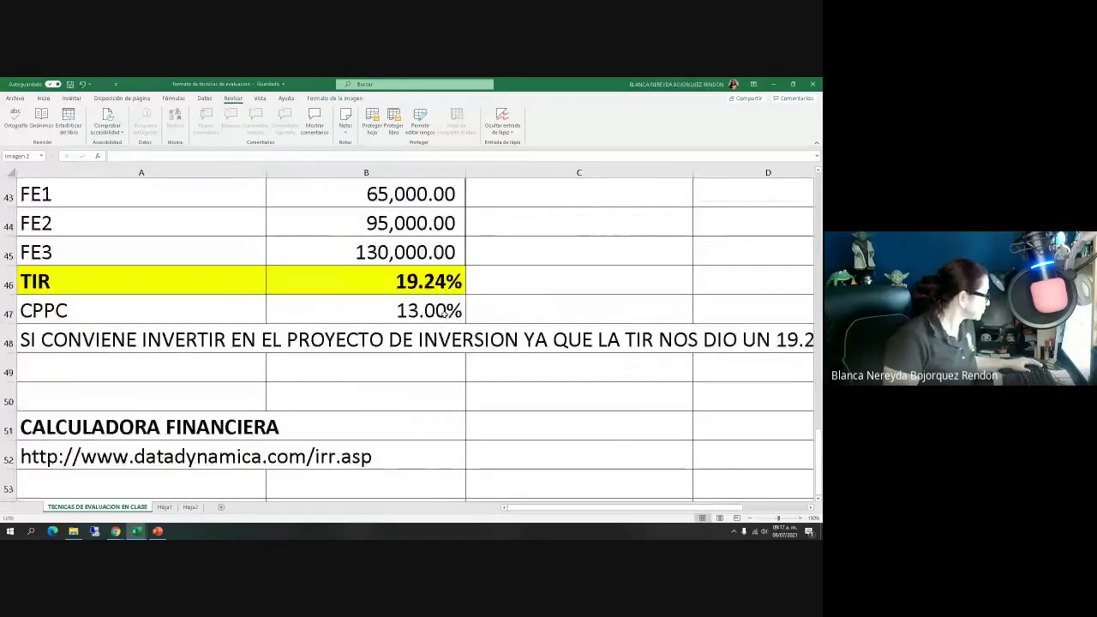
scroll(472, 319, up, 11)
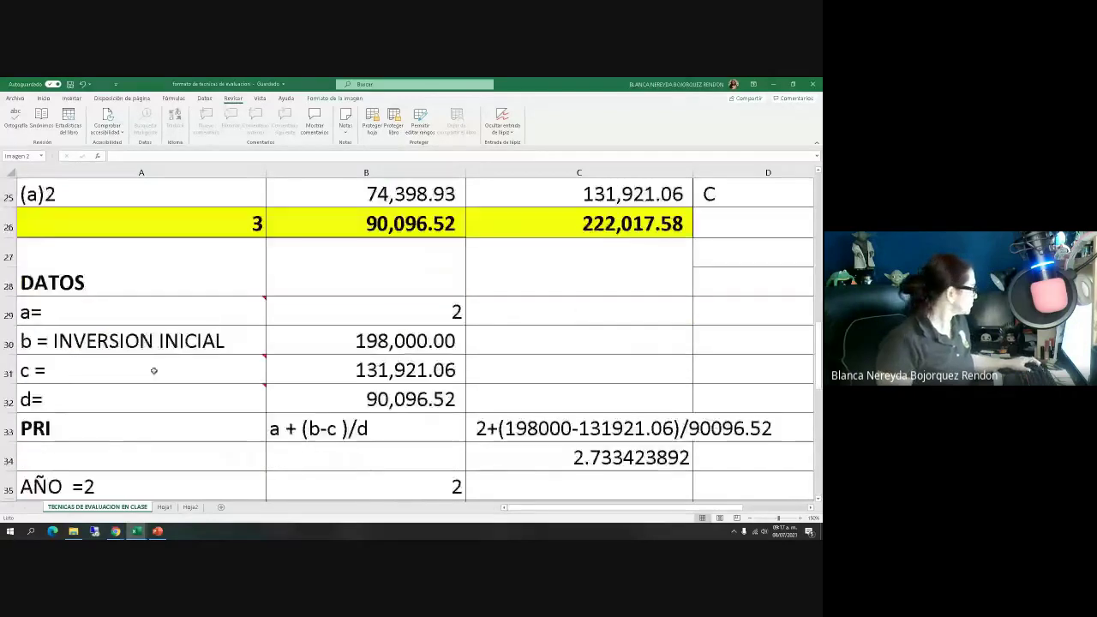
Step: Check the COMPETENCIA 4 folder, return to the workbook and move the EJEMPLO picture toward column D to uncover the VPN and IR values
click(73, 532)
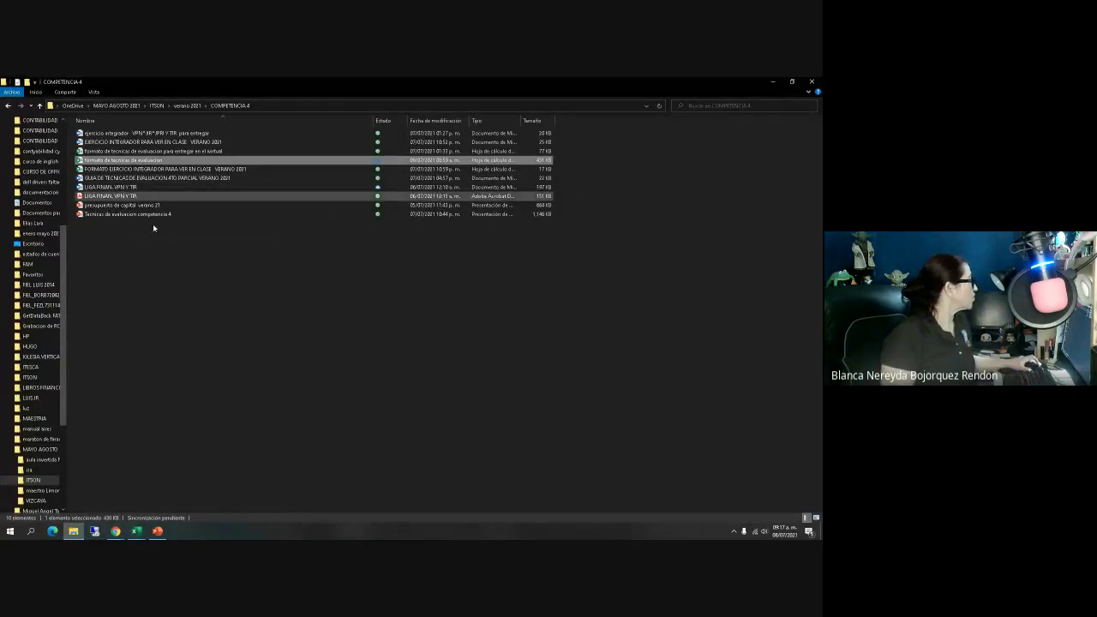
click(137, 532)
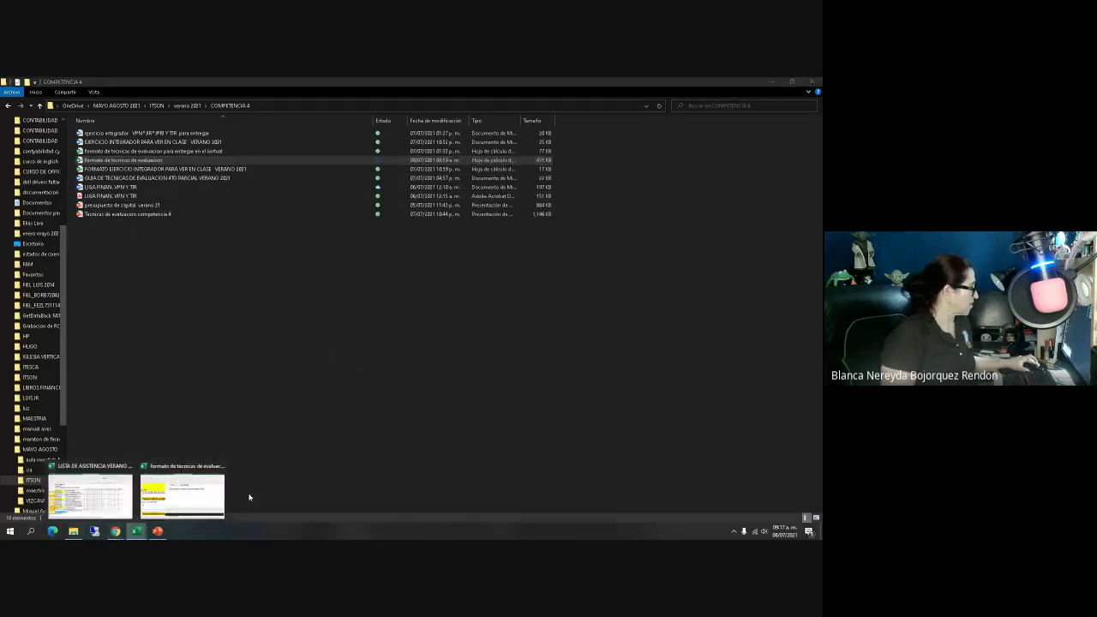
click(165, 502)
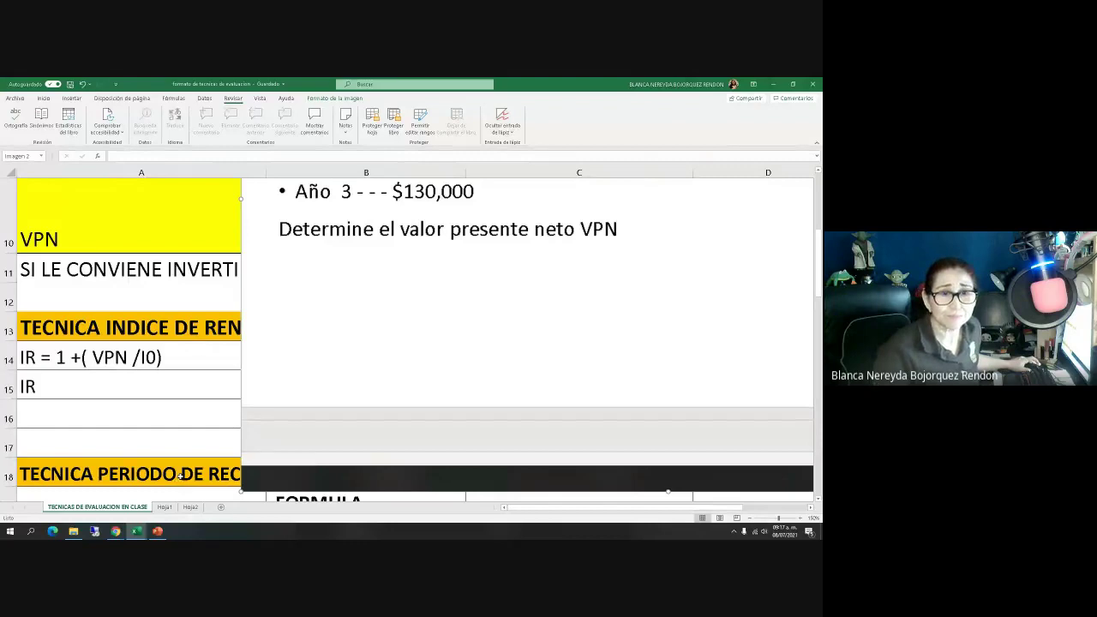
drag(379, 351, 768, 336)
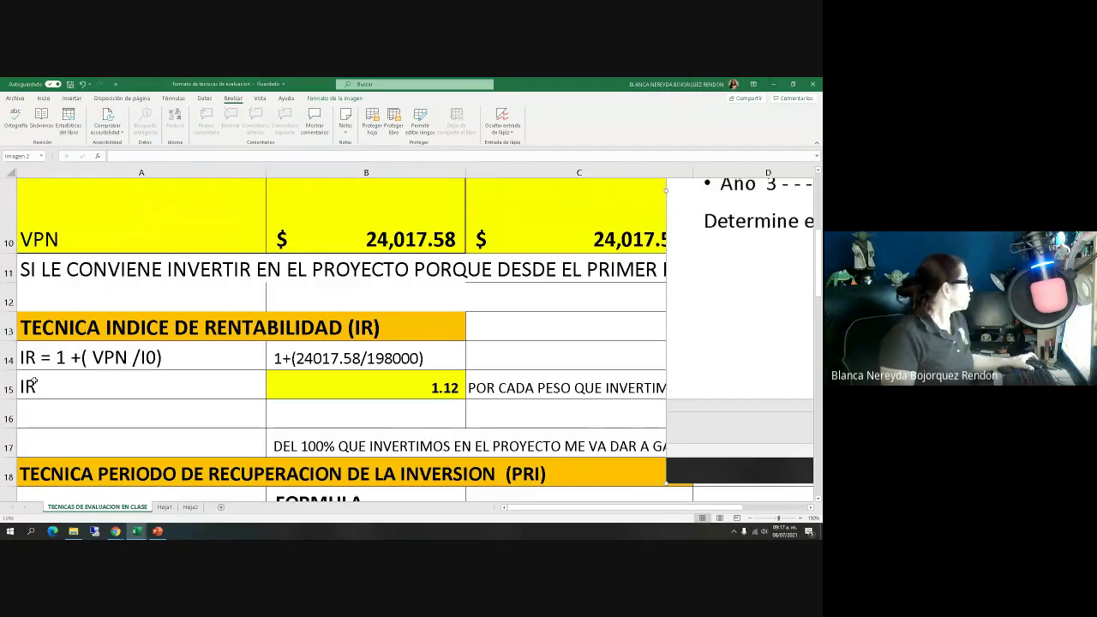
scroll(33, 382, up, 3)
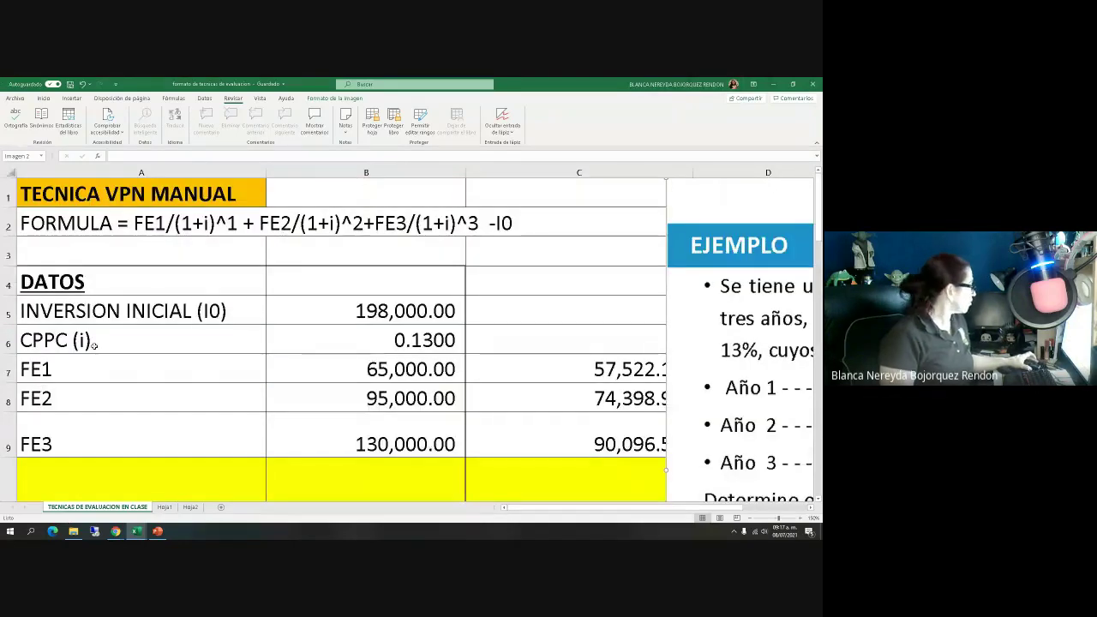
Step: Switch to WhatsApp Web in the browser, open the EJERCICIO # 1 image from the AEF VERANO 21 chat and copy it
mouse_move(115, 533)
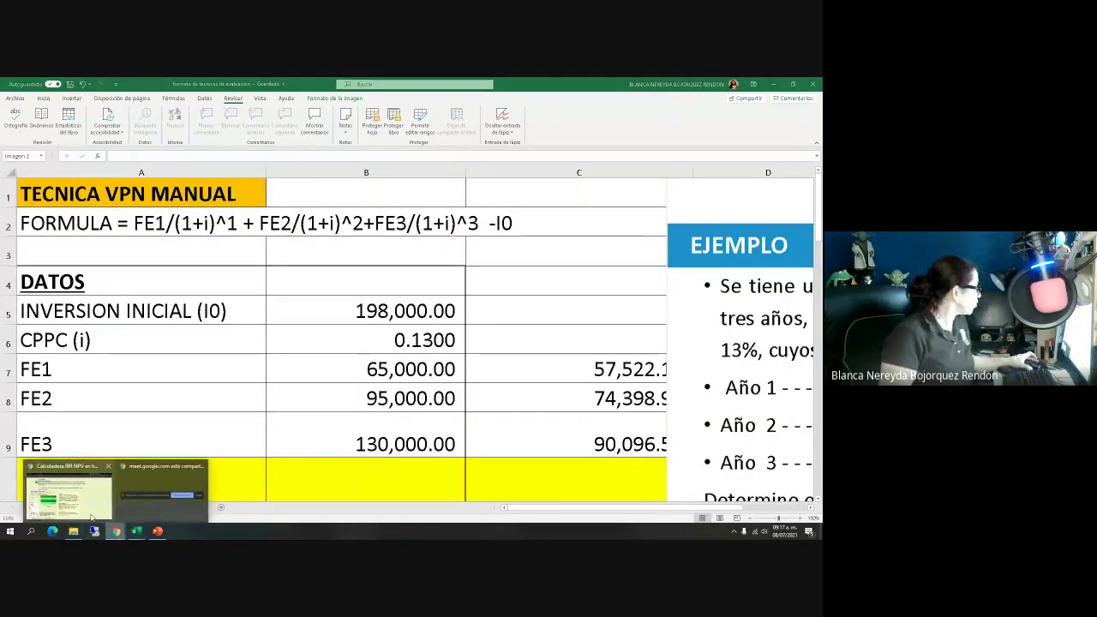
click(62, 506)
click(133, 84)
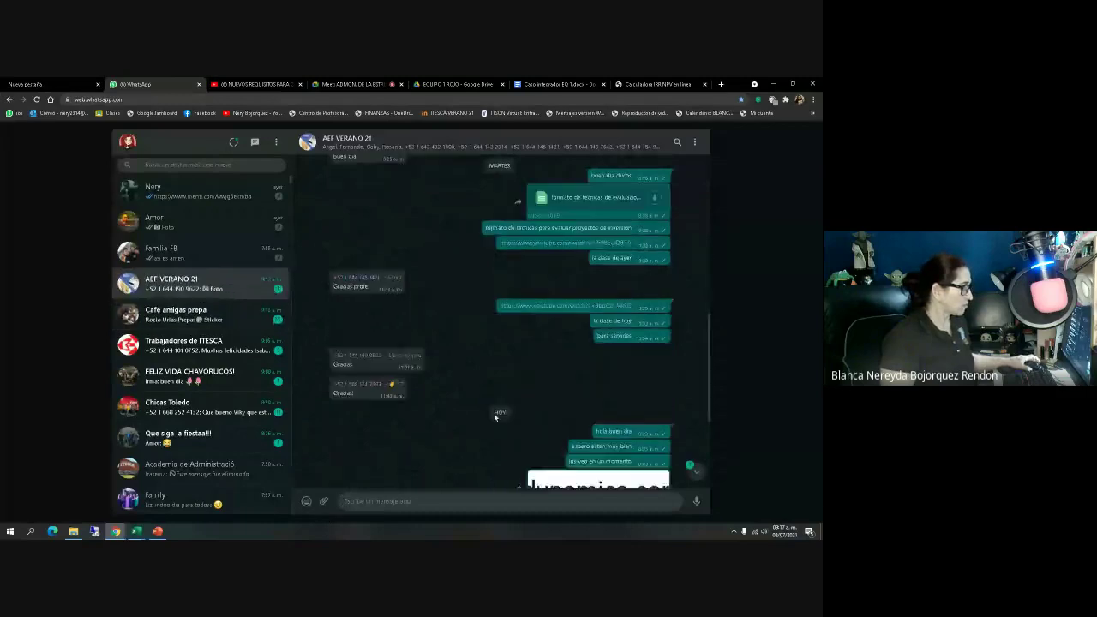
click(395, 418)
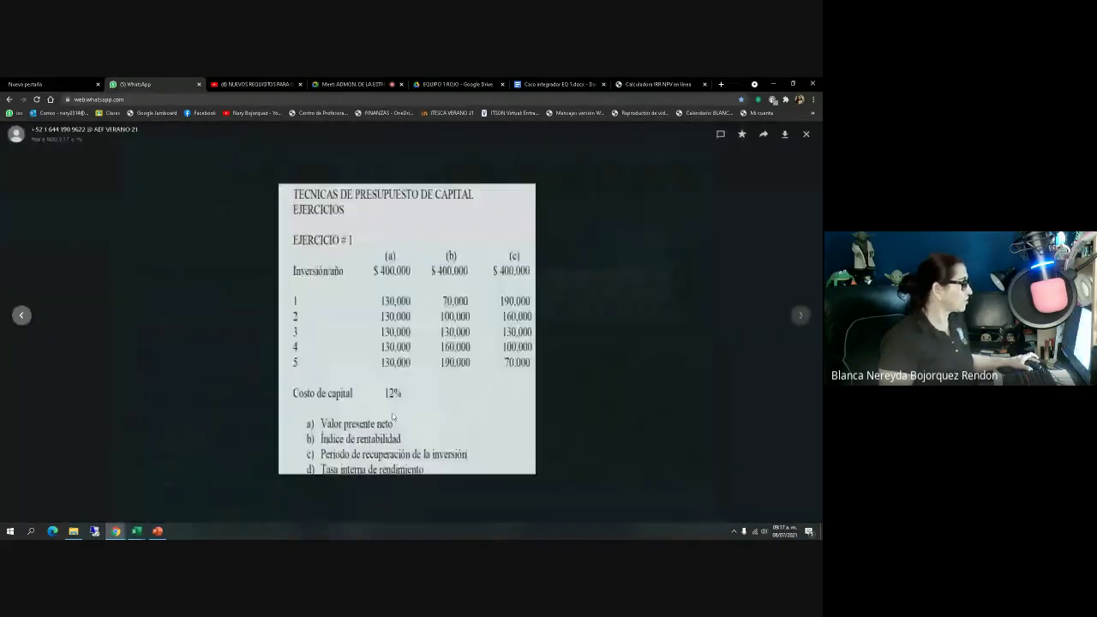
right_click(415, 227)
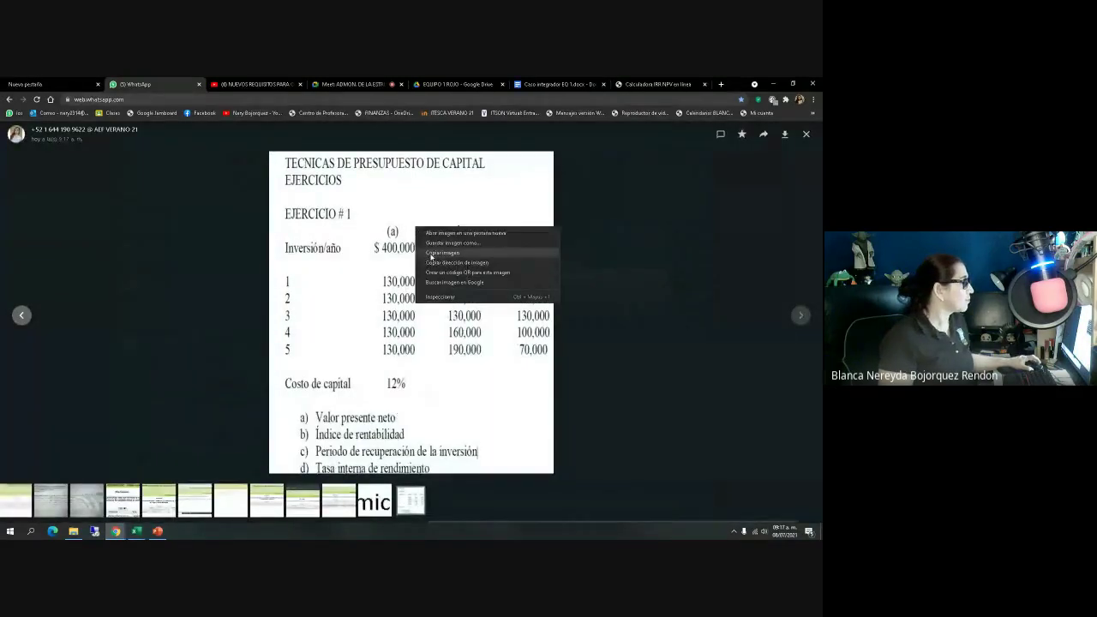
click(429, 253)
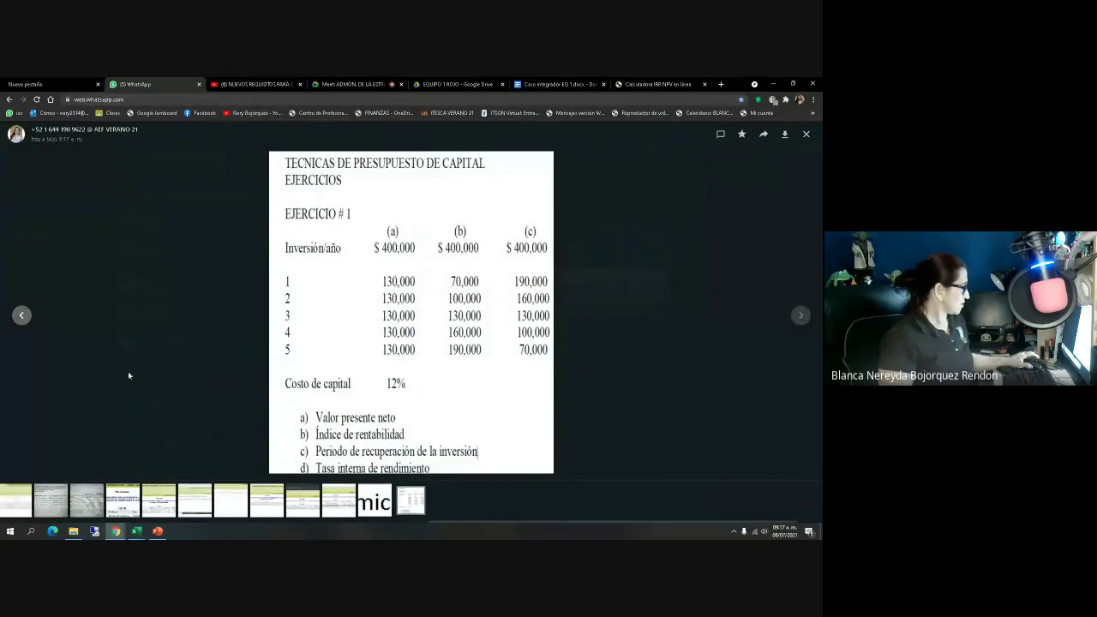
Step: Return to the workbook and try to paste the copied exercise image at cell A1 of Hoja2
key(alt+Tab)
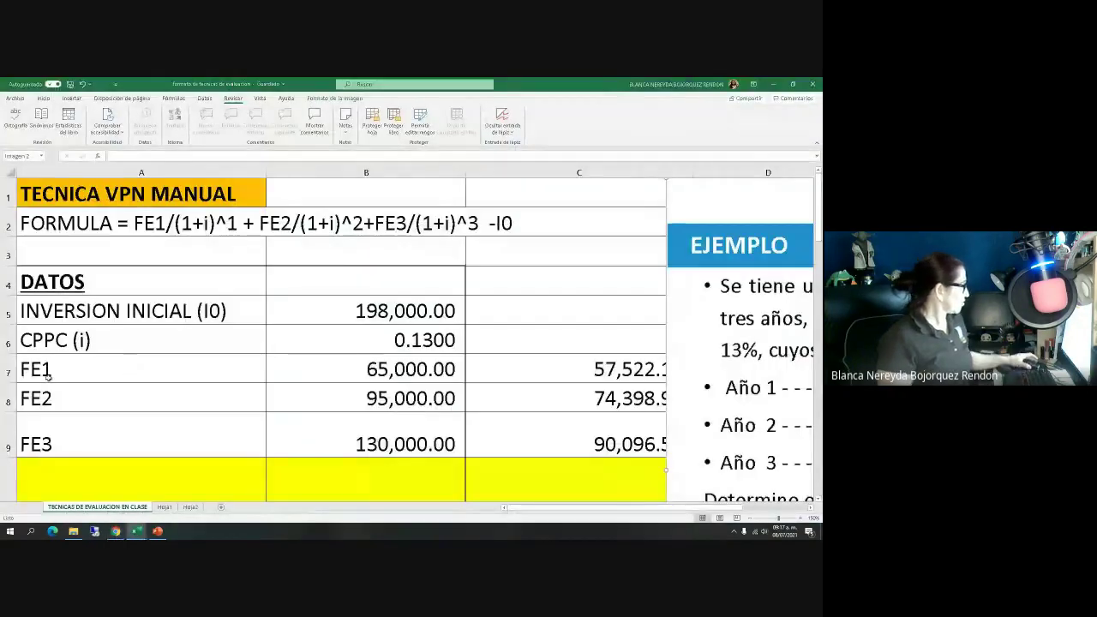
click(190, 507)
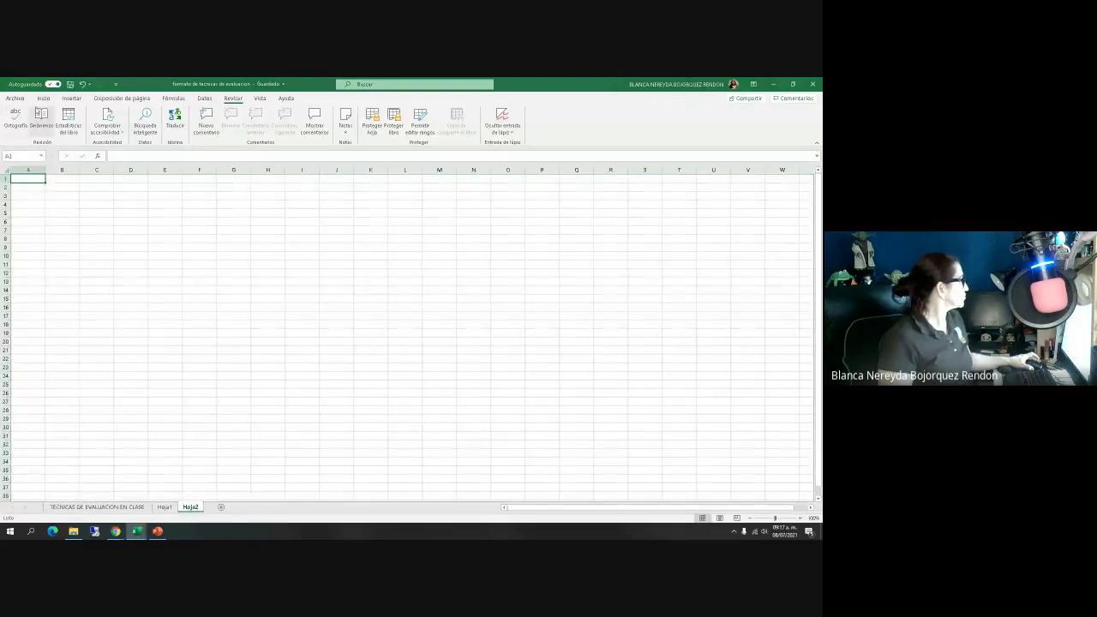
click(43, 97)
click(9, 124)
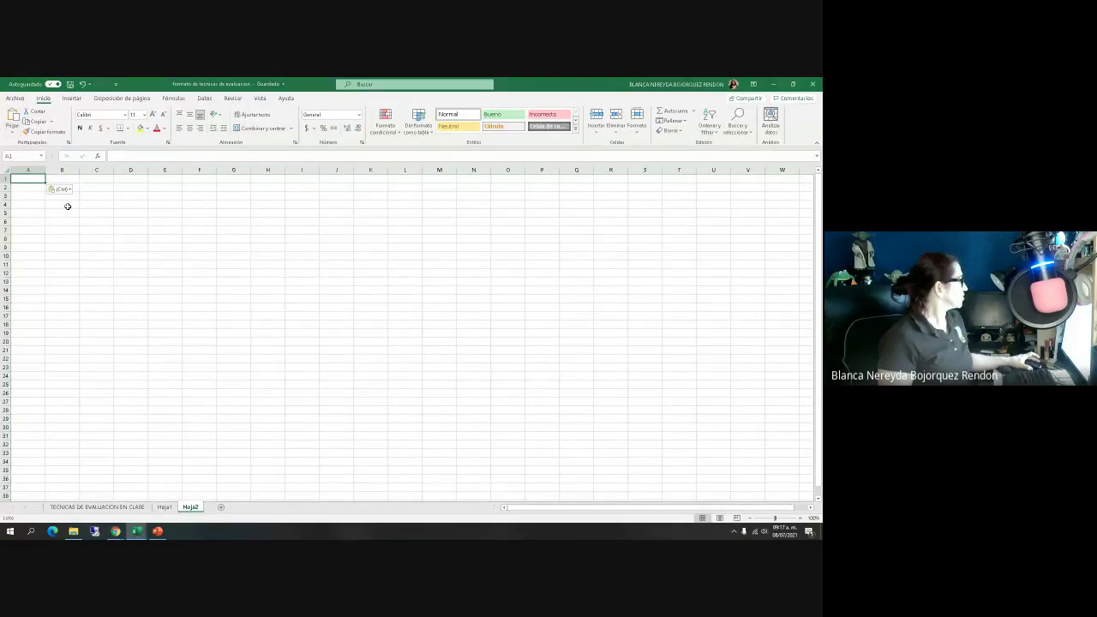
click(16, 176)
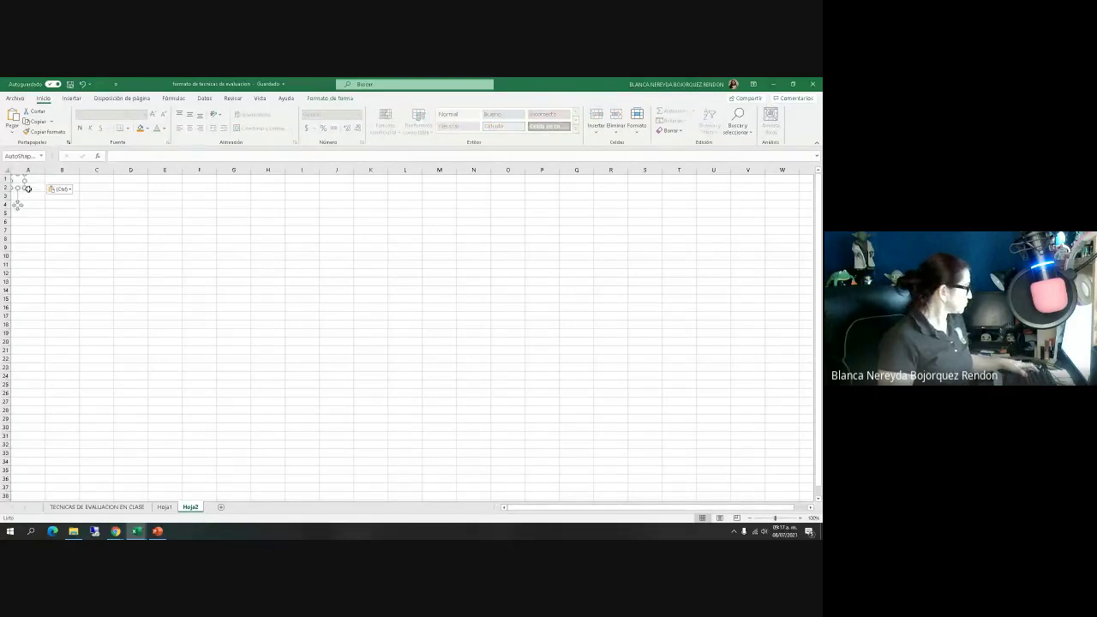
Step: Save the WhatsApp exercise image to the Descargas folder as EJE 2 TECNICAS and close the image view
key(alt+Tab)
right_click(424, 216)
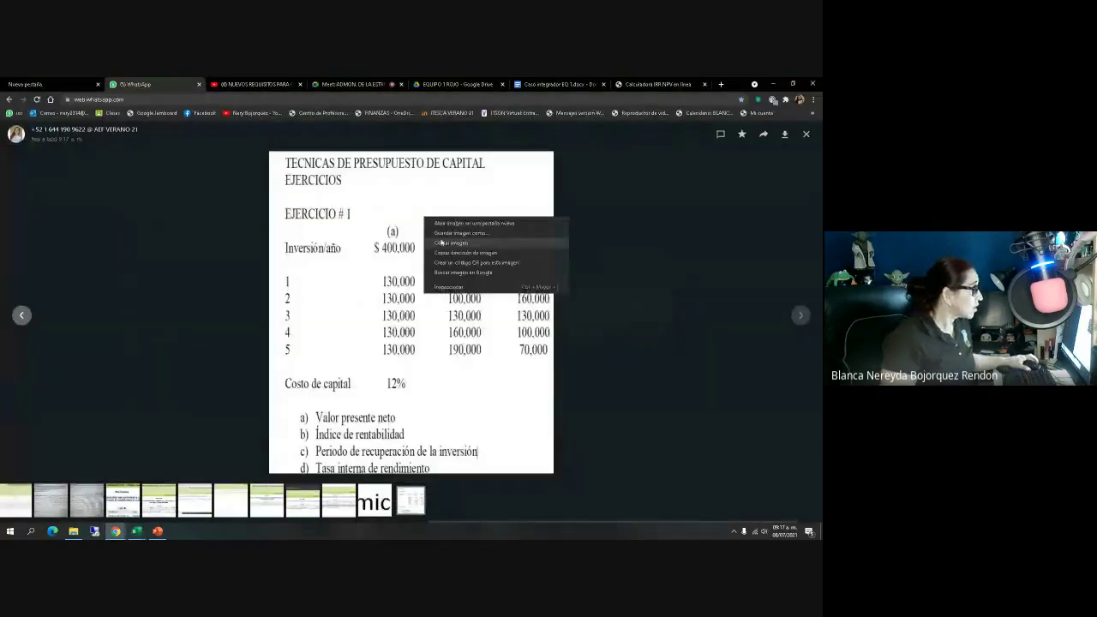
click(444, 237)
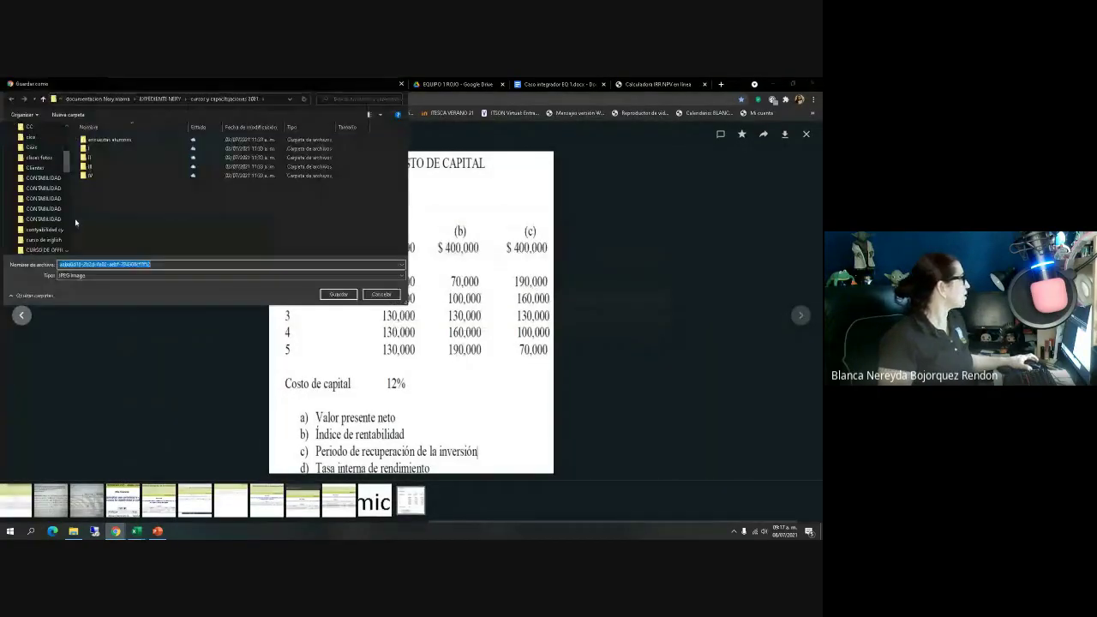
scroll(63, 163, up, 5)
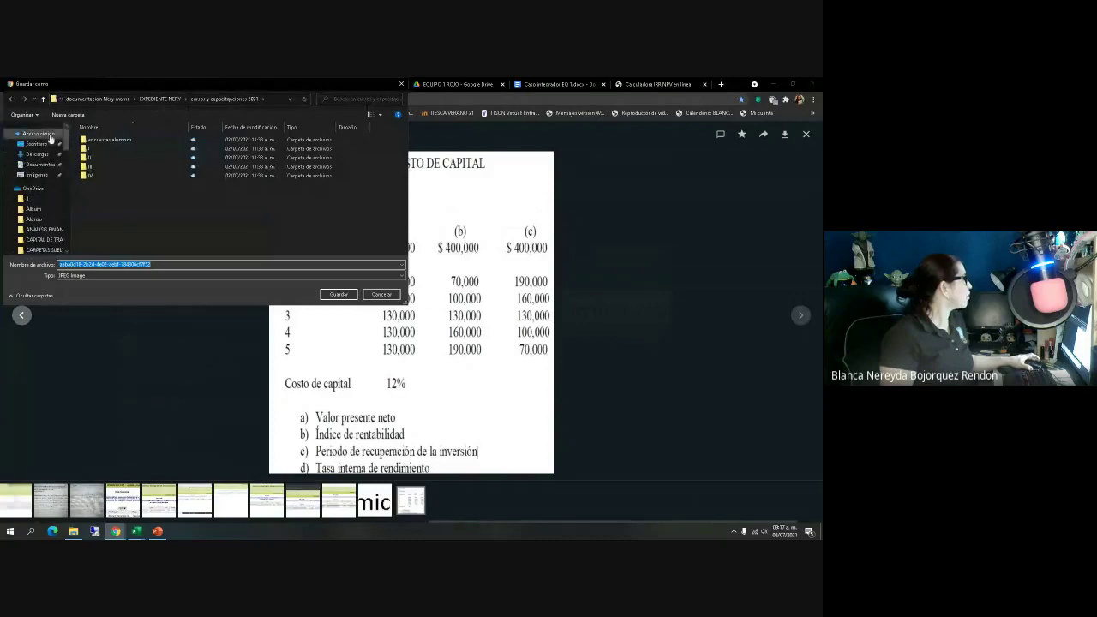
click(33, 154)
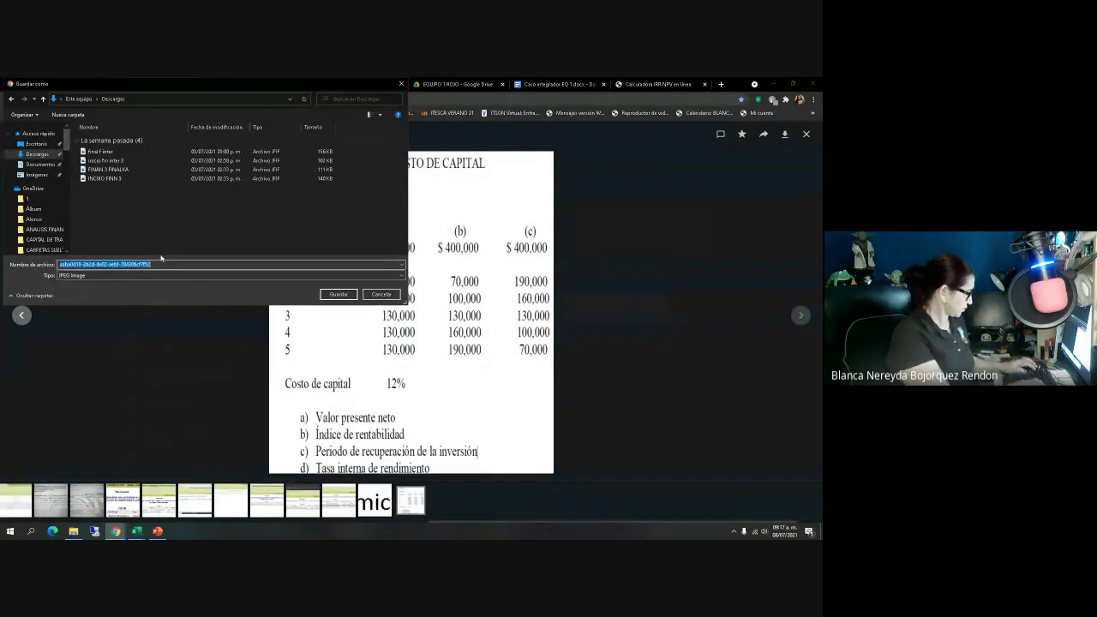
text(EJE 2 TECNICAS)
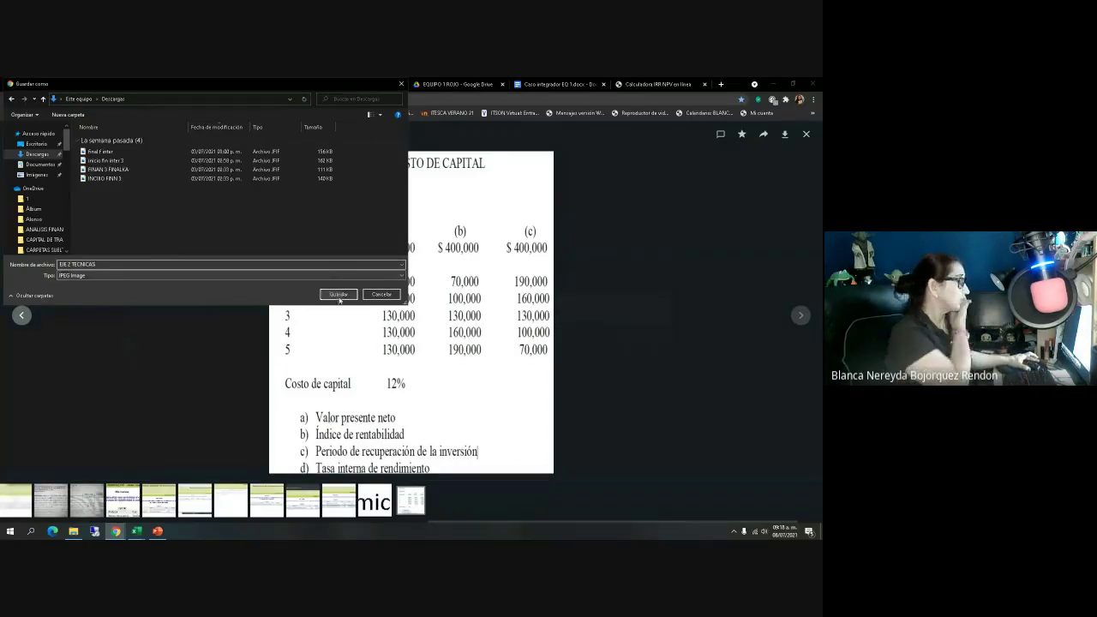
key(Return)
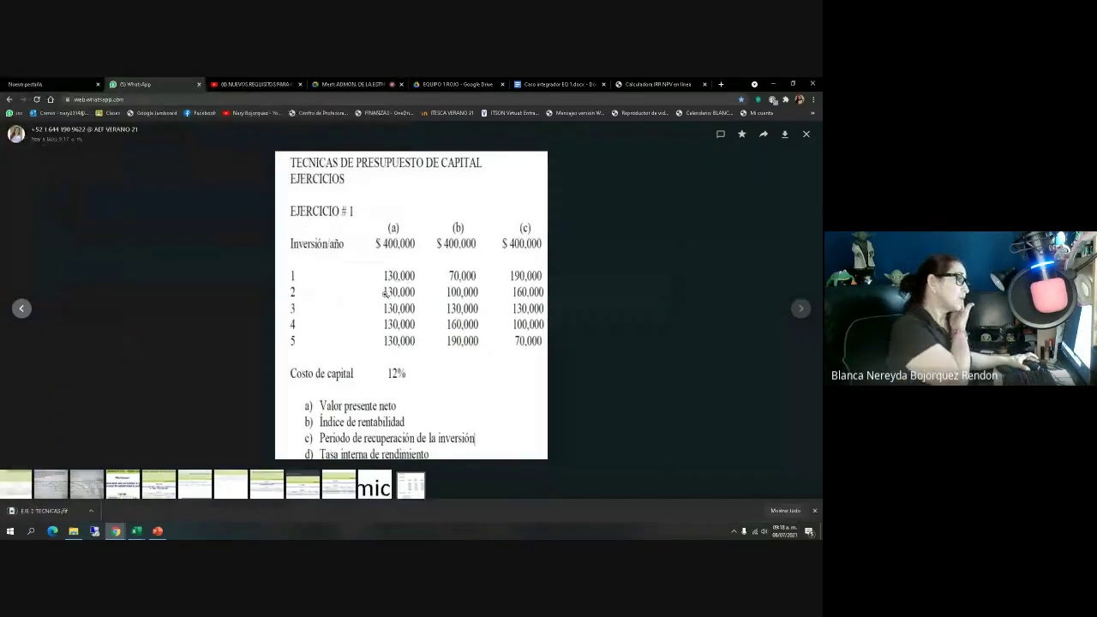
click(807, 135)
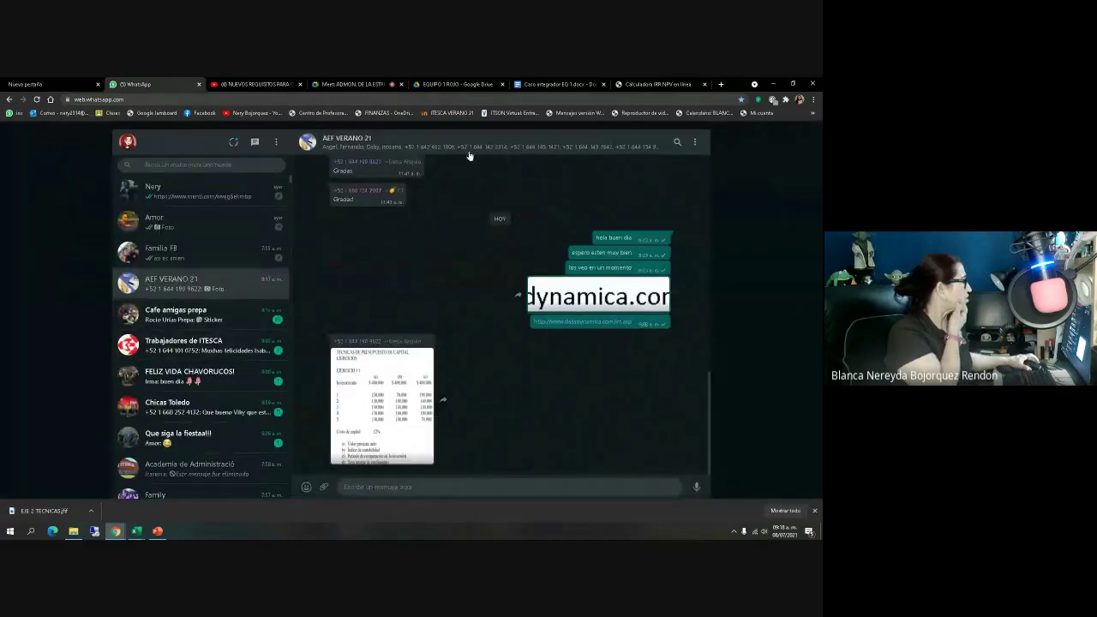
Step: Return to Hoja2 of the workbook, insert the EJE 2 TECNICAS picture and move it so that it starts at column G
mouse_move(135, 532)
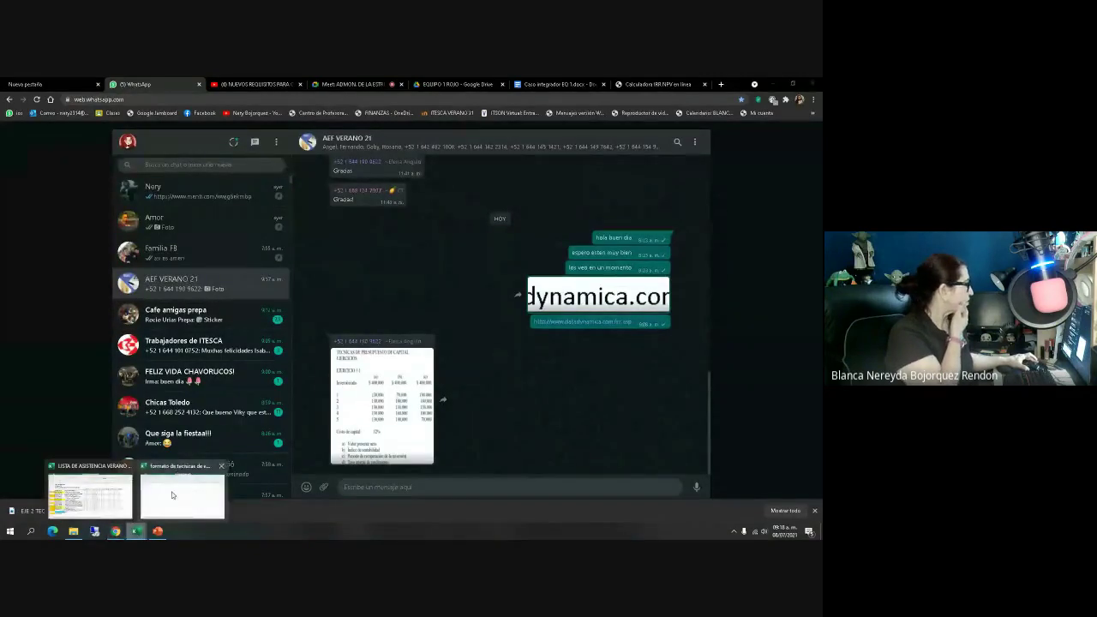
click(172, 495)
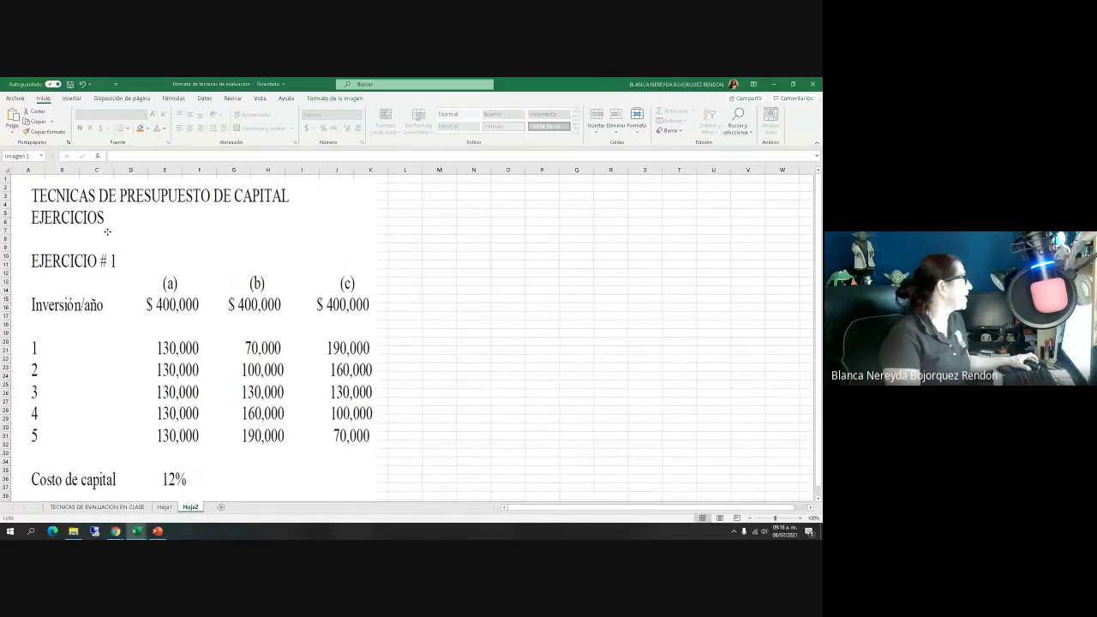
drag(123, 235, 336, 225)
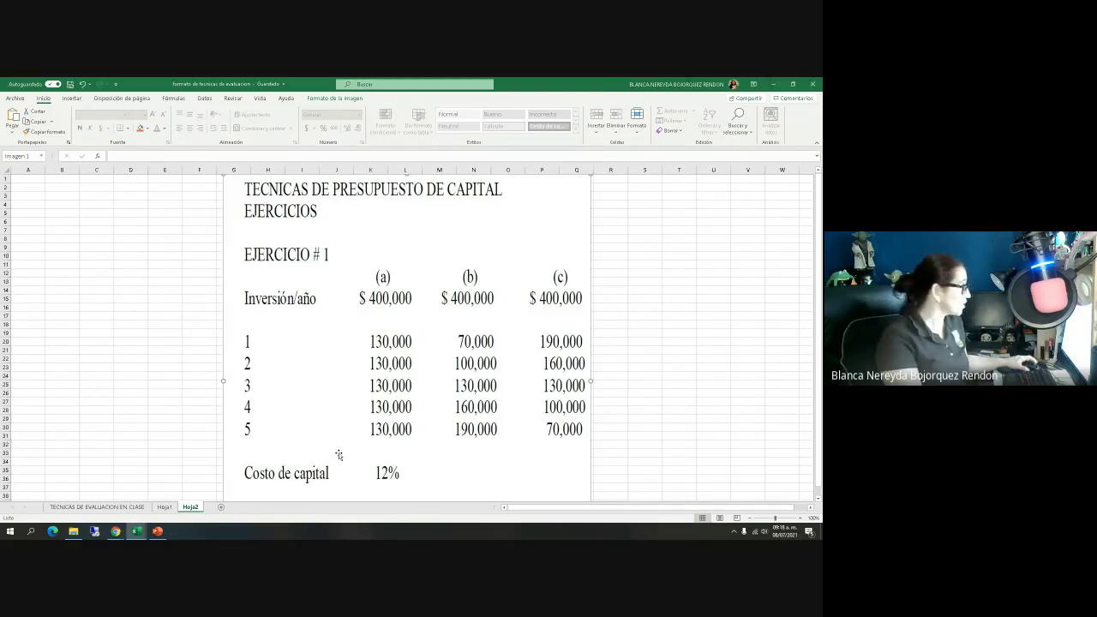
Step: Move the exercise picture on Hoja2 to the top of the sheet, starting at about column K, and review its data and required calculations
scroll(336, 450, down, 6)
scroll(338, 425, down, 1)
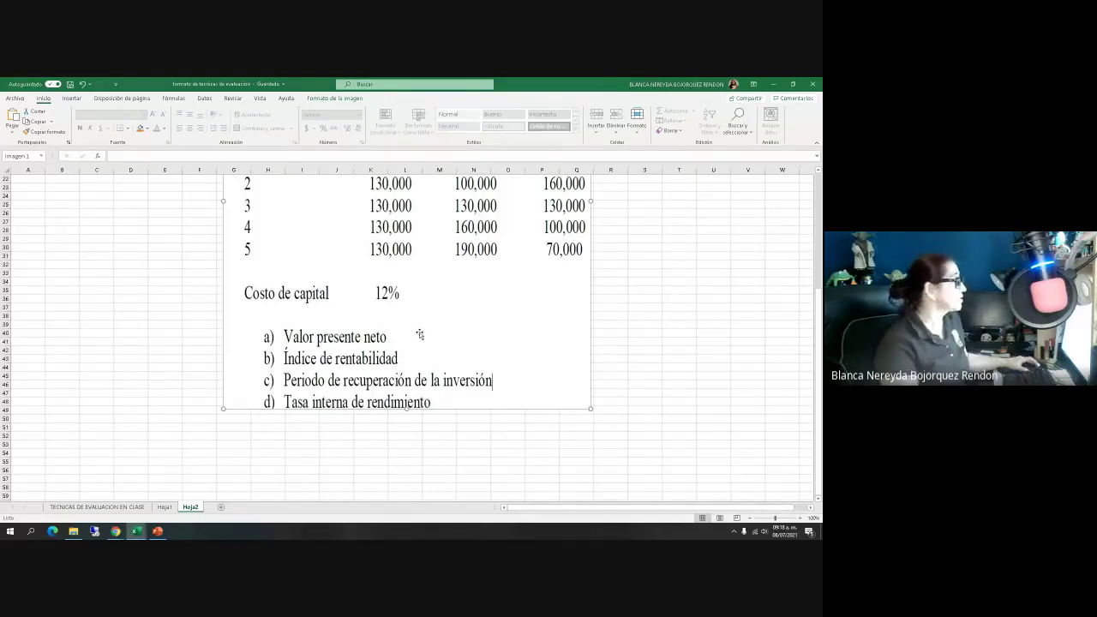
drag(417, 334, 472, 377)
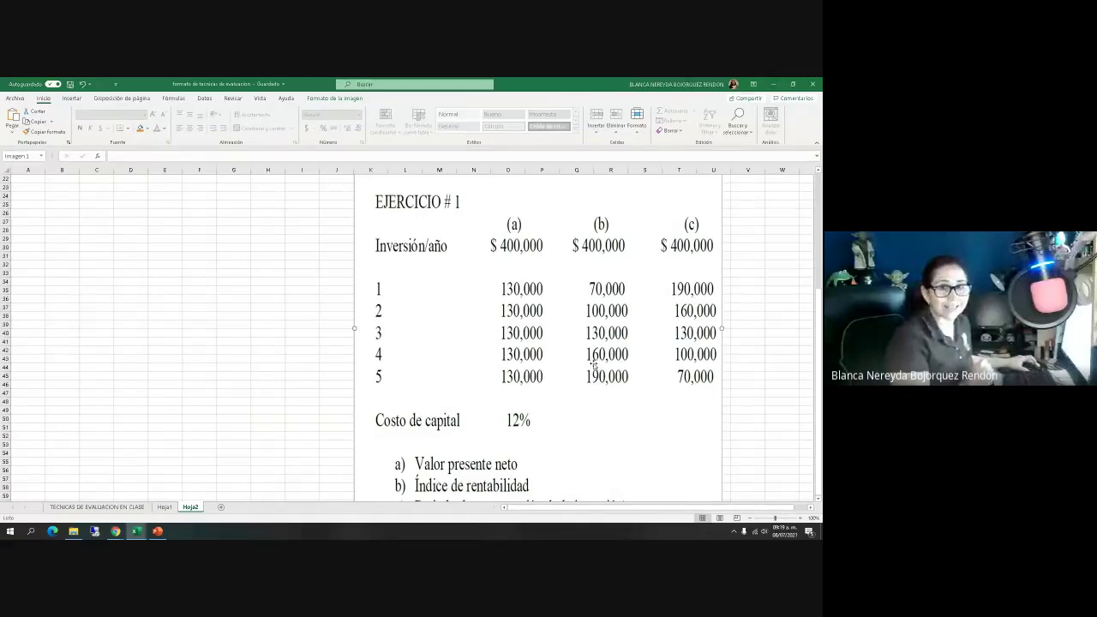
click(124, 273)
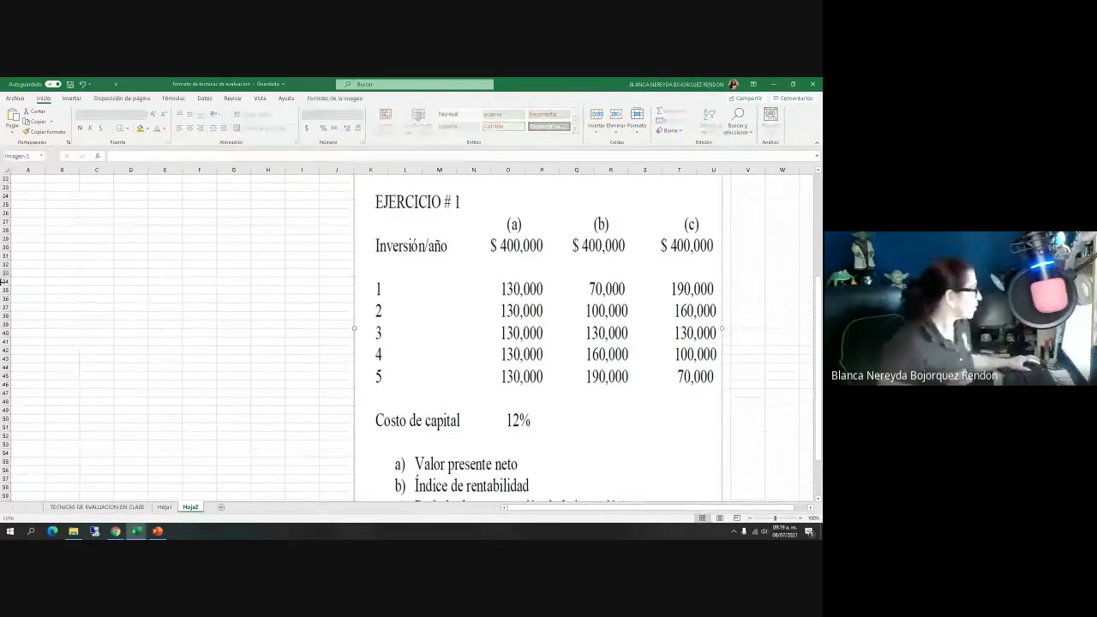
click(29, 222)
scroll(33, 221, up, 7)
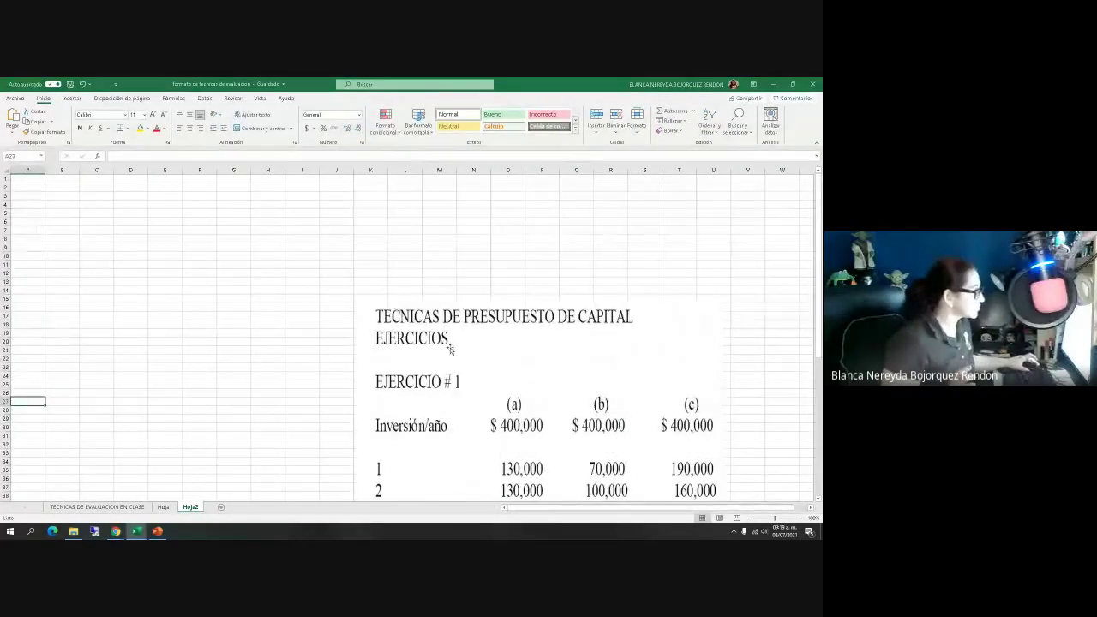
drag(449, 342, 460, 215)
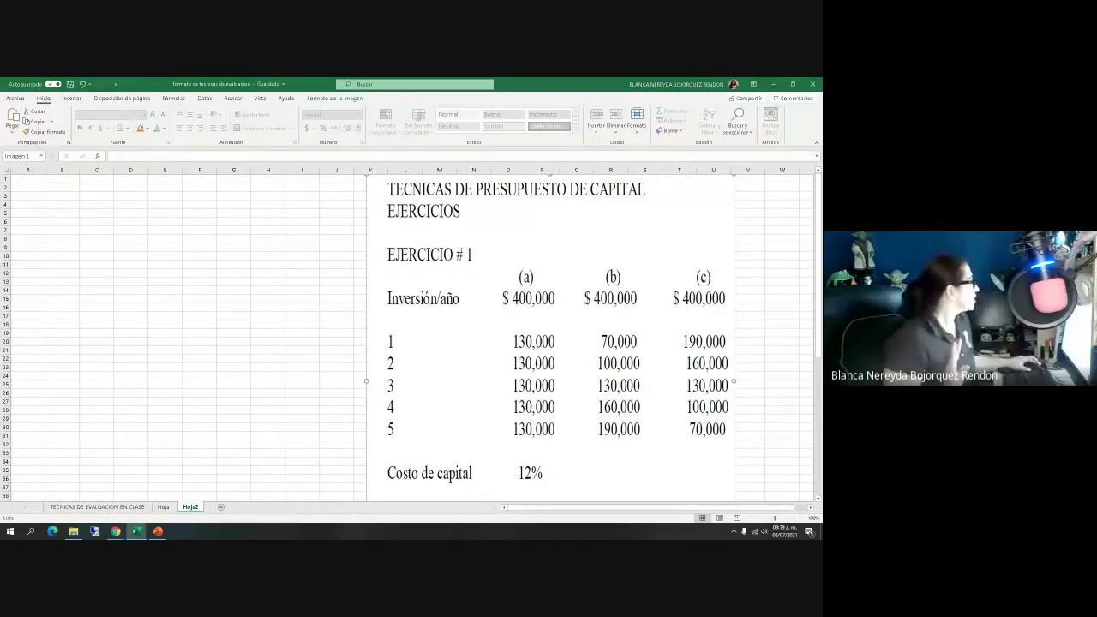
click(34, 181)
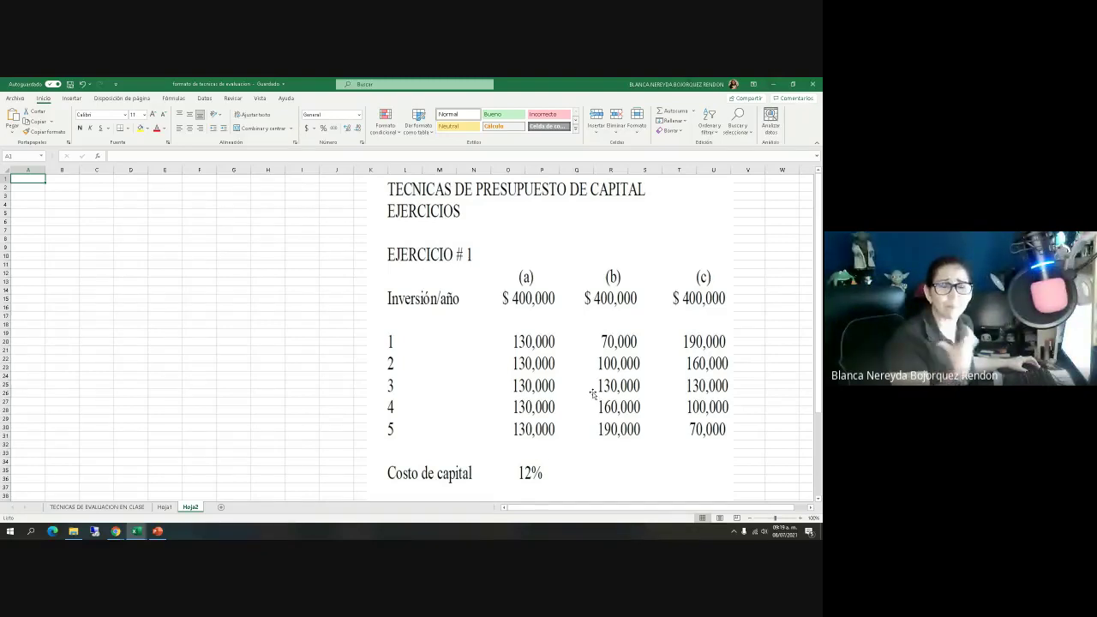
scroll(592, 390, down, 6)
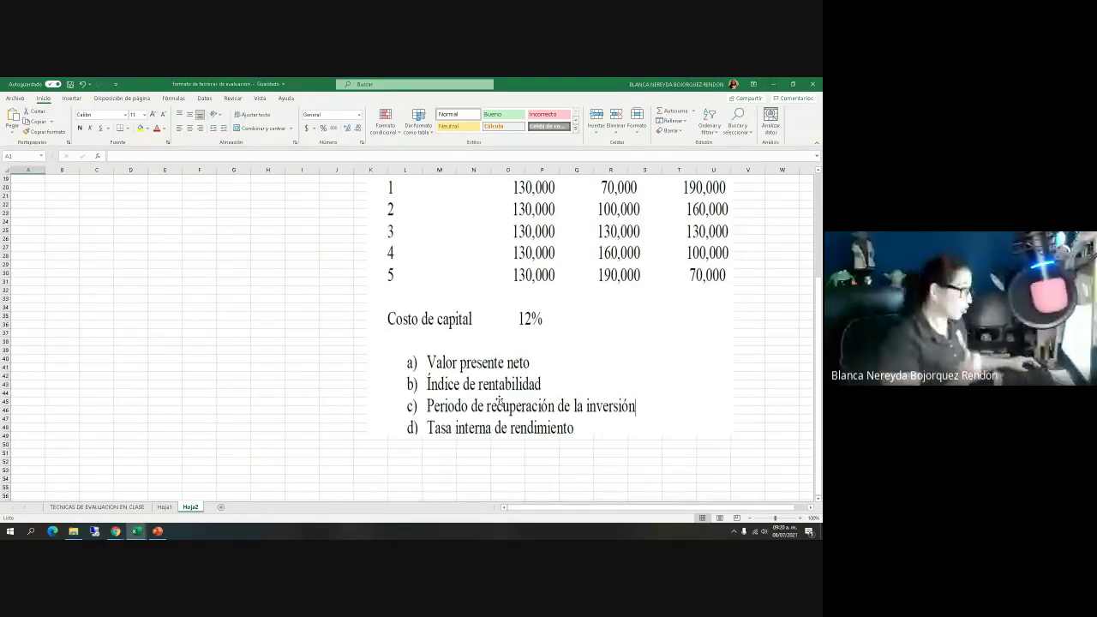
key(Escape)
scroll(461, 338, up, 5)
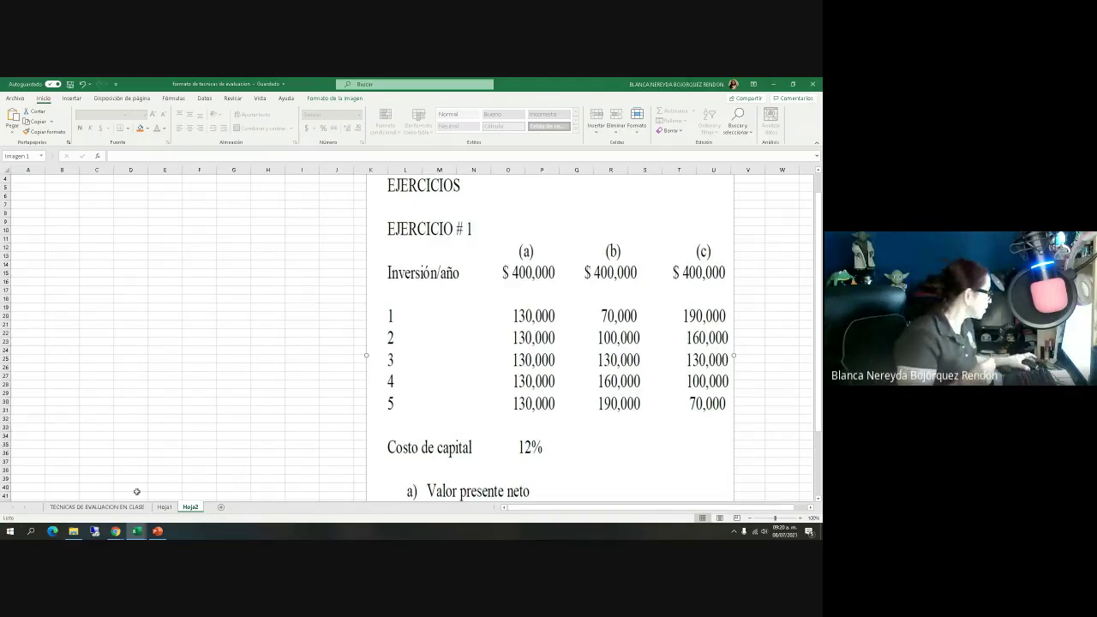
Step: Switch to WhatsApp Web and send the document FORMATO EJERCICIO INTEGRADOR PARA VER EN CLASE VERANO 2021 from COMPETENCIA 4 to the AEF VERANO 21 chat
click(74, 532)
click(172, 495)
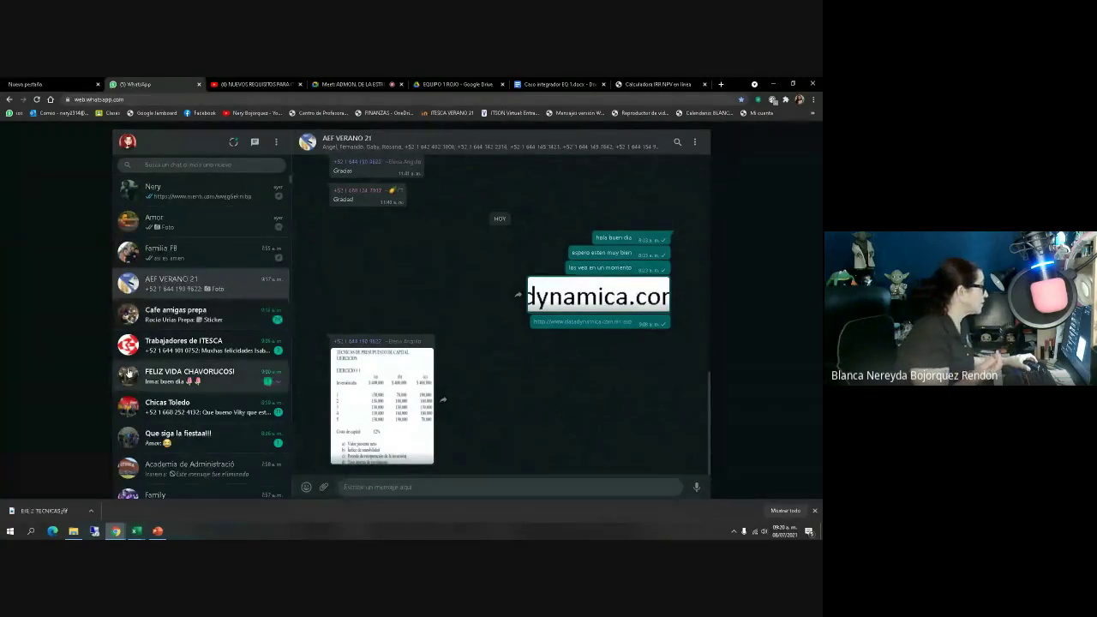
click(324, 488)
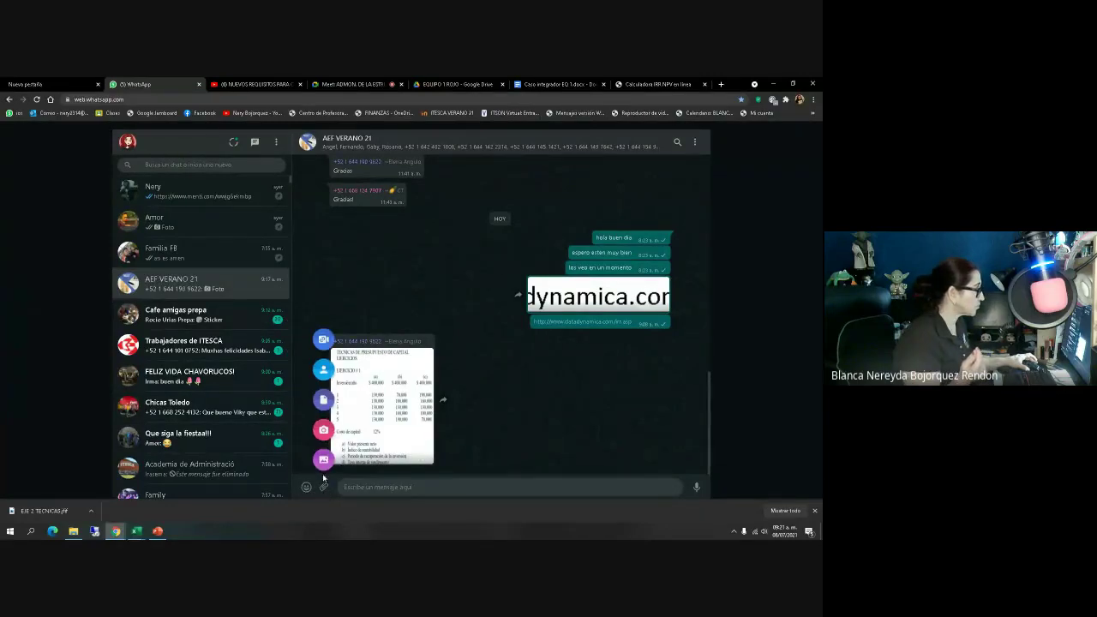
click(324, 400)
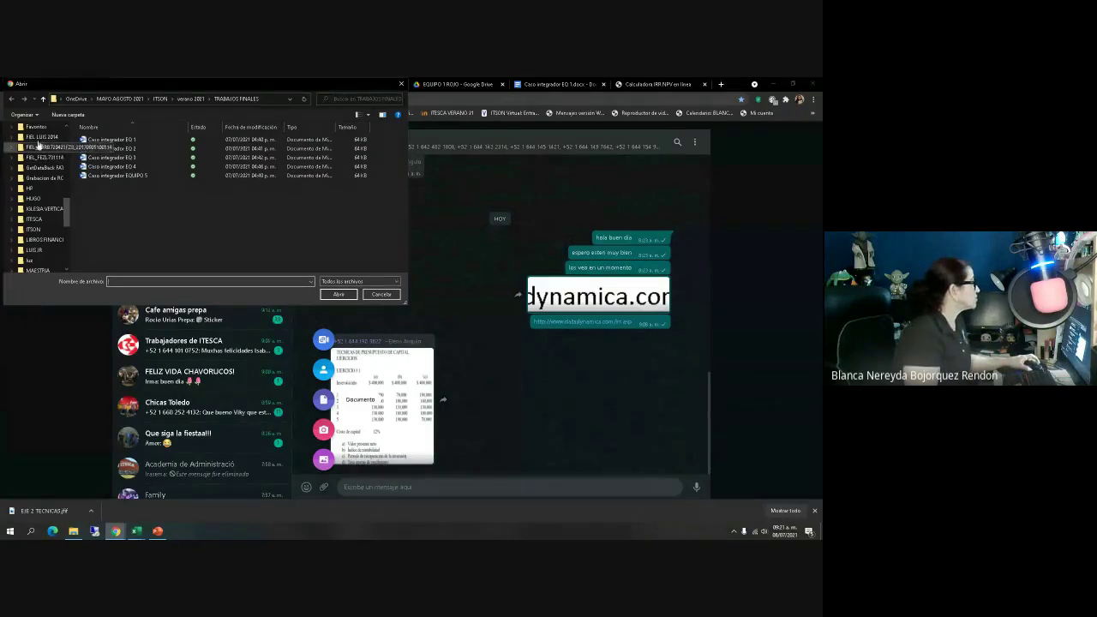
click(43, 101)
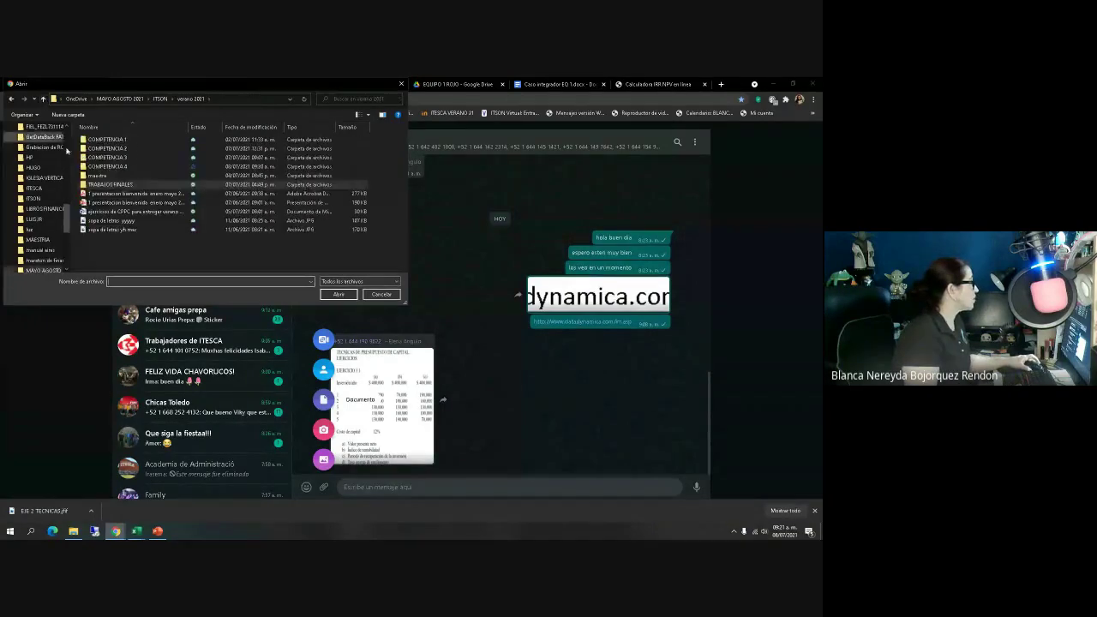
double_click(95, 168)
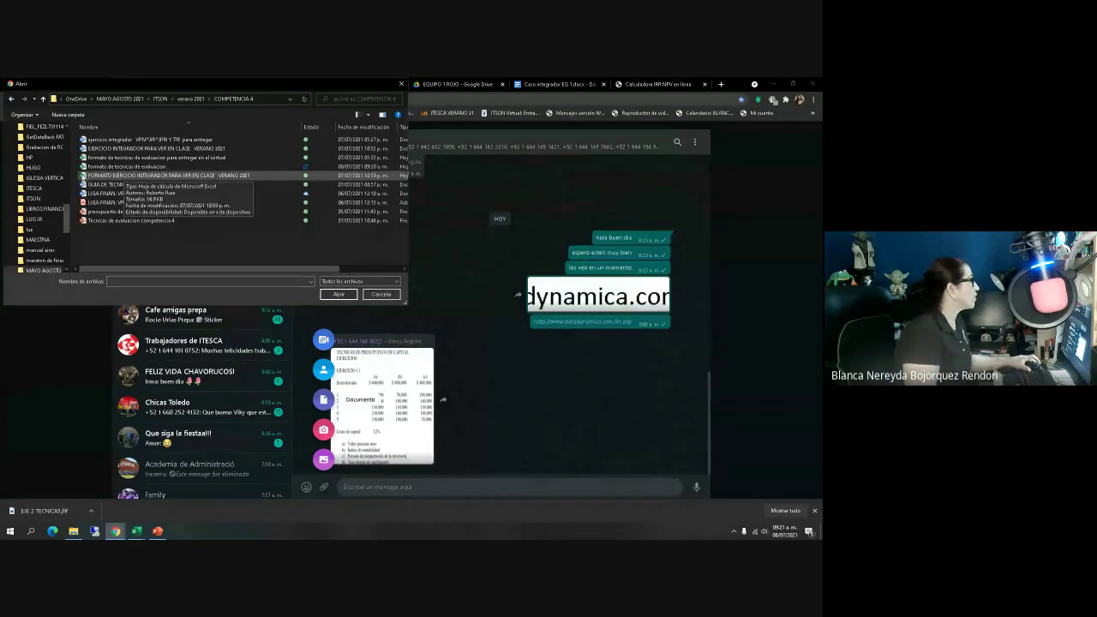
click(125, 177)
click(330, 295)
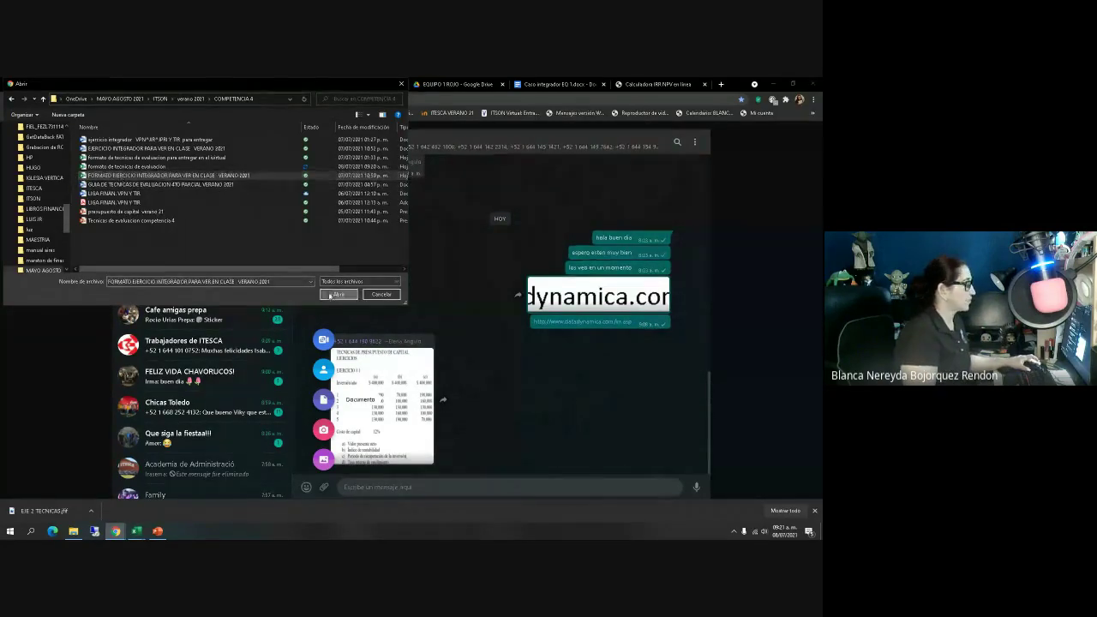
key(Return)
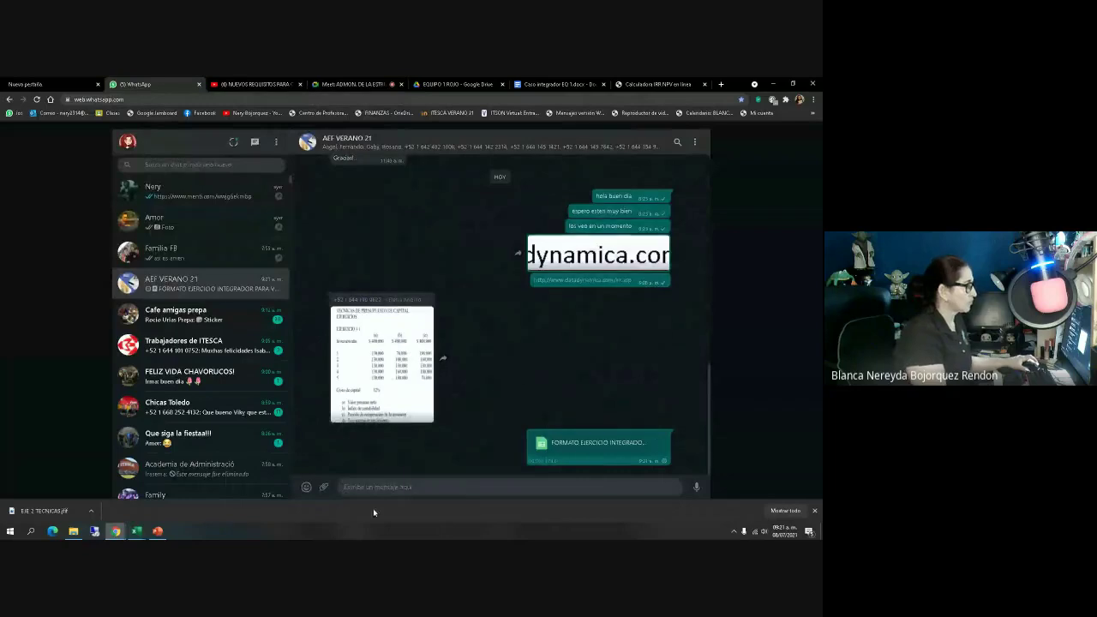
Step: Choose EJERCICIO INTEGRADOR PARA VER EN CLASE VERANO 2021 from the COMPETENCIA 4 folder as a document attachment for the AEF VERANO 21 chat
click(323, 488)
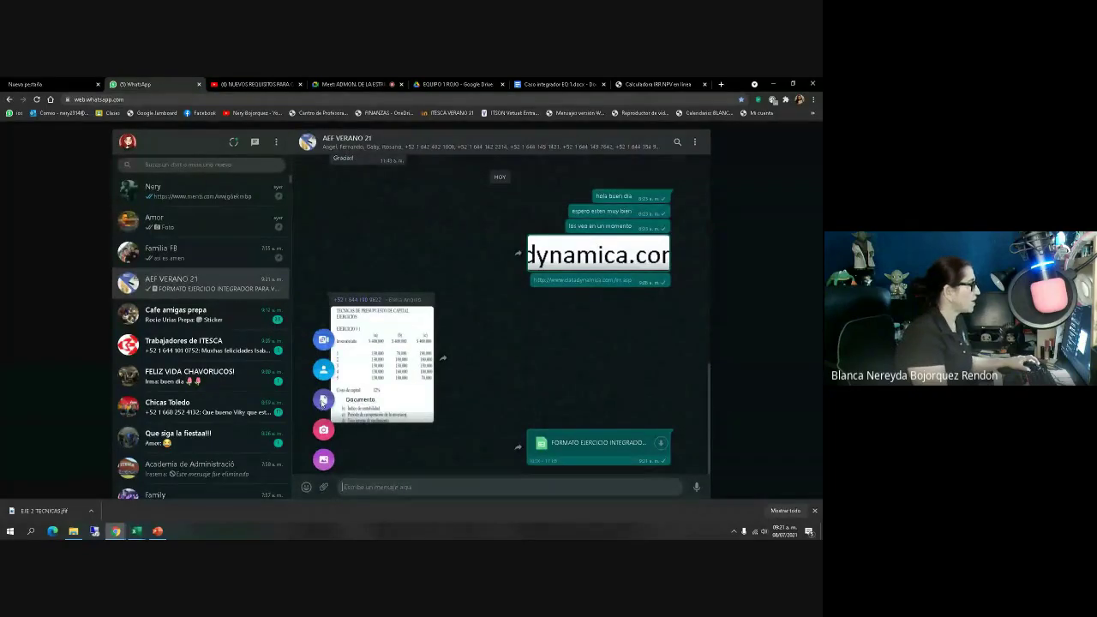
click(323, 400)
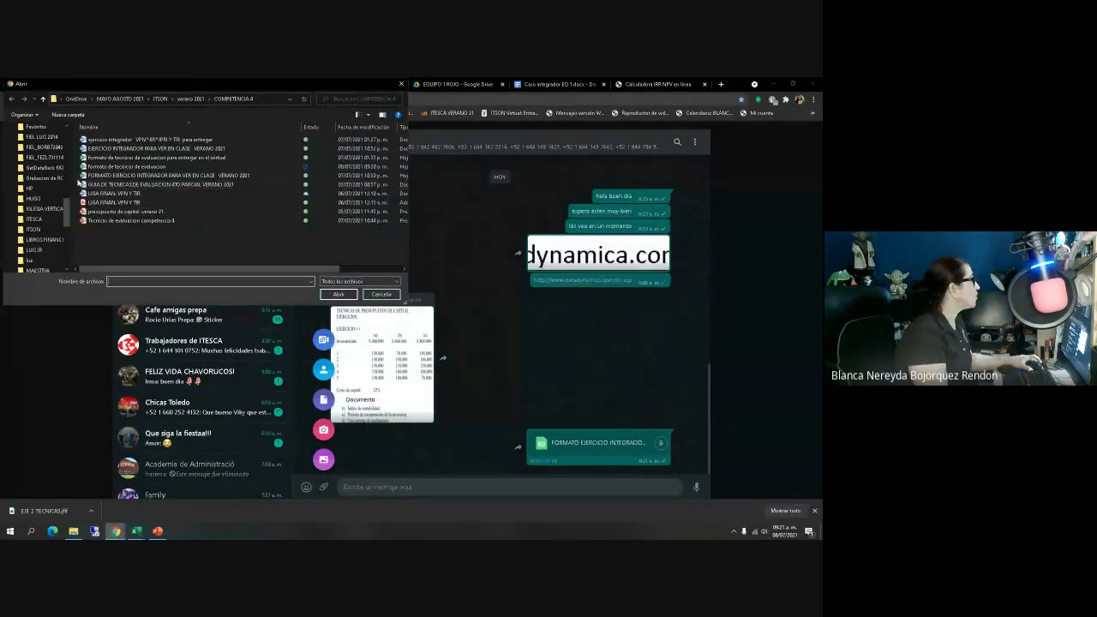
click(110, 152)
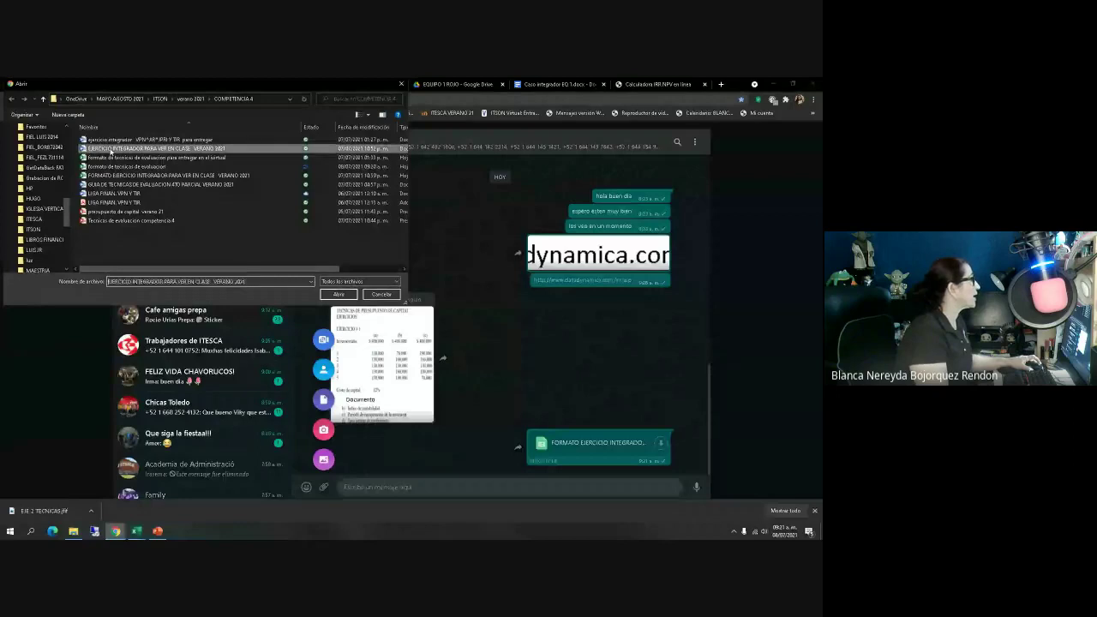
Step: Send the document EJERCICIO INTEGRADOR PARA VER EN CLASE VERANO 2021 to the AEF VERANO 21 group chat
click(326, 297)
key(Return)
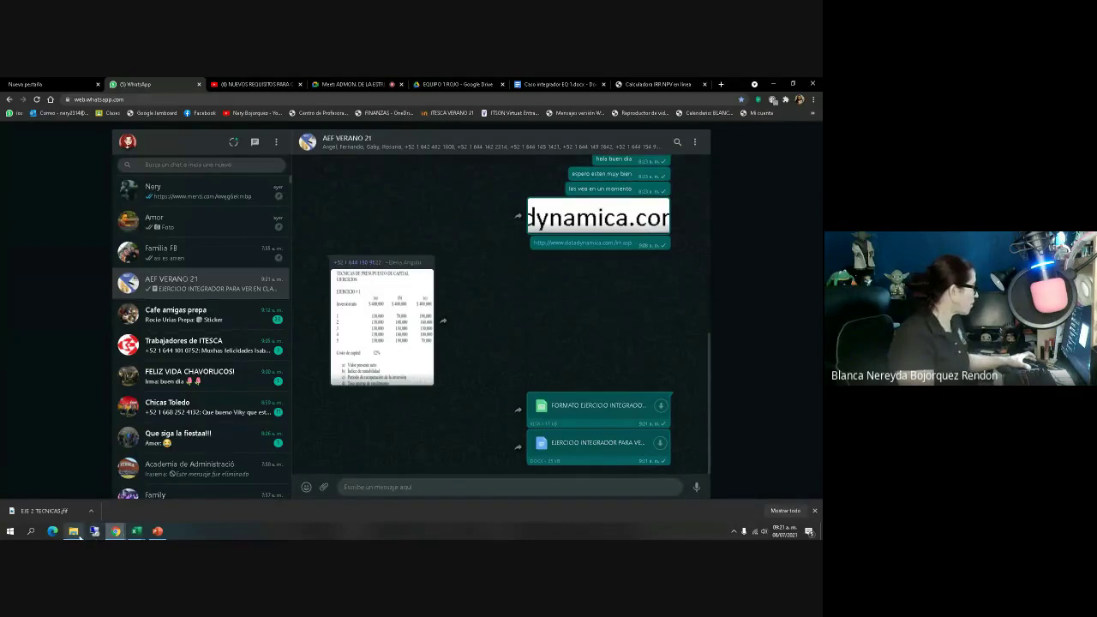
Step: Open EJERCICIO INTEGRADOR PARA VER EN CLASE VERANO 2021 from the COMPETENCIA 4 folder in Word and enlarge its text for reading
click(75, 532)
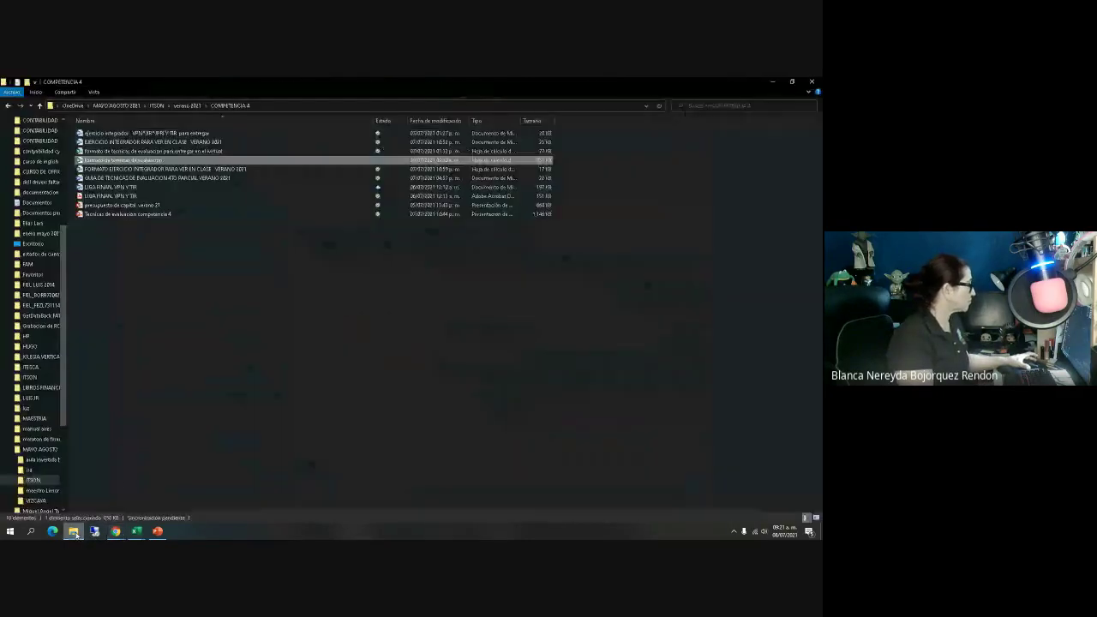
click(126, 143)
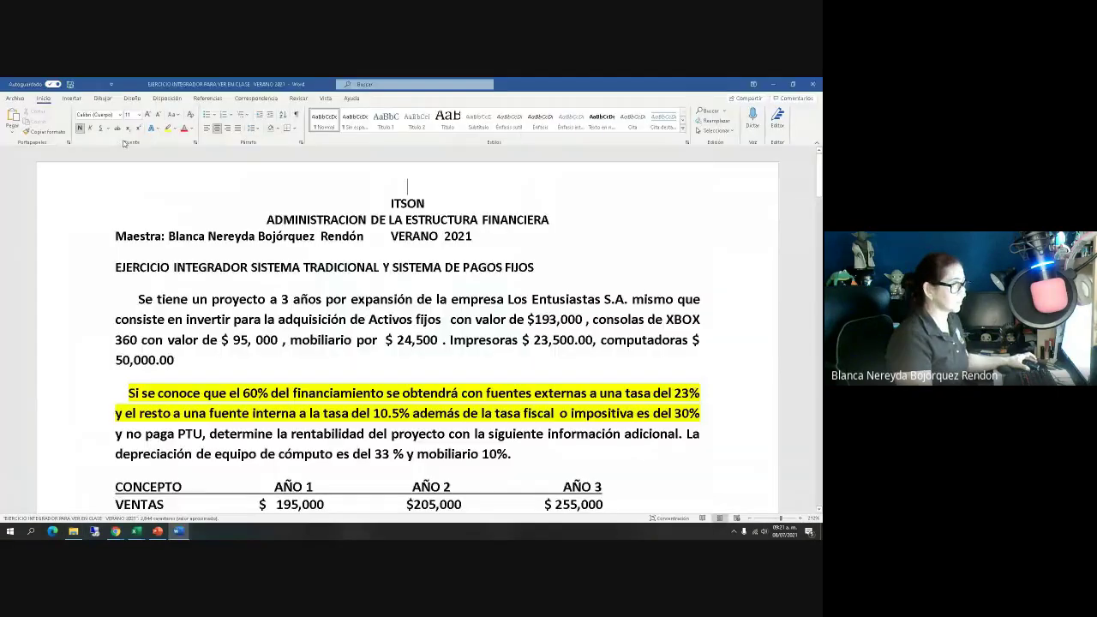
click(802, 518)
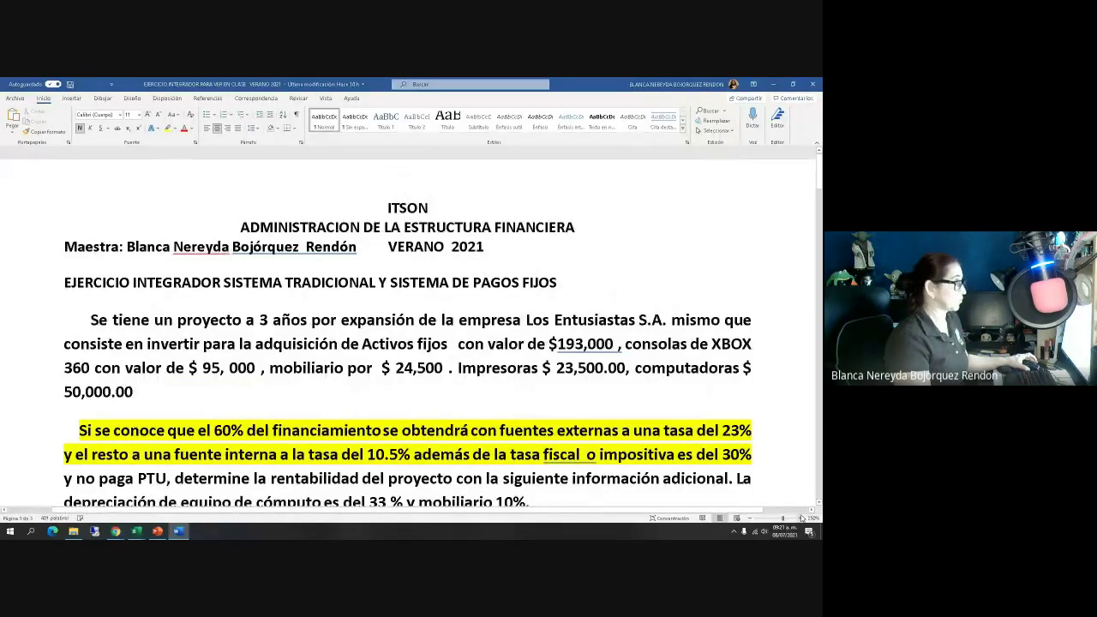
click(801, 519)
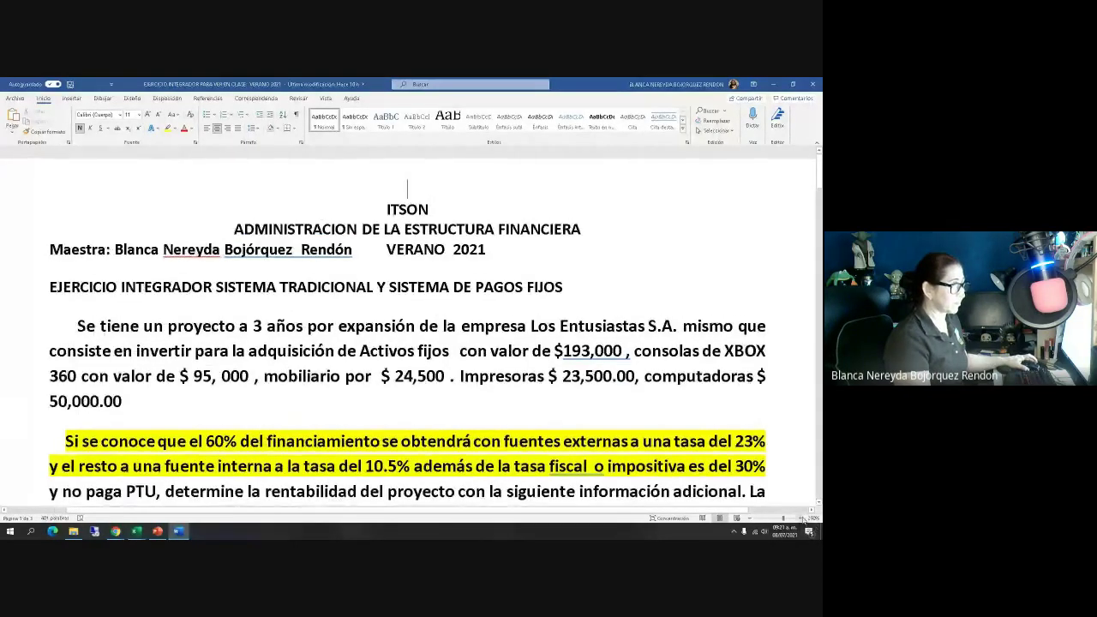
click(801, 518)
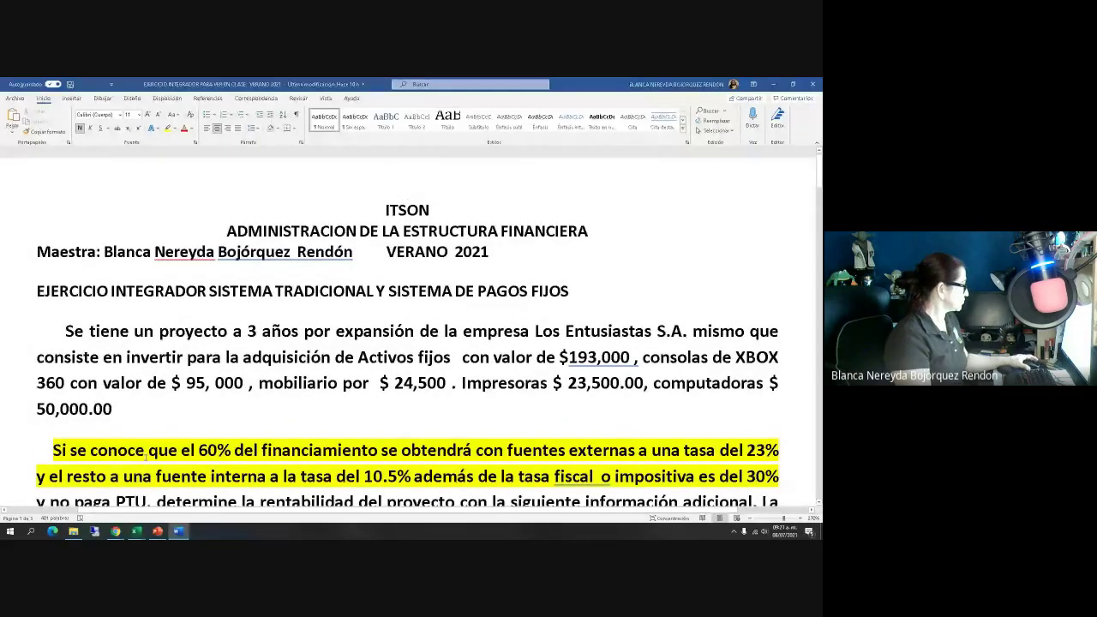
scroll(146, 456, down, 1)
scroll(146, 457, down, 2)
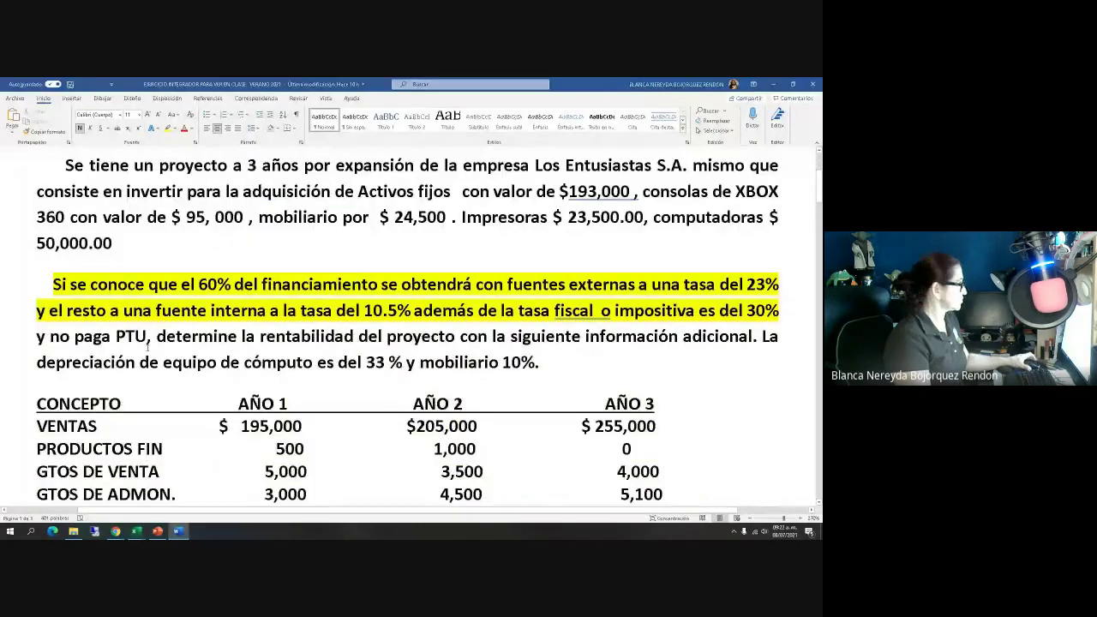
scroll(140, 362, up, 1)
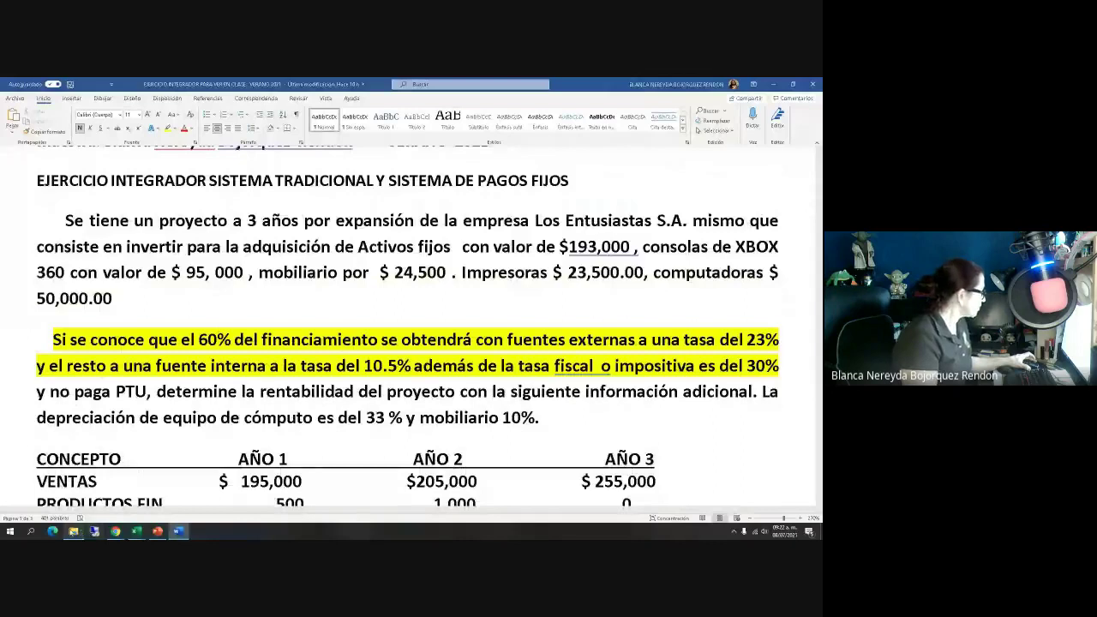
Step: Open the workbook FORMATO EJERCICIO INTEGRADOR PARA VER EN CLASE VERANO 2021 in Excel and display its paso del 1 al 6 sheet
click(73, 531)
double_click(126, 161)
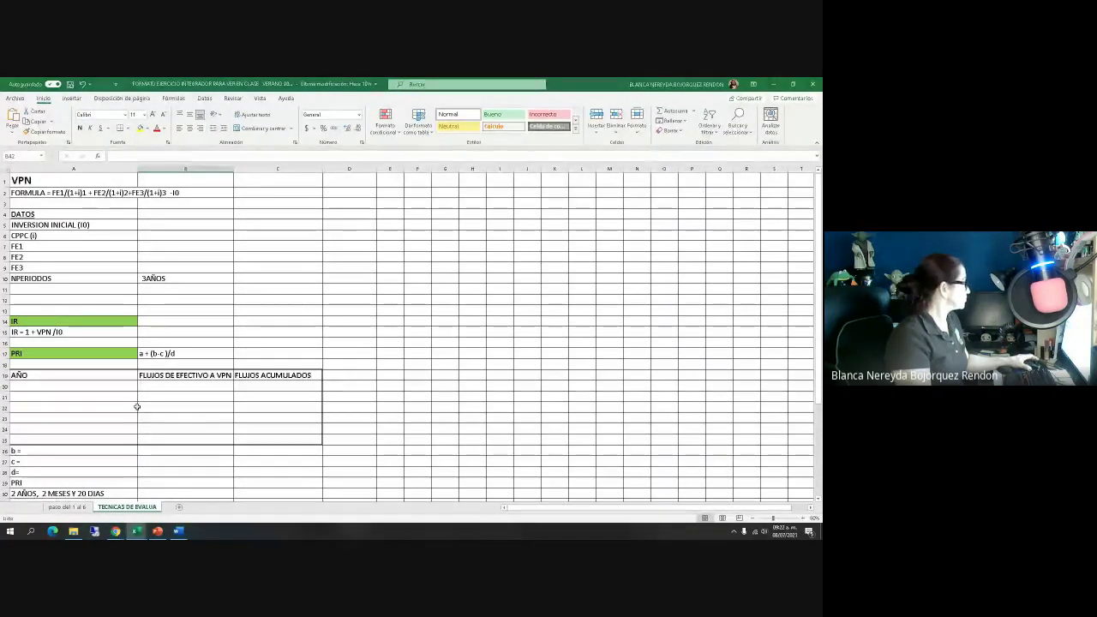
click(800, 519)
click(801, 518)
click(801, 519)
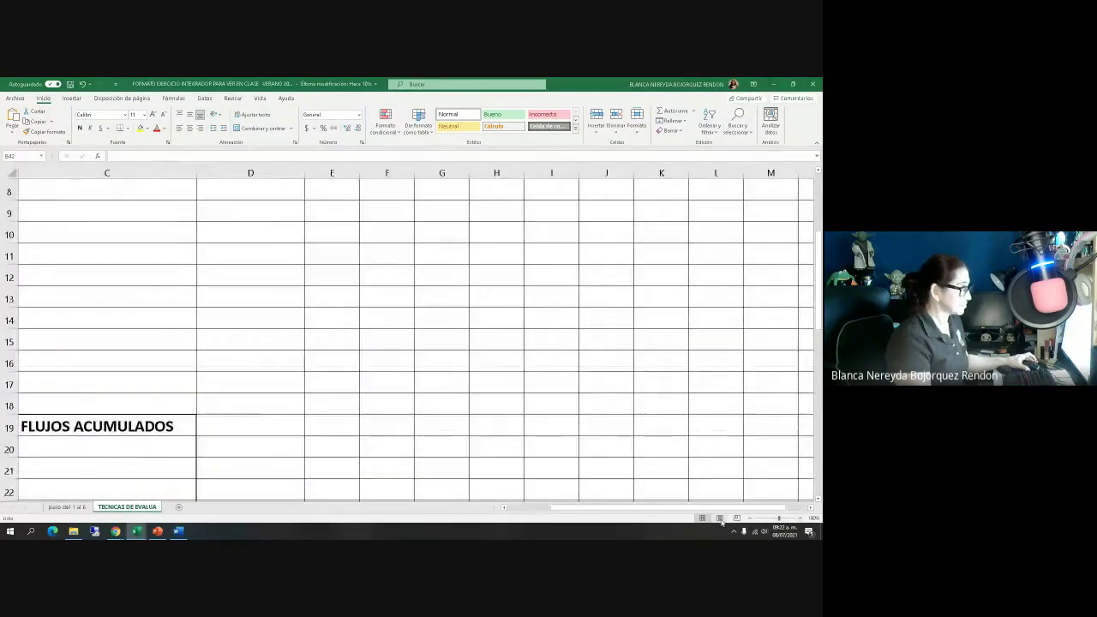
scroll(343, 385, left, 3)
scroll(194, 410, up, 3)
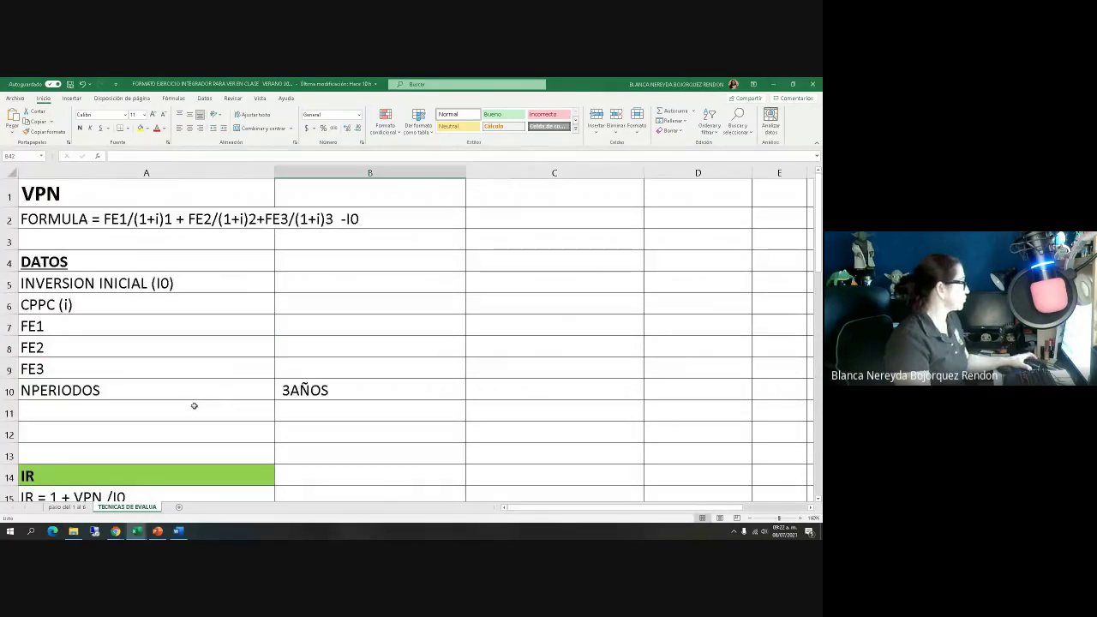
click(61, 508)
scroll(106, 451, up, 18)
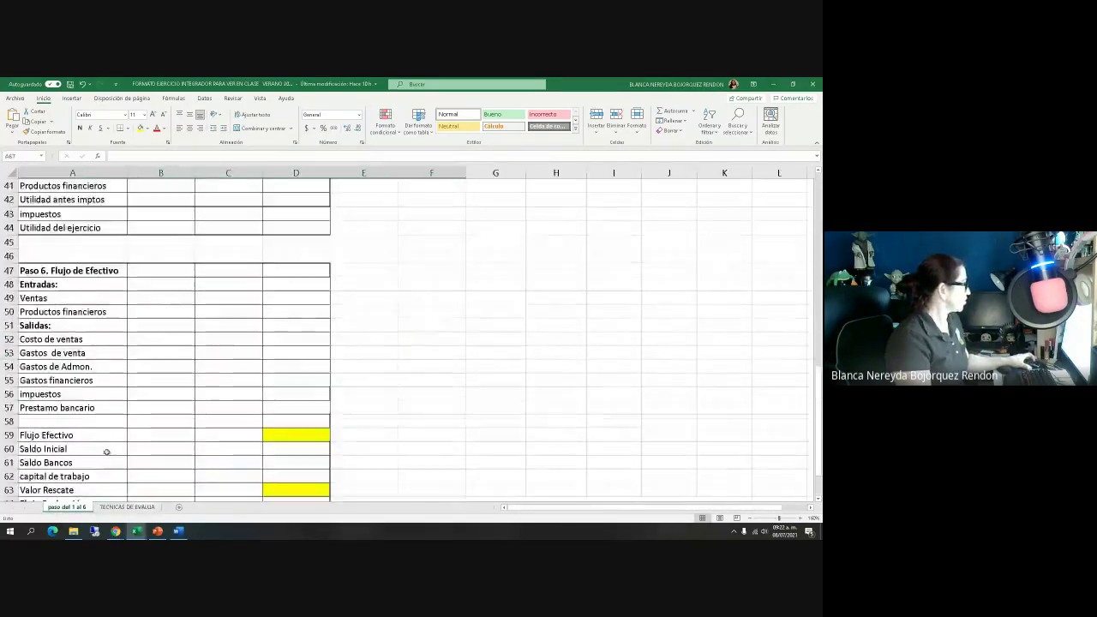
Step: Save a copy of the workbook in COMPETENCIA 4 as FORMATO EJERCICIO INTEGRADOR PARA VER EN CLASE VERANO 2021 CONTESTADO
click(15, 98)
click(27, 198)
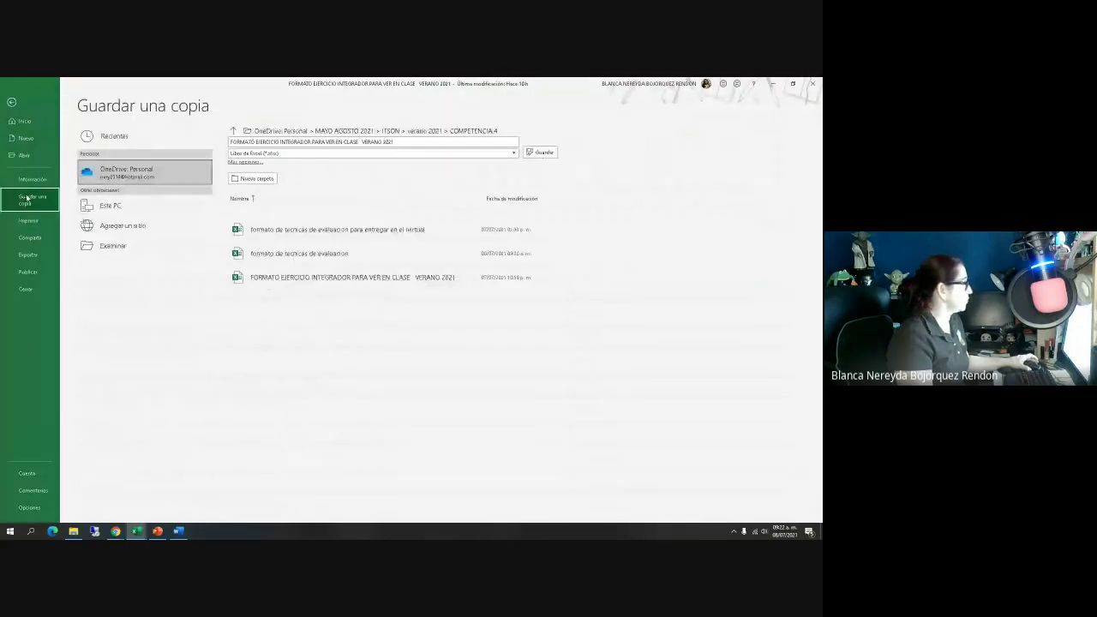
click(101, 249)
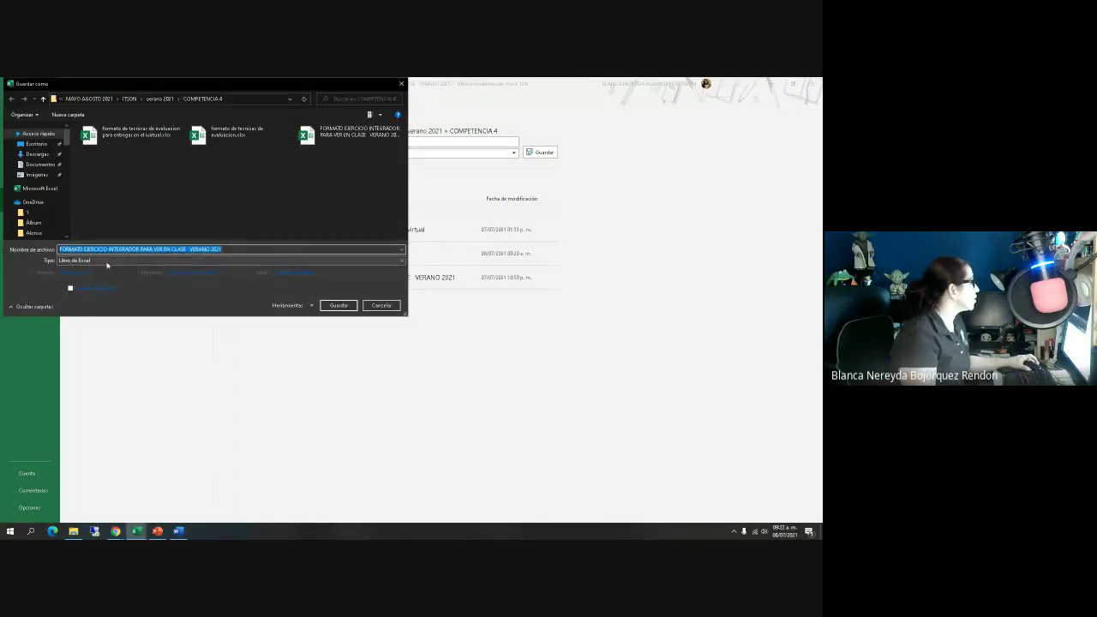
click(225, 249)
text(C)
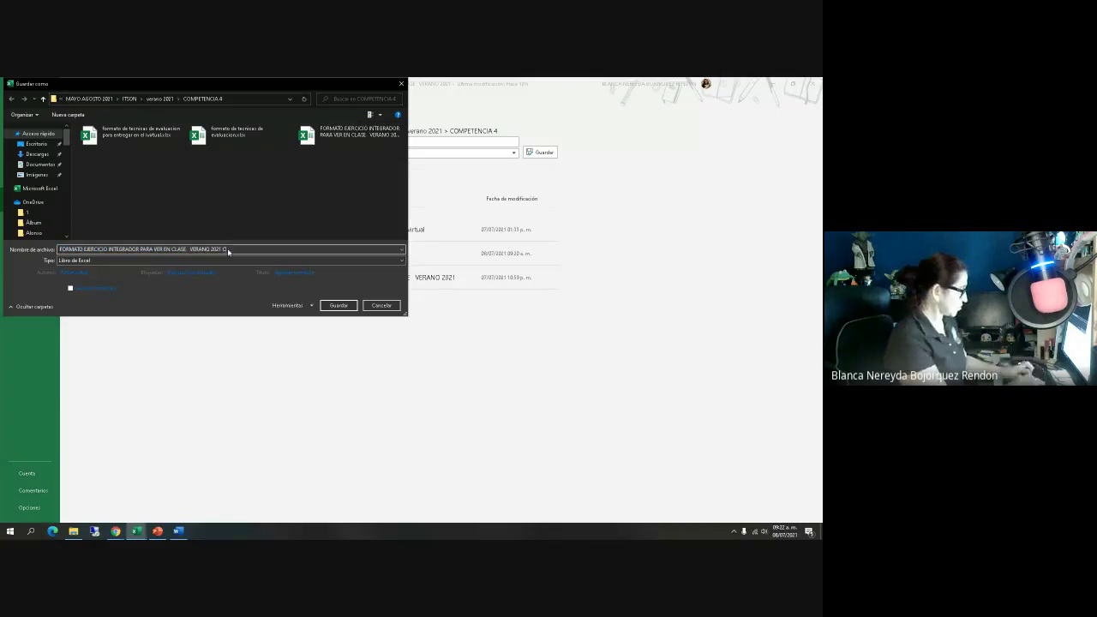
text(ONTESTADO)
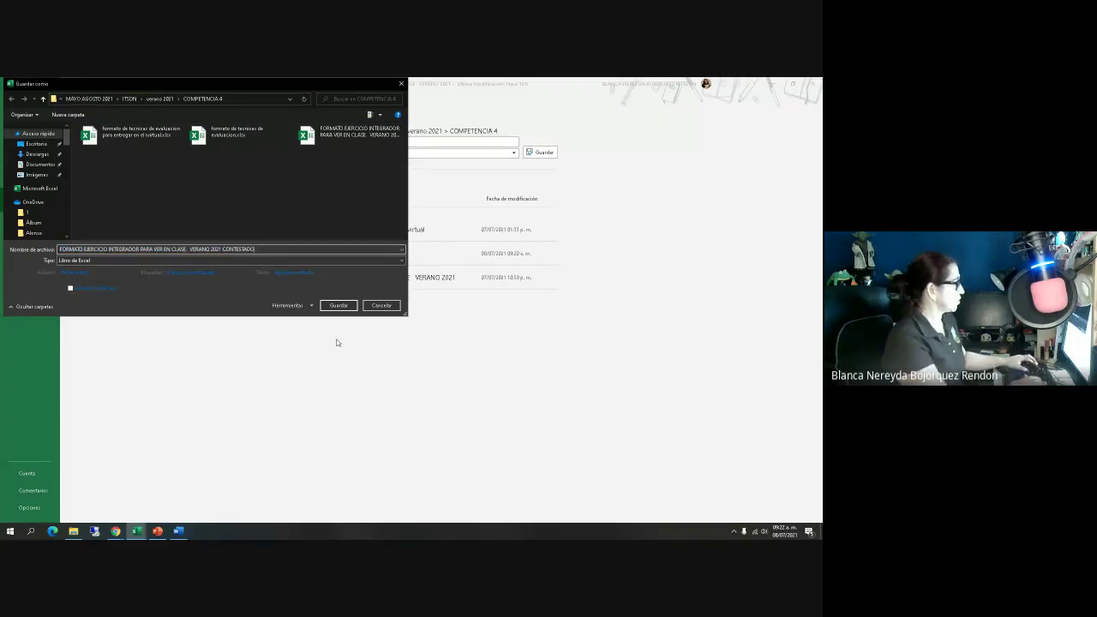
click(339, 306)
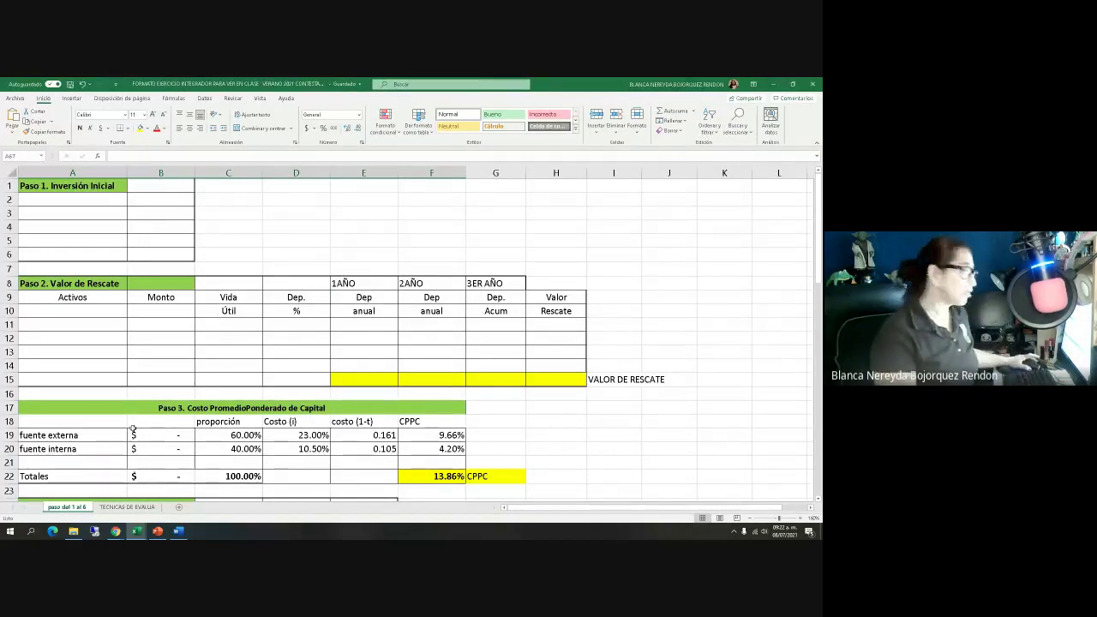
Step: Enlarge the paso del 1 al 6 sheet to examine the Paso 1 Inversión Inicial and Paso 2 Valor de Rescate tables
click(800, 518)
click(800, 518)
click(799, 518)
click(800, 518)
click(799, 519)
click(800, 519)
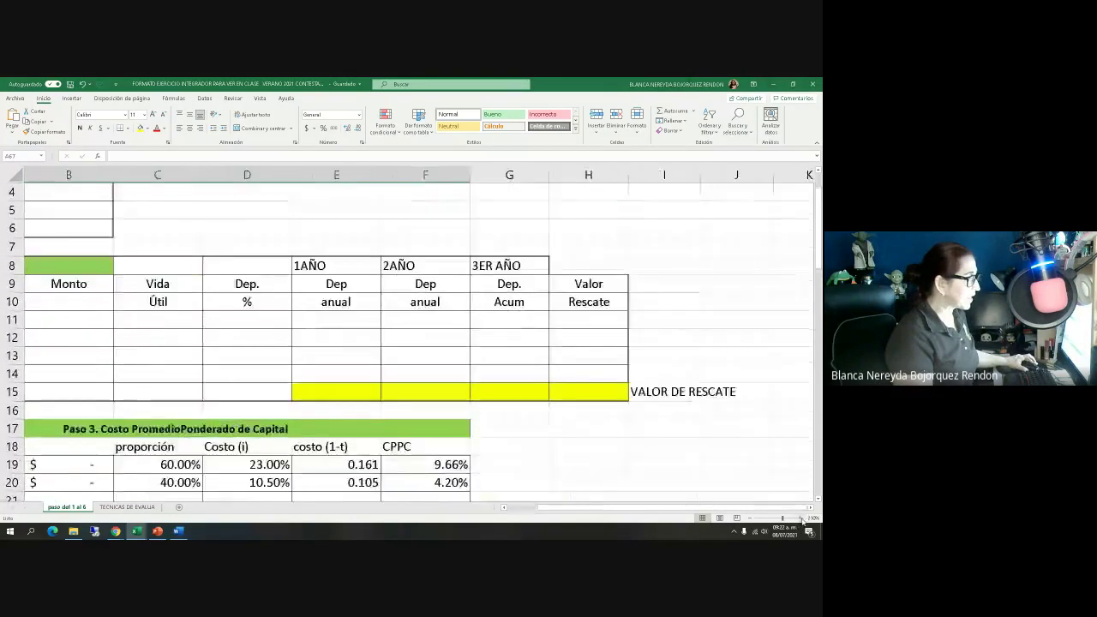
click(800, 518)
click(503, 507)
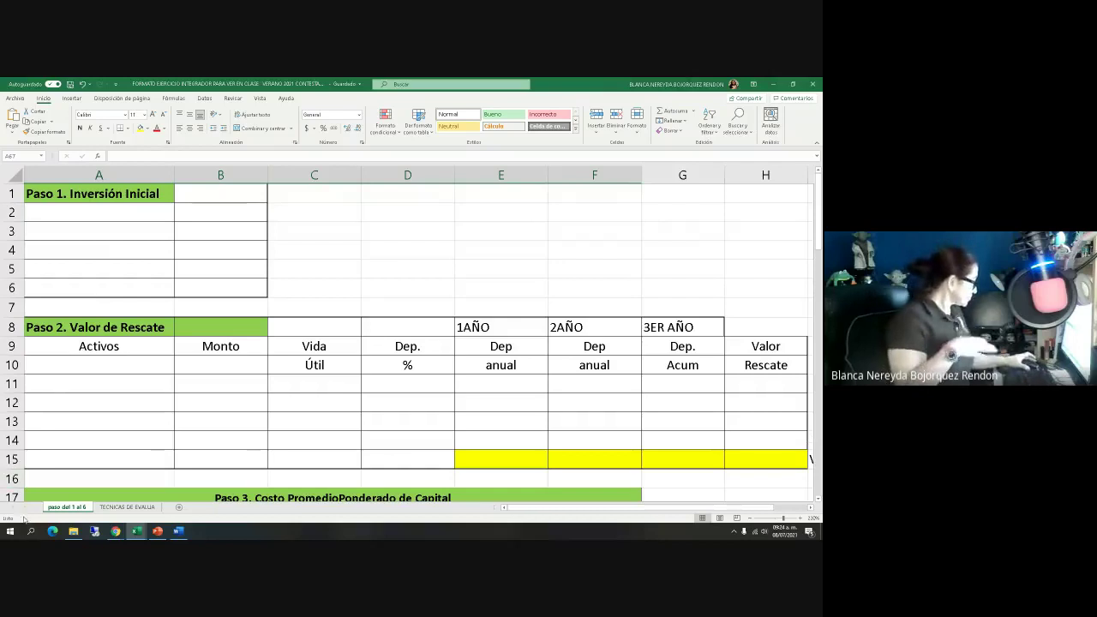
Step: Switch to the Word exercise and read the investment amounts, financing rates, yearly figures and list of required results
click(179, 532)
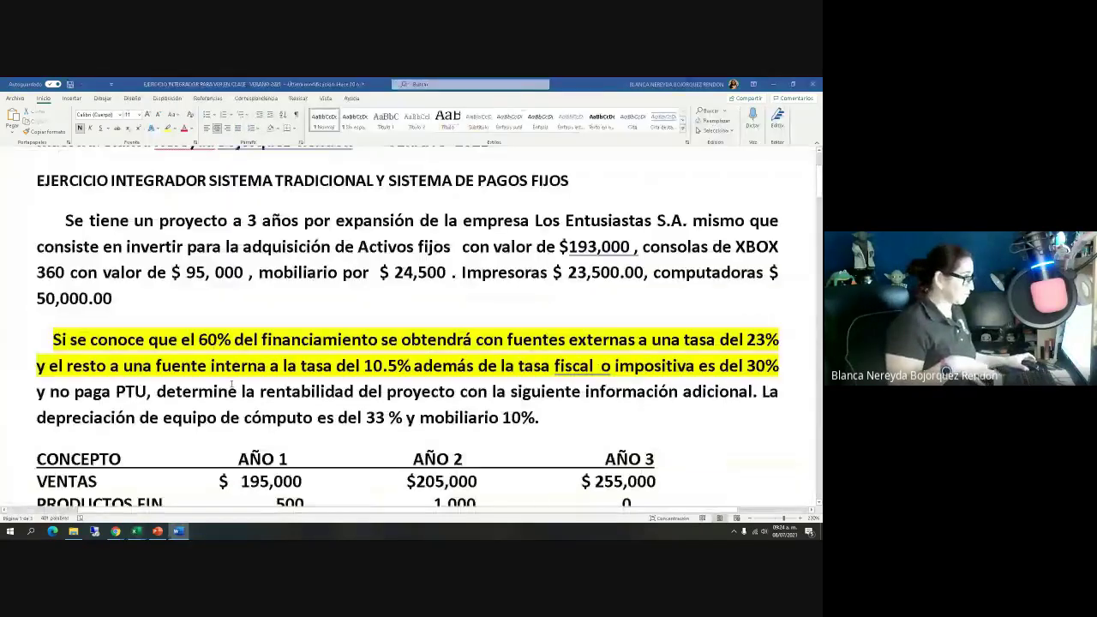
scroll(231, 382, up, 3)
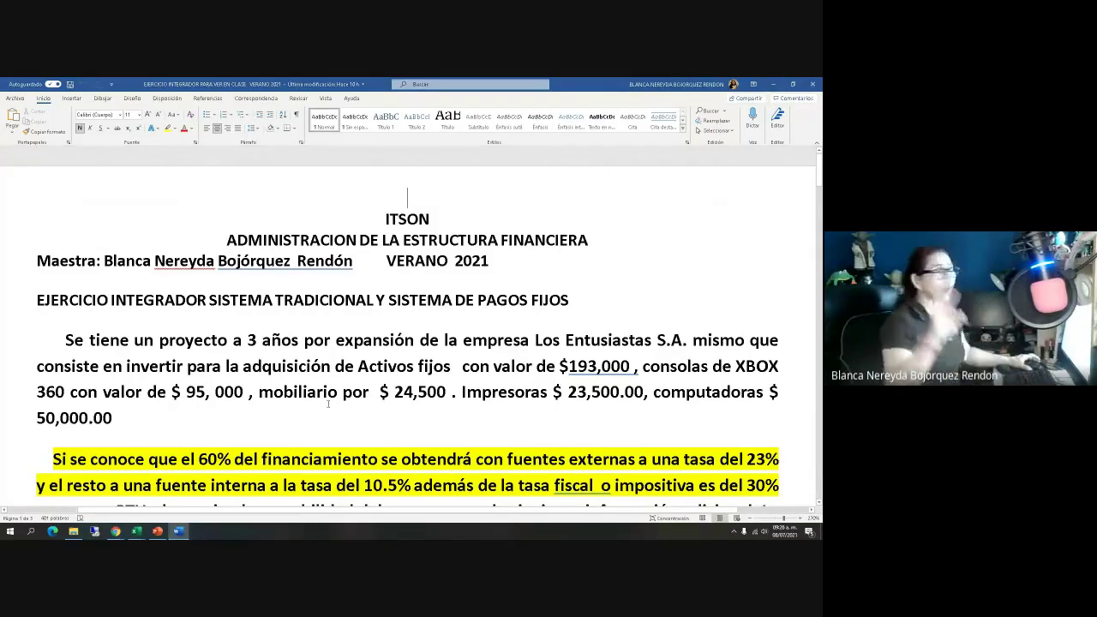
scroll(328, 404, down, 1)
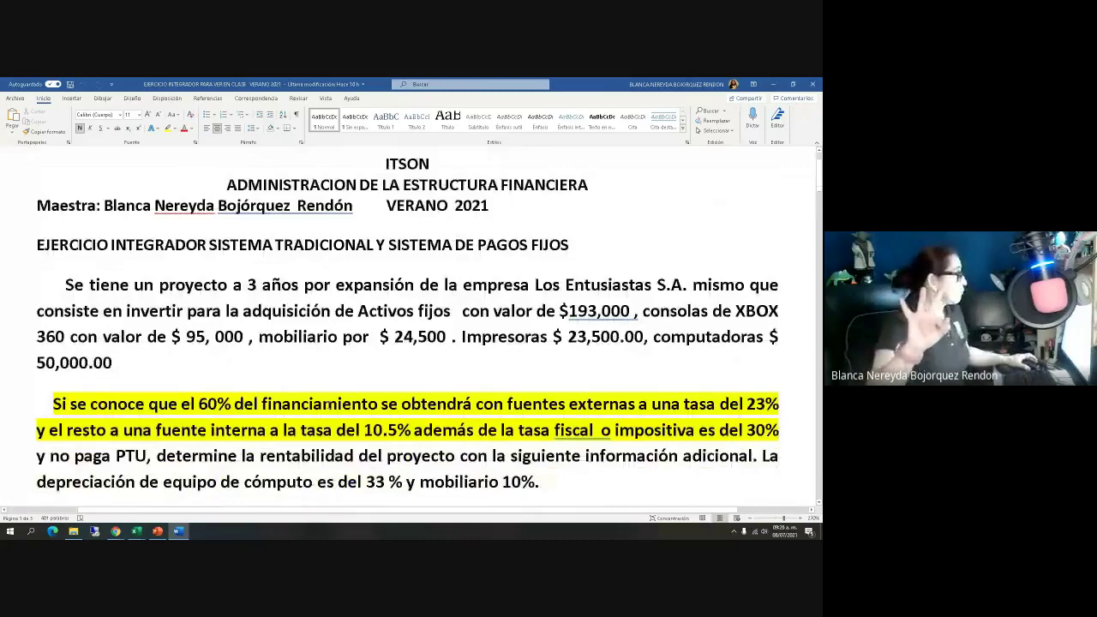
scroll(408, 326, down, 1)
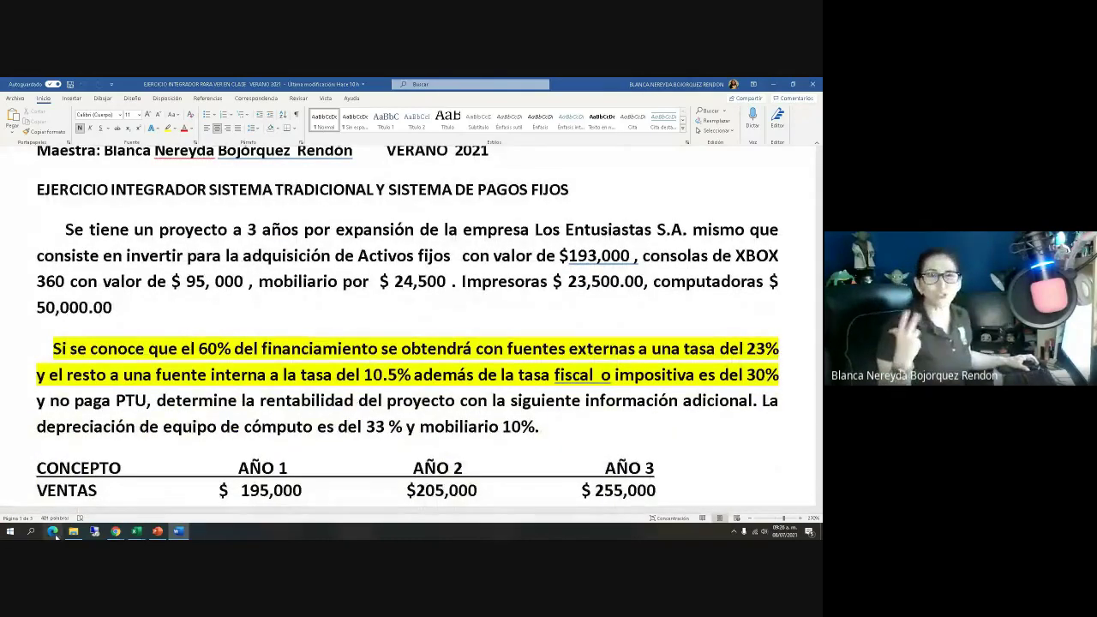
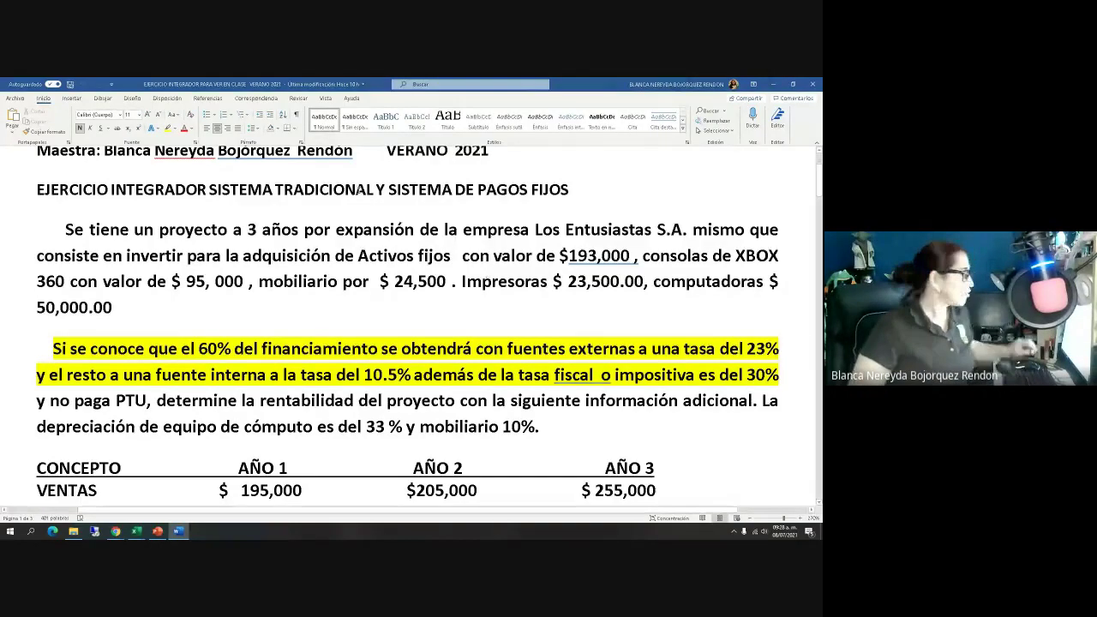
scroll(291, 218, down, 3)
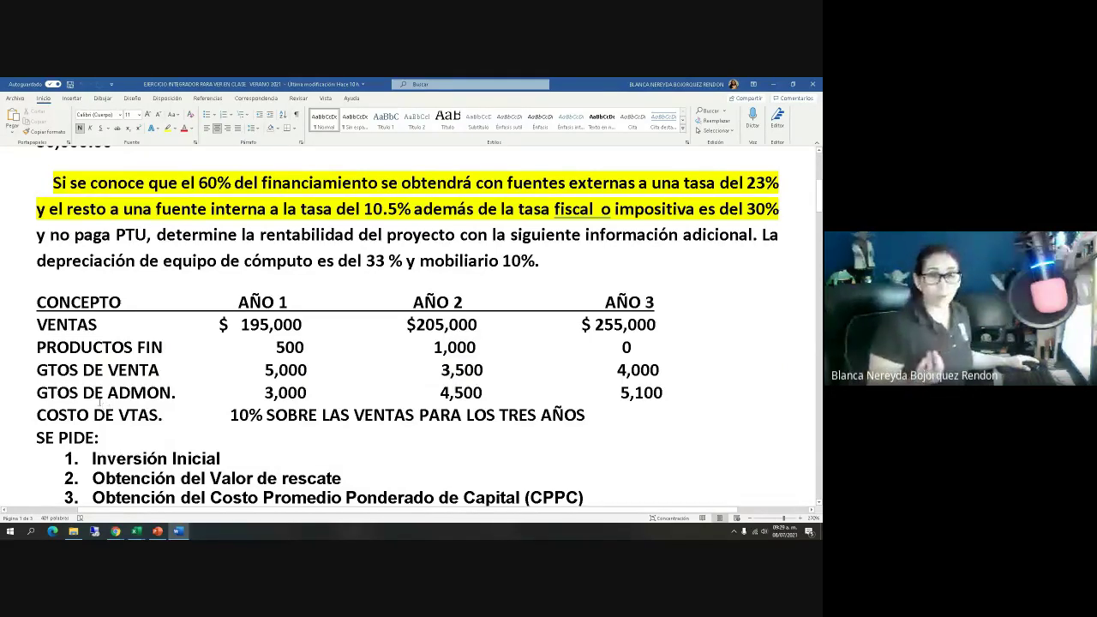
scroll(96, 401, down, 2)
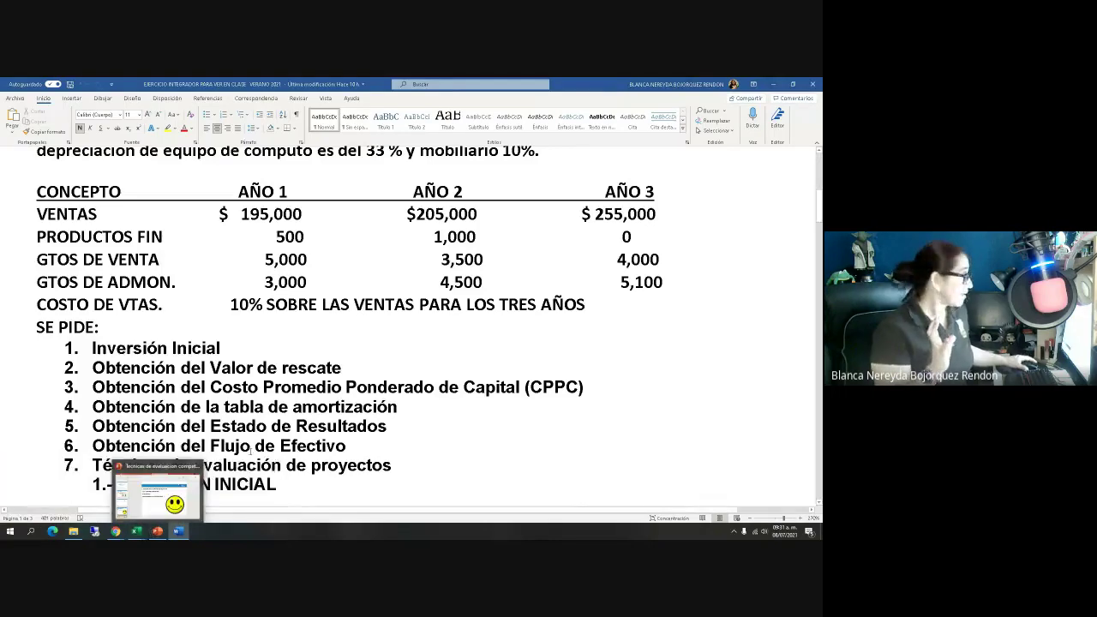
Step: Review the blank answer tables in the exercise document, from initial investment through amortization to cash flow
scroll(242, 445, down, 4)
scroll(241, 391, down, 4)
scroll(240, 387, up, 3)
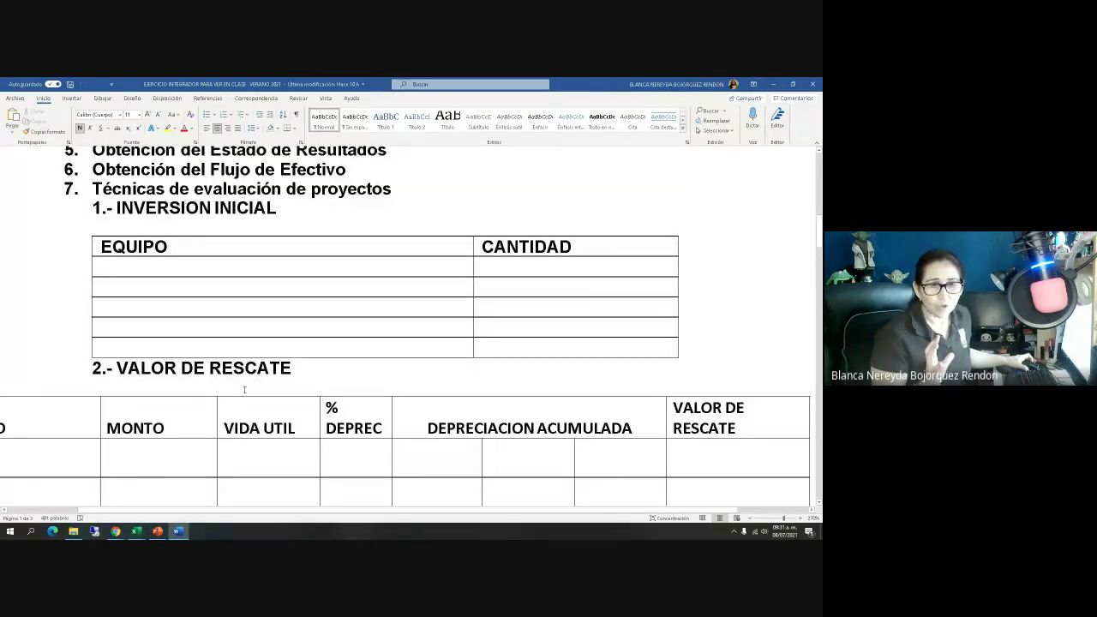
scroll(244, 389, up, 1)
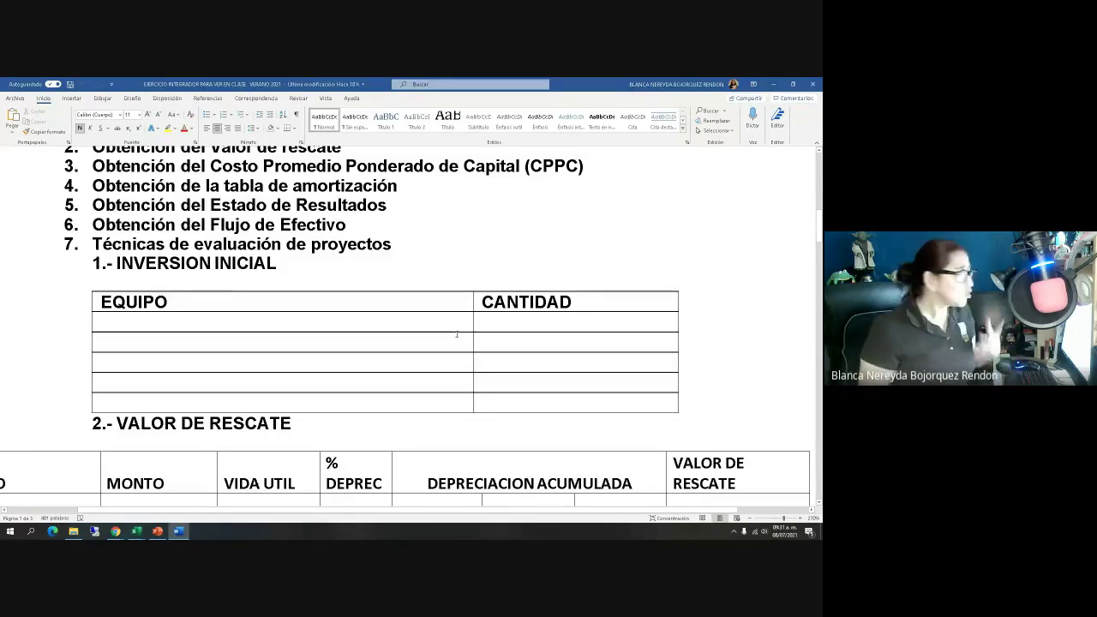
scroll(304, 254, down, 15)
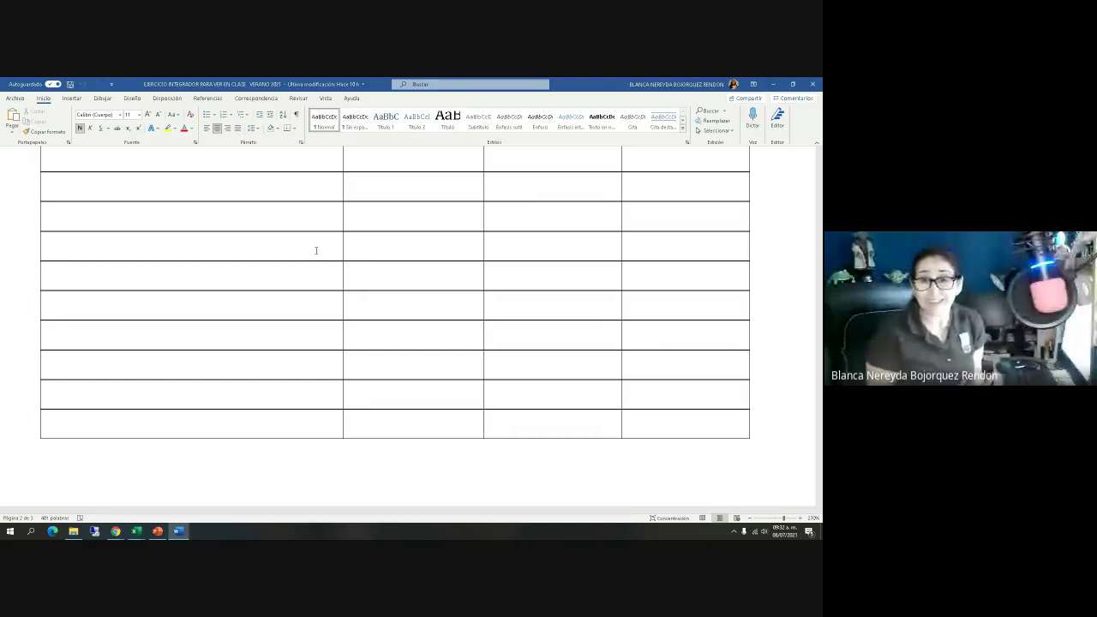
scroll(311, 252, down, 10)
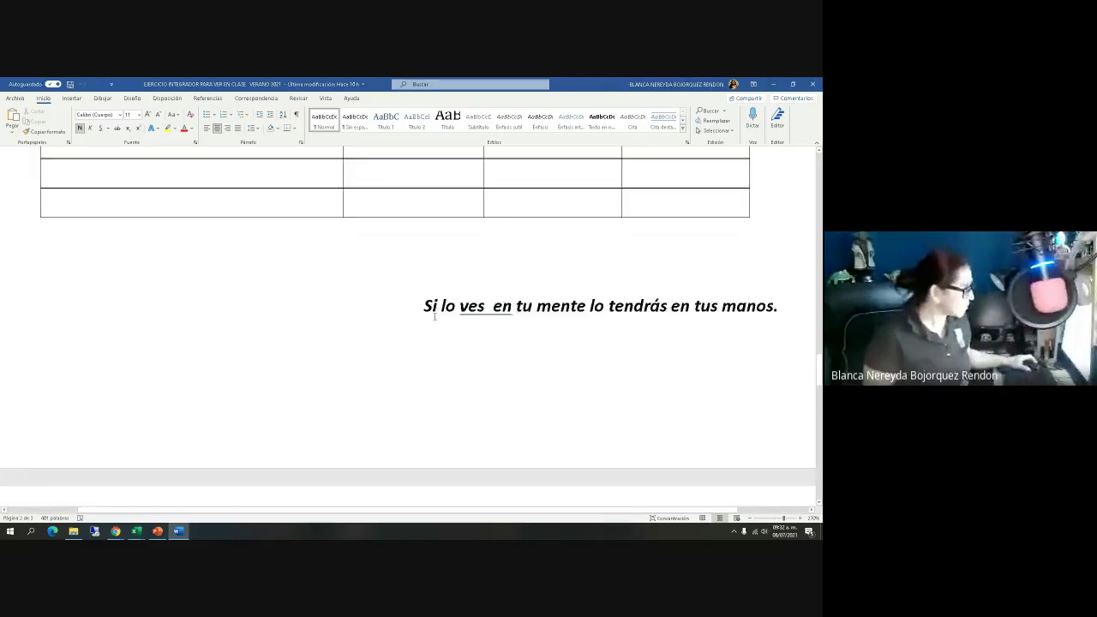
scroll(422, 312, down, 10)
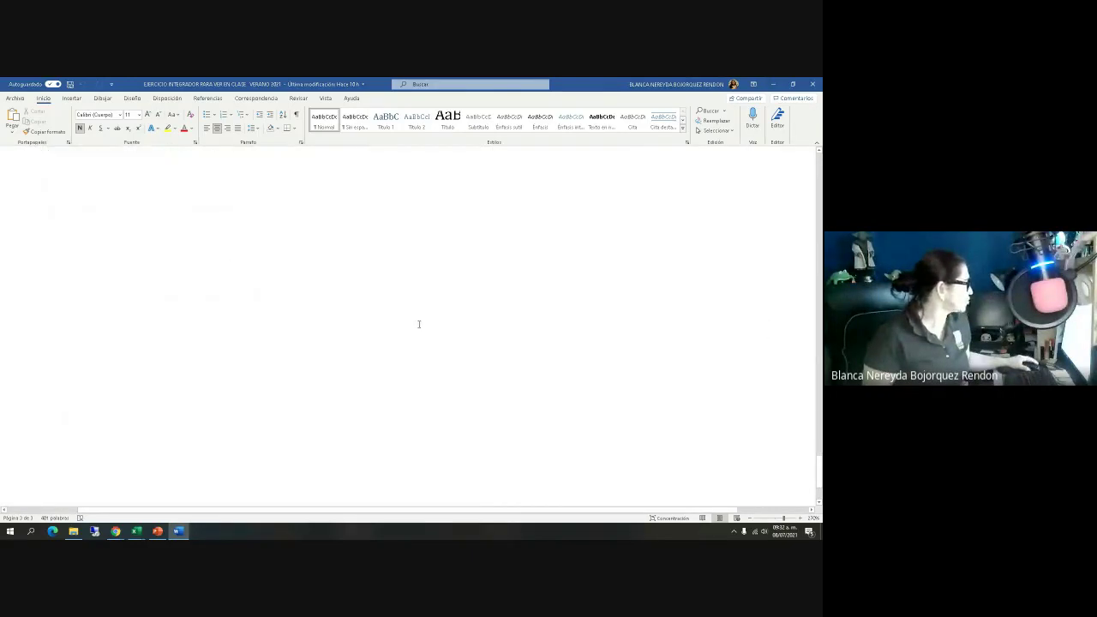
scroll(419, 322, up, 15)
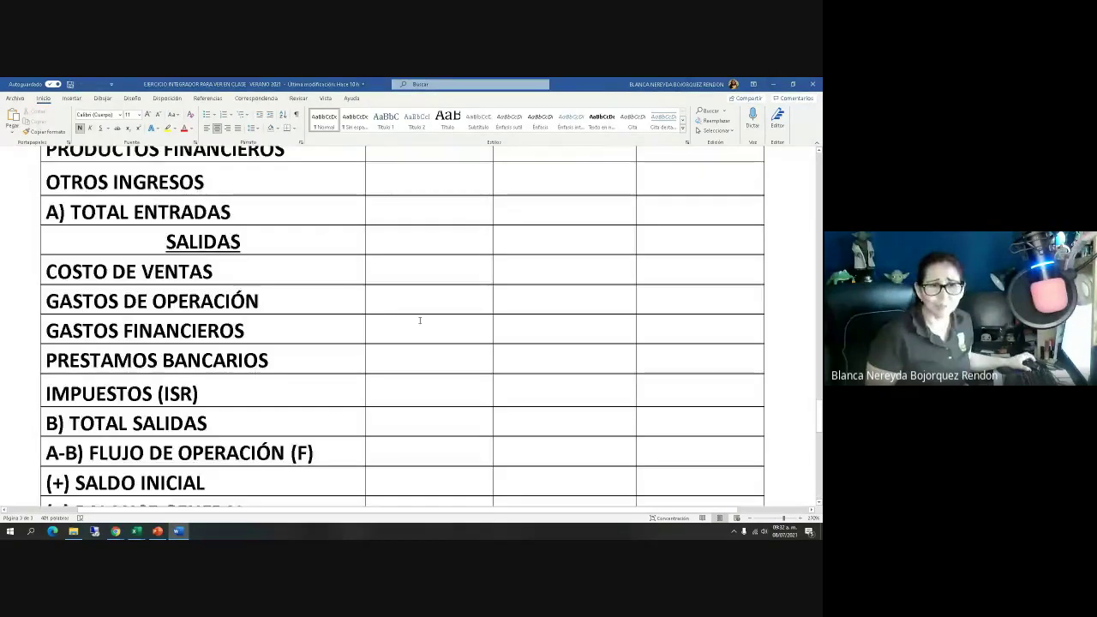
scroll(371, 302, up, 5)
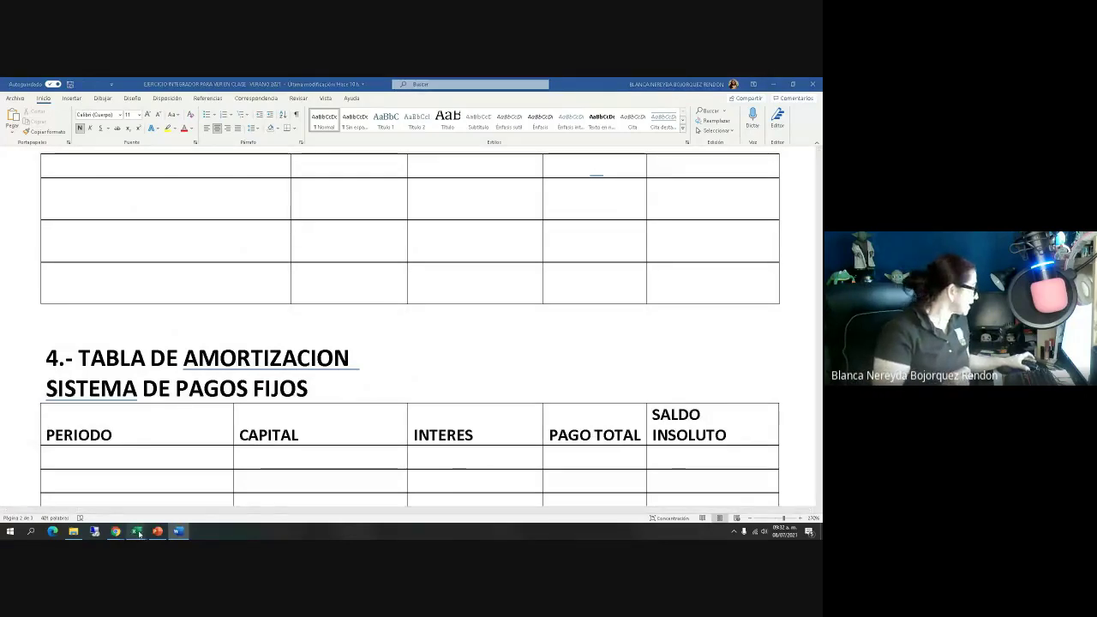
Step: Switch back to the CONTESTADO workbook in Excel at the Paso 1 Inversión Inicial table
mouse_move(137, 532)
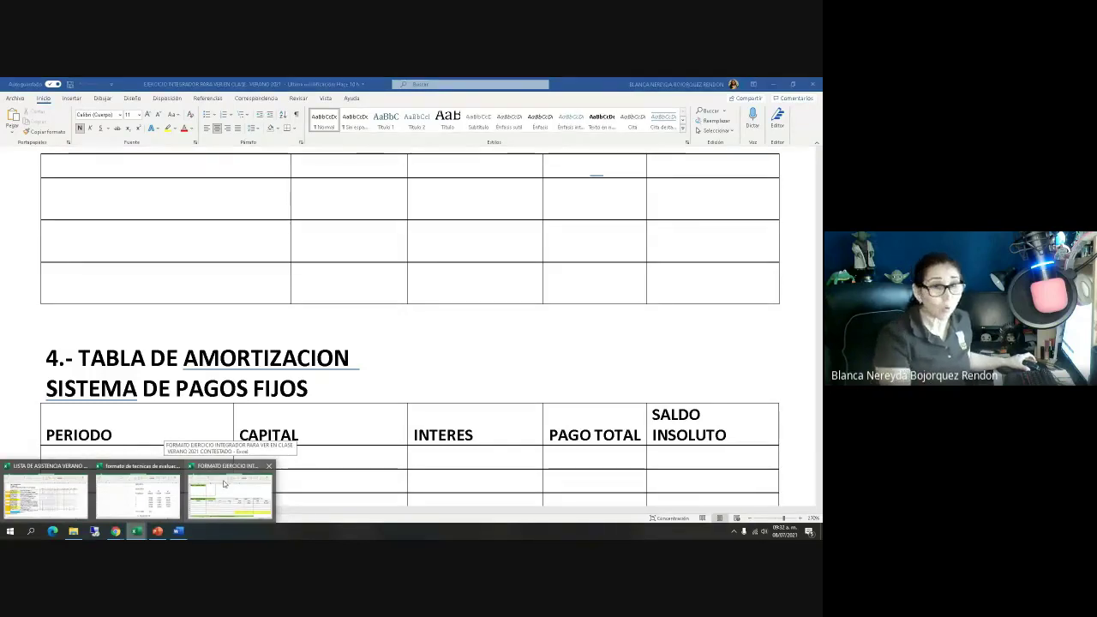
click(234, 488)
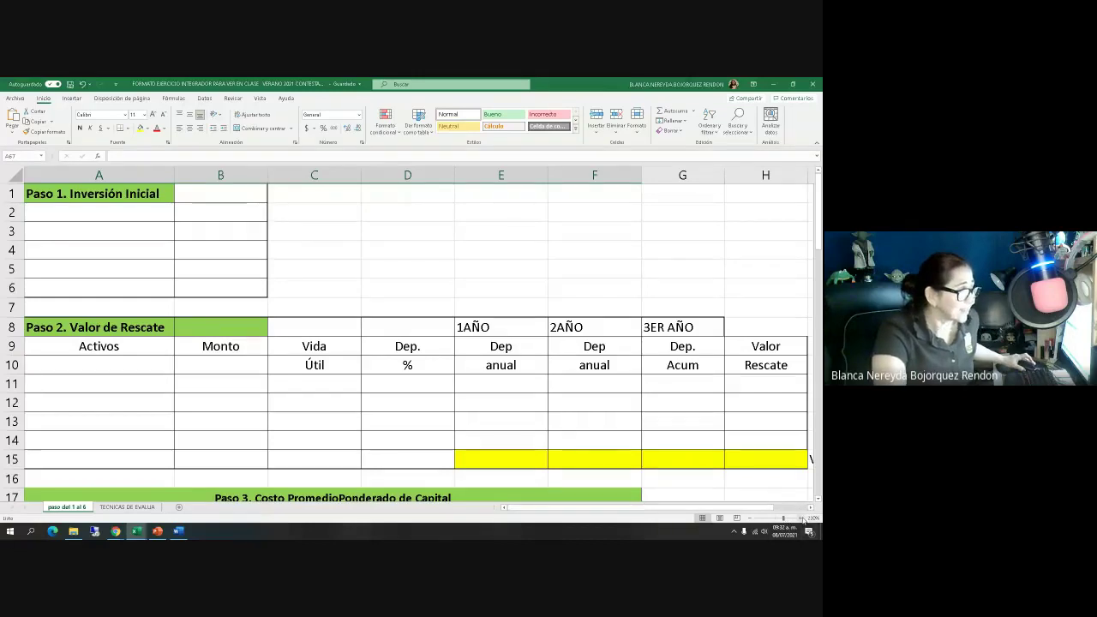
Step: Insert three blank rows above the Paso 1 Inversión Inicial table on the paso del 1 al 6 sheet
click(799, 519)
click(800, 518)
scroll(366, 402, up, 1)
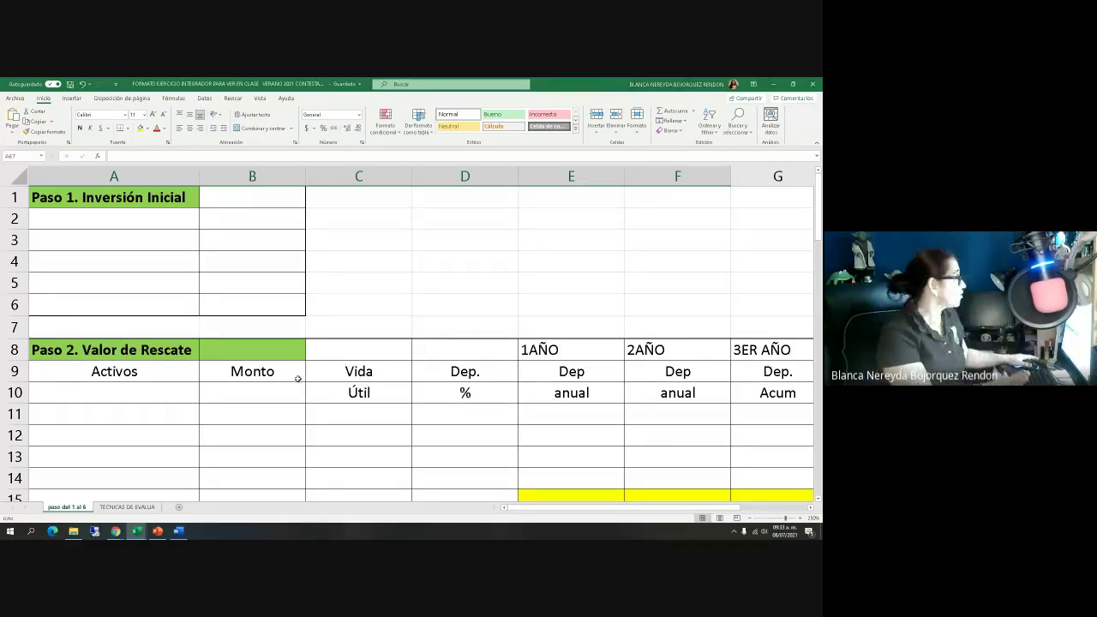
click(5, 197)
drag(4, 197, 4, 238)
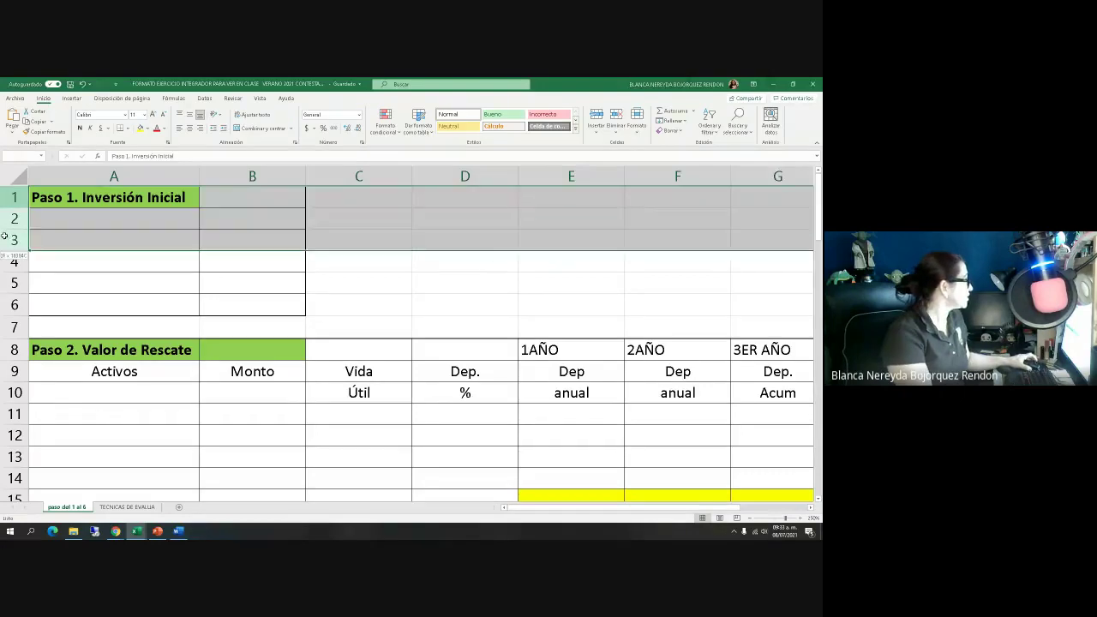
right_click(34, 234)
click(69, 306)
drag(250, 300, 250, 283)
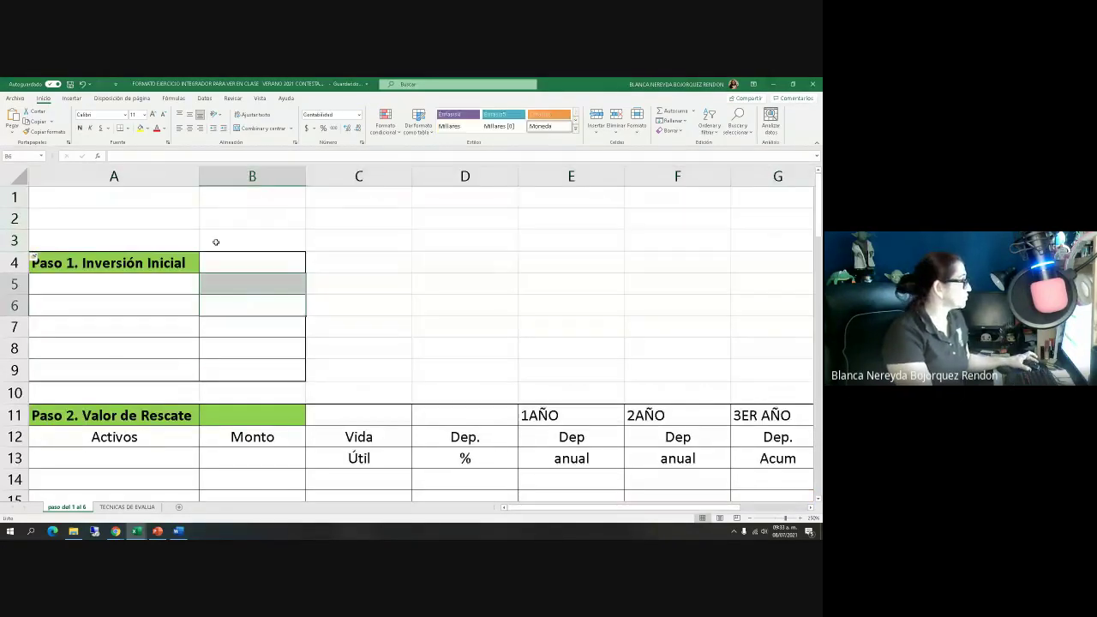
Step: Begin the sheet title in cell B1 with PROYECTO DE INVERSION DE LA EMPRESA
click(247, 202)
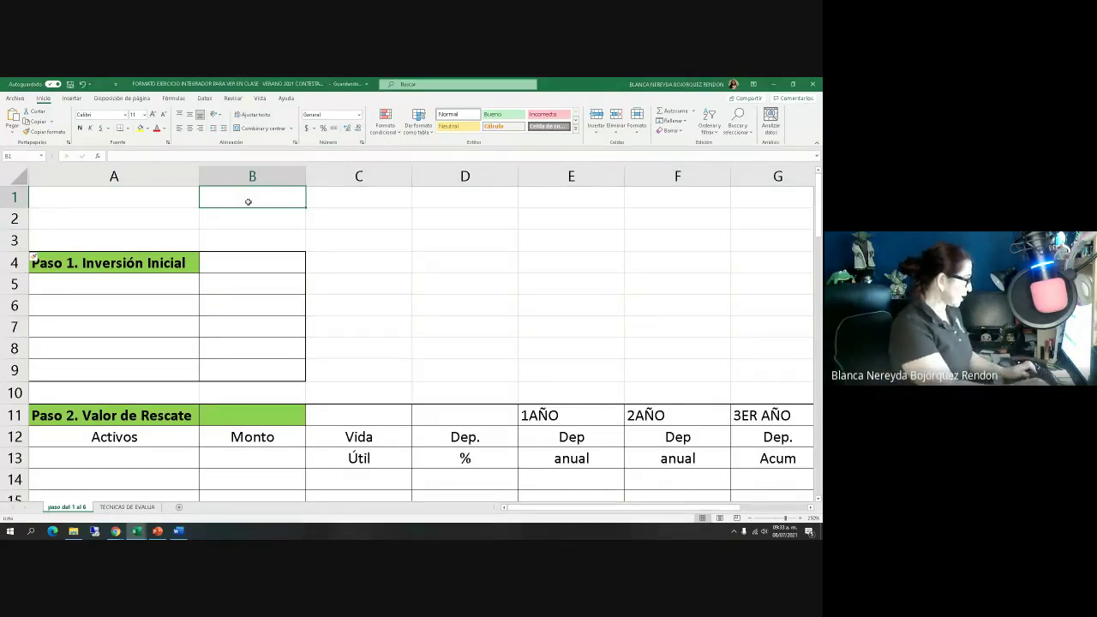
text(PROYECTO D)
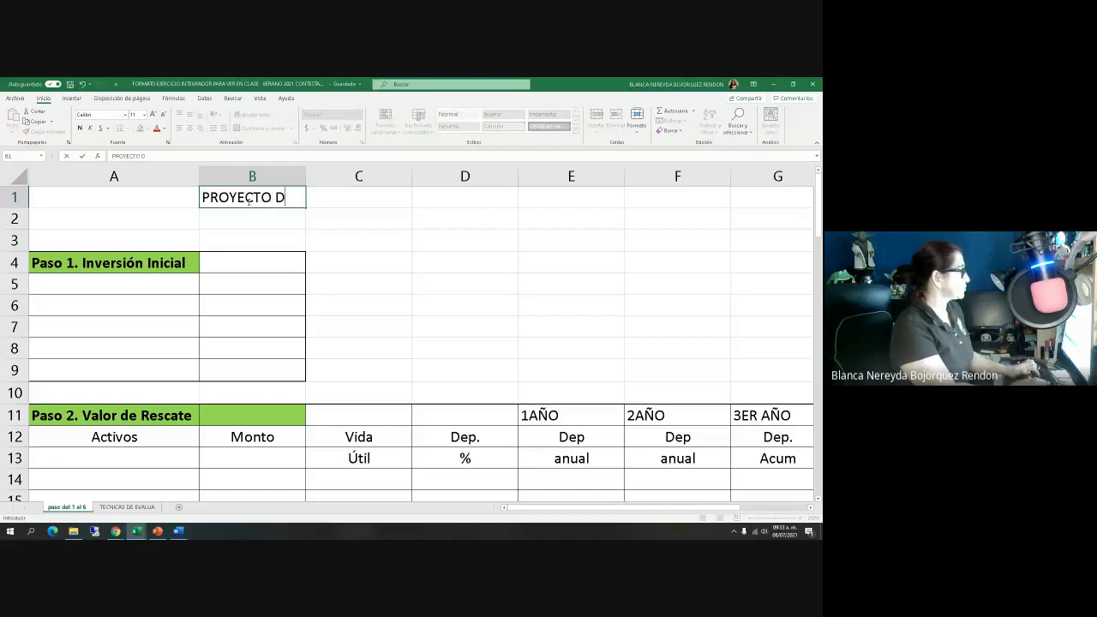
text(E INVERSION DE LA )
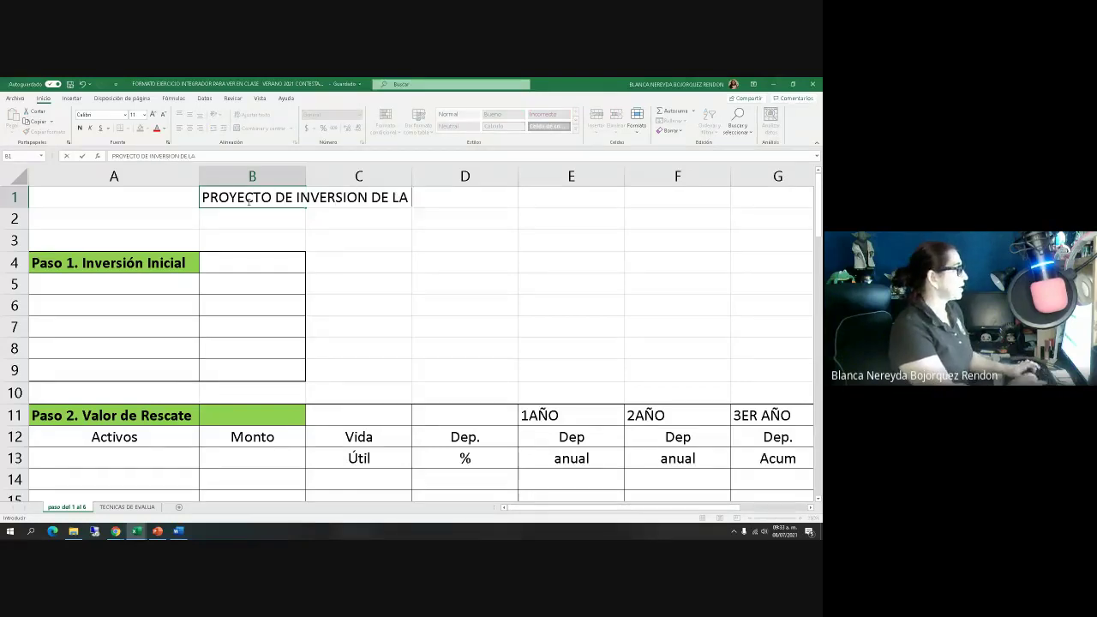
text(EMPO)
key(BackSpace)
text(RESA)
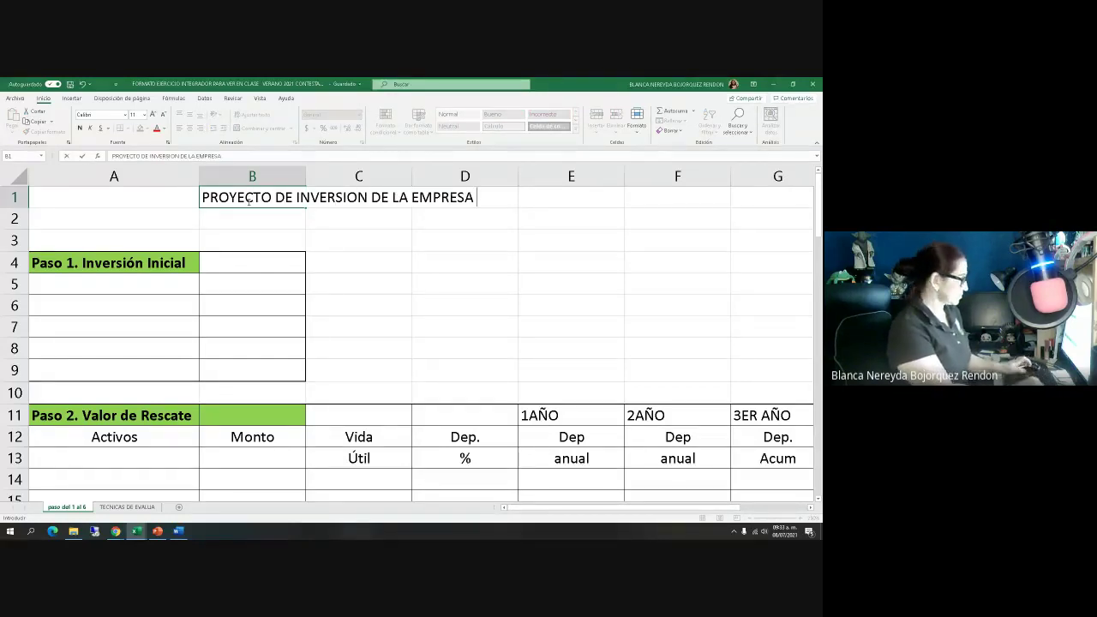
Step: Look up the company name in the Word exercise and complete the Excel title in B1 with LOS ENTUSIASTAS SA
key(alt+Tab)
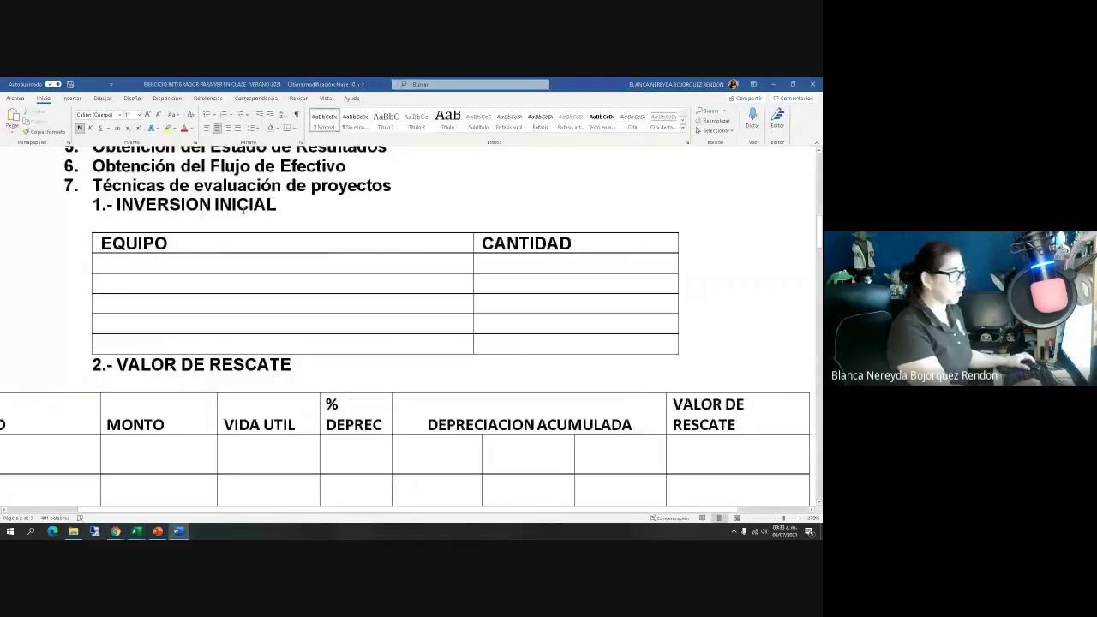
scroll(244, 209, up, 15)
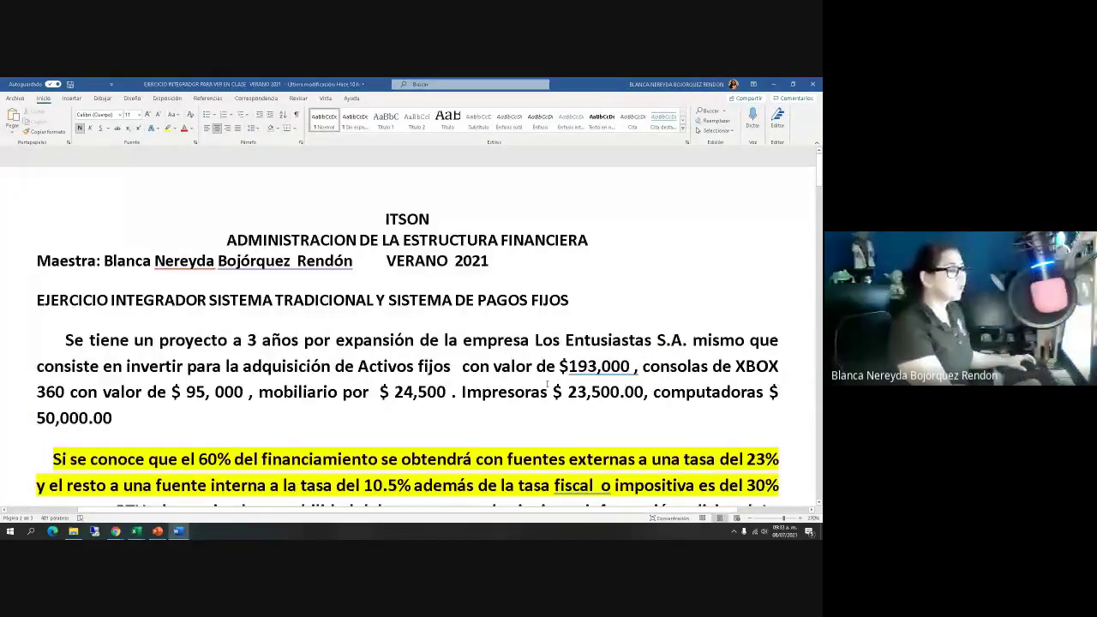
key(alt+Tab)
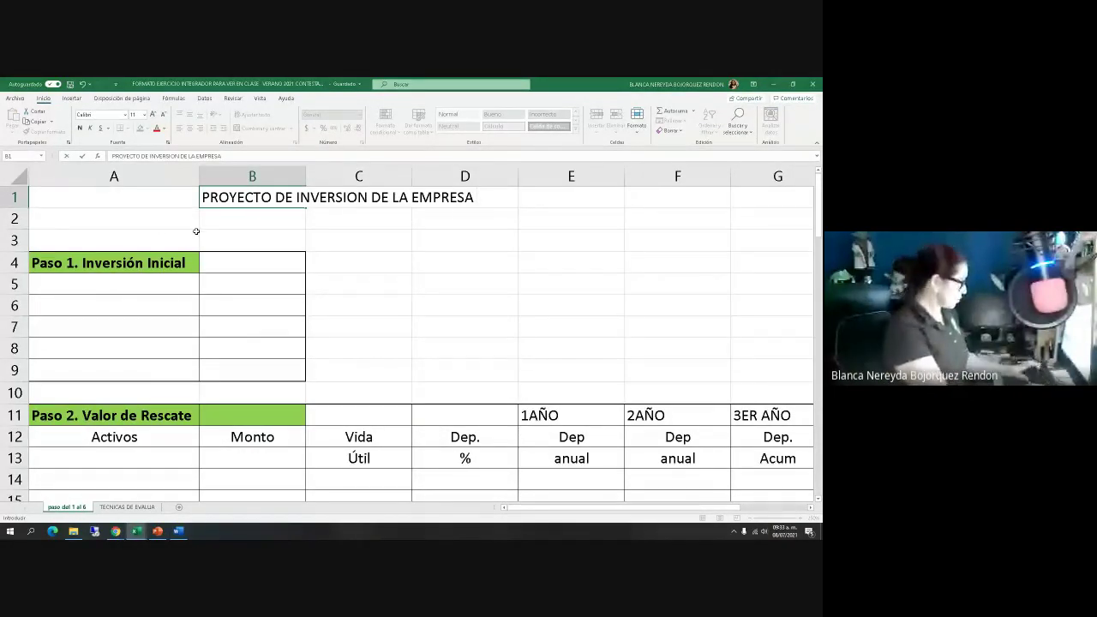
text(LOS ENTUSIASTE)
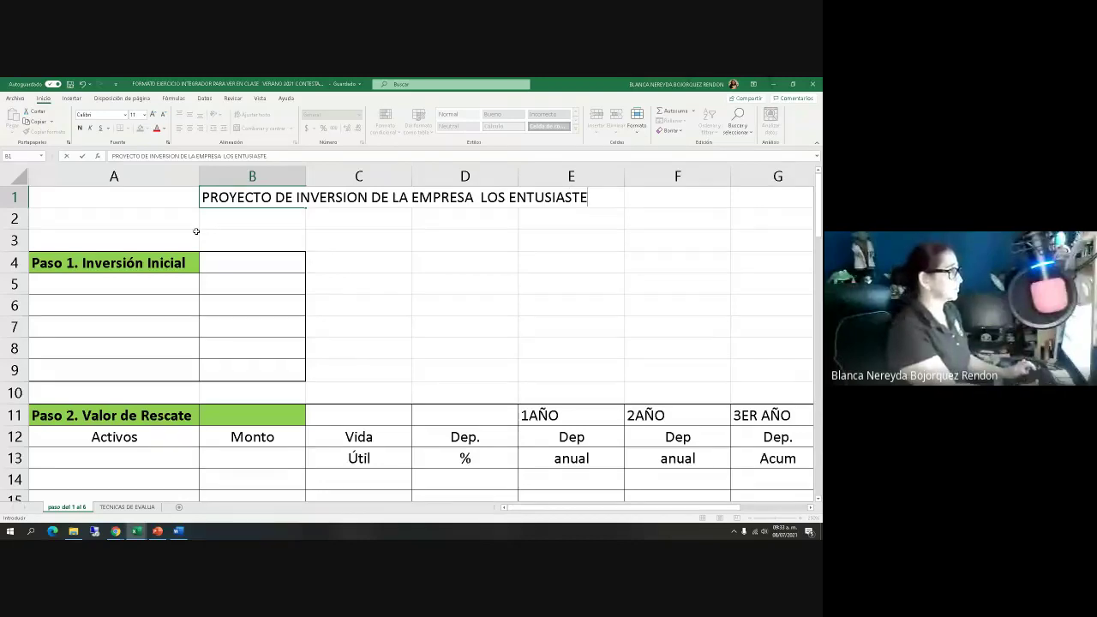
key(BackSpace)
text(AS SA)
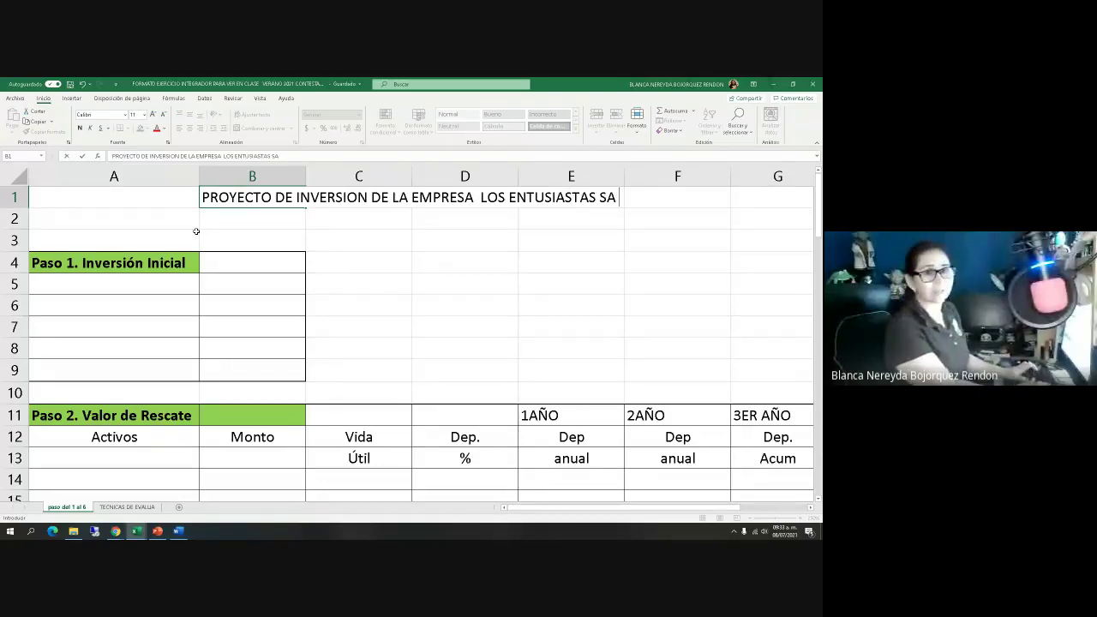
drag(221, 299, 216, 284)
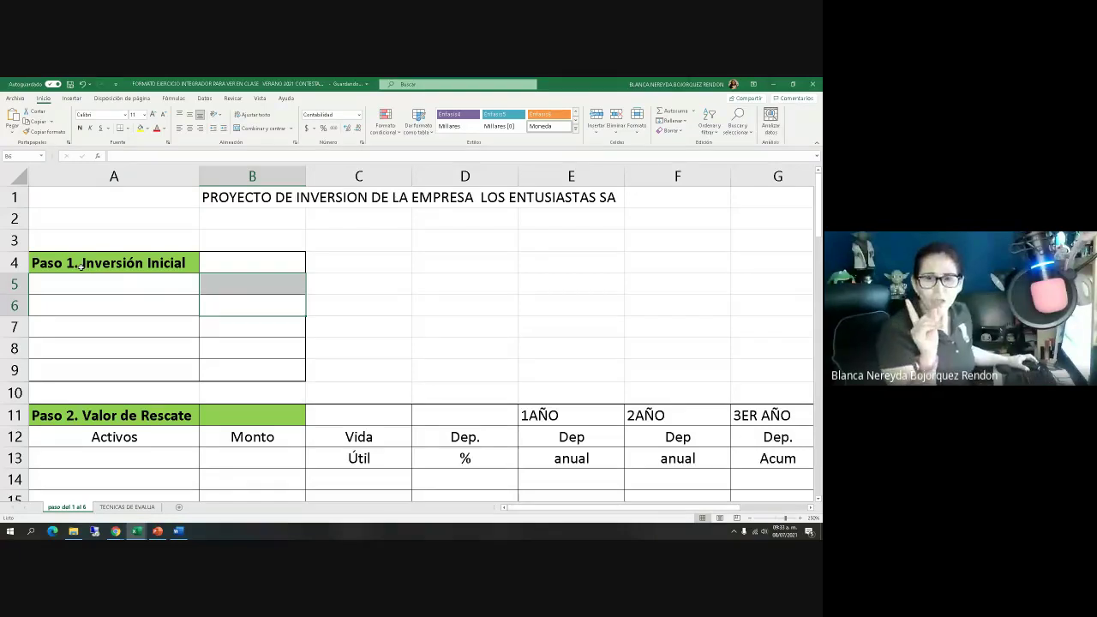
Step: Check the listed assets in the Word exercise and enter CONSOLAS DE XBOX 360 in cell A5 of the Excel Paso 1 table
scroll(34, 294, down, 1)
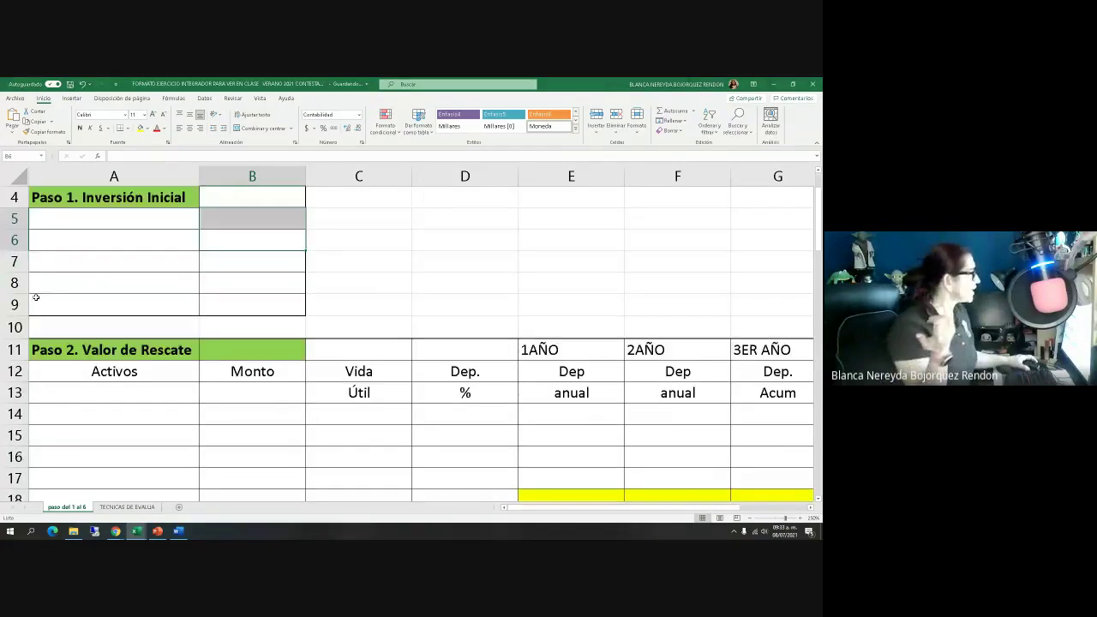
click(71, 222)
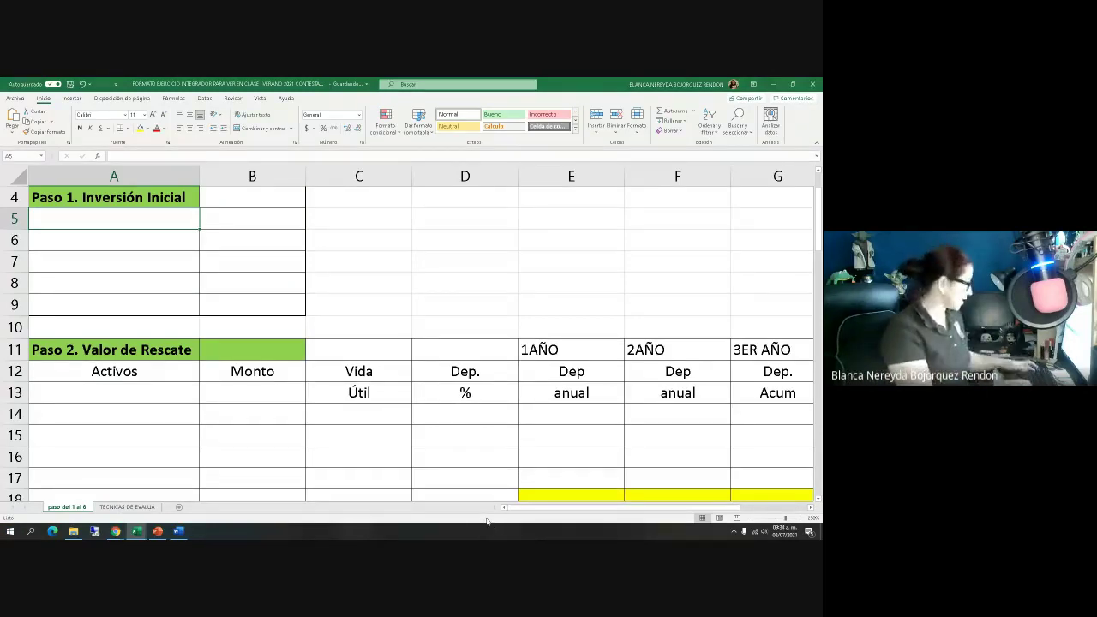
key(alt+Tab)
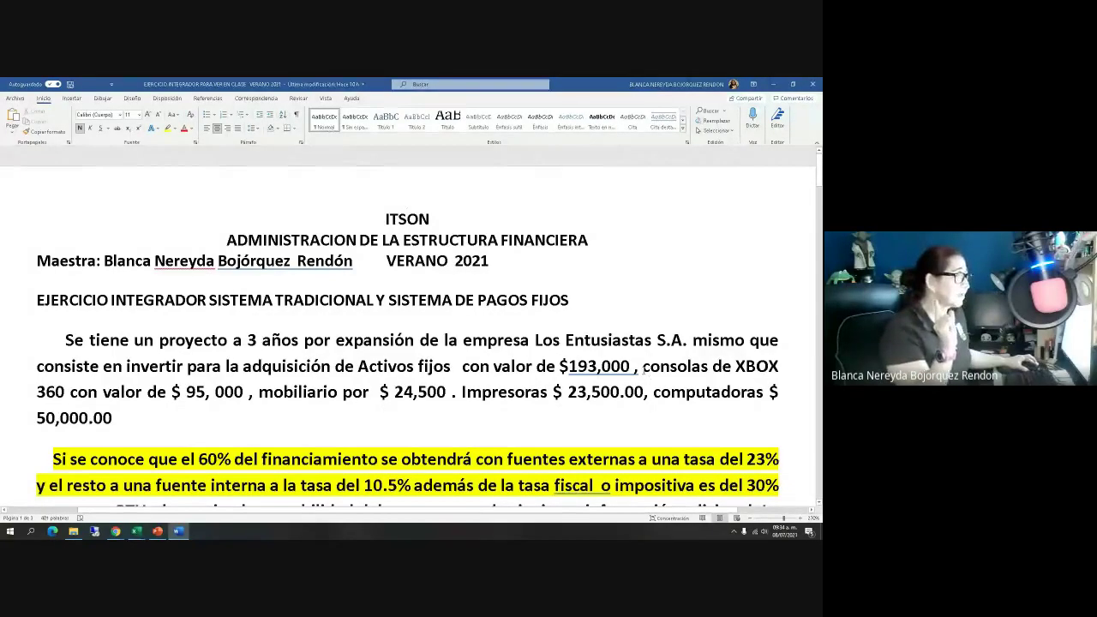
key(alt+Tab)
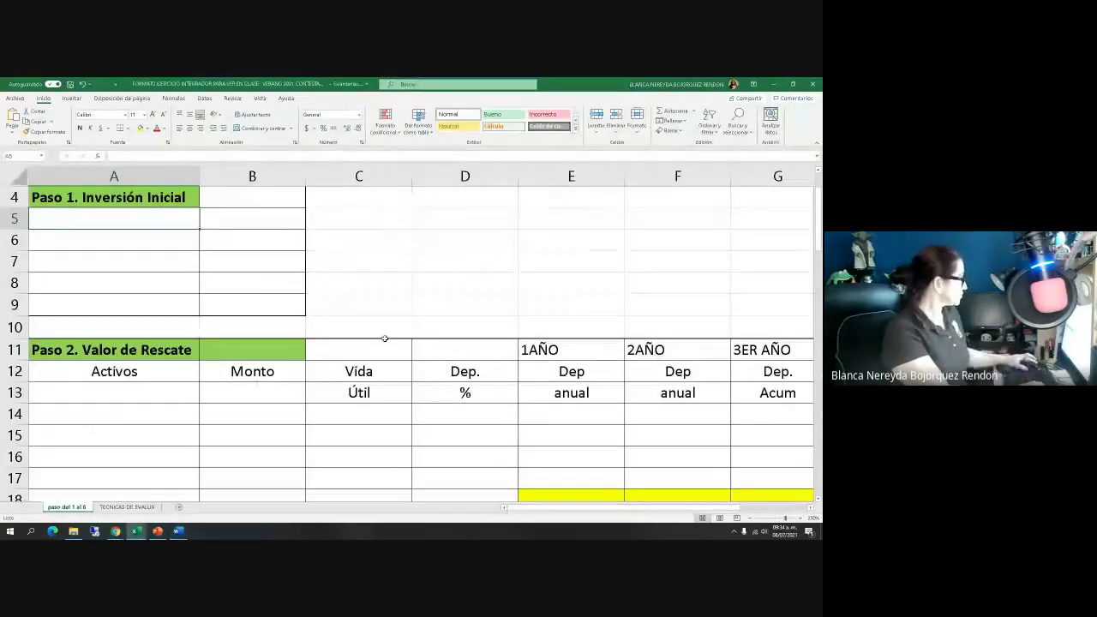
text(CON)
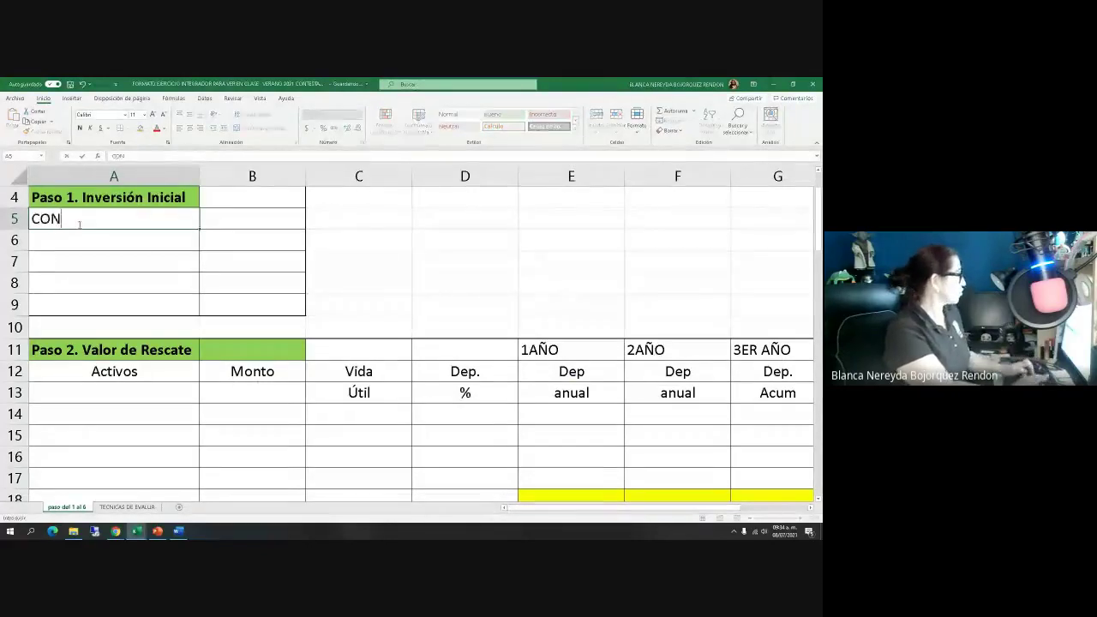
text(SOLAS DE XVO)
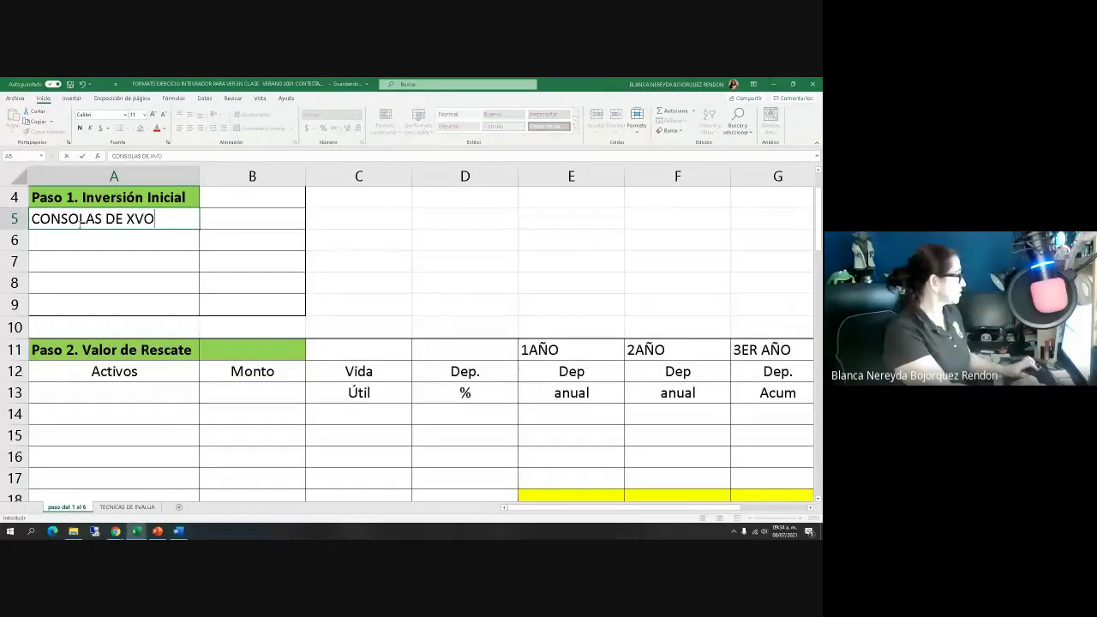
key(BackSpace)
key(BackSpace)
text(VO)
key(BackSpace)
key(BackSpace)
text(V)
key(BackSpace)
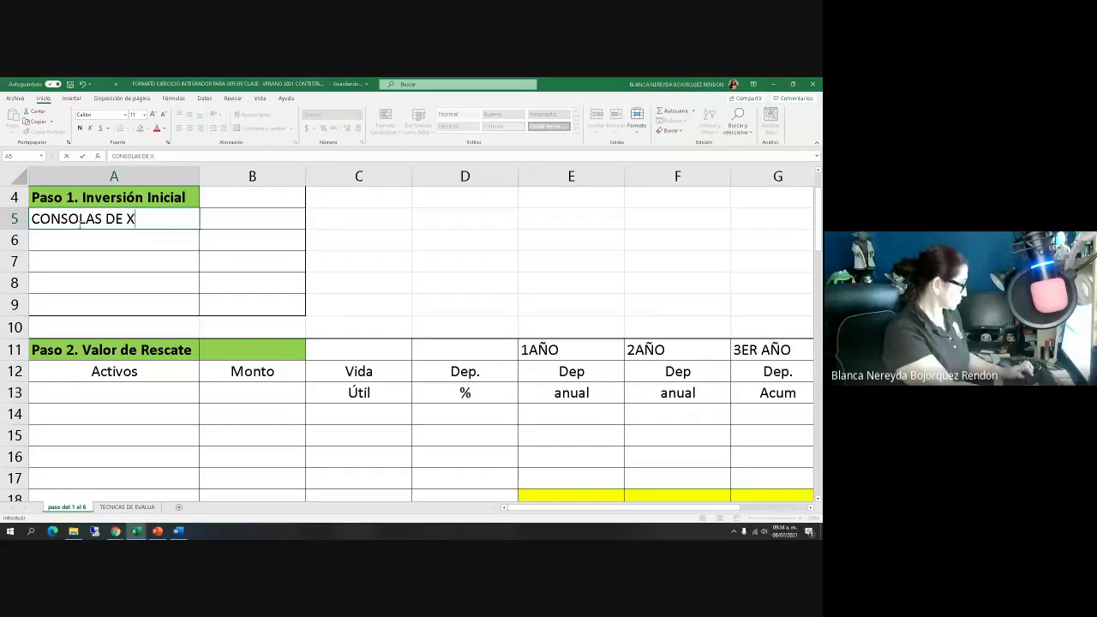
text(BPO)
key(BackSpace)
key(BackSpace)
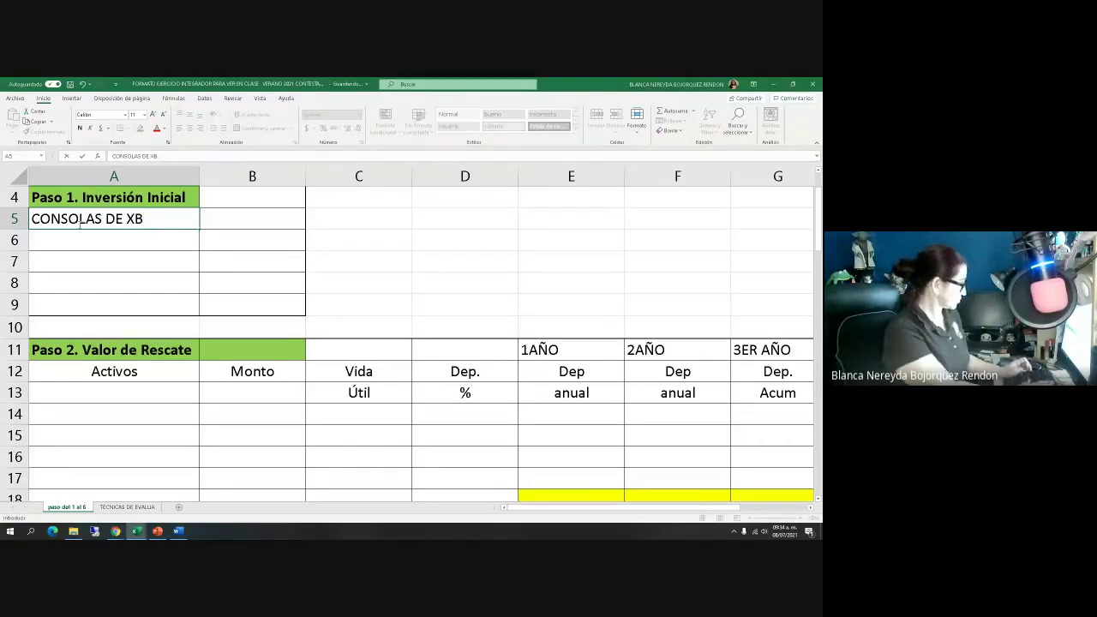
text(OX 3)
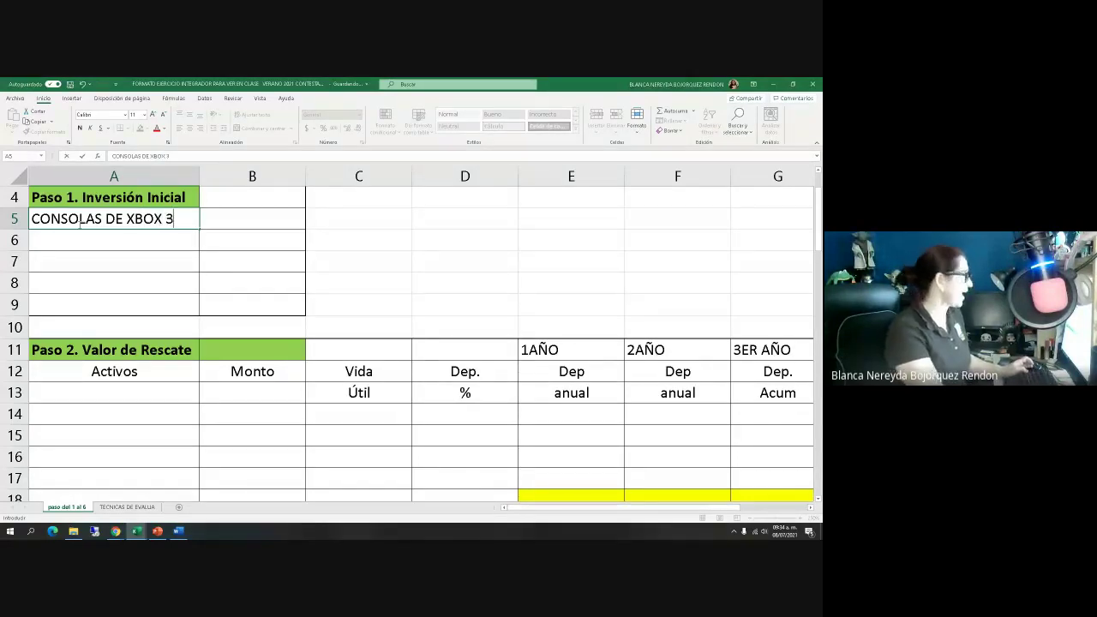
text(60)
Step: Check the consoles' value in the Word exercise and enter 95000 as their amount in cell B5 in Excel
click(252, 212)
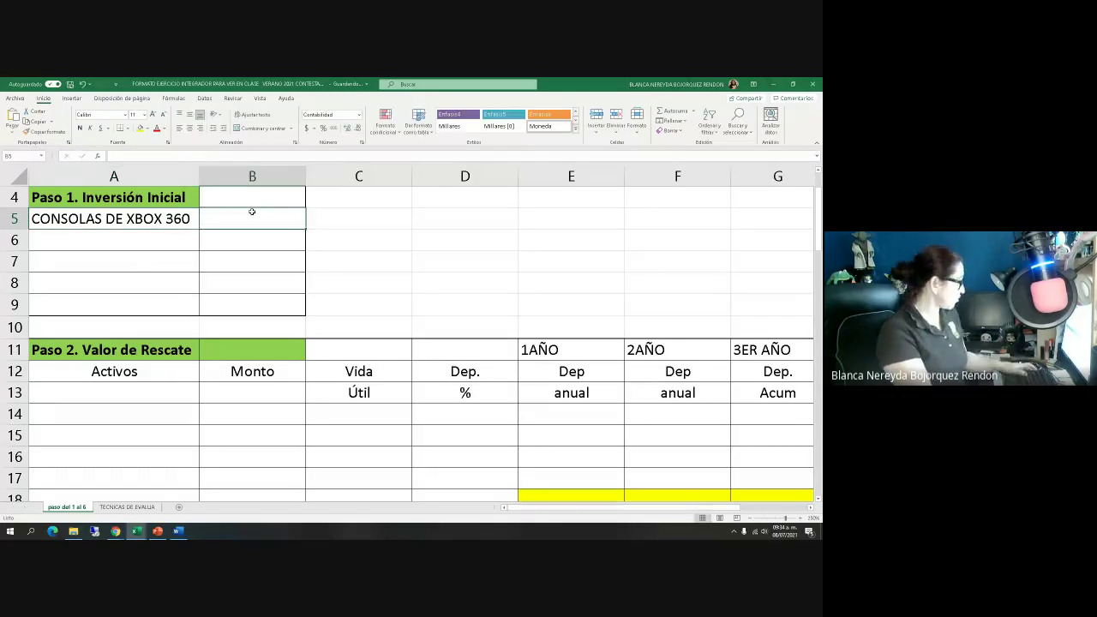
key(alt+Tab)
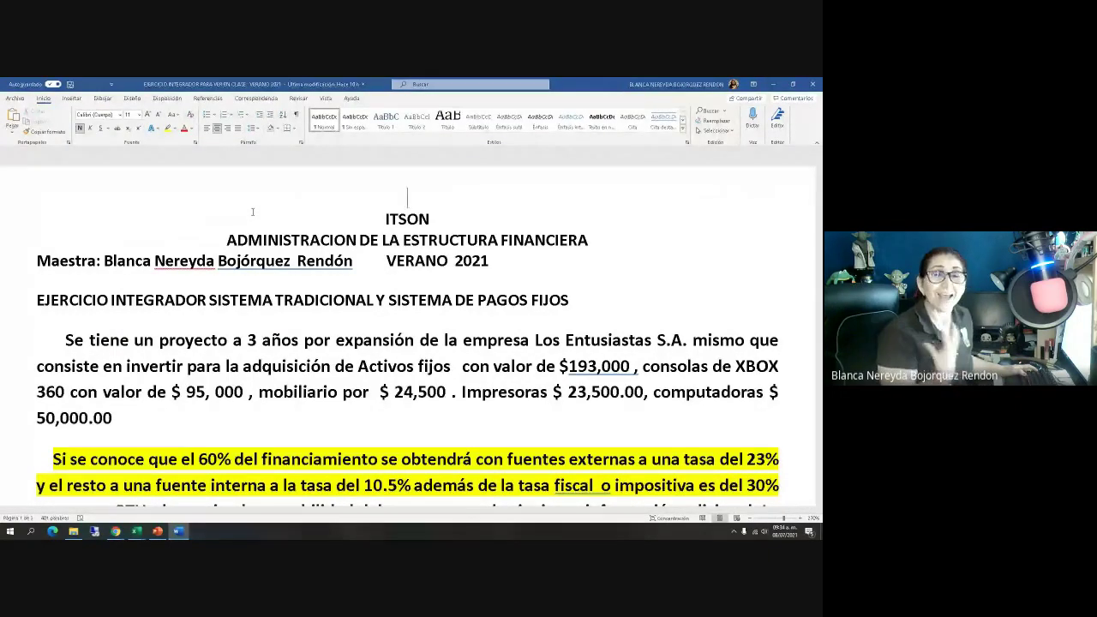
key(alt+Tab)
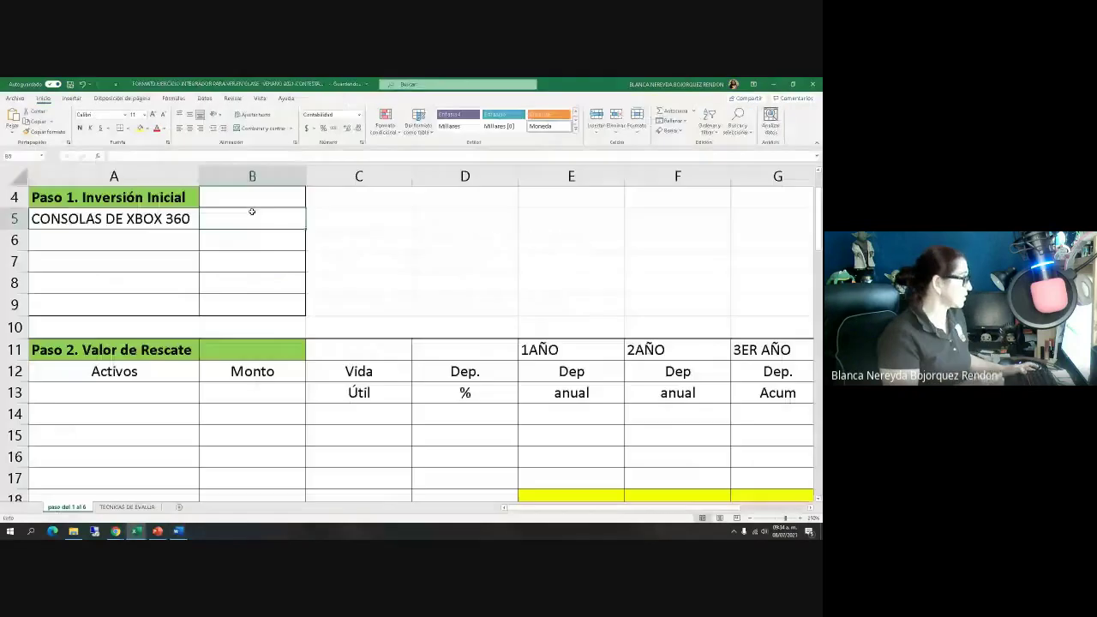
text(95)
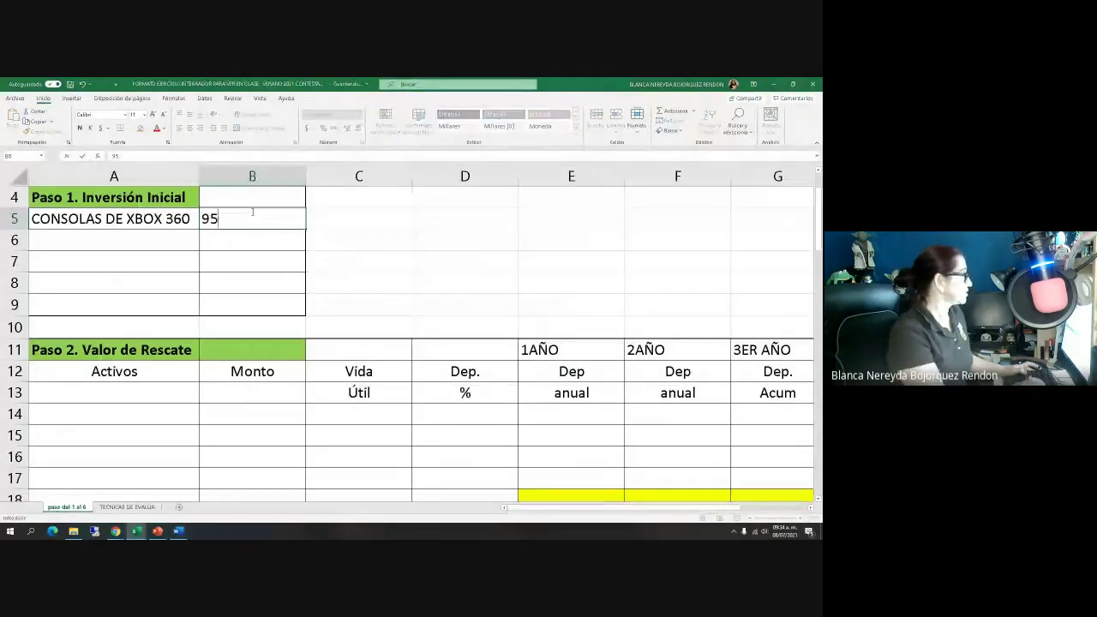
text(6000)
click(283, 278)
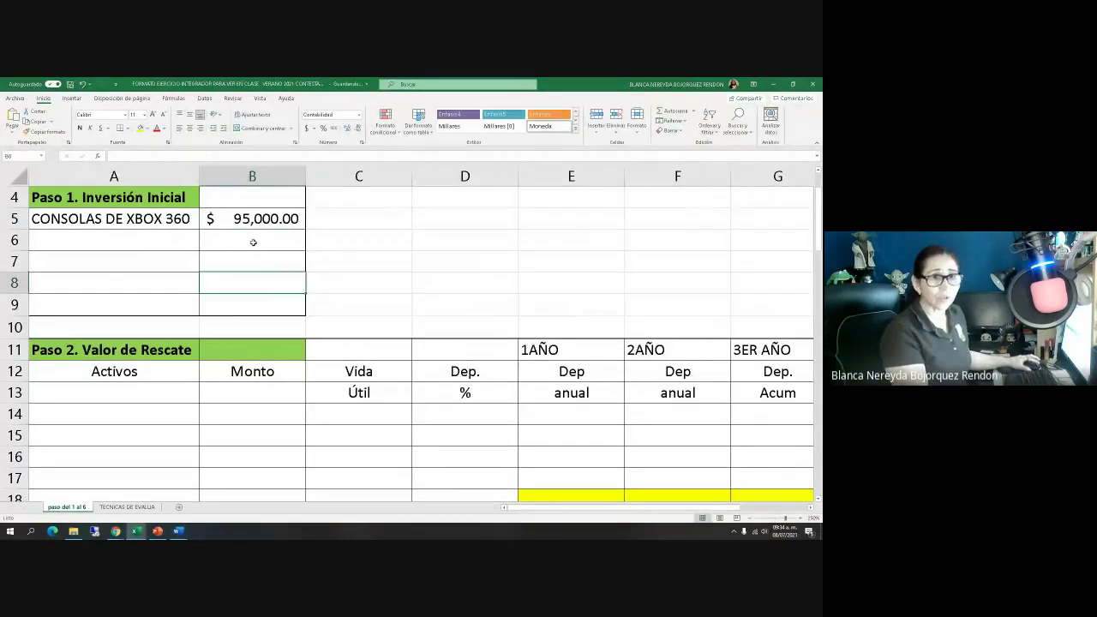
Step: Check the next asset in the Word exercise and enter MOBILIARIO in cell A6 of the Excel Paso 1 table
click(803, 519)
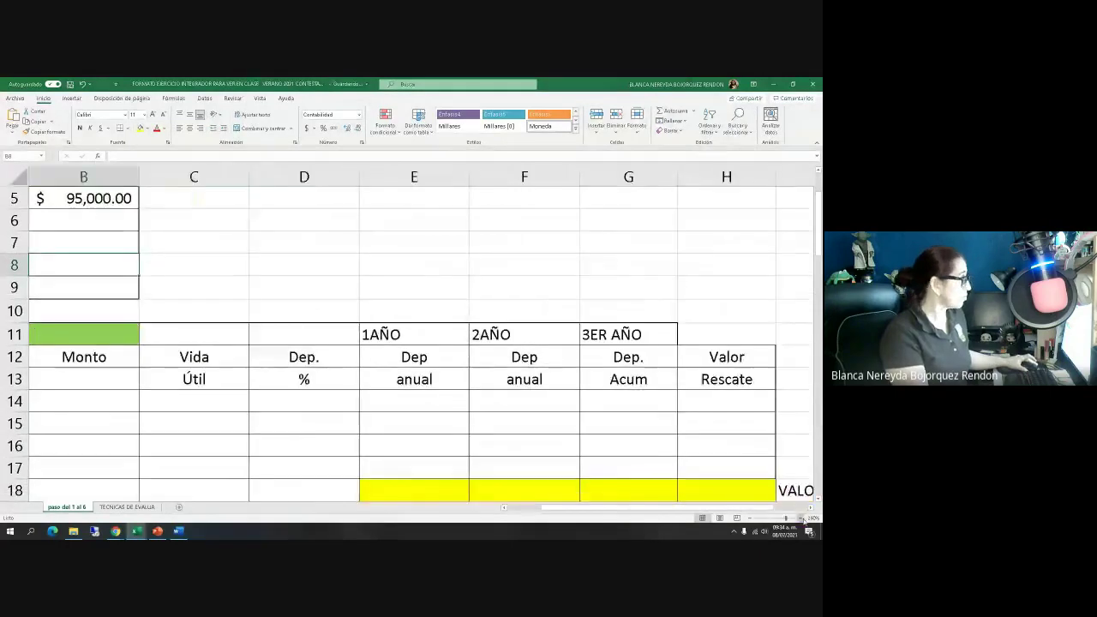
click(802, 518)
scroll(282, 351, left, 3)
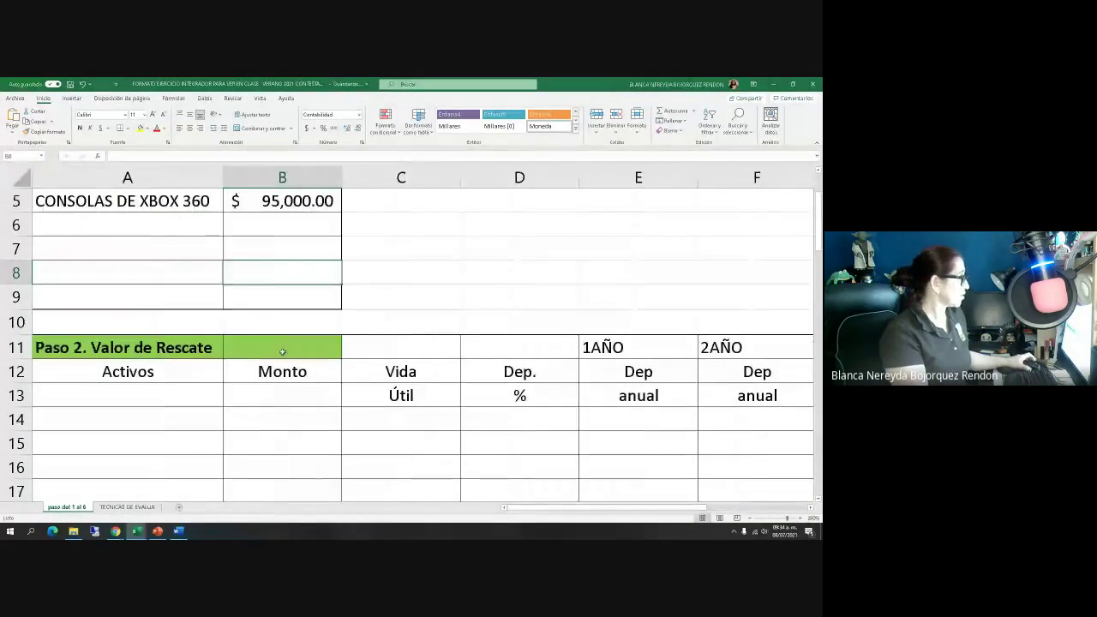
scroll(69, 313, up, 1)
click(64, 304)
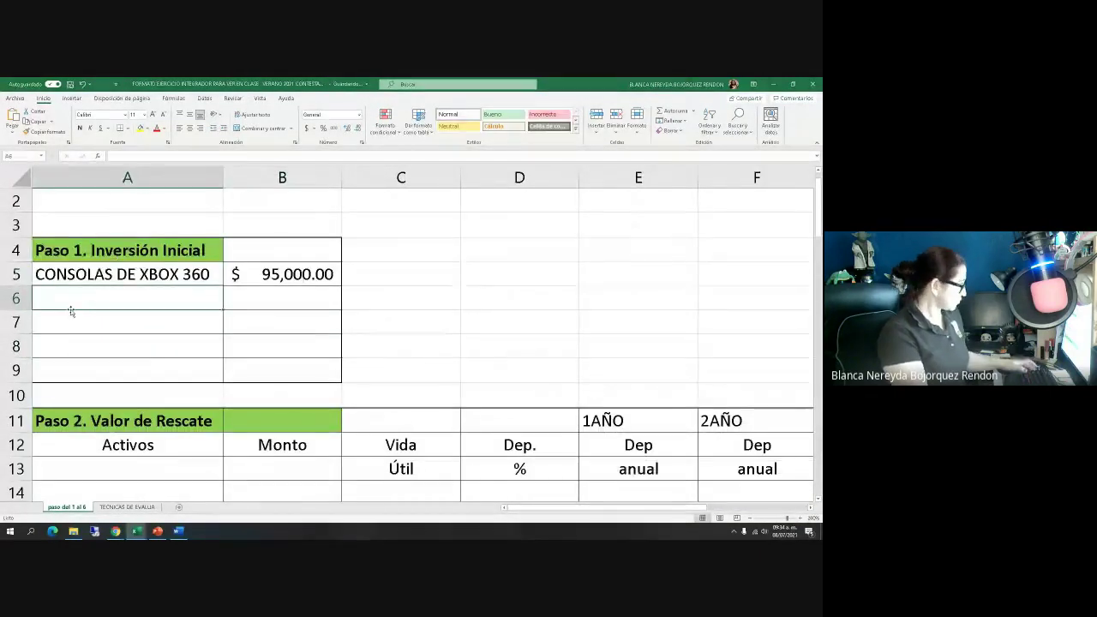
key(alt+Tab)
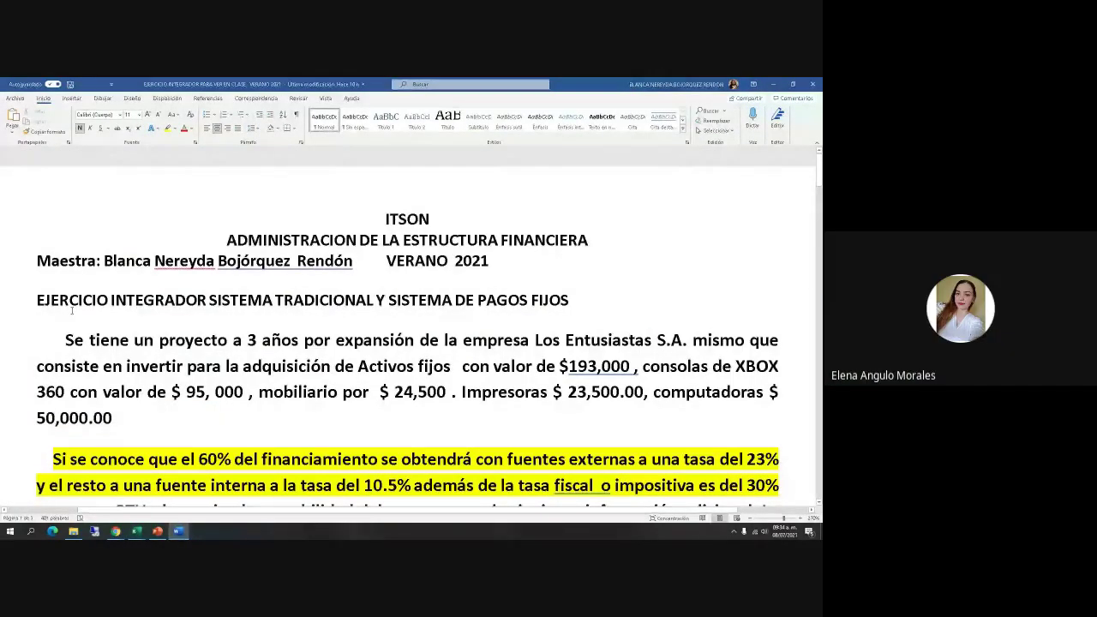
key(alt+Tab)
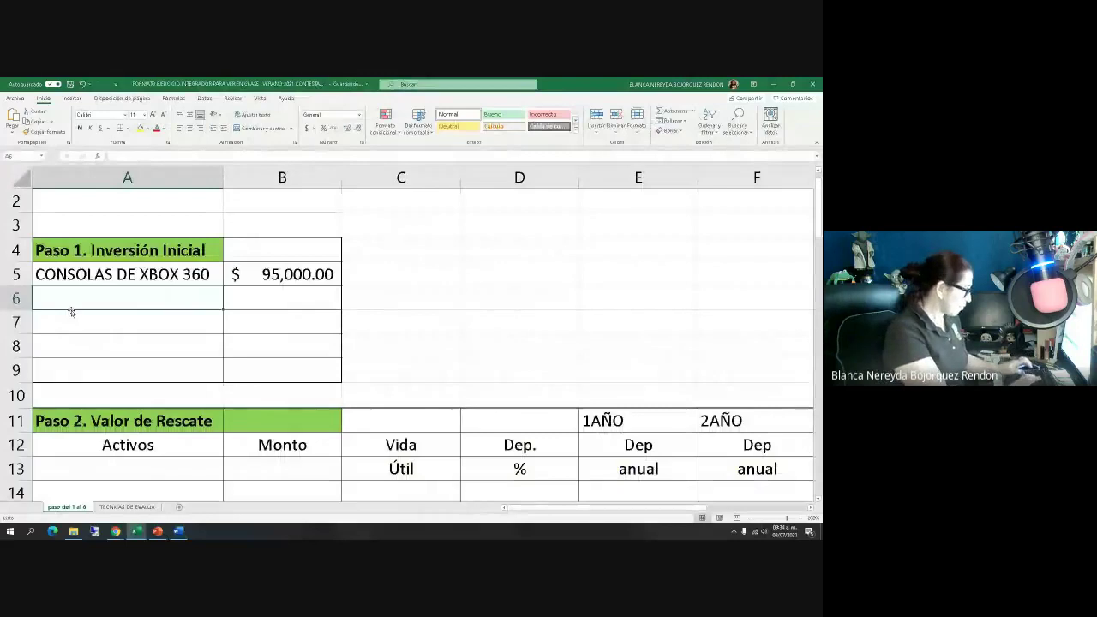
text(MOBILIARIO)
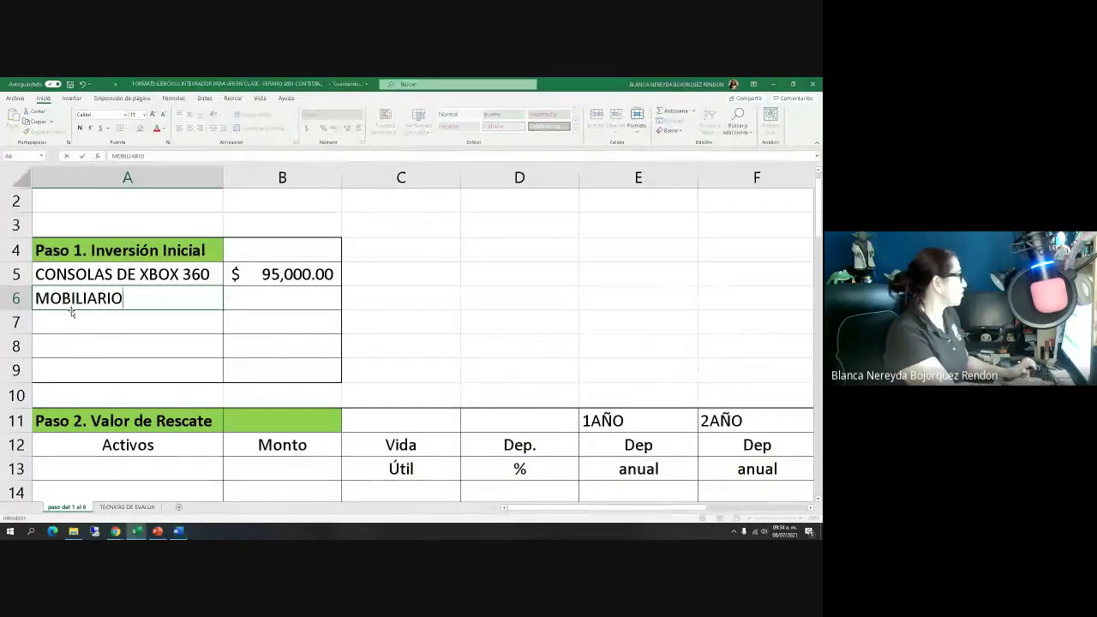
key(Return)
Step: Check the furniture's value in the Word exercise and enter 24500 as the MOBILIARIO amount in cell B6 in Excel
key(alt+Tab)
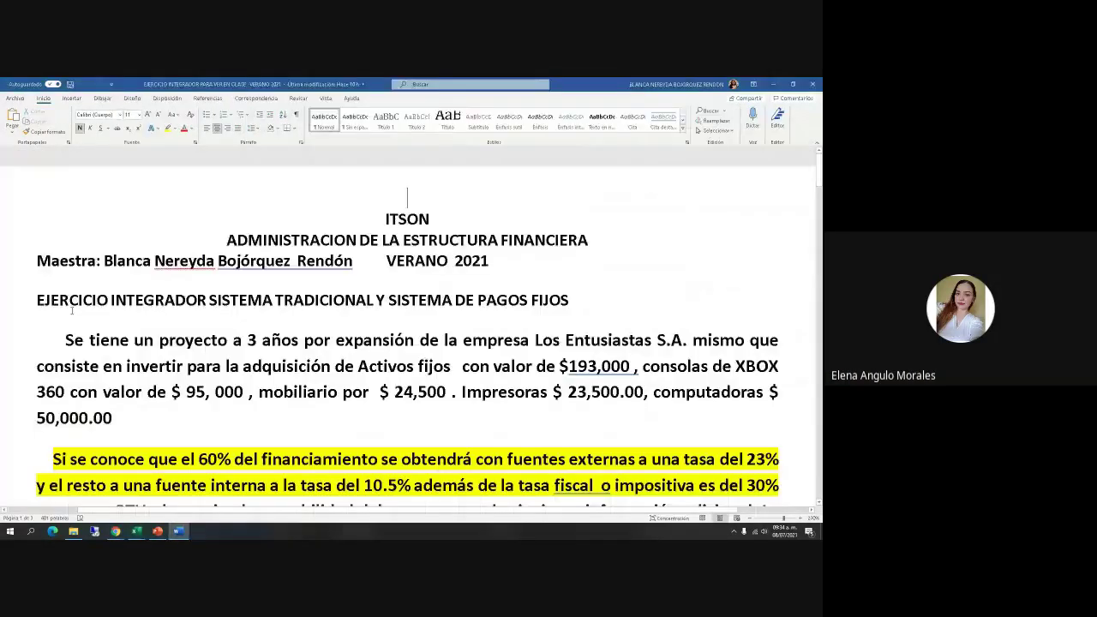
key(alt+Tab)
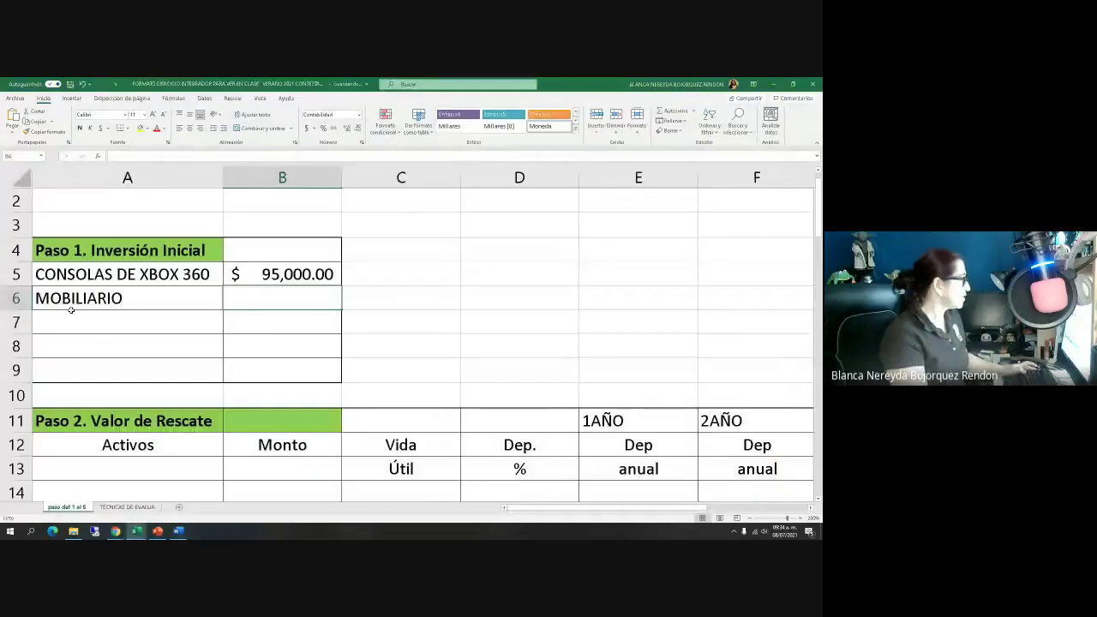
text(24500)
click(72, 313)
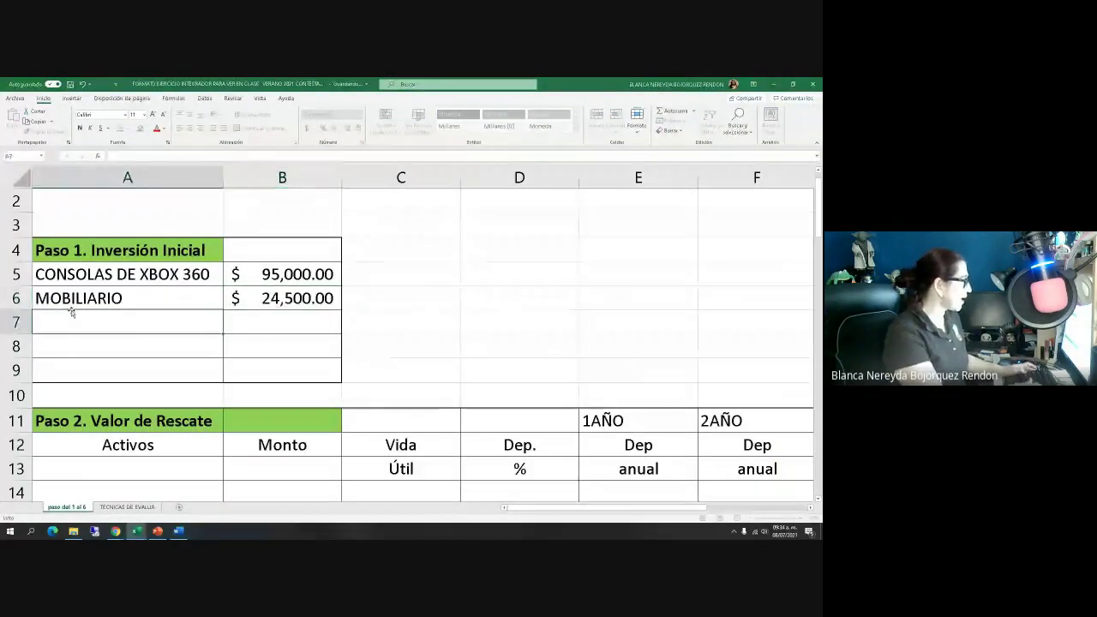
Step: Check the next asset in the Word exercise and enter IMPRESORAS in A7 with an amount of 23500 in B7 in Excel
key(alt+Tab)
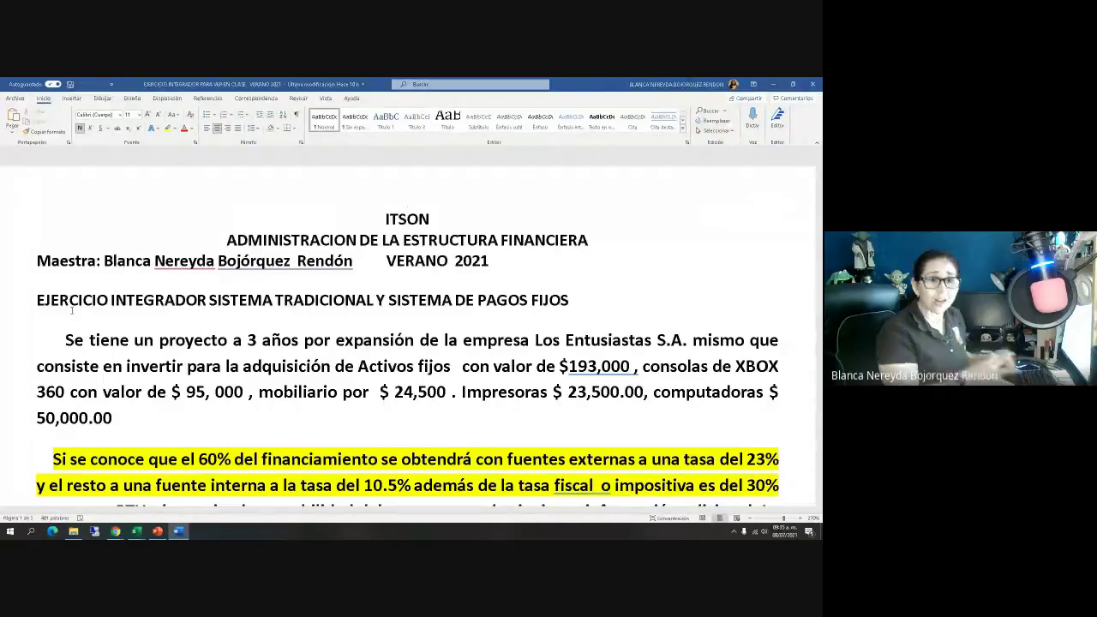
key(alt+Tab)
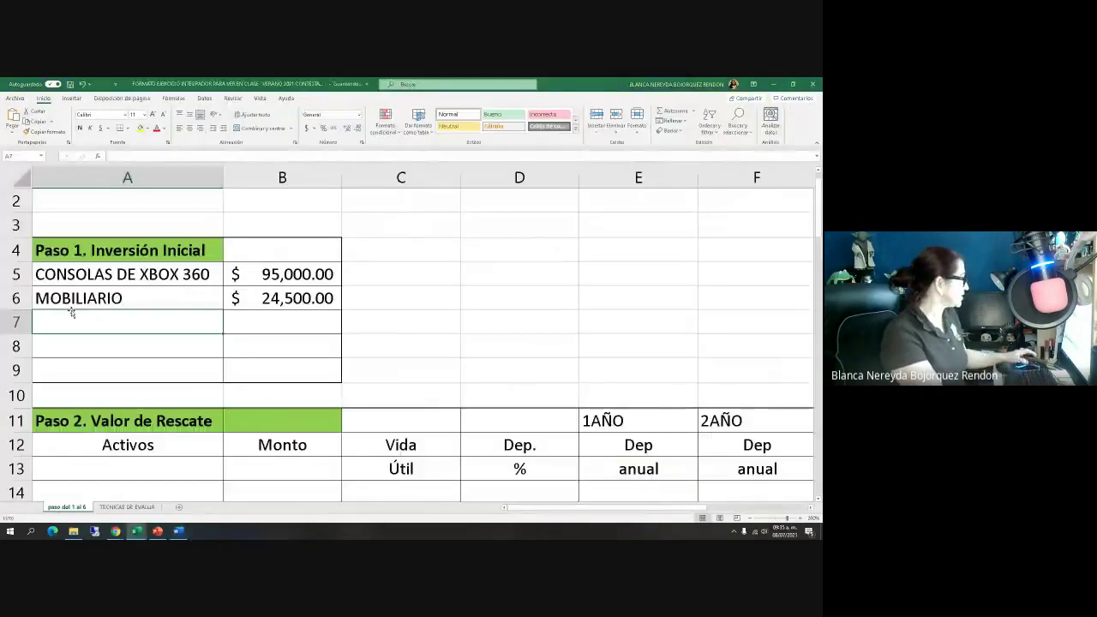
text(IMPRESORAS)
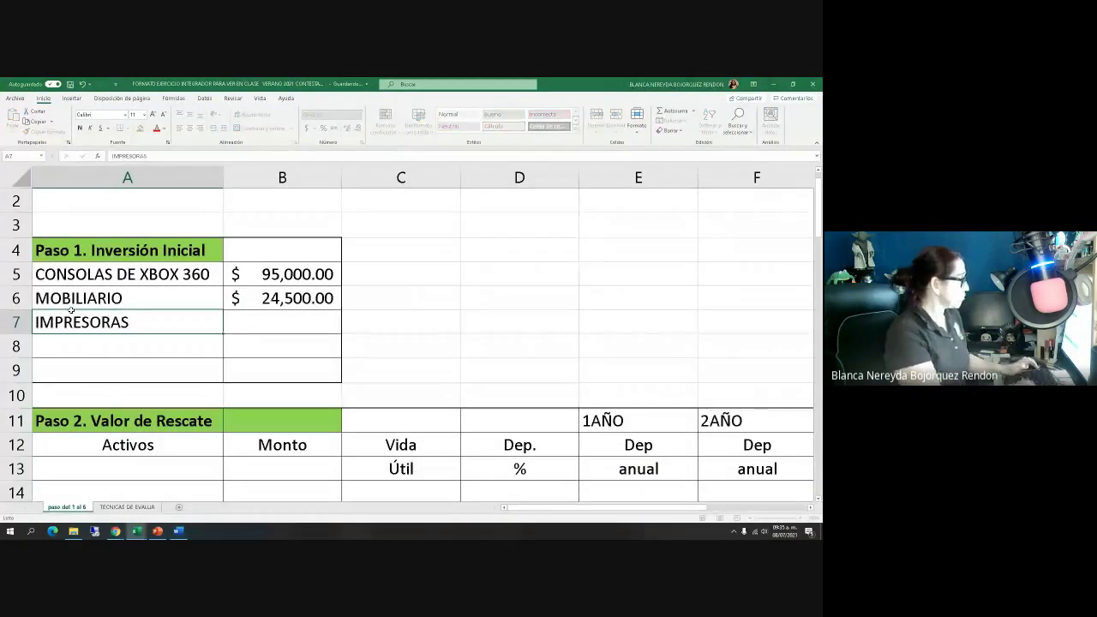
key(Tab)
text(23,500)
key(Return)
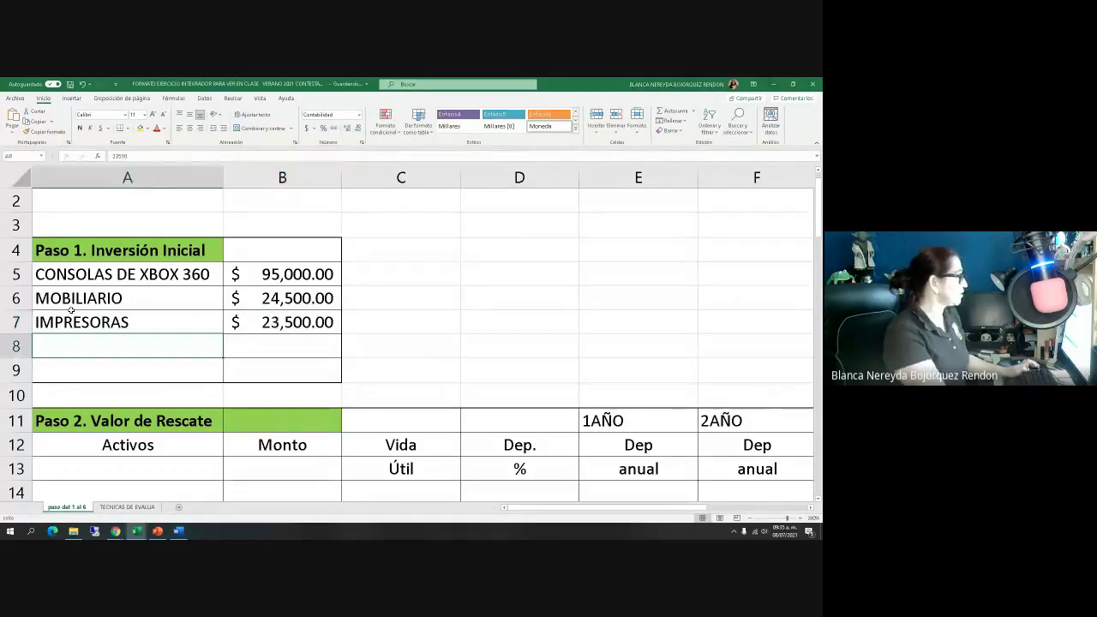
Step: Check the last asset in the Word exercise and enter COMPUTADORAS in A8 with an amount of 50000 in B8 in Excel
key(alt+Tab)
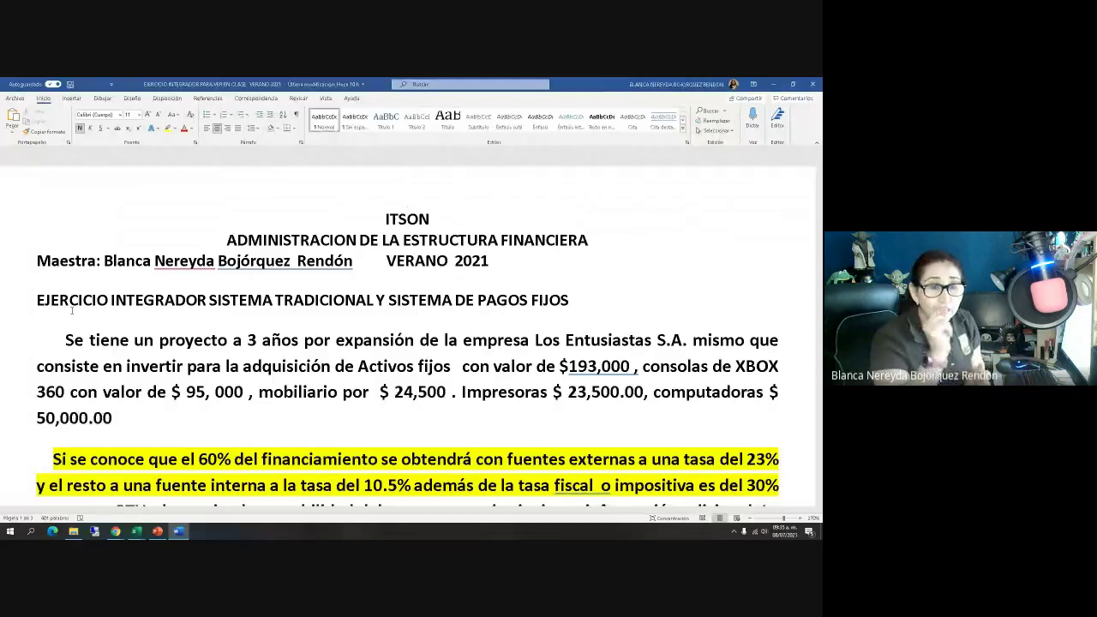
key(alt+Tab)
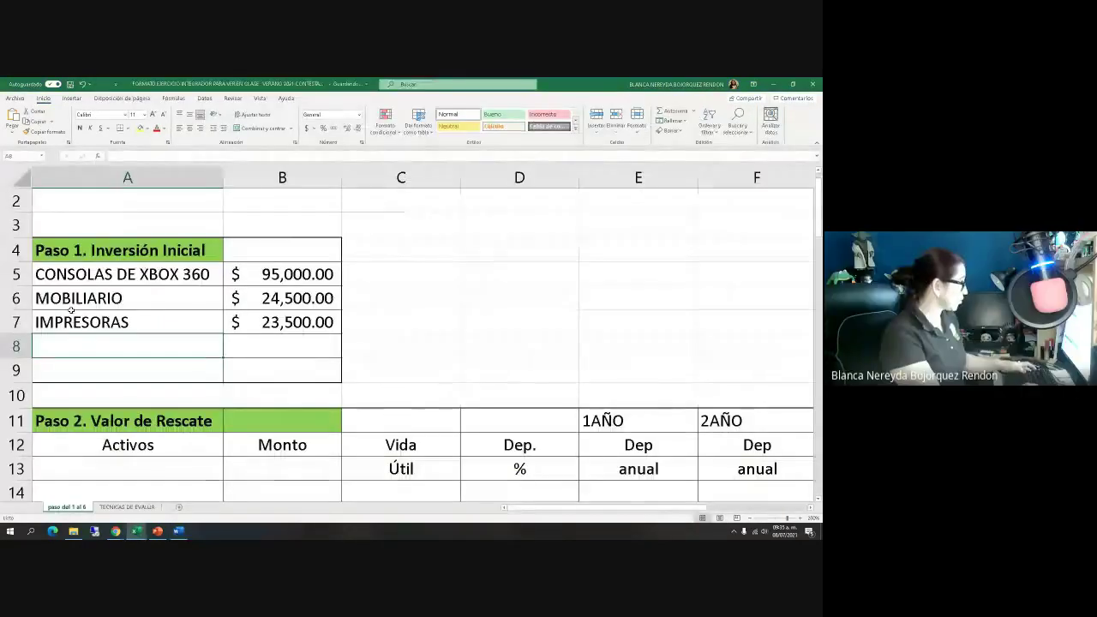
text(COMNOP)
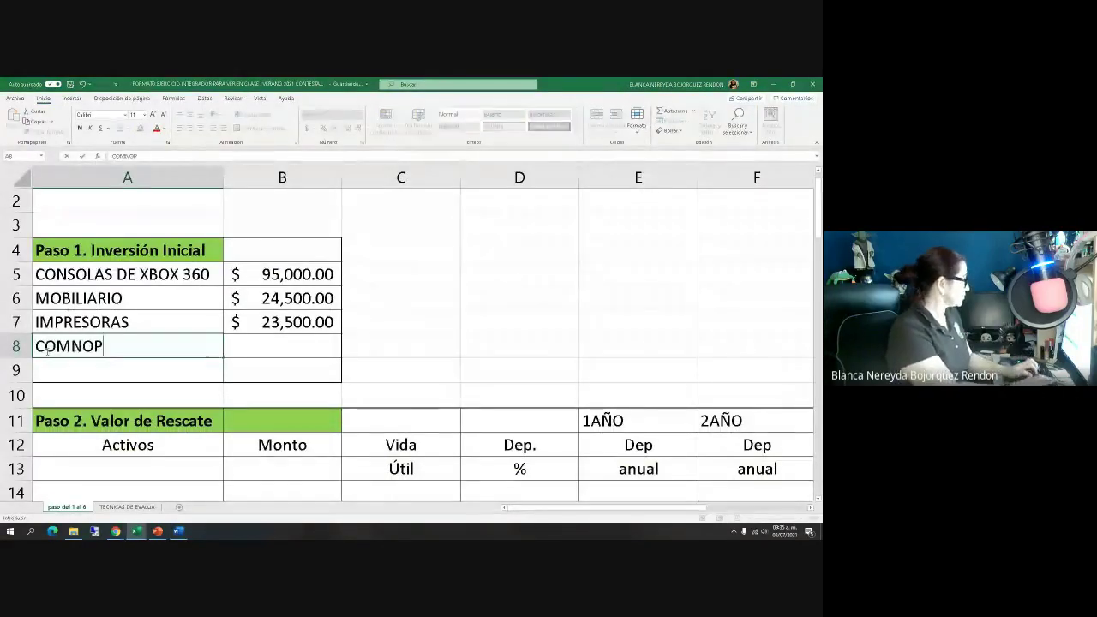
key(BackSpace)
key(BackSpace)
key(BackSpace)
text(PO)
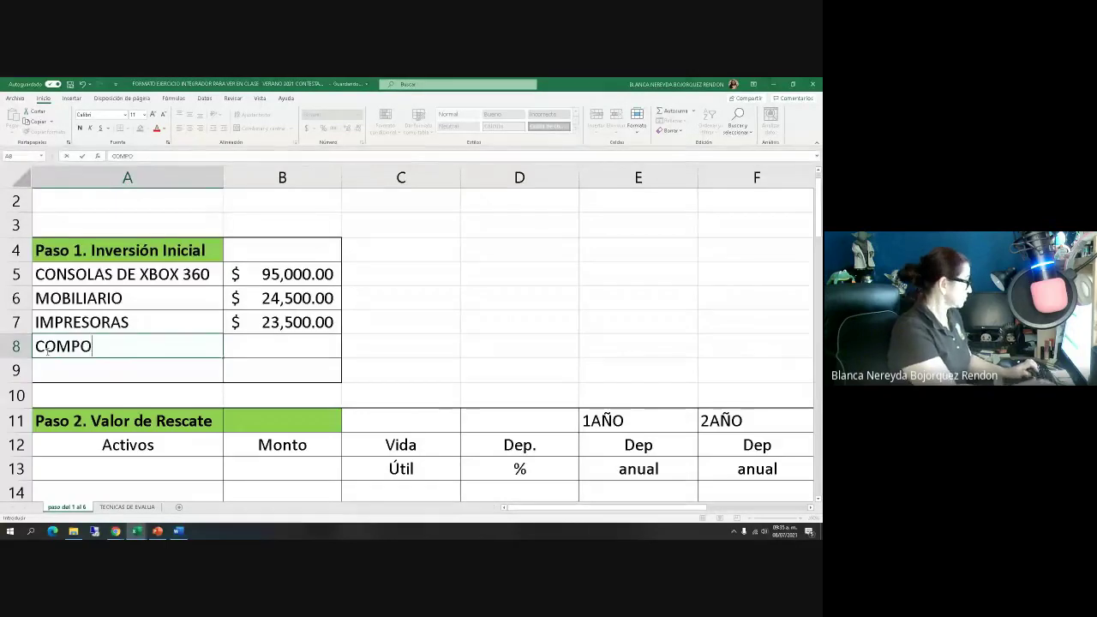
key(BackSpace)
key(BackSpace)
text(PUTADORAS)
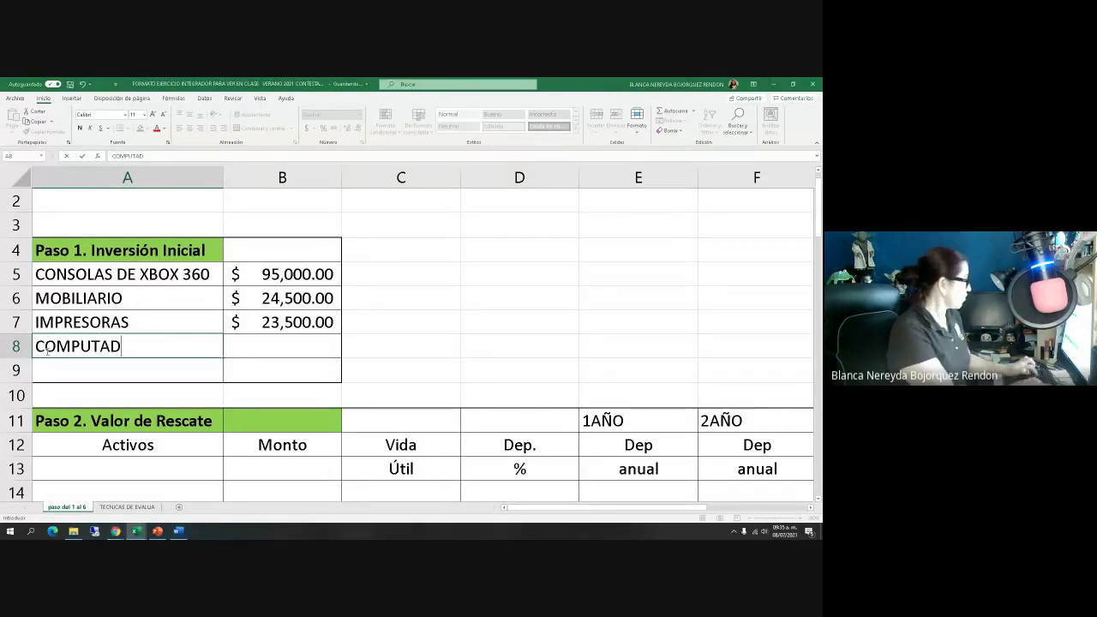
key(Tab)
text(50000)
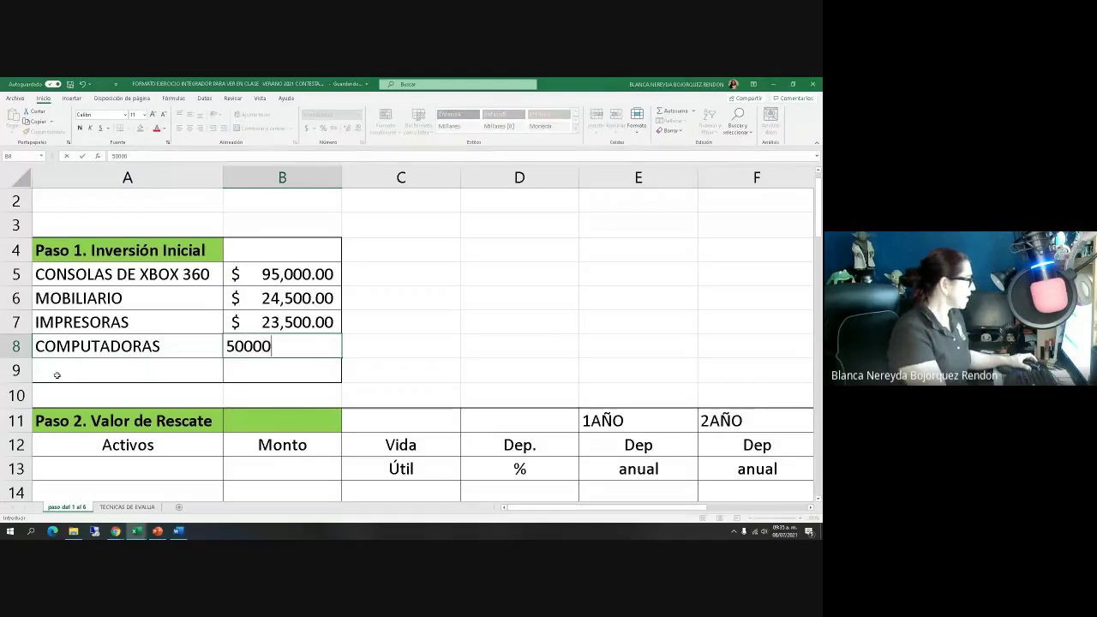
key(Return)
Step: Sum the asset amounts B5:B8 in cell B9 and underline the COMPUTADORAS amount in B8
drag(274, 274, 269, 368)
click(659, 112)
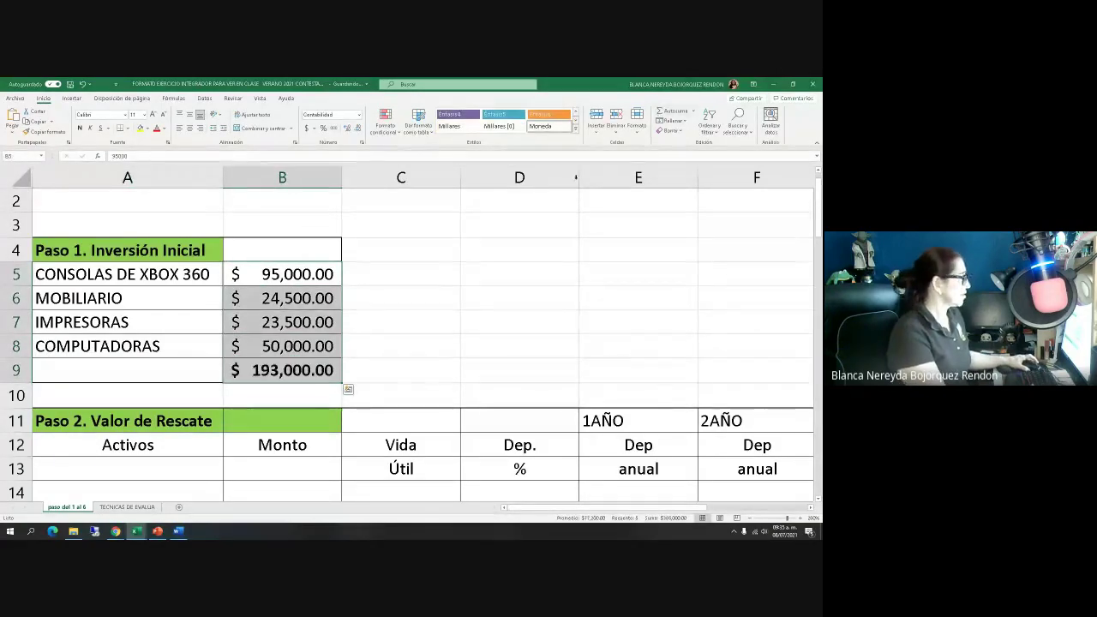
click(240, 345)
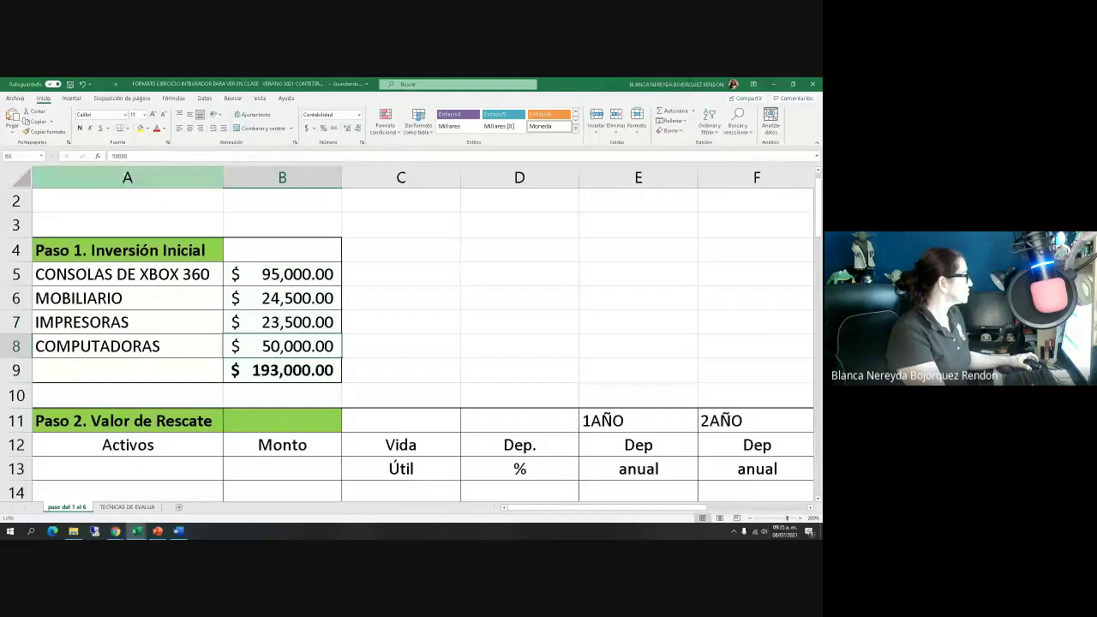
click(100, 128)
Step: Label cell A9 TOTAL INVER INICIAL and fill the total row A9:B9 with yellow
click(54, 371)
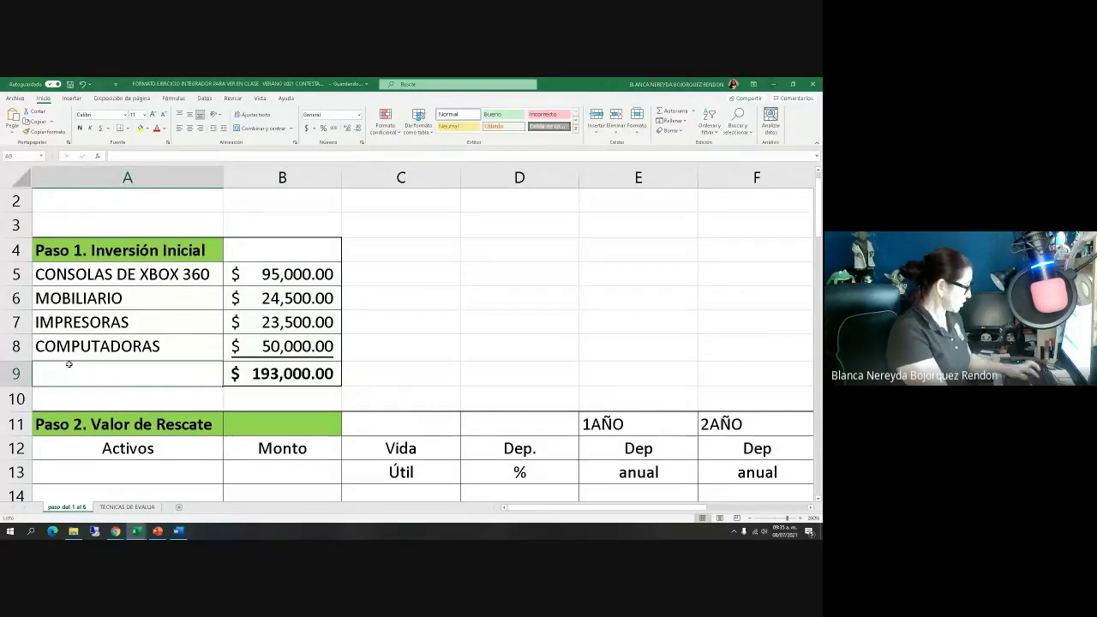
text(TOTAL INVER)
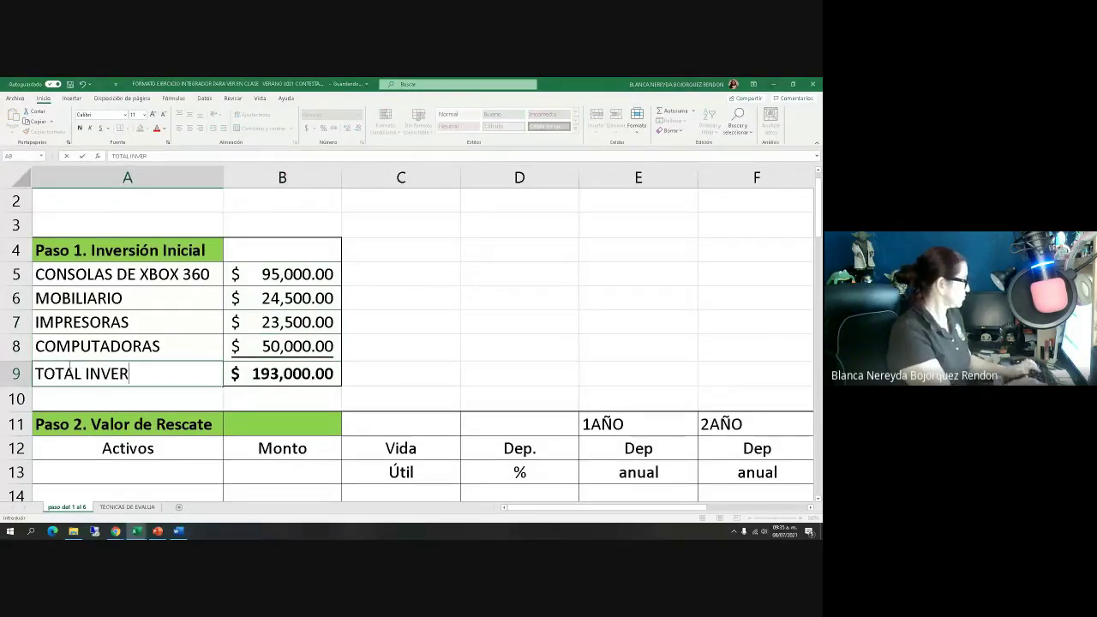
text( INICIAL)
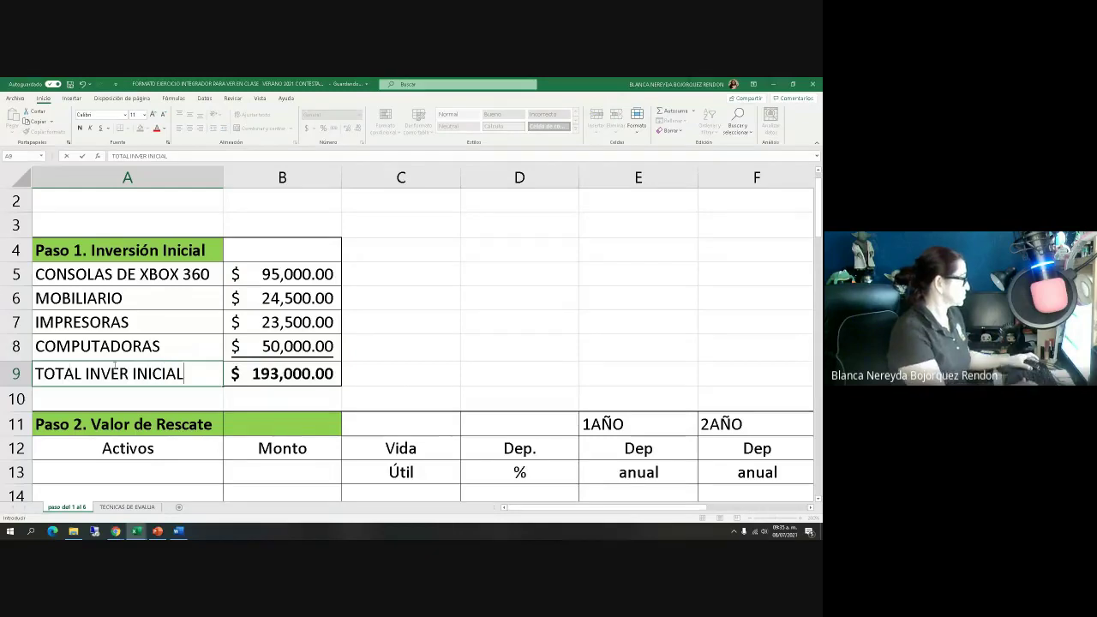
key(Return)
click(283, 373)
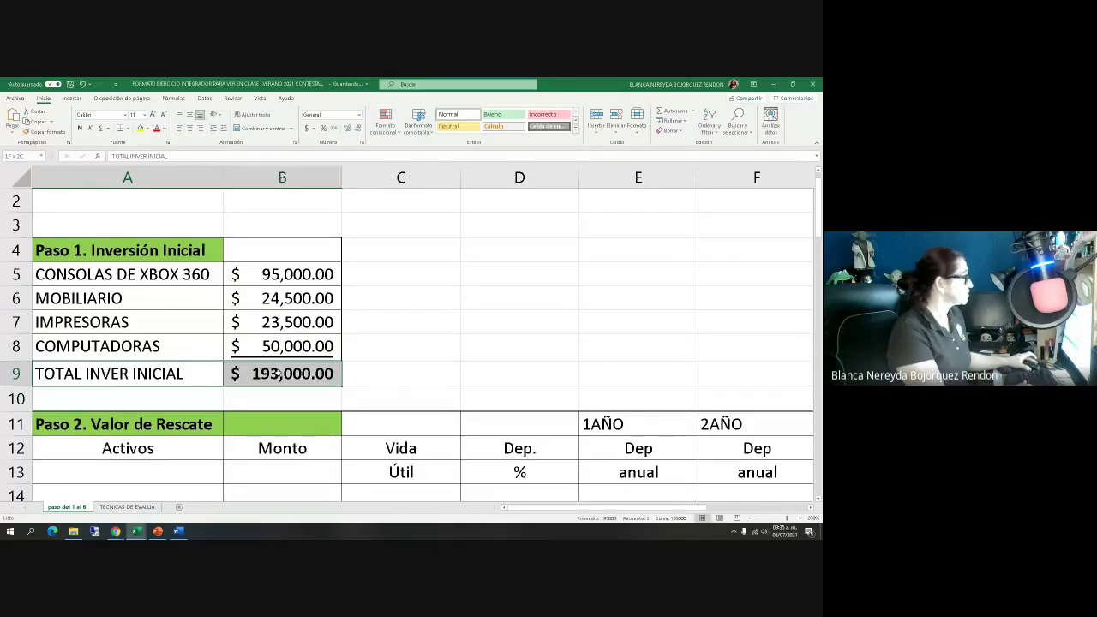
click(141, 128)
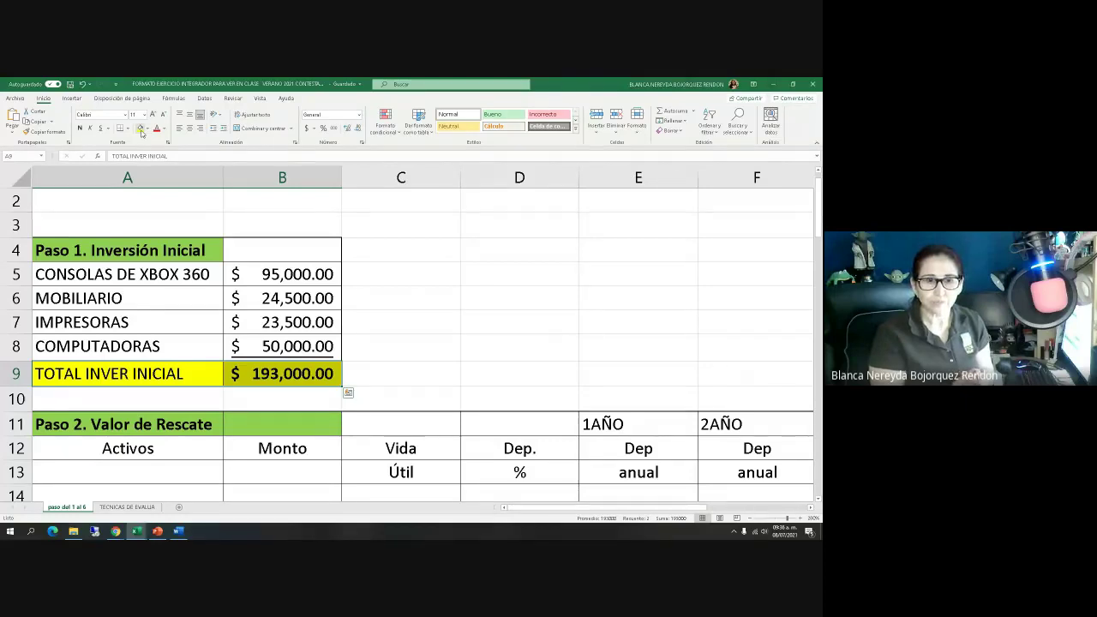
scroll(557, 491, down, 2)
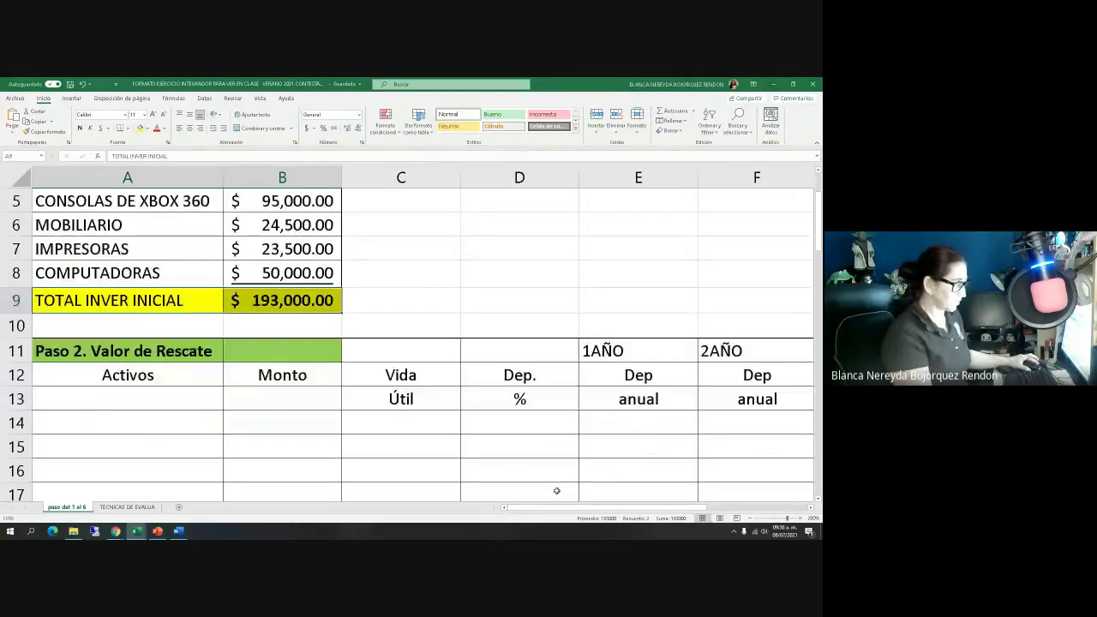
click(750, 518)
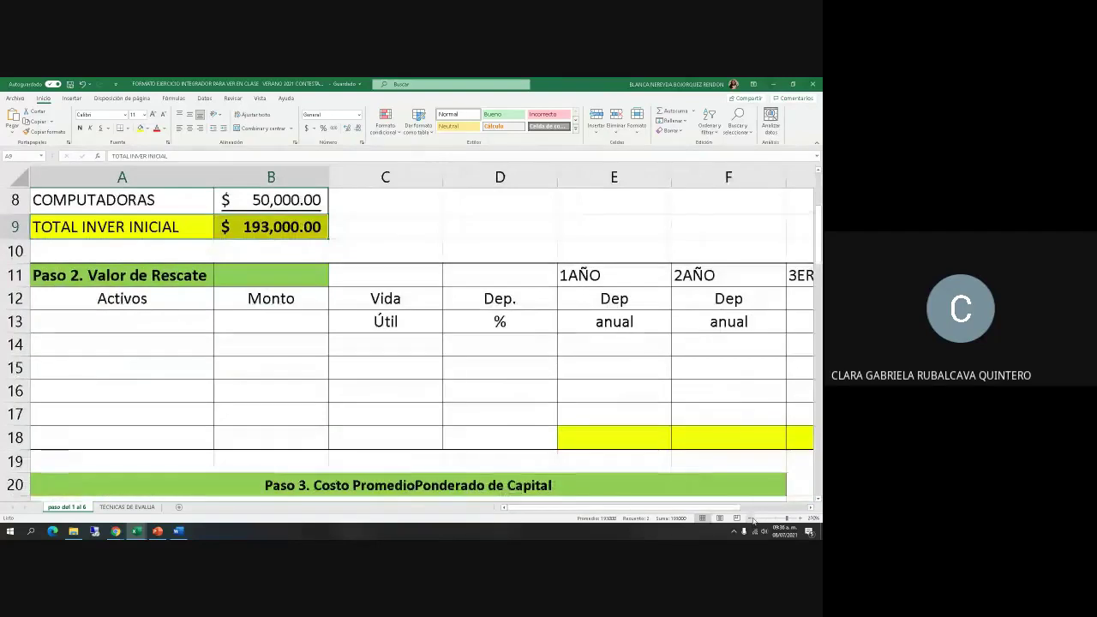
click(752, 519)
click(751, 519)
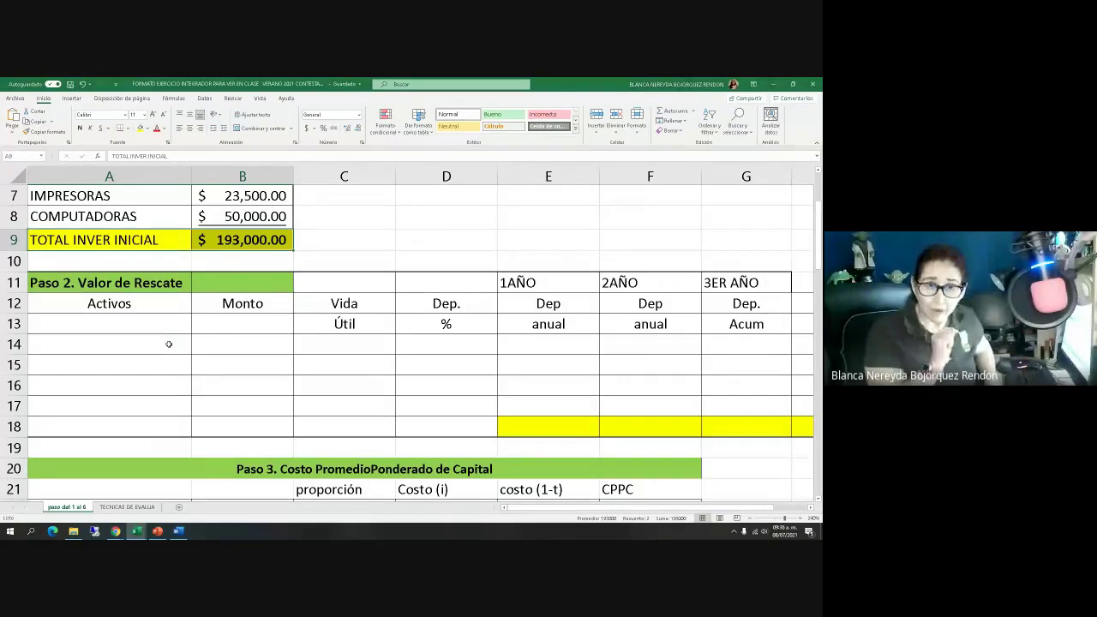
scroll(81, 291, up, 2)
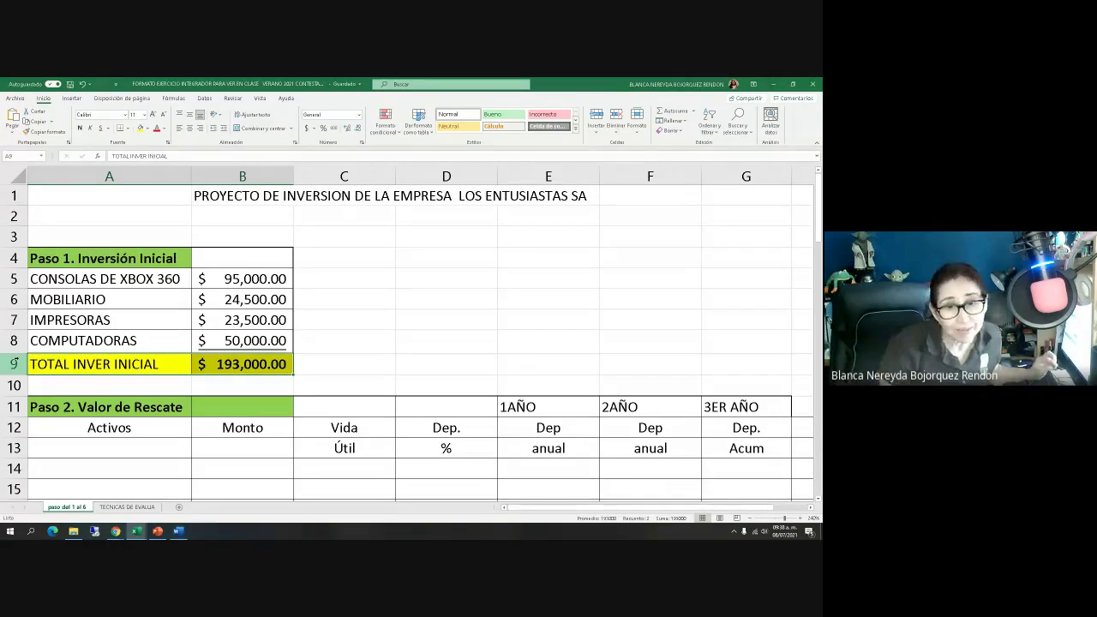
text(C)
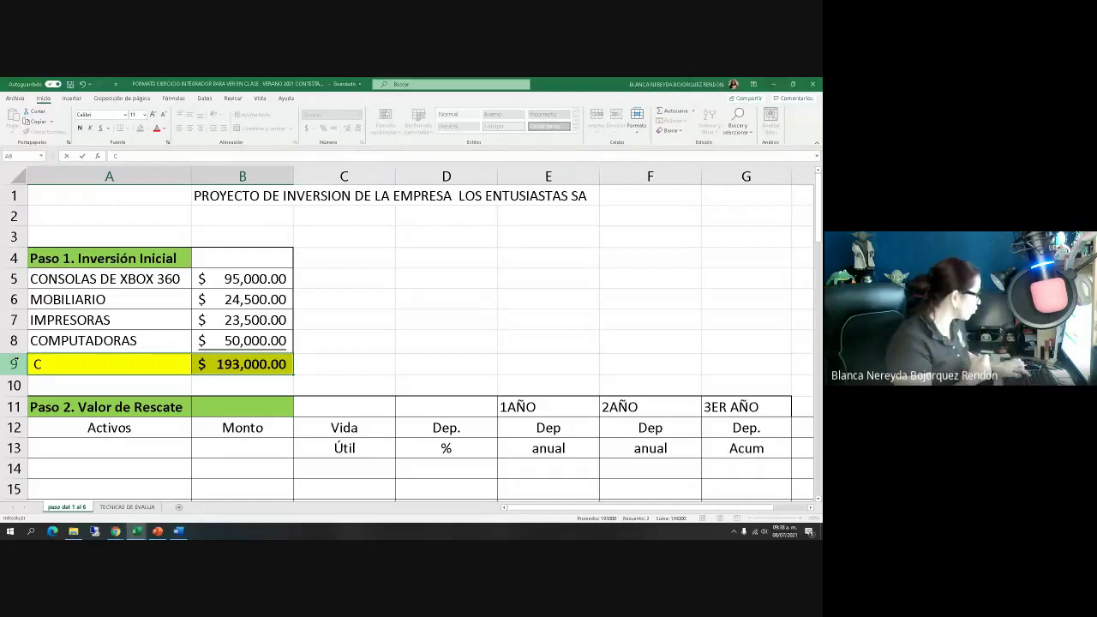
key(ctrl+z)
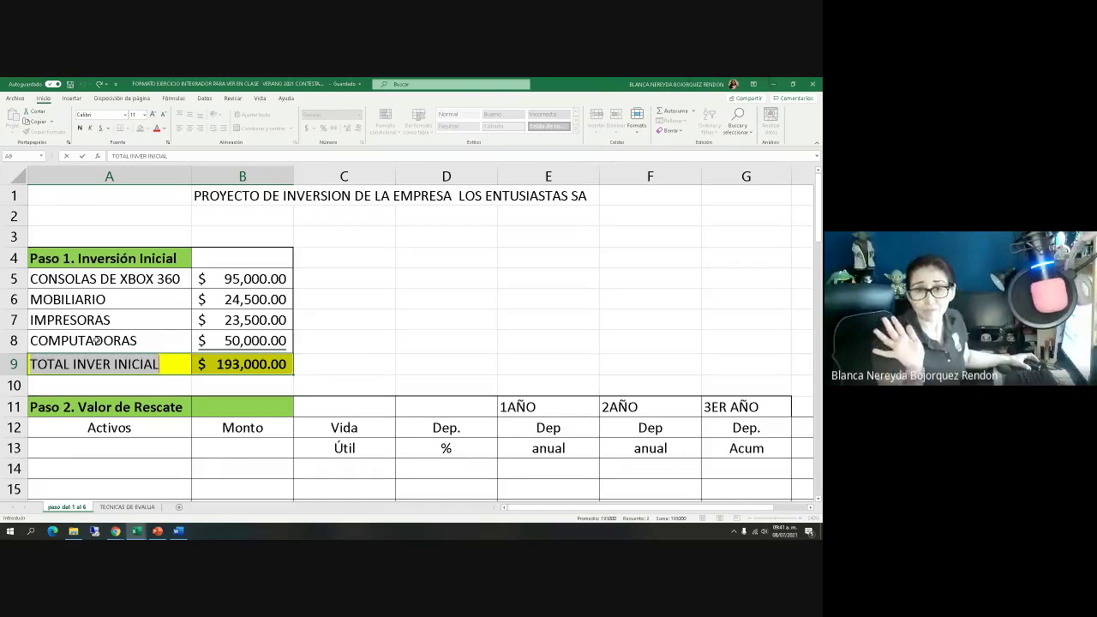
Step: Copy the asset names and amounts from A5:B8 into the Paso 2 Valor de Rescate table starting at cell A13
drag(79, 281, 224, 327)
right_click(225, 327)
click(250, 288)
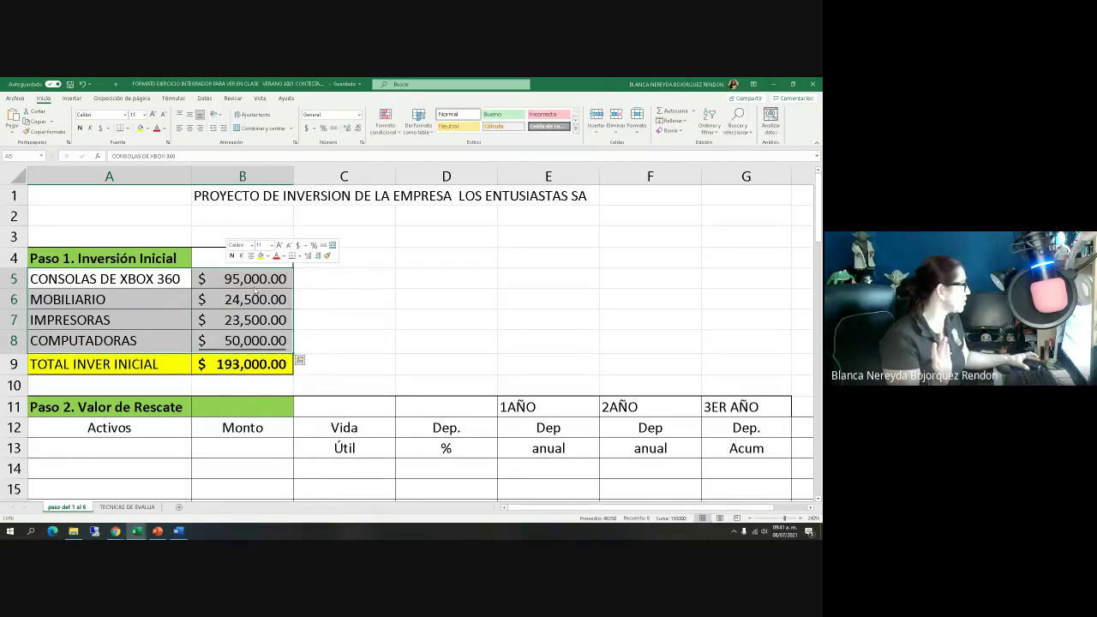
click(88, 444)
key(ctrl+v)
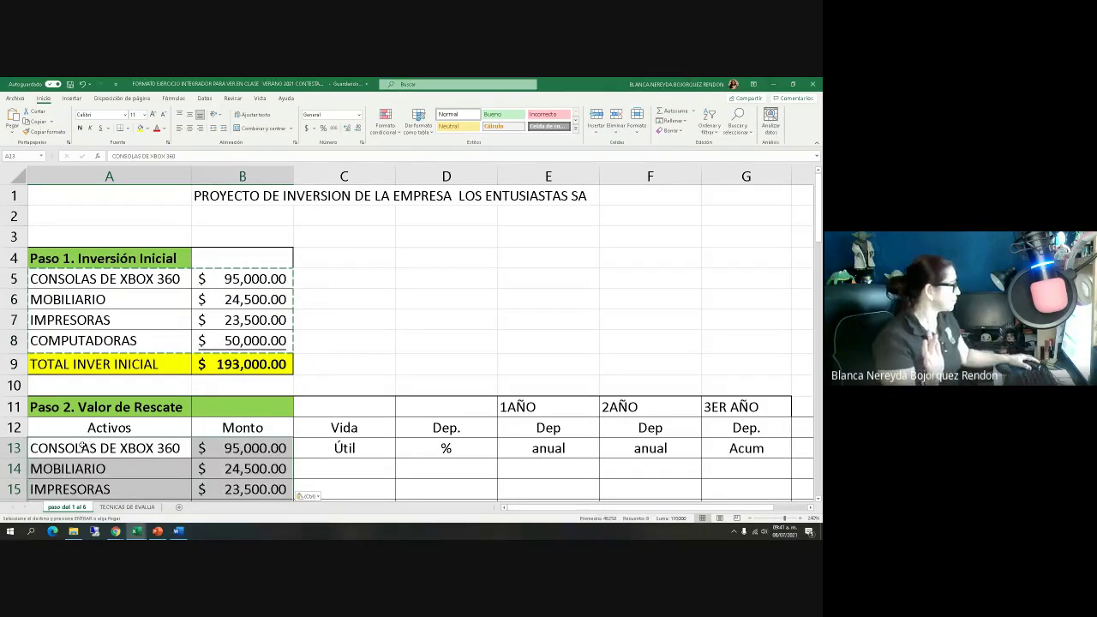
Step: Label cell A17 TOTAL and sum the Paso 2 amounts B13:B16 in cell B17
scroll(82, 444, down, 1)
click(39, 473)
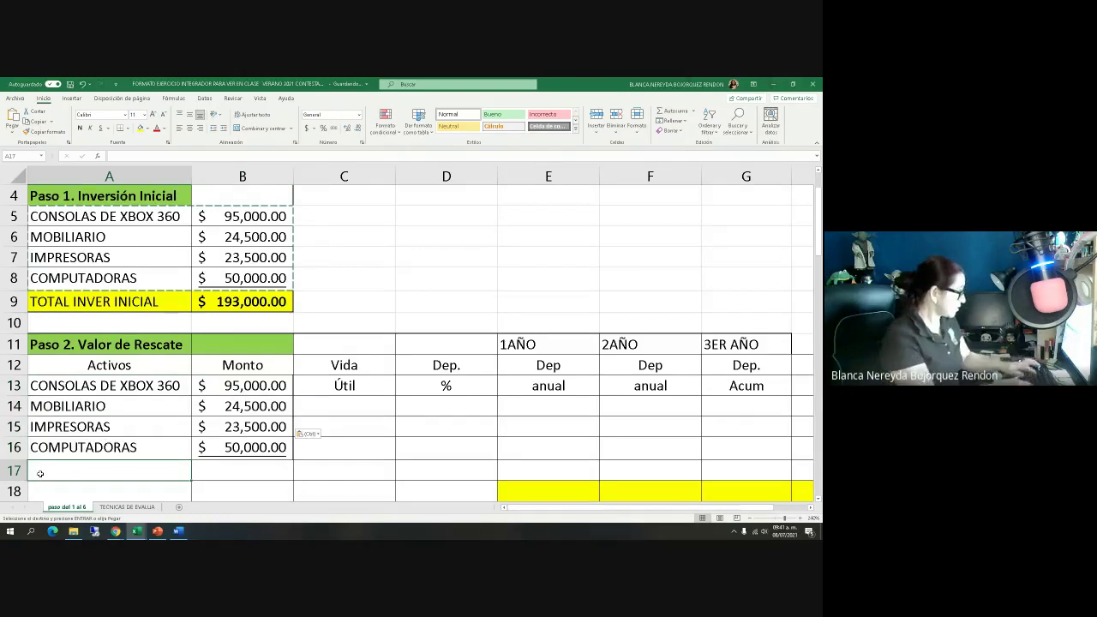
text(TOTAL)
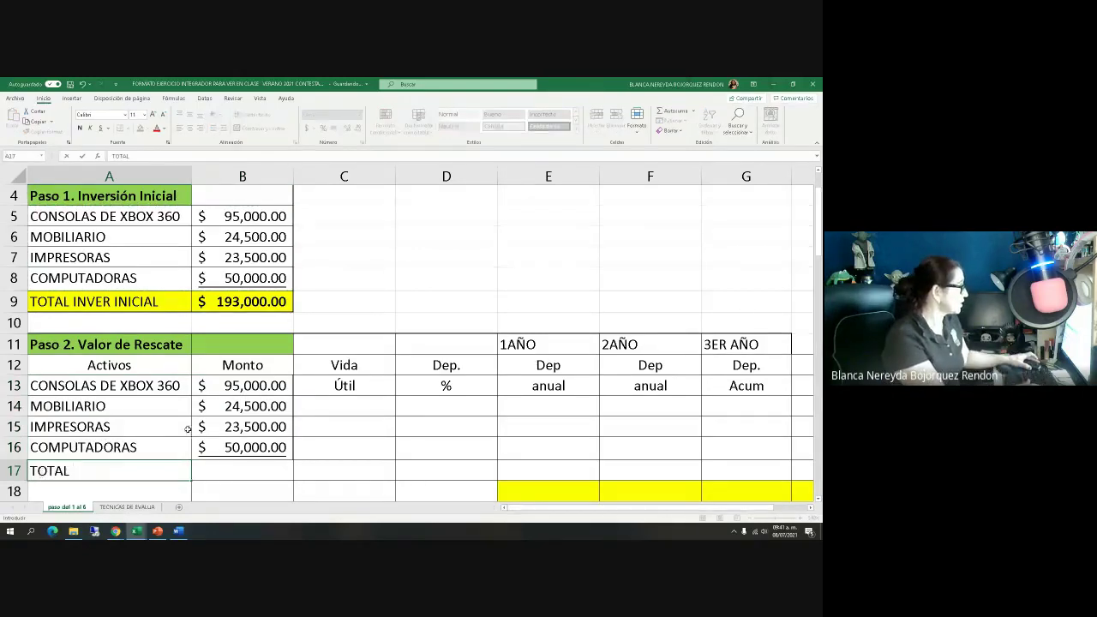
drag(214, 386, 240, 470)
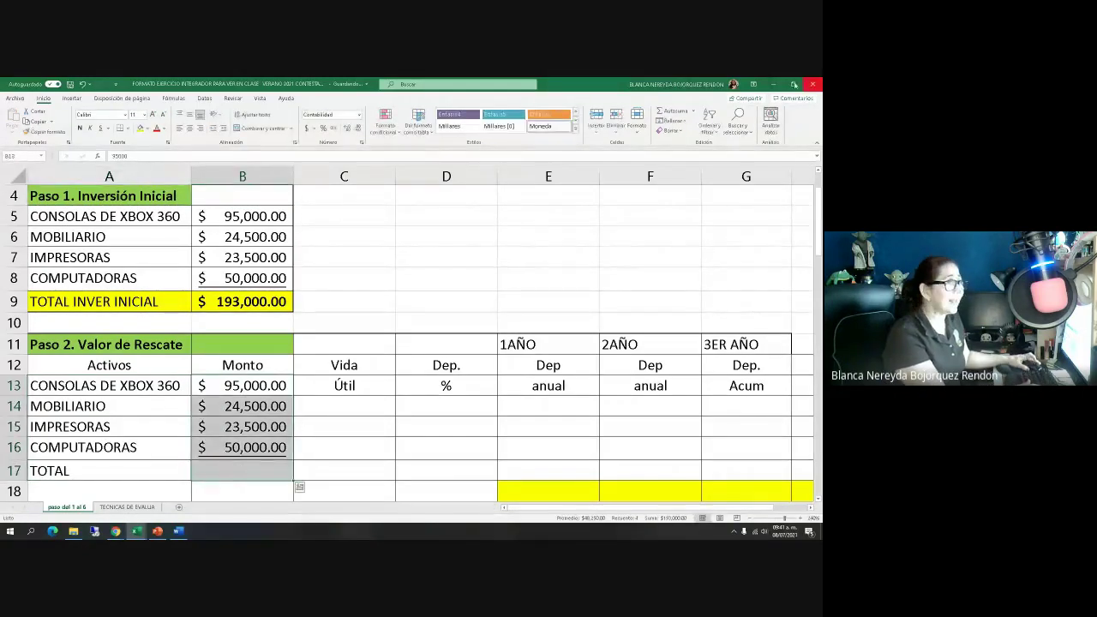
click(676, 111)
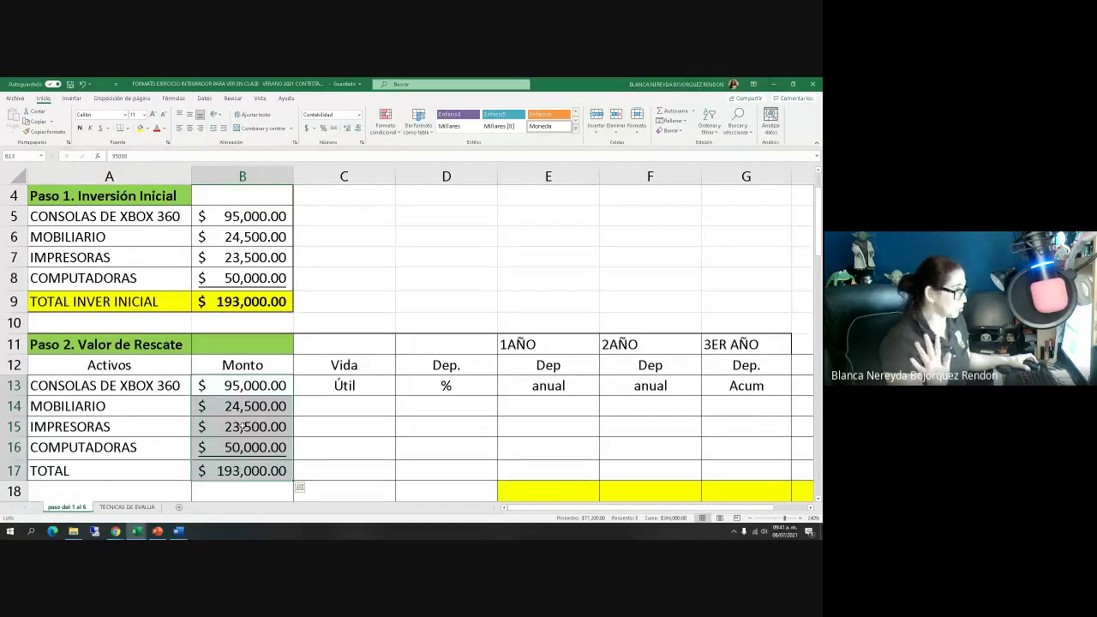
Step: Switch to the exercise document in Word and look up the depreciation rates for the assets before returning to the Excel workbook
click(334, 409)
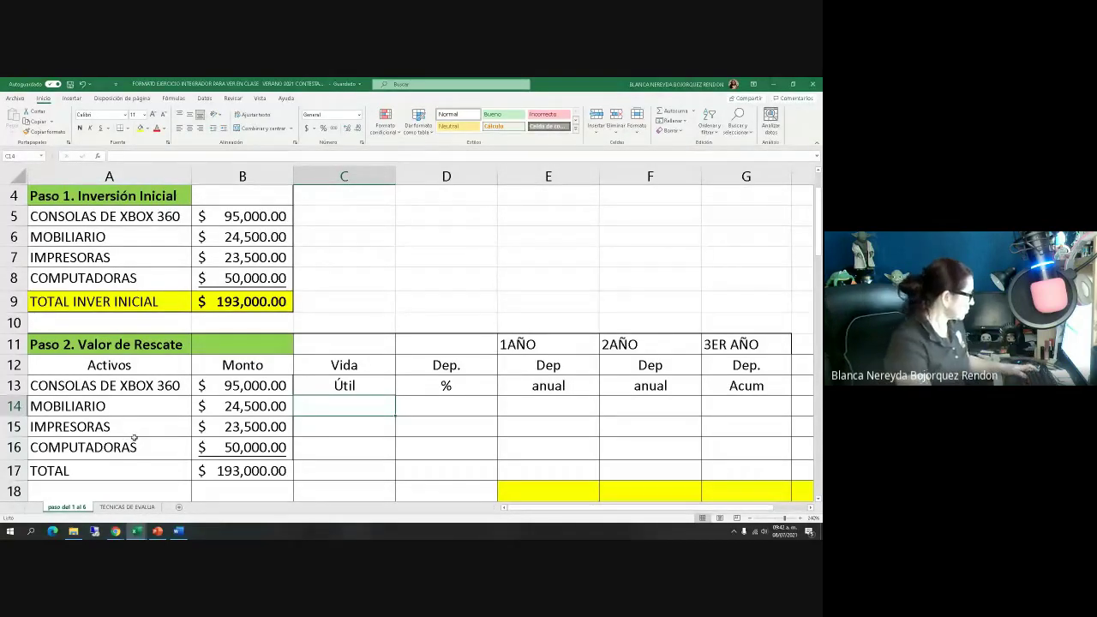
key(alt+Tab)
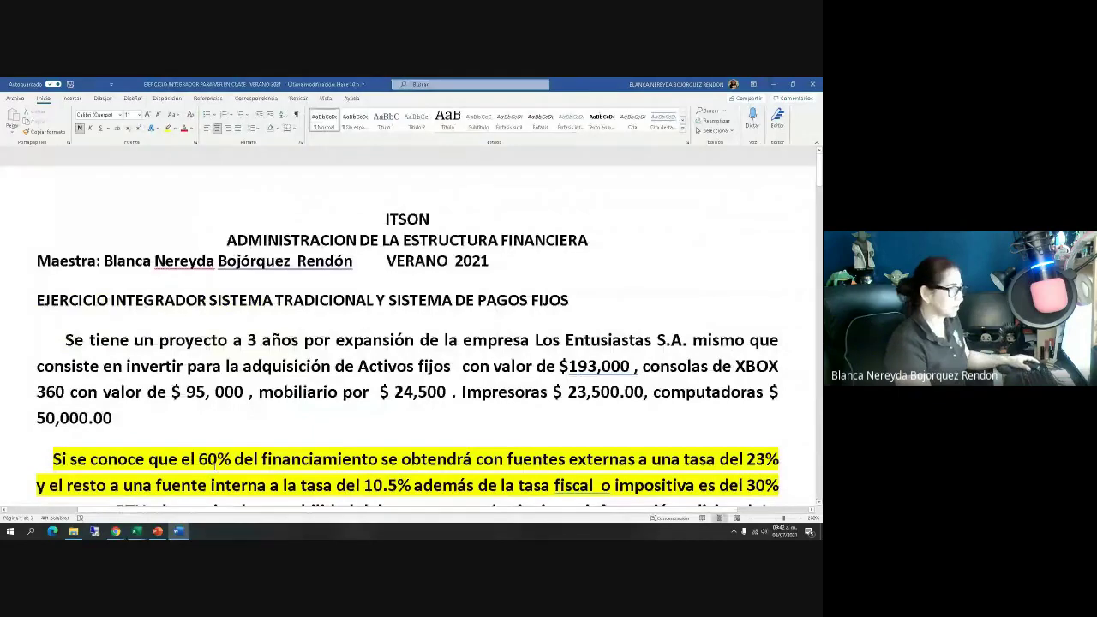
scroll(142, 358, down, 4)
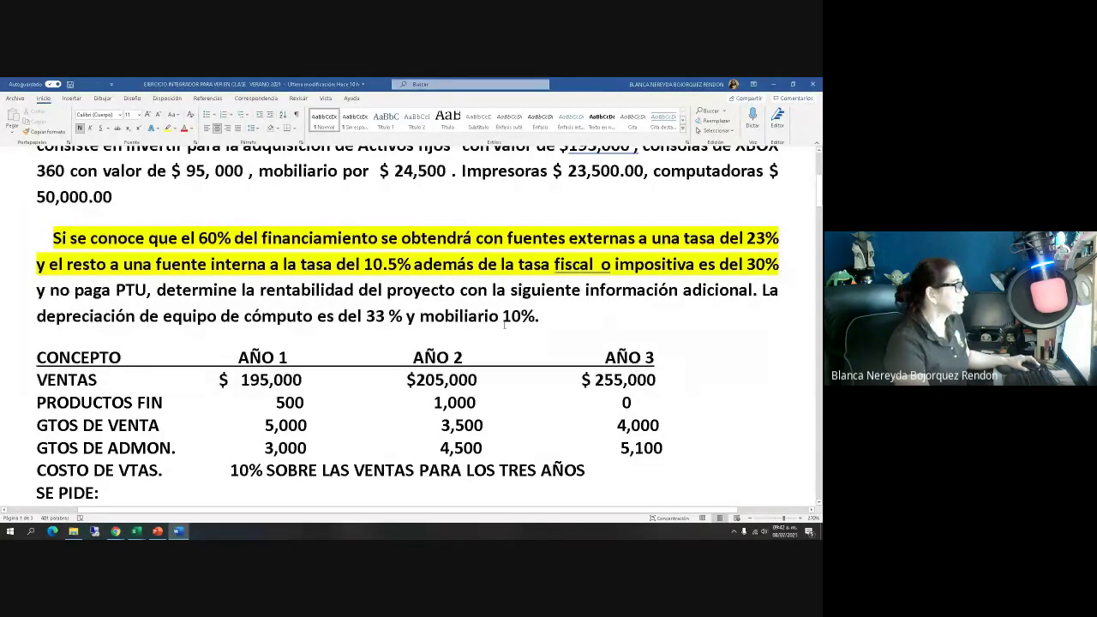
scroll(505, 323, down, 6)
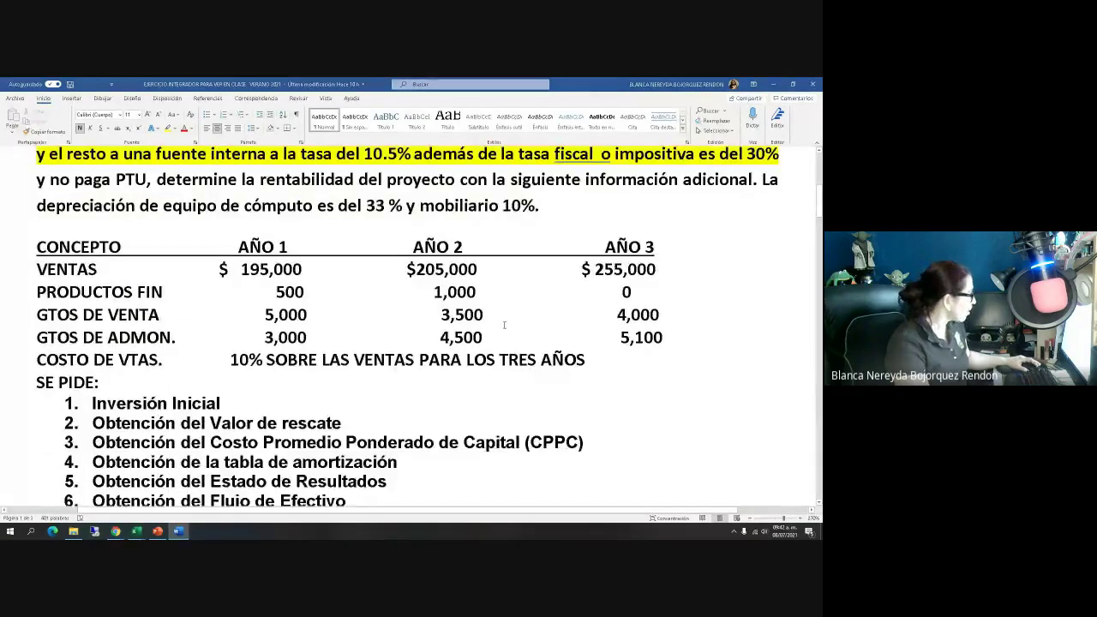
scroll(505, 324, up, 3)
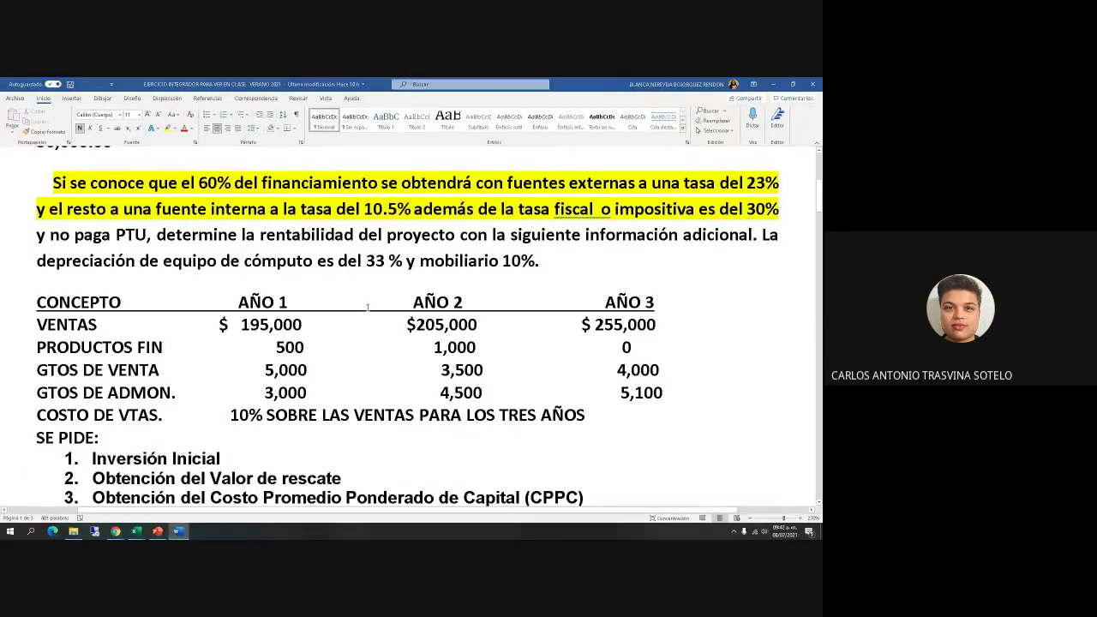
key(alt+Tab)
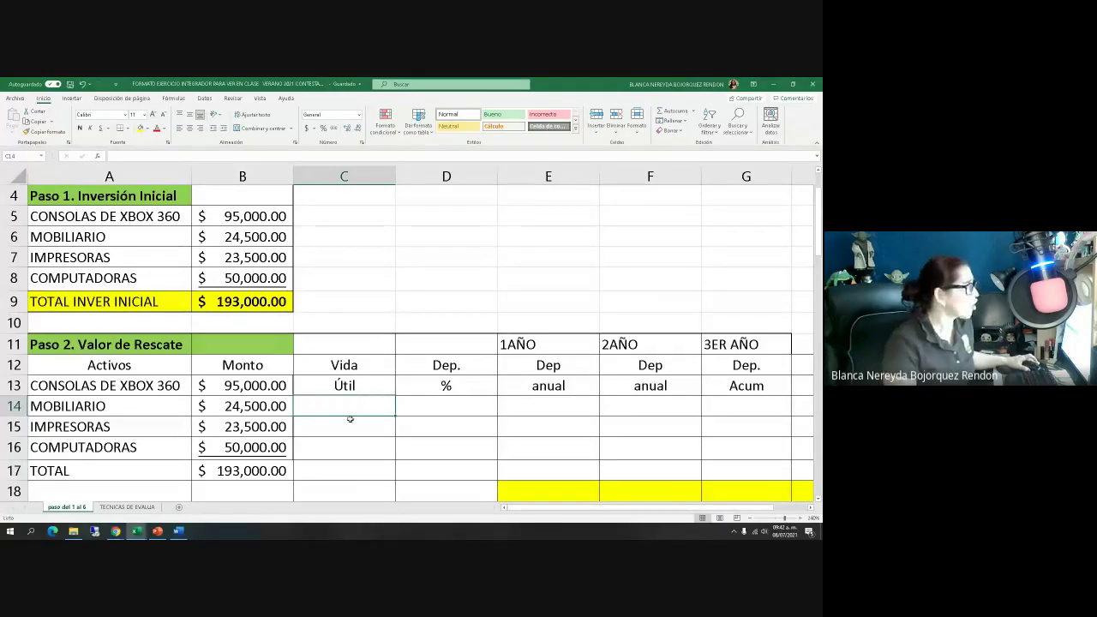
click(420, 407)
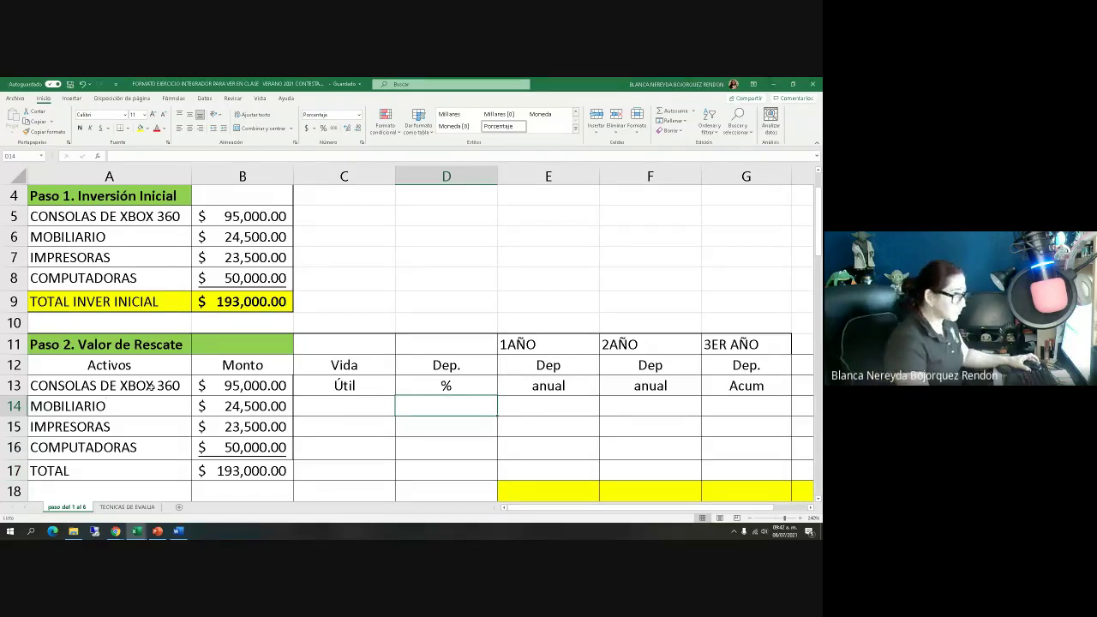
Step: Move the asset names, amounts and total in A13:B17 down one row so the block starts at A14
drag(70, 387, 220, 471)
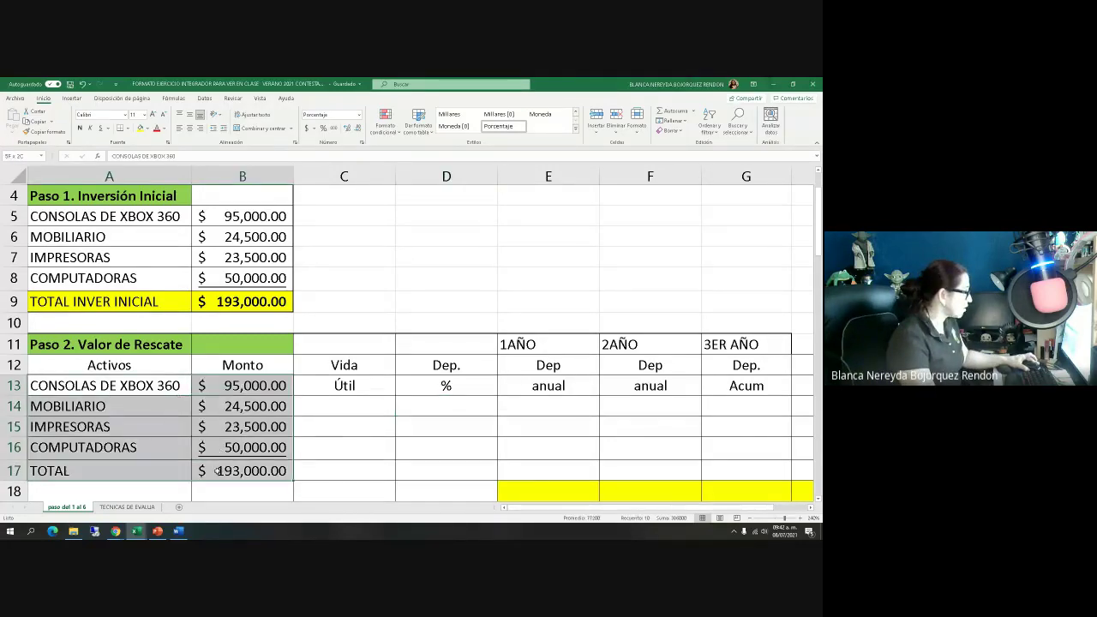
right_click(142, 417)
click(163, 167)
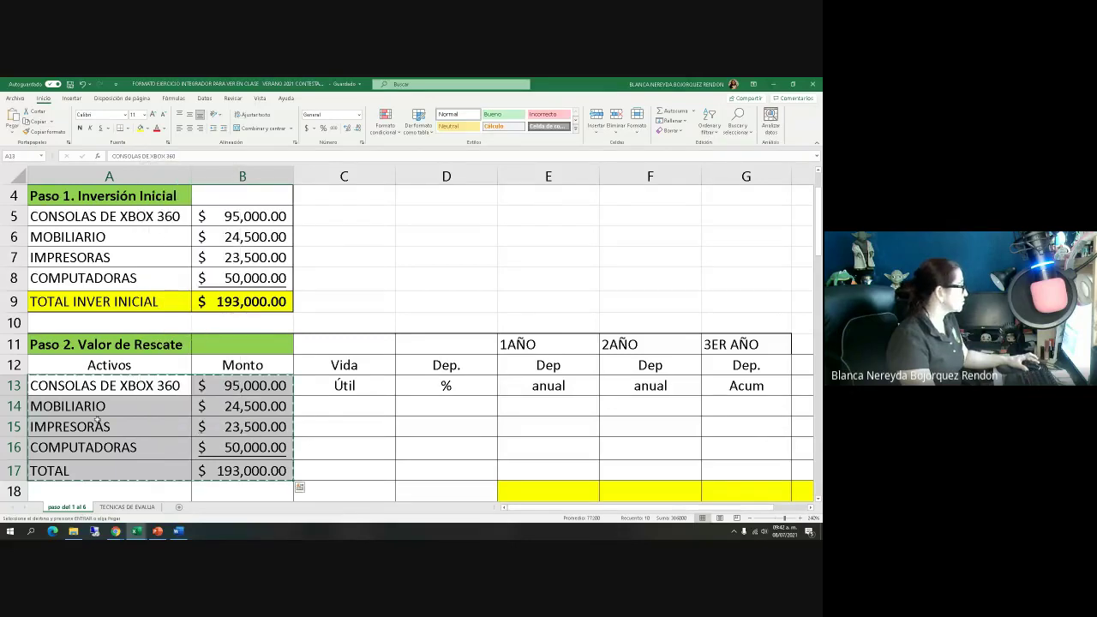
click(62, 403)
key(ctrl+v)
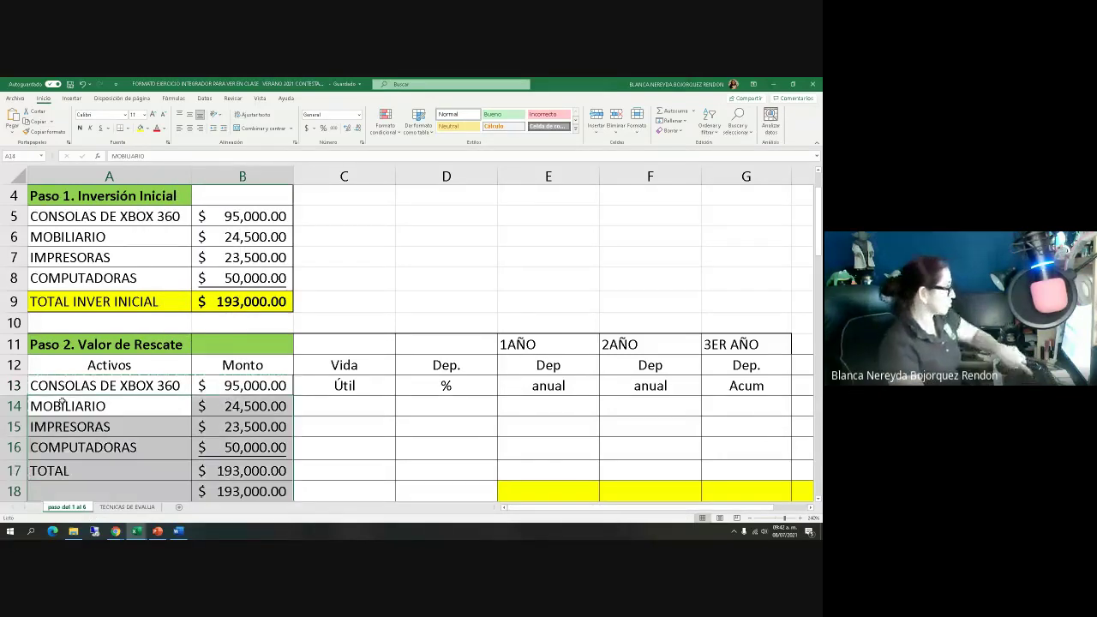
Step: Check the computer equipment depreciation rate in the Word exercise and enter 33% for CONSOLAS DE XBOX 360 in cell D14
click(363, 406)
scroll(358, 406, down, 1)
click(415, 342)
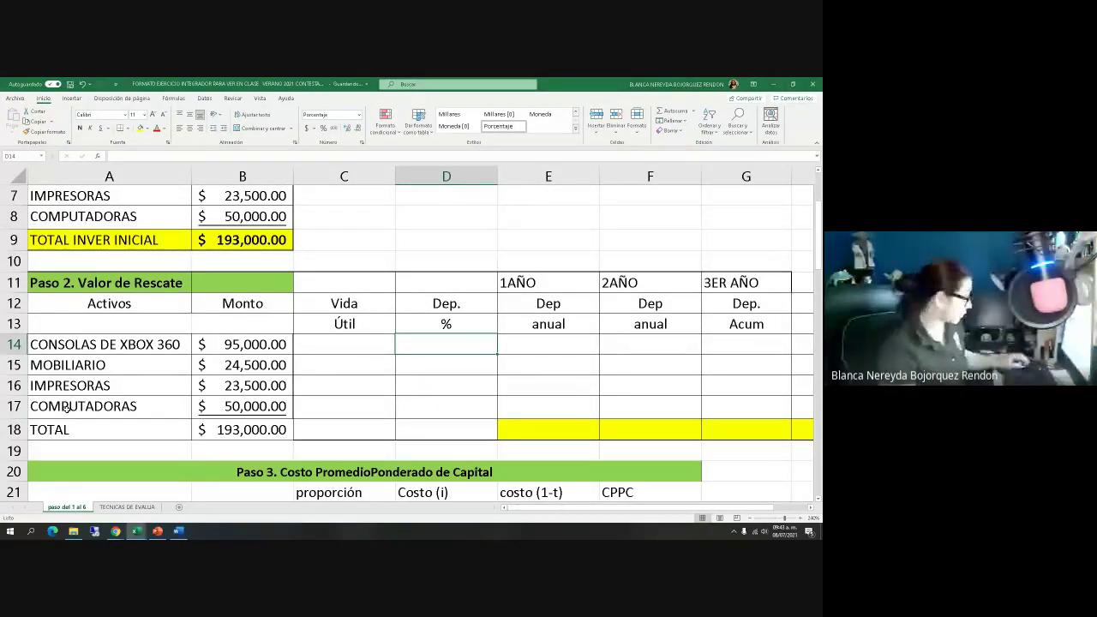
key(alt+Tab)
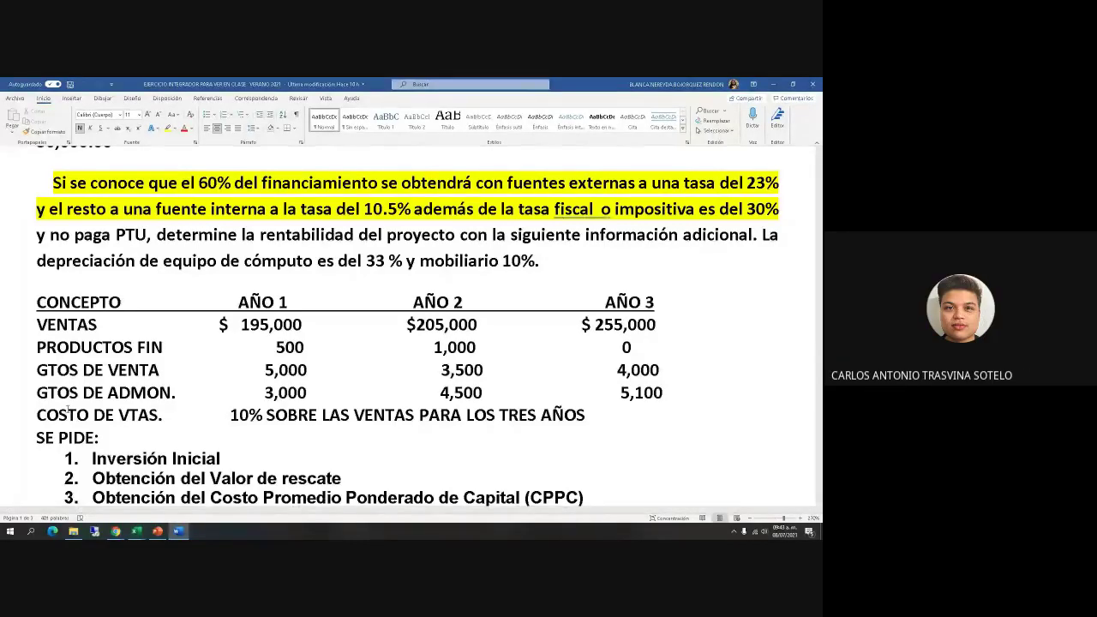
key(alt+Tab)
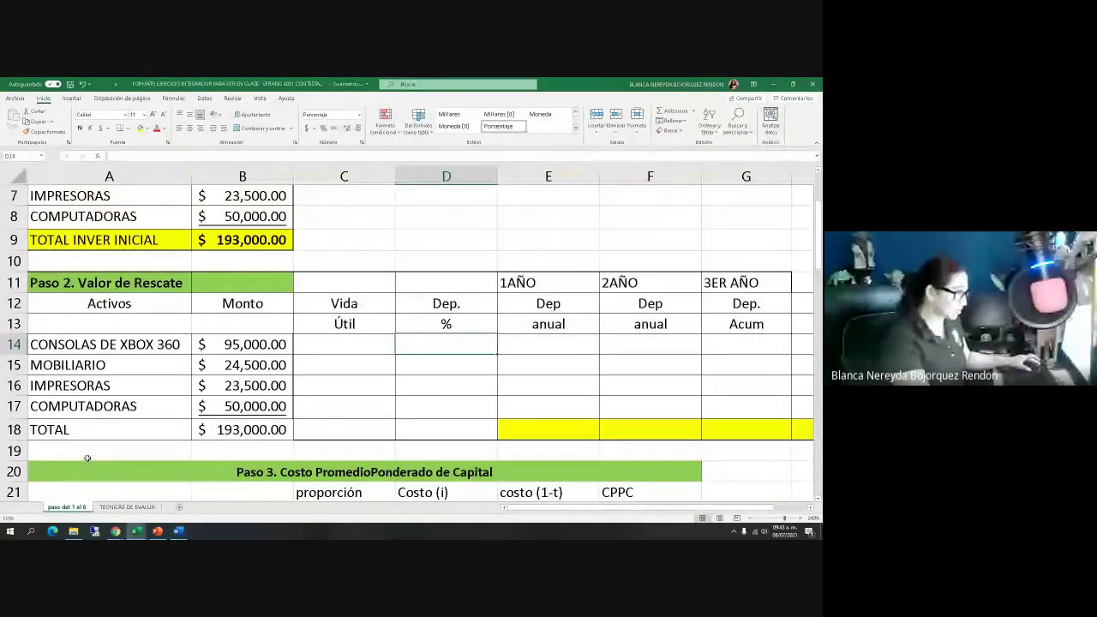
text(.33)
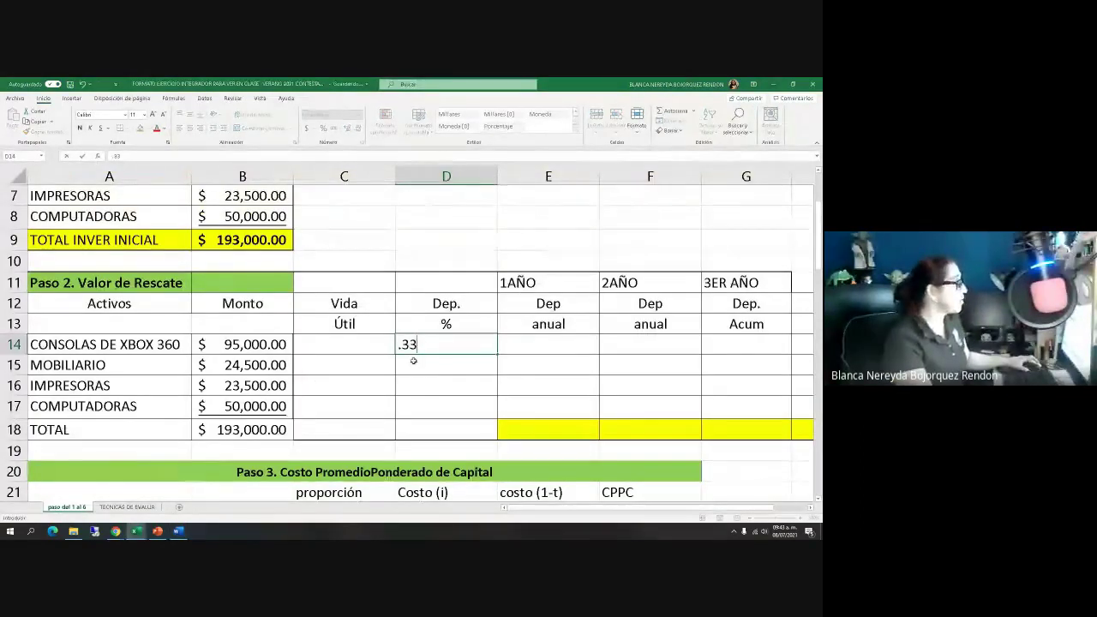
click(413, 361)
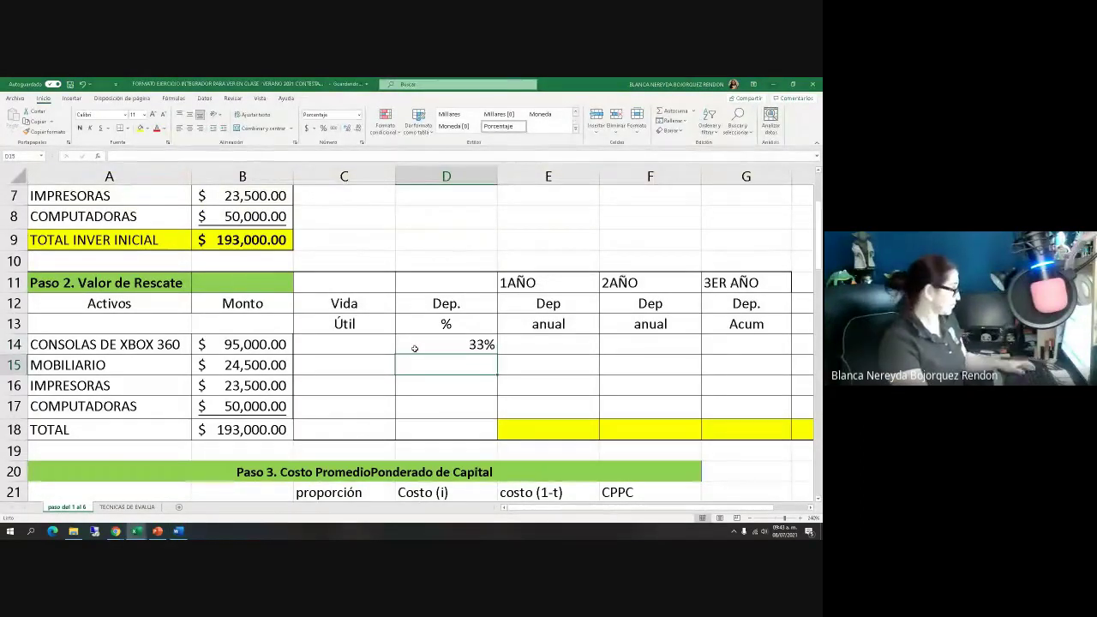
Step: Check the furniture depreciation rate in the Word exercise and enter 10% for MOBILIARIO in cell D15
key(alt+Tab)
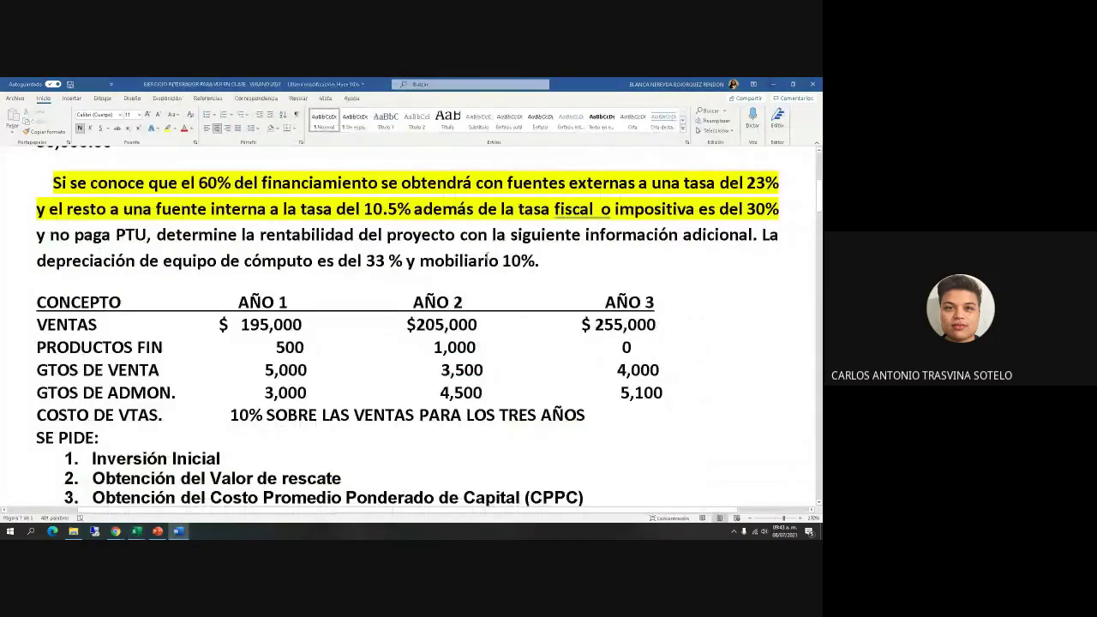
drag(543, 257, 419, 260)
key(alt+Tab)
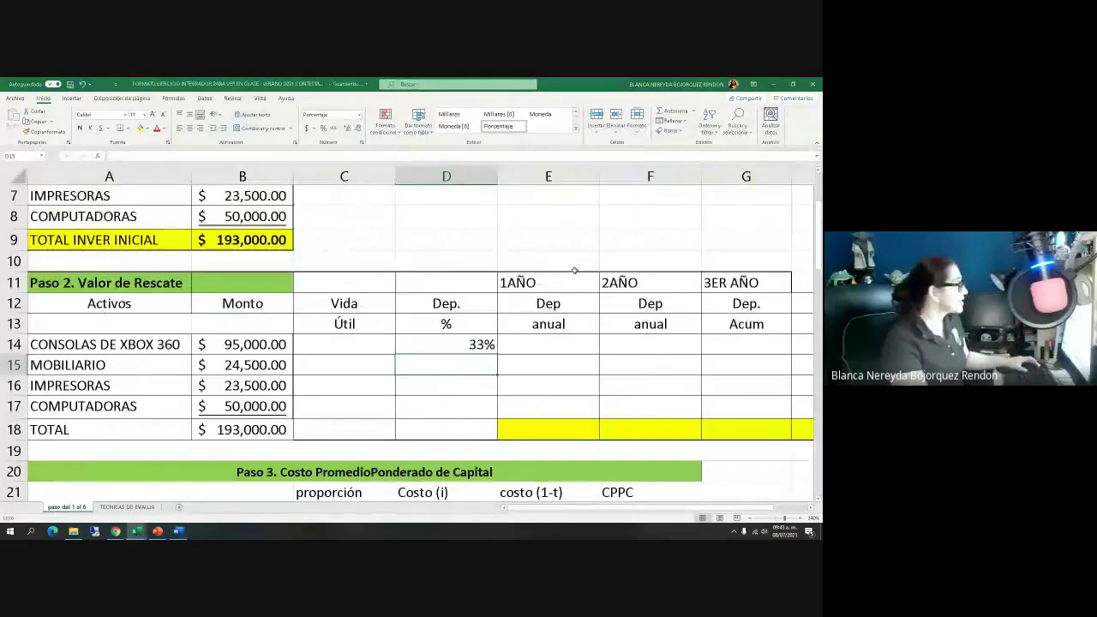
text(10%)
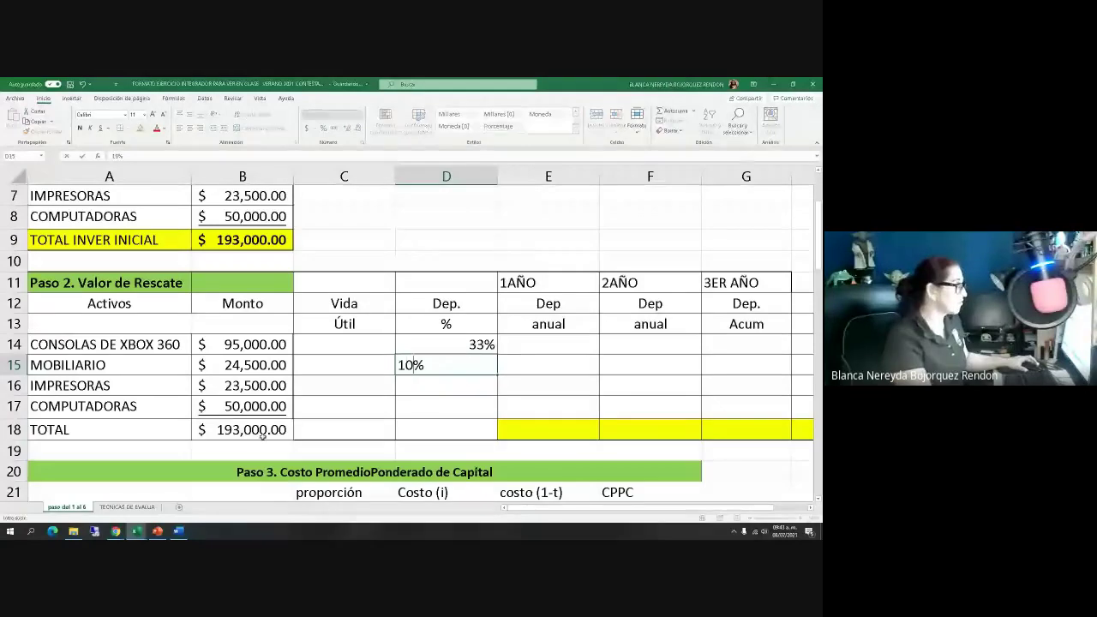
key(Return)
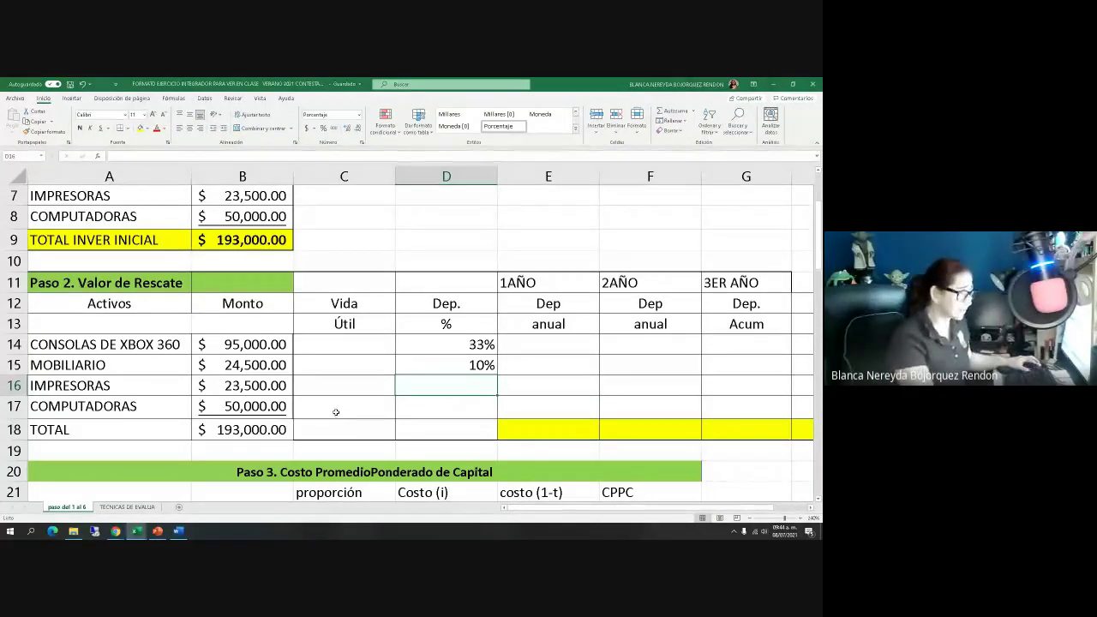
Step: Enter a 33% depreciation rate for both IMPRESORAS in D16 and COMPUTADORAS in D17
text(33%)
key(Return)
text(33%)
key(Return)
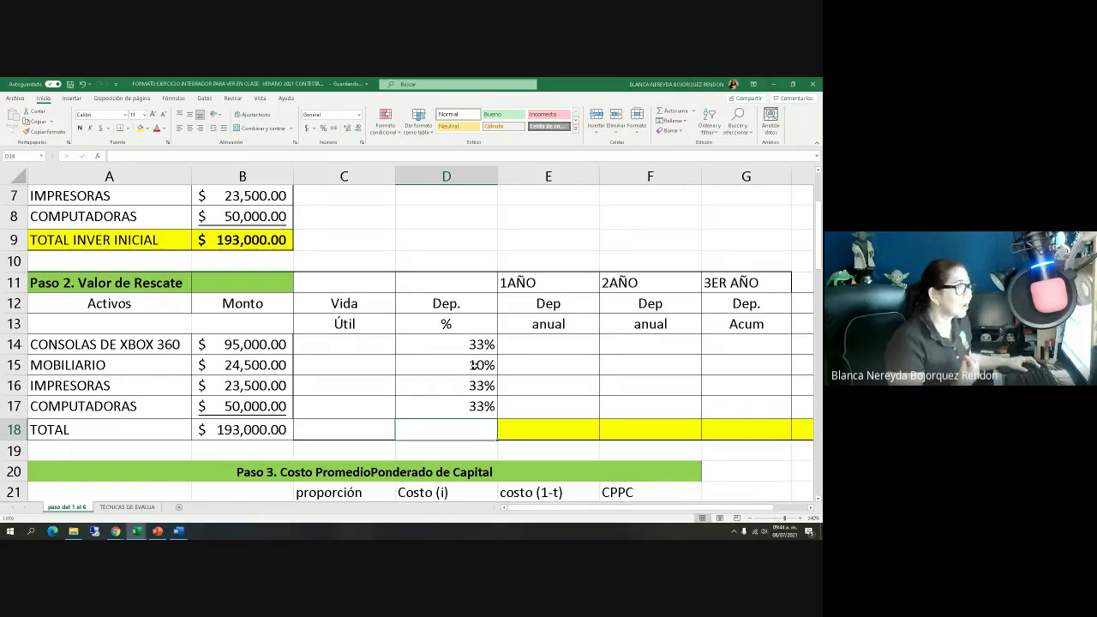
Step: Set up a rule of three for the useful life with 1 in C8, 33 in D8 and 100% in D9
click(376, 219)
text(1)
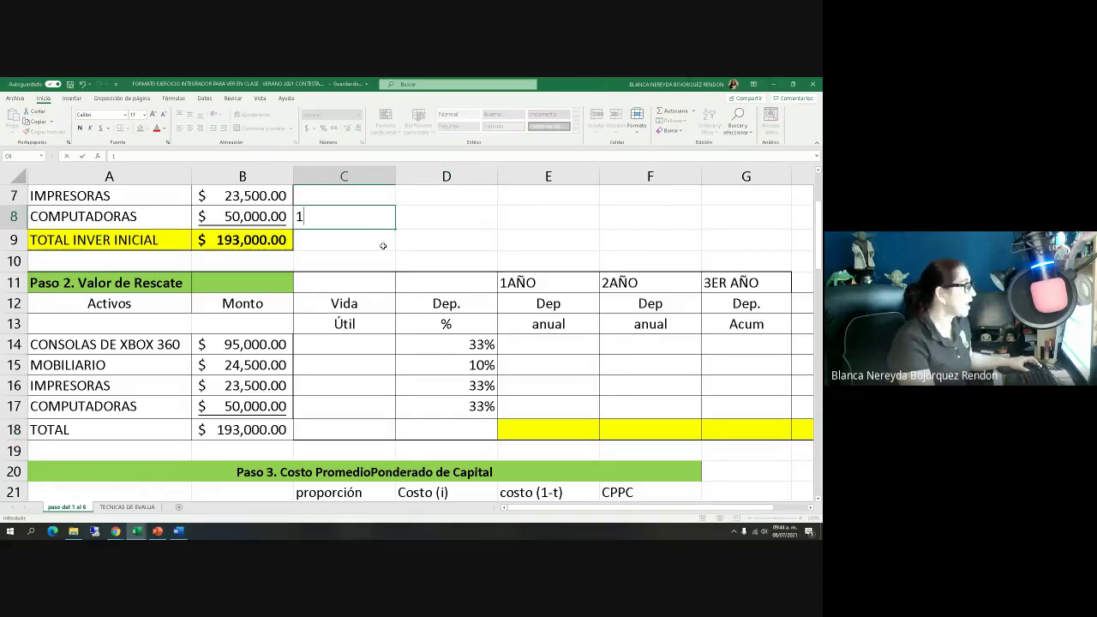
click(433, 215)
text(33)
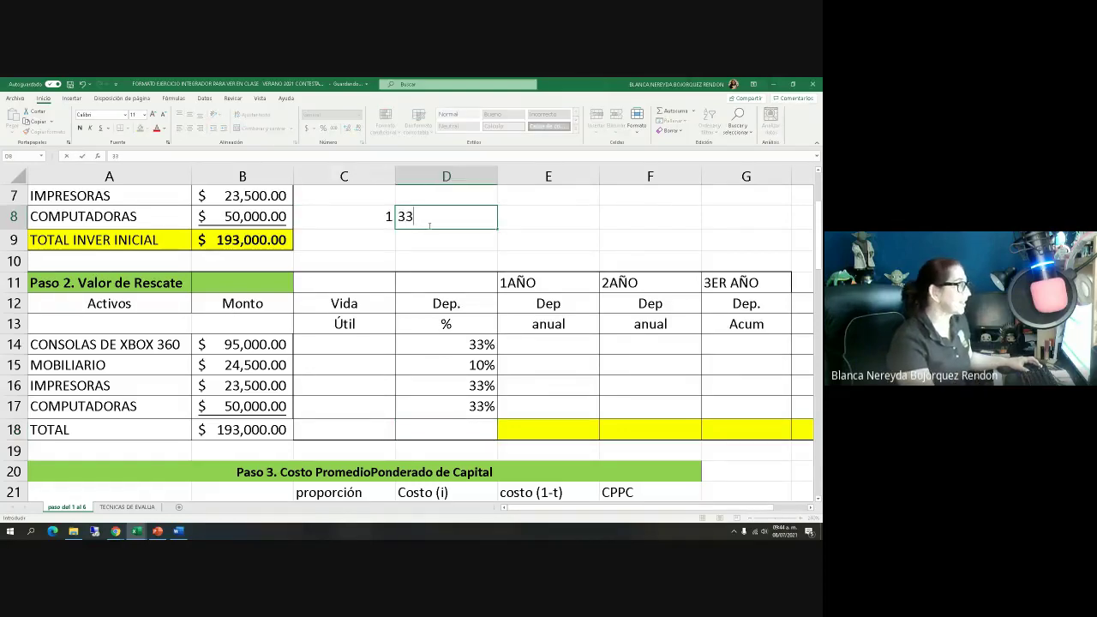
click(416, 241)
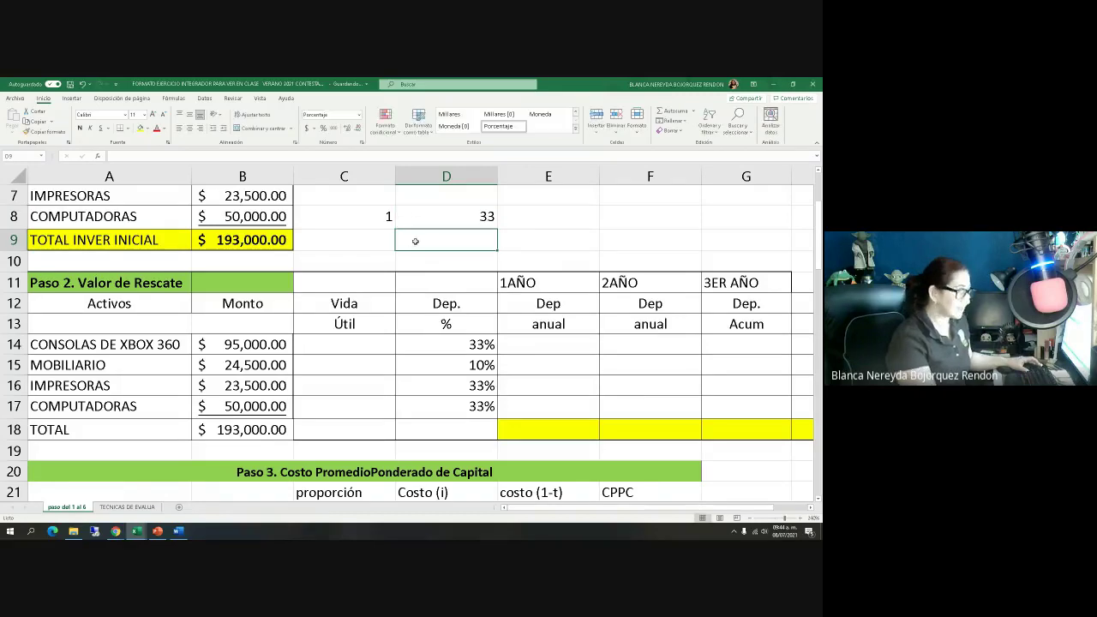
text(100%)
Step: Calculate the useful life in cell C9 with the formula =C8*D9/D8
click(376, 239)
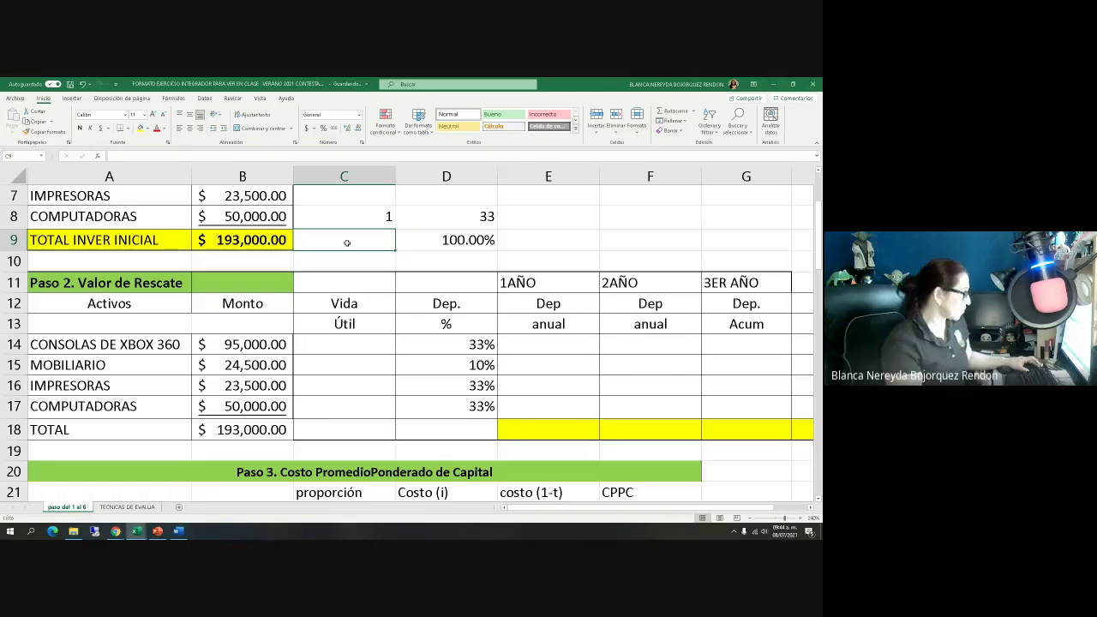
text(=)
click(353, 216)
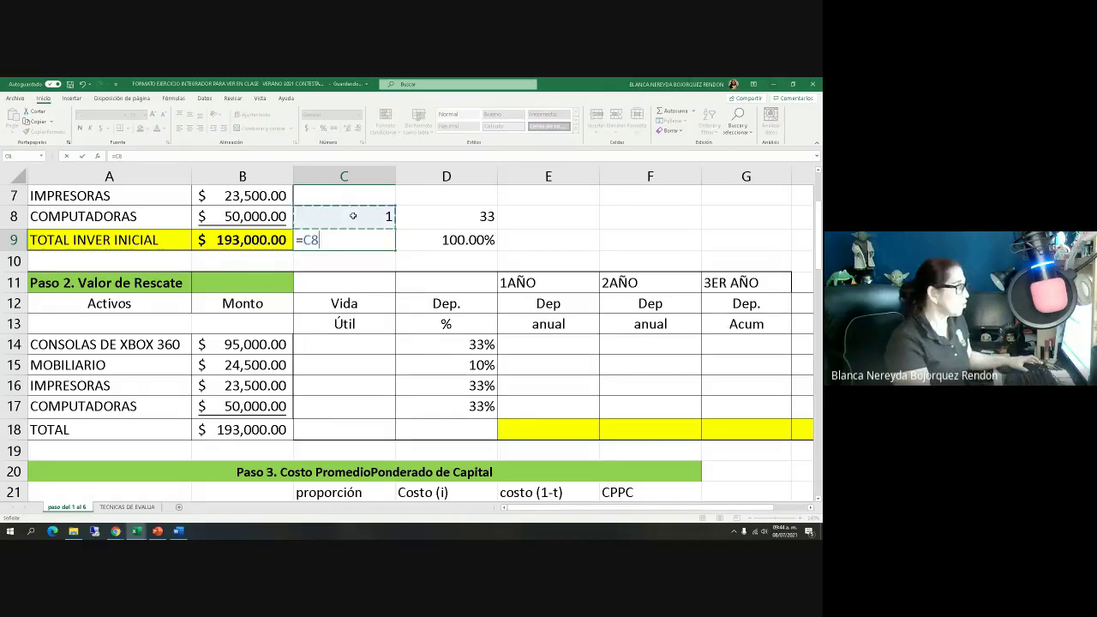
text(*)
click(447, 240)
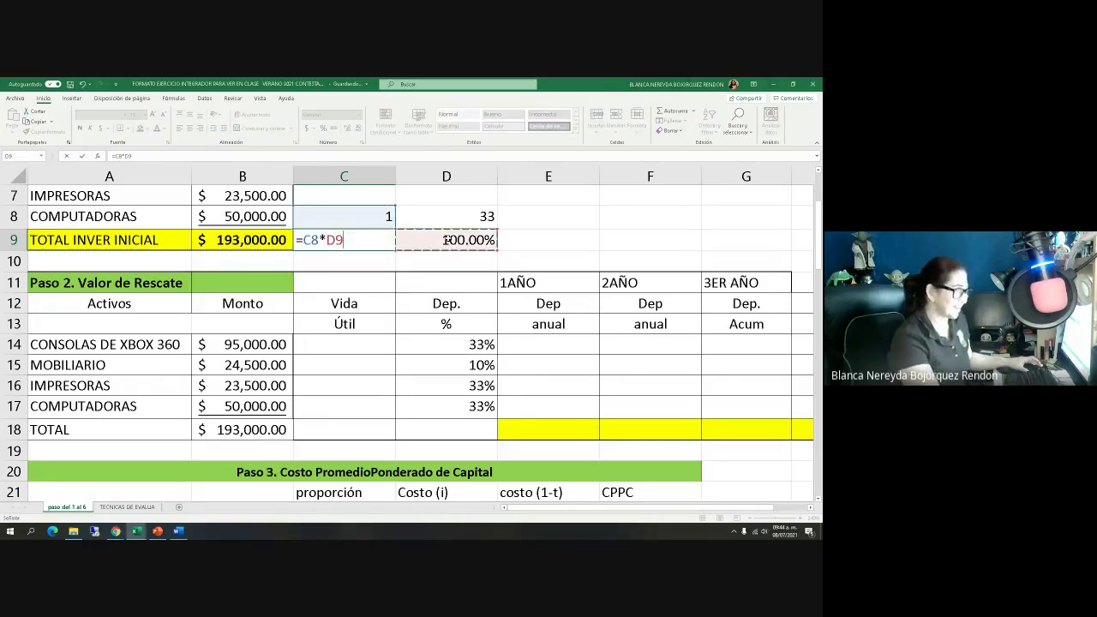
text(/)
click(444, 218)
key(Return)
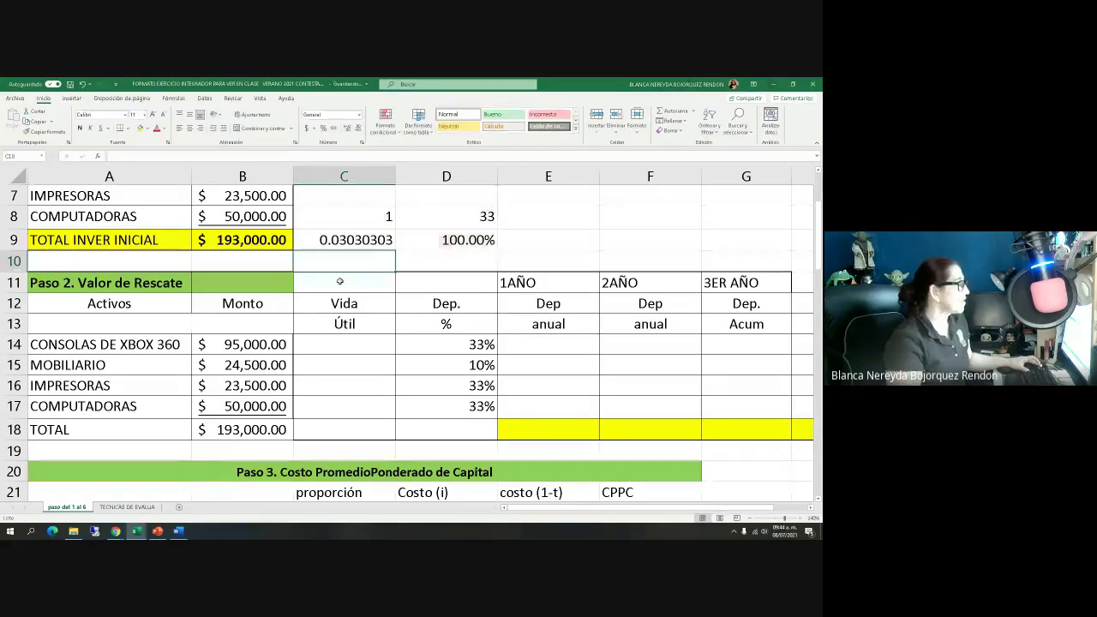
Step: Format D8 as a percentage, set it to 33%, and re-enter 100% in cell D9 of the rule of three
click(447, 218)
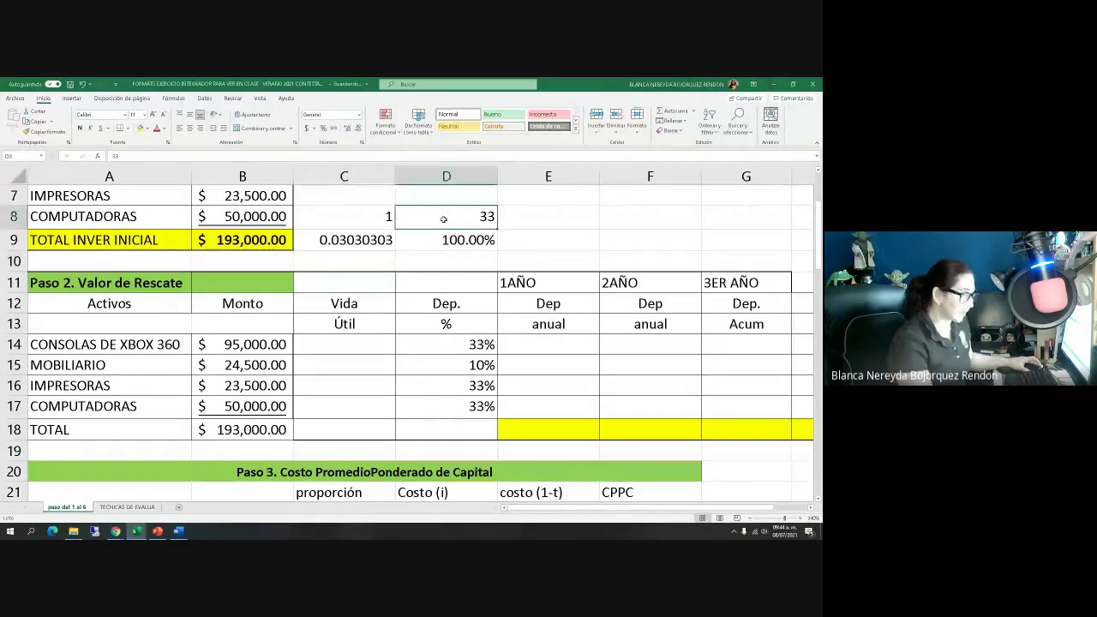
click(323, 128)
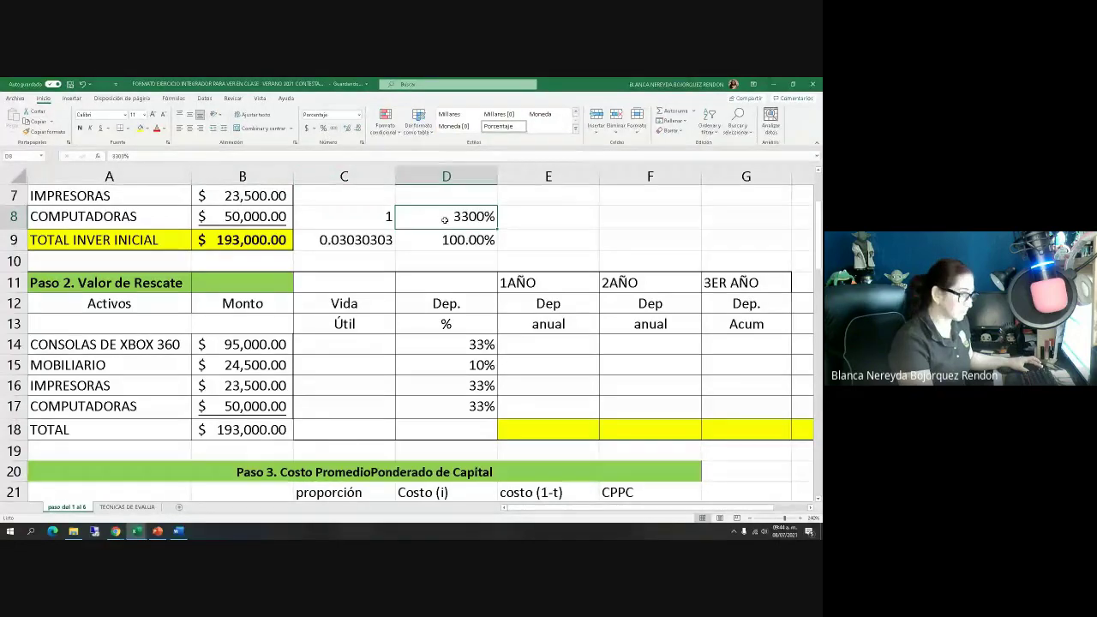
text(.33)
key(Return)
key(Delete)
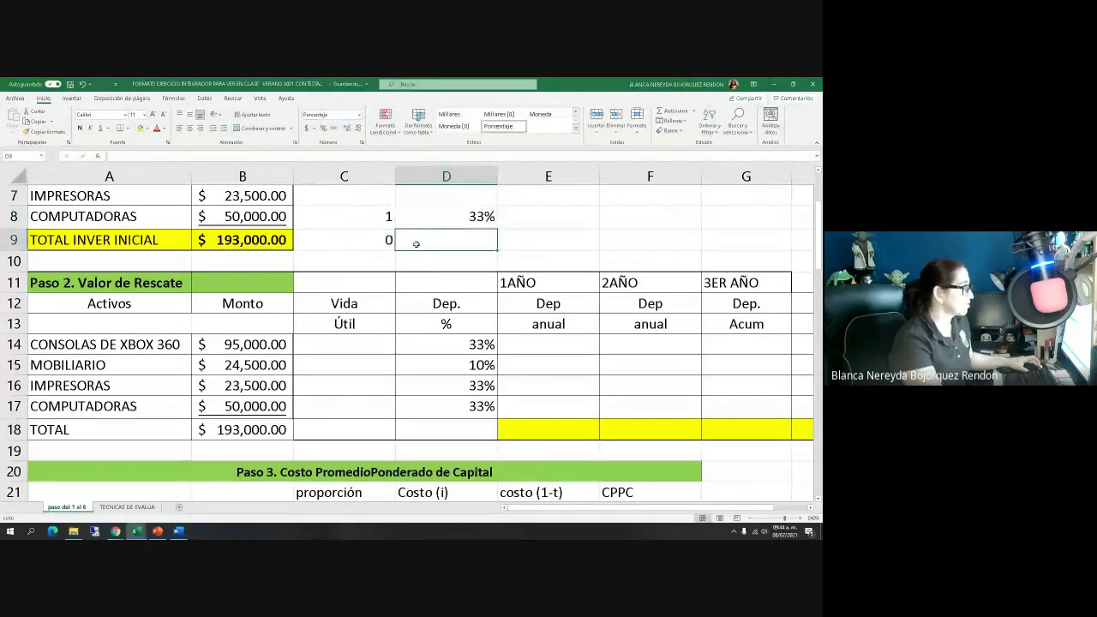
text(100)
key(Return)
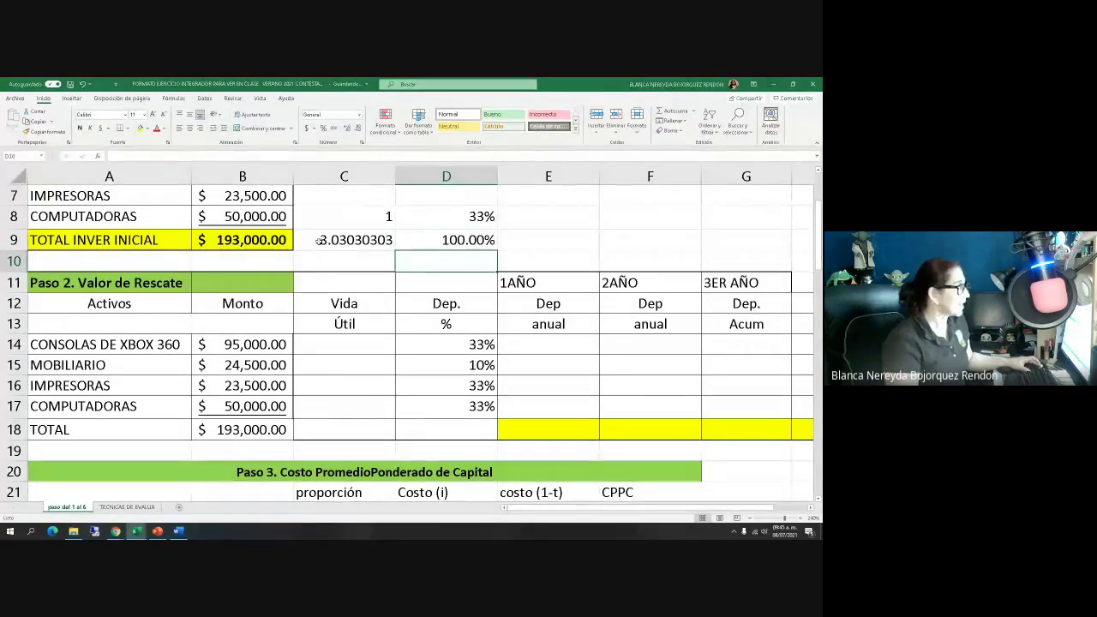
click(321, 239)
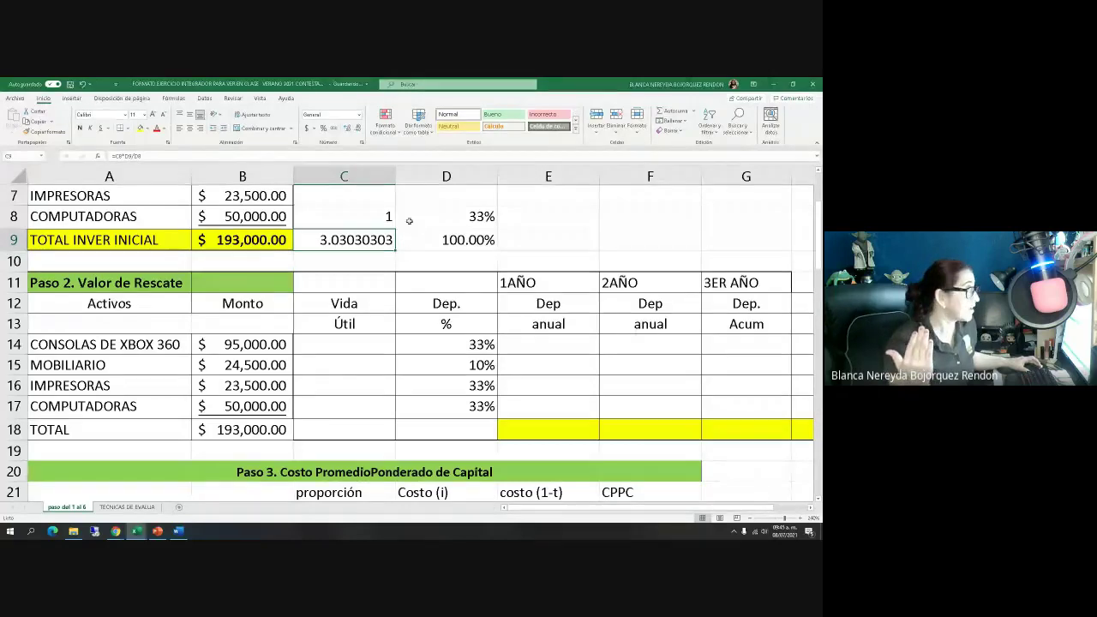
click(460, 216)
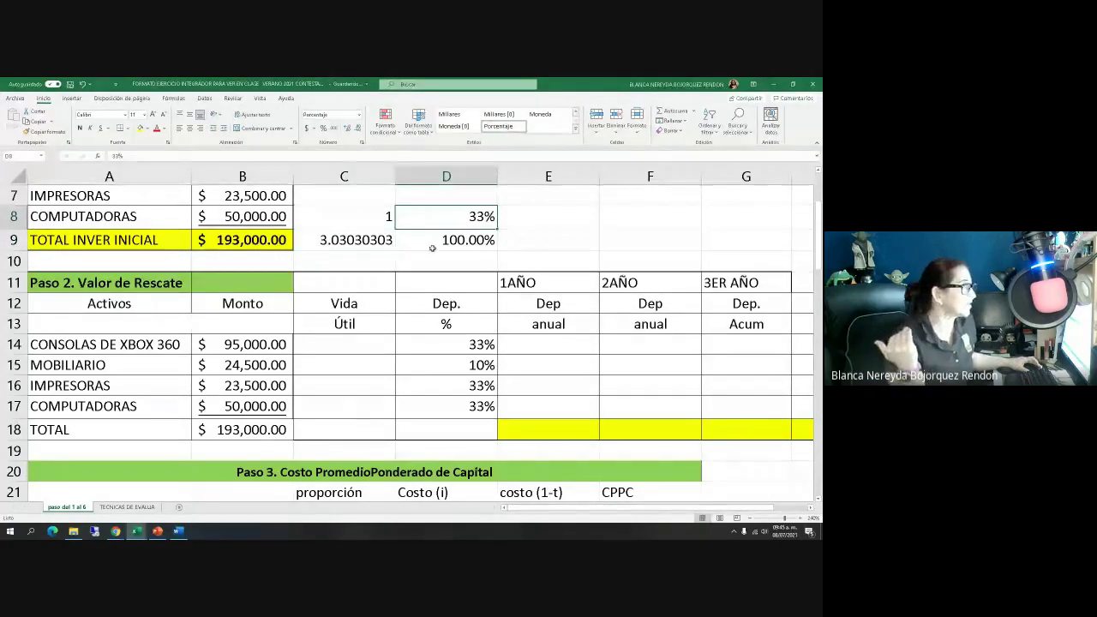
click(432, 248)
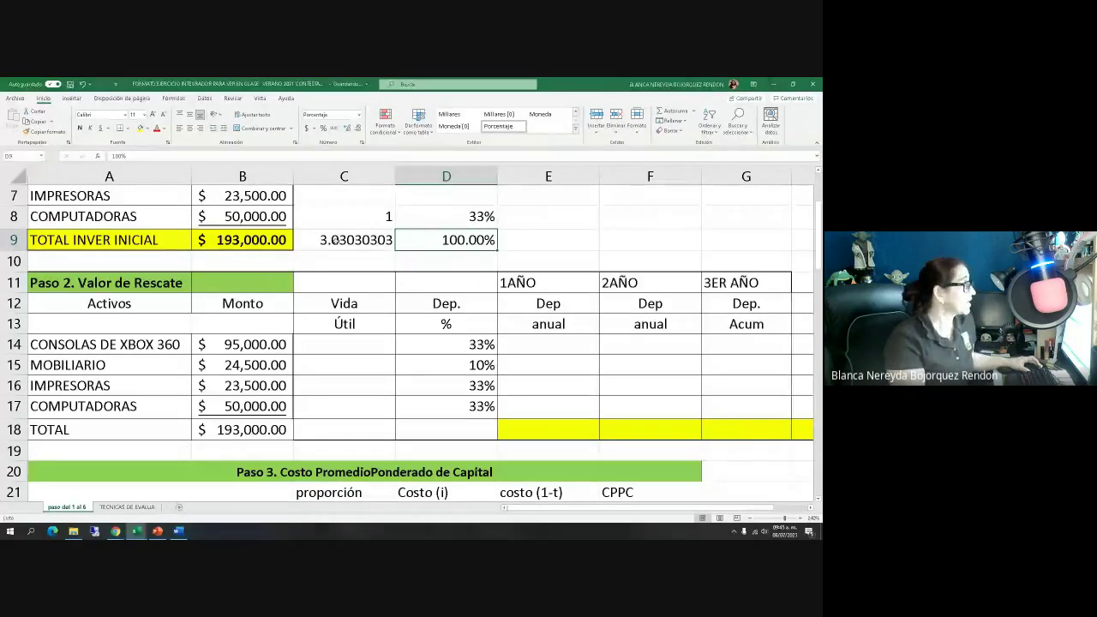
click(336, 246)
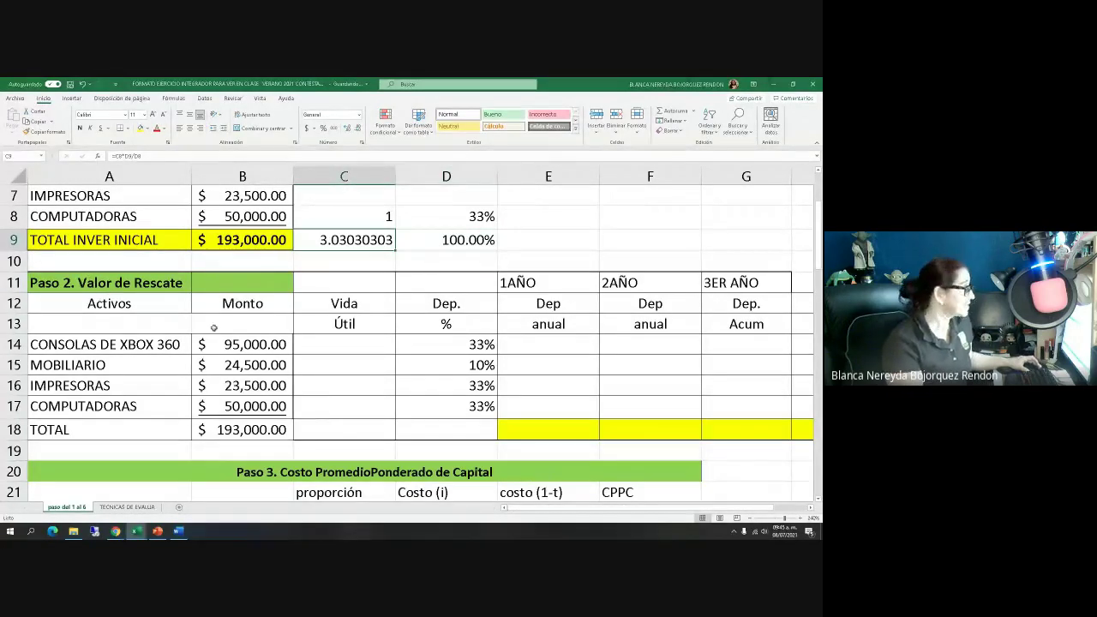
Step: Enter 3 AÑOS as the useful life of CONSOLAS DE XBOX 360 in cell C14
click(326, 346)
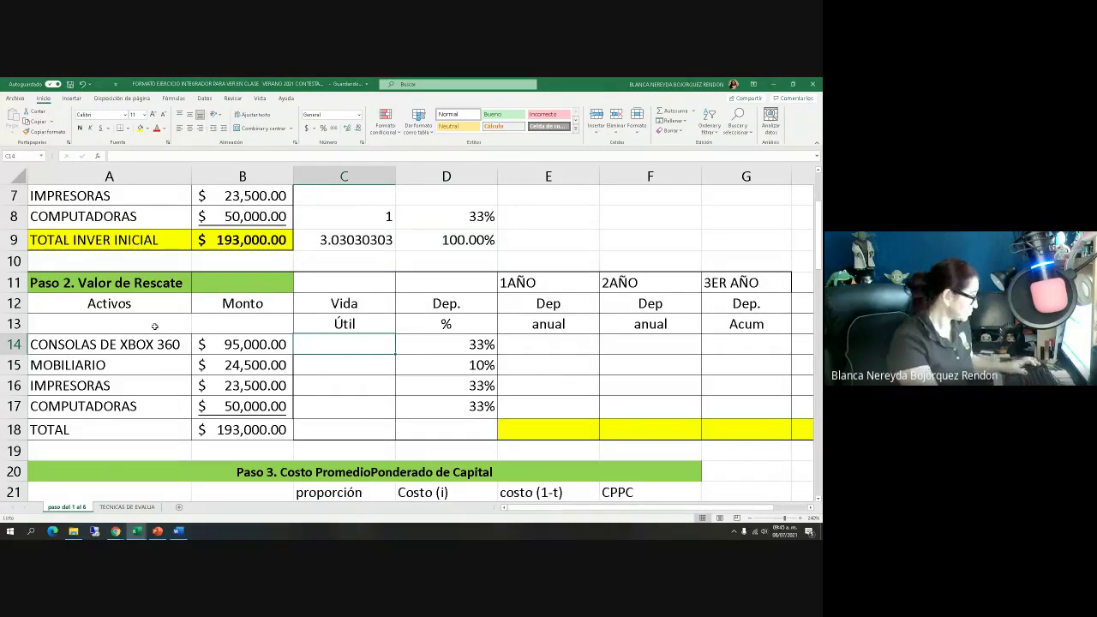
text(3 AÑOS)
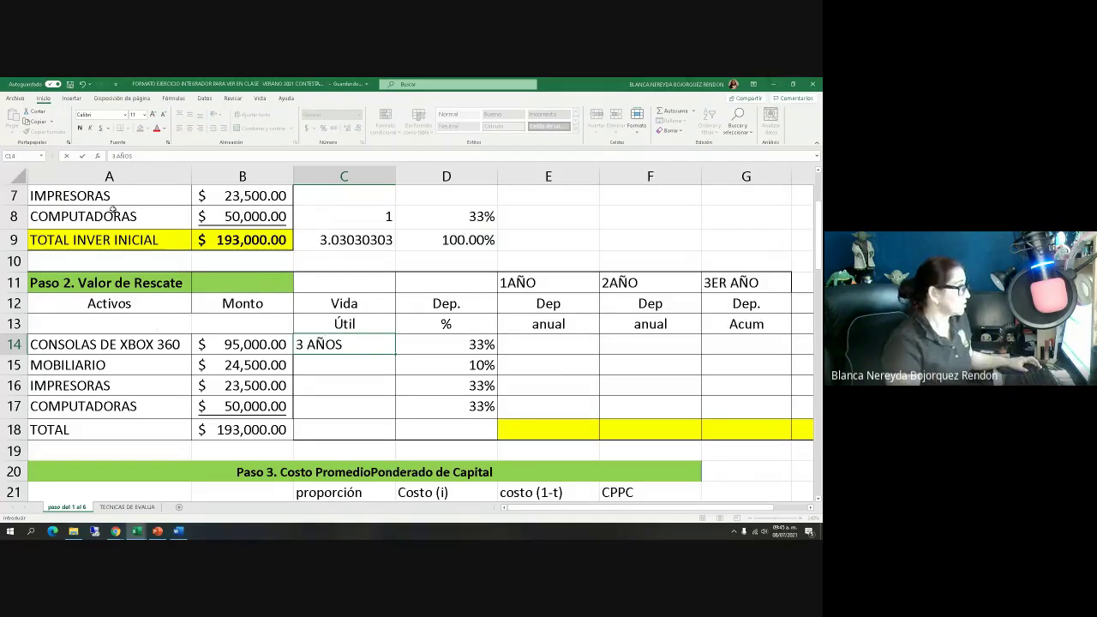
click(358, 258)
Step: Review the cells of the rule of three and highlight its result cell C9 with yellow fill
click(344, 233)
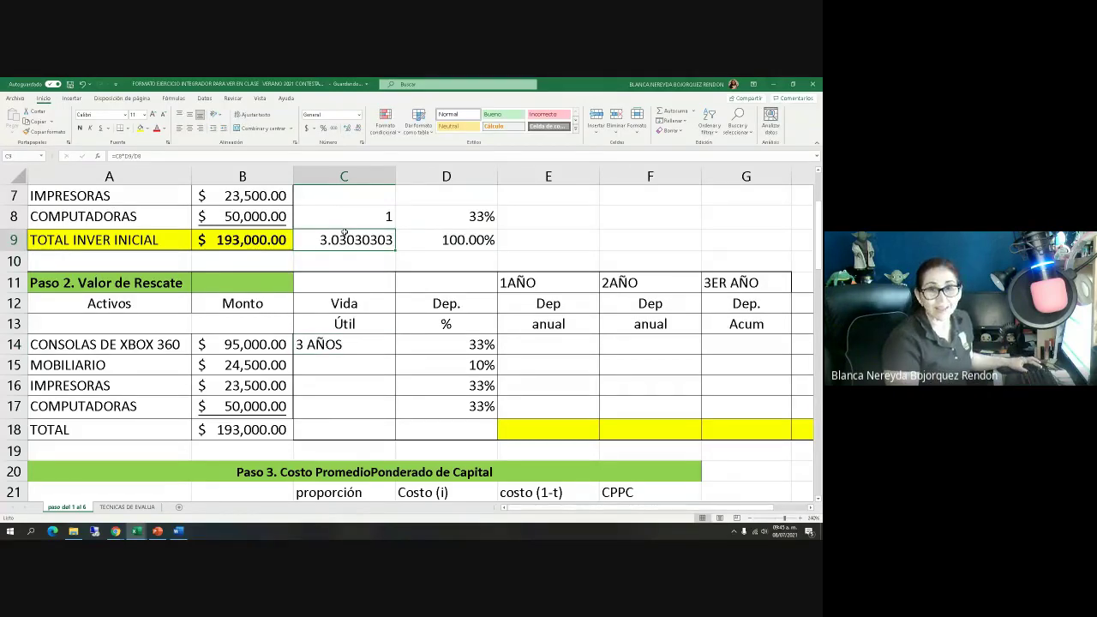
click(342, 216)
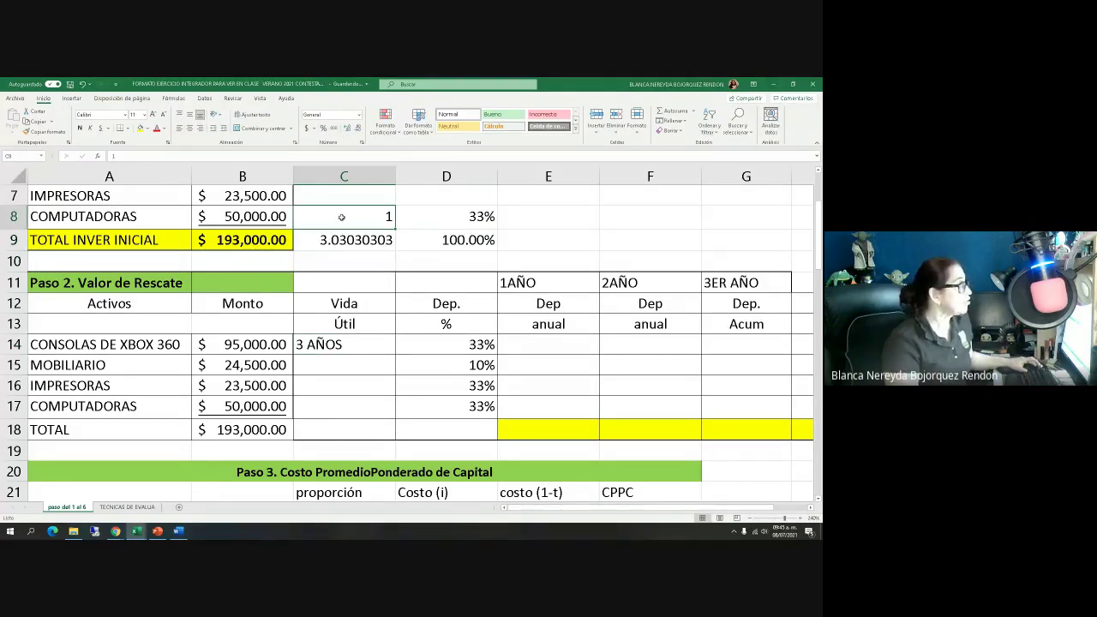
click(470, 217)
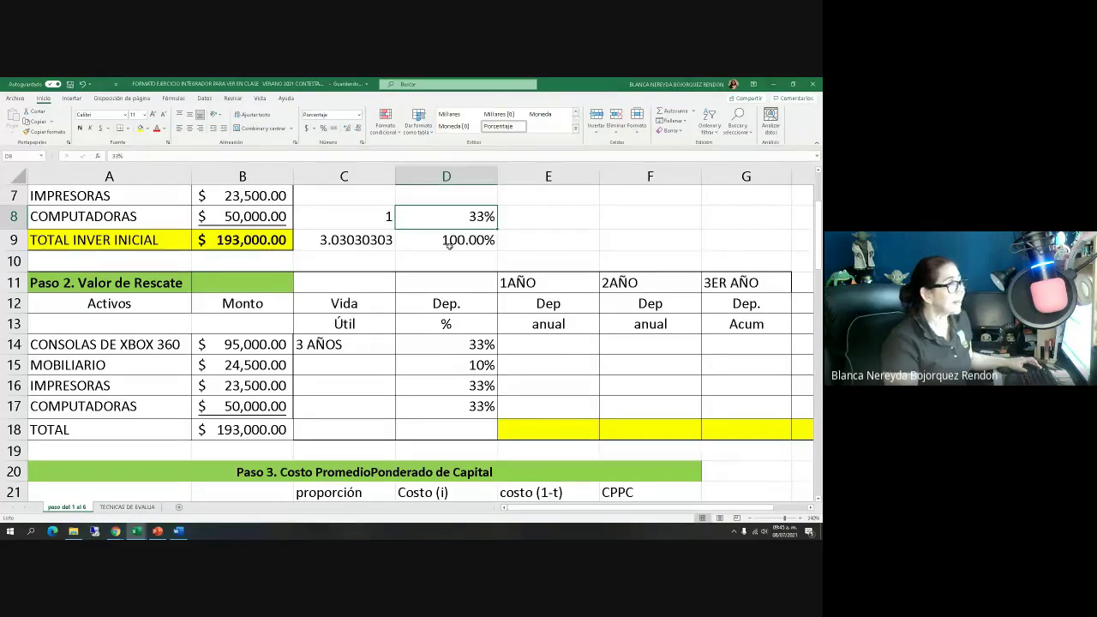
click(448, 243)
click(327, 240)
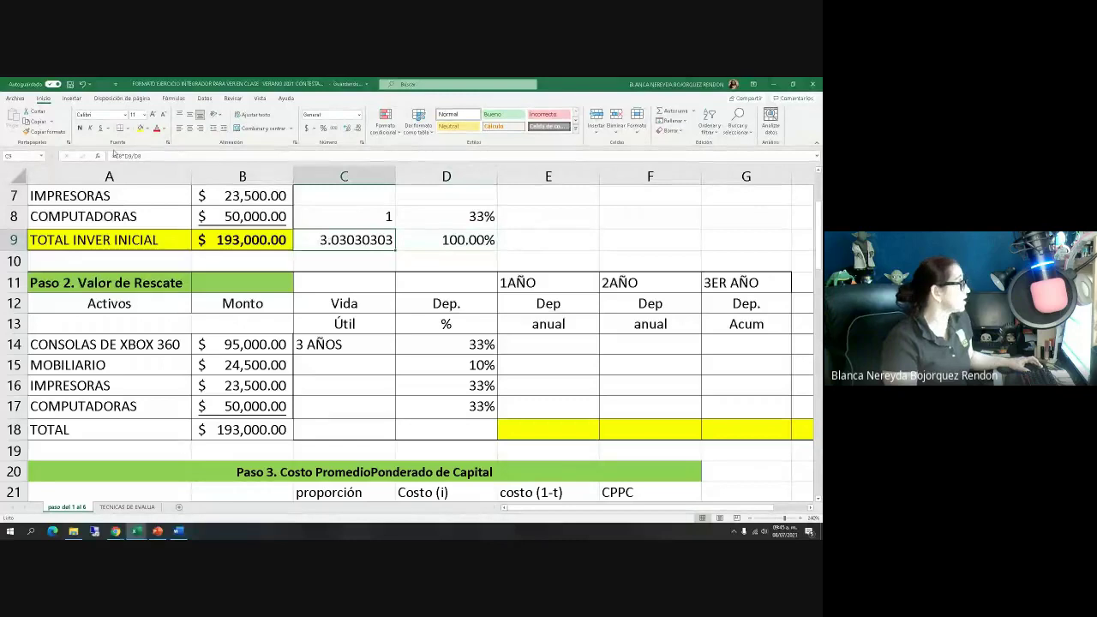
click(140, 129)
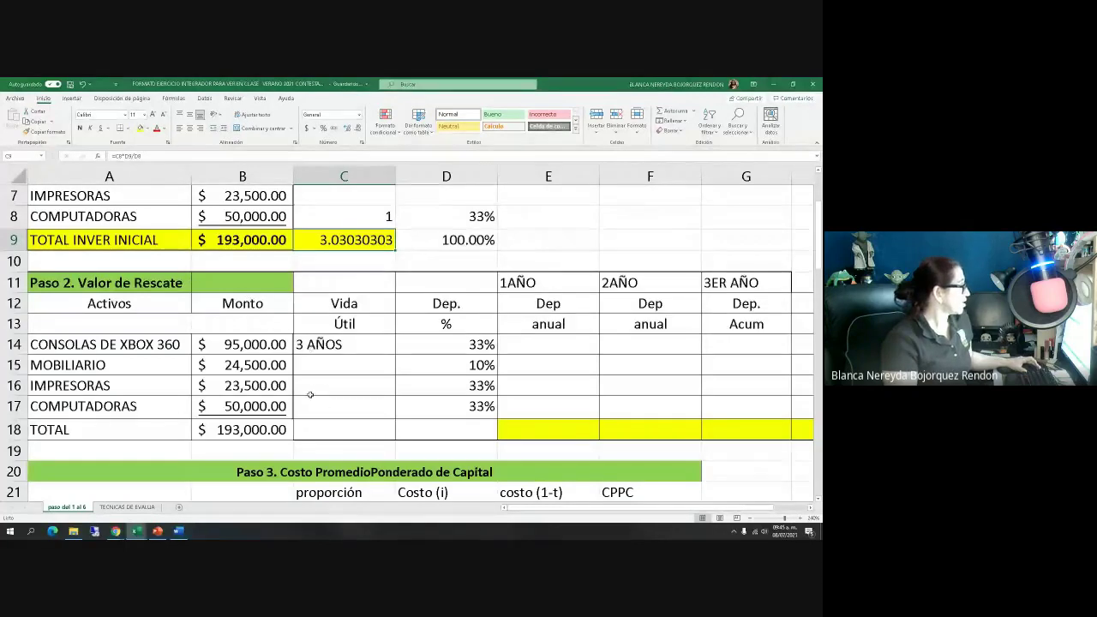
Step: Set the rule-of-three rate in D8 to 10% and enter 10 AÑOS as the useful life of MOBILIARIO in C15
click(426, 213)
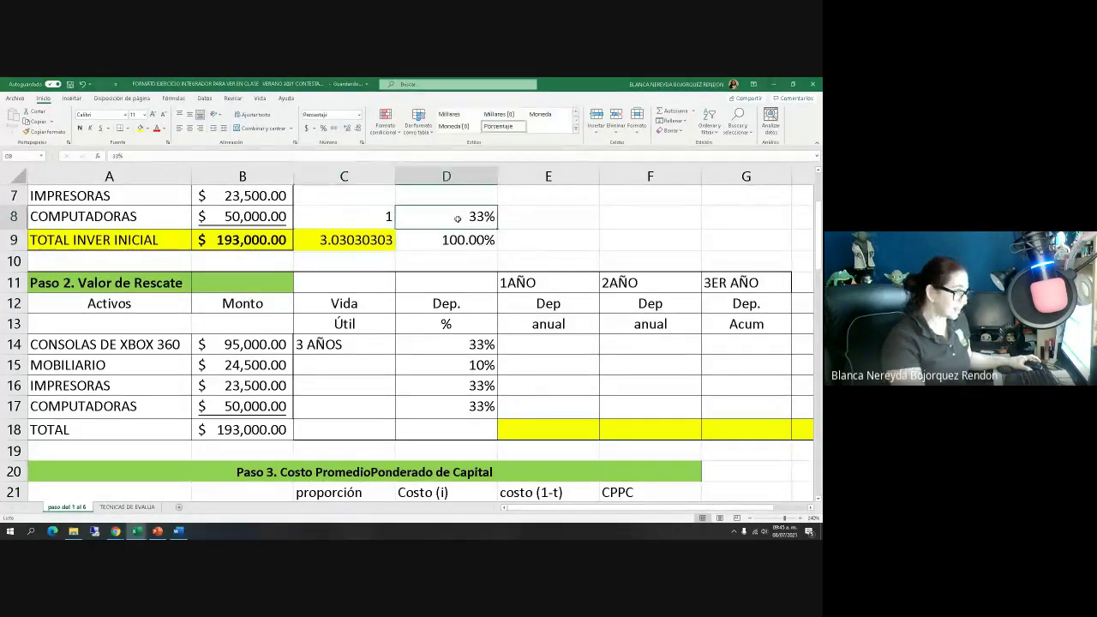
text(10)
click(464, 260)
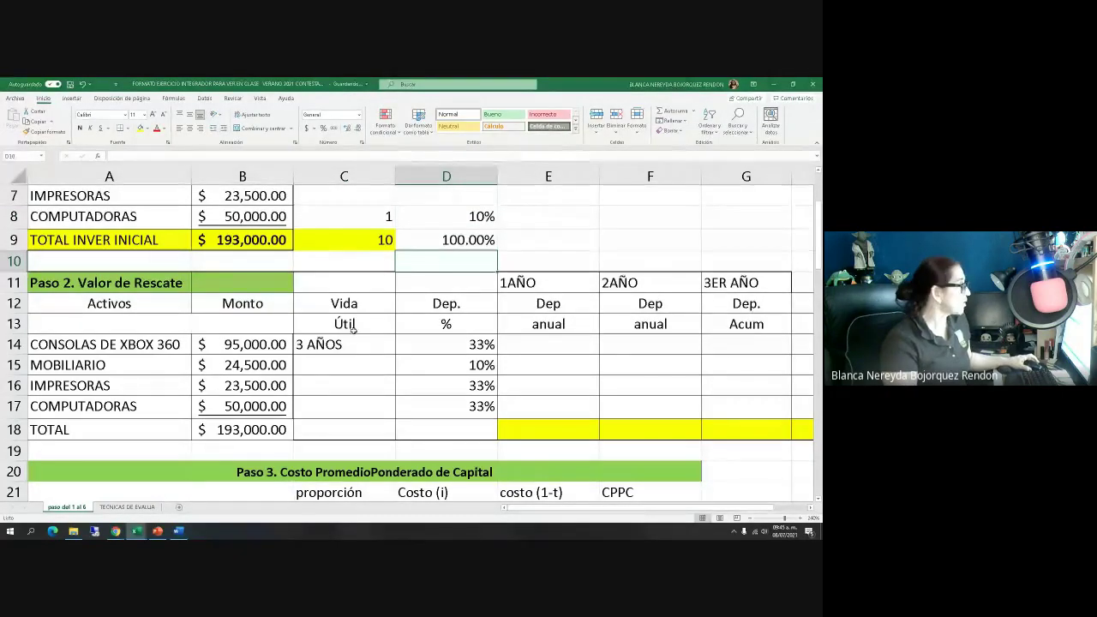
click(312, 365)
text(1)
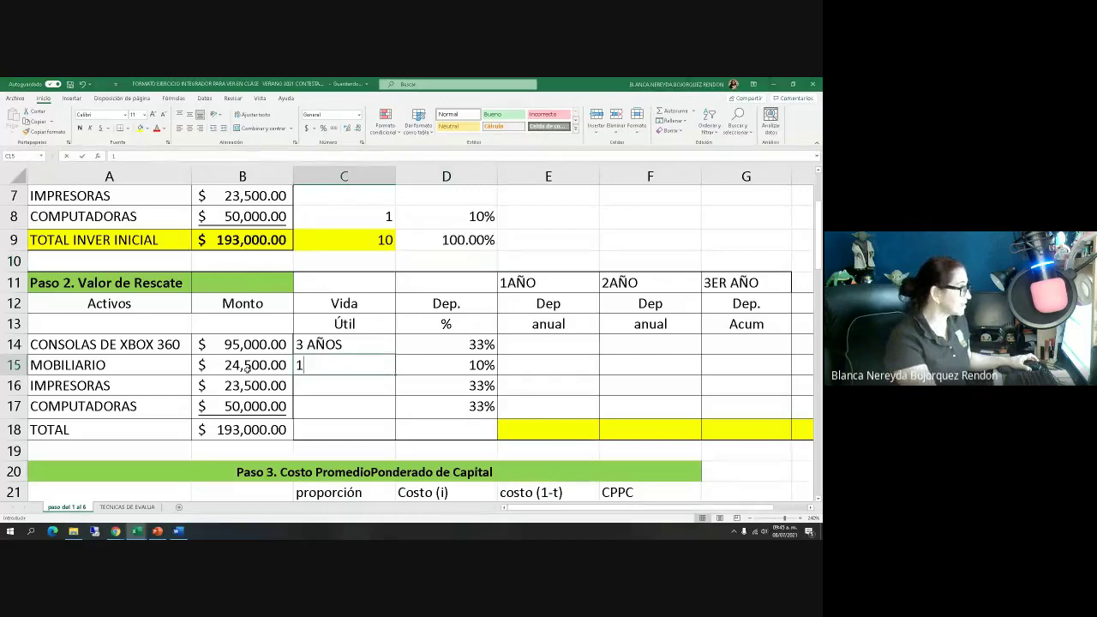
text(0)
key(Return)
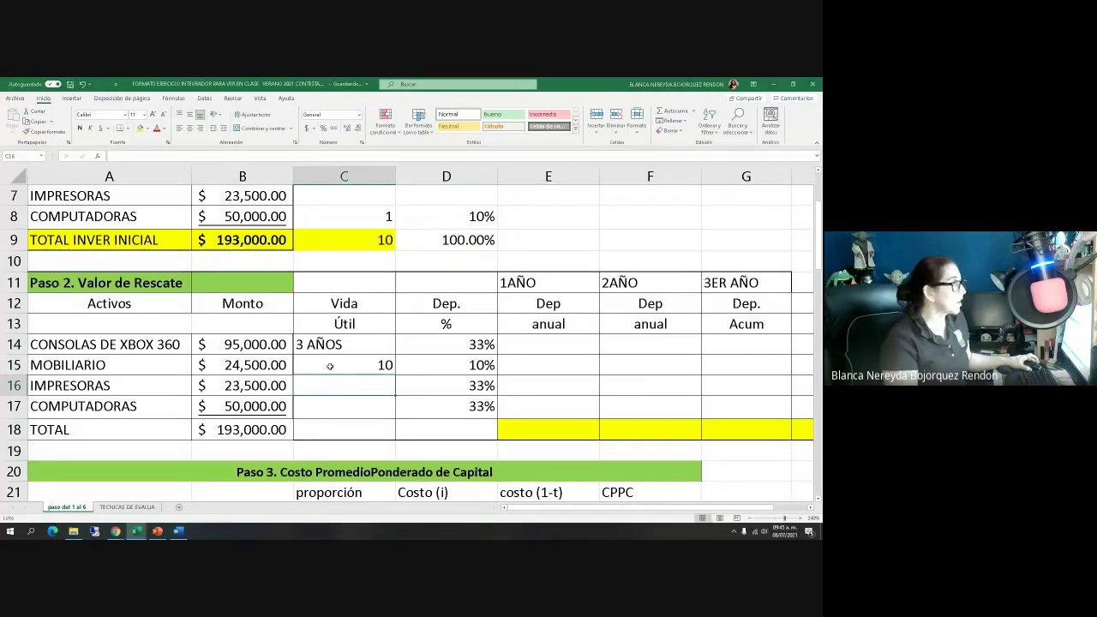
click(329, 365)
double_click(331, 365)
text(AÑOS)
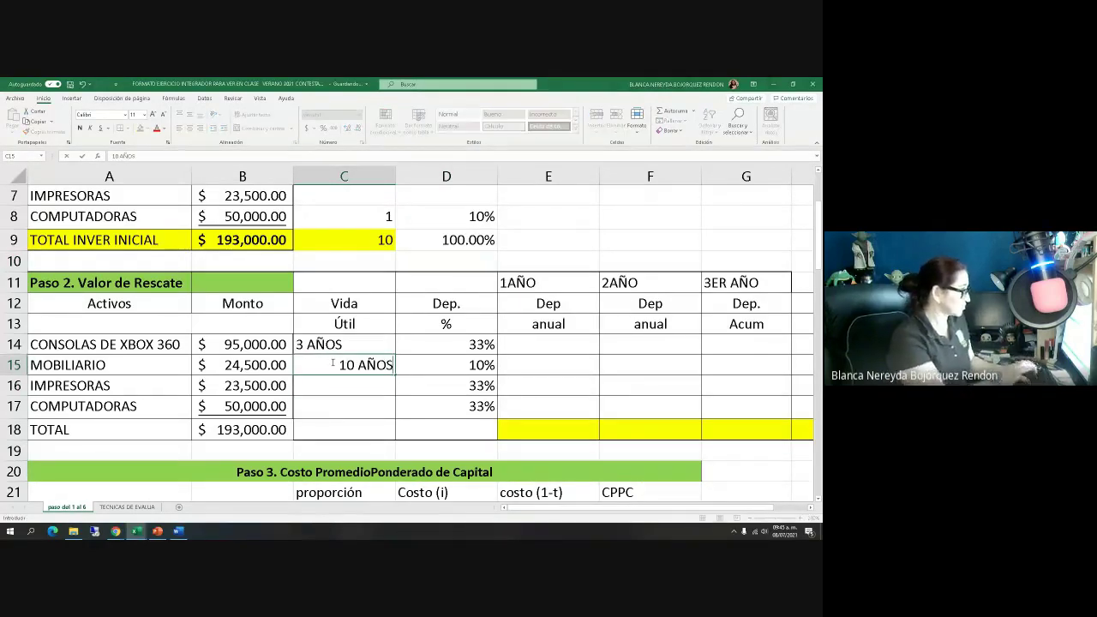
click(352, 378)
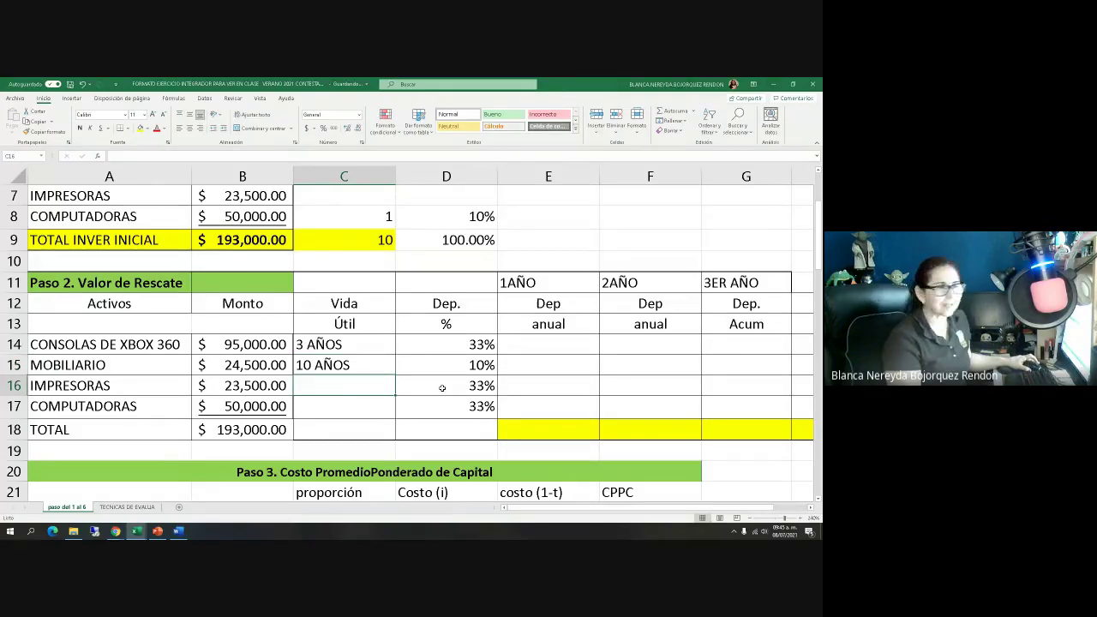
Step: Set the rate in D8 to 33% and enter 3 AÑOS as the useful life of IMPRESORAS in C16 and COMPUTADORAS in C17
click(451, 220)
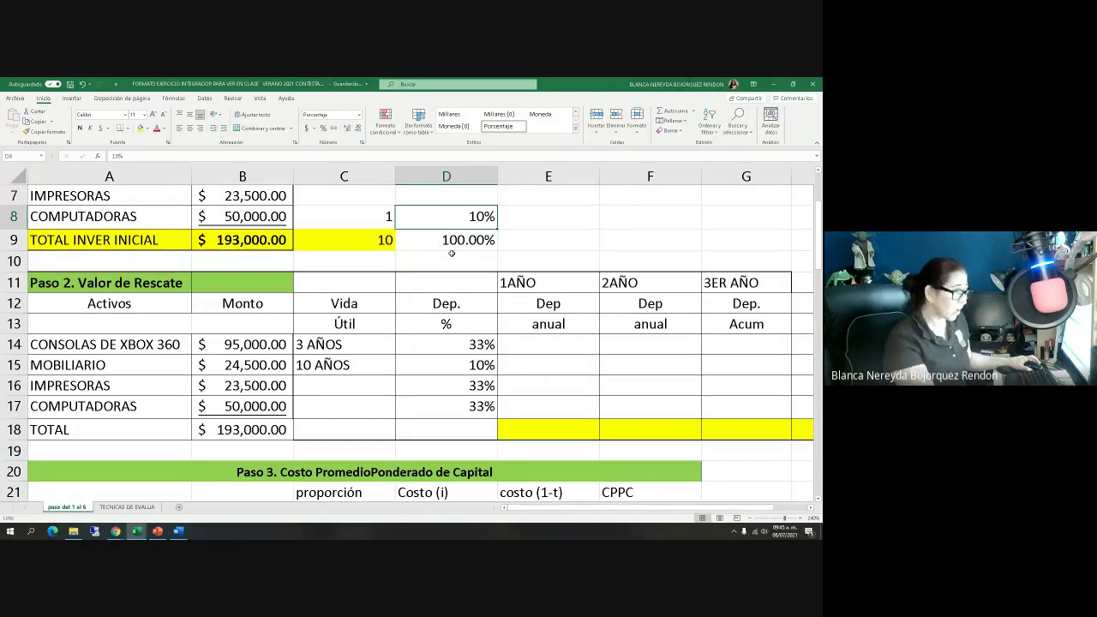
text(33)
key(Return)
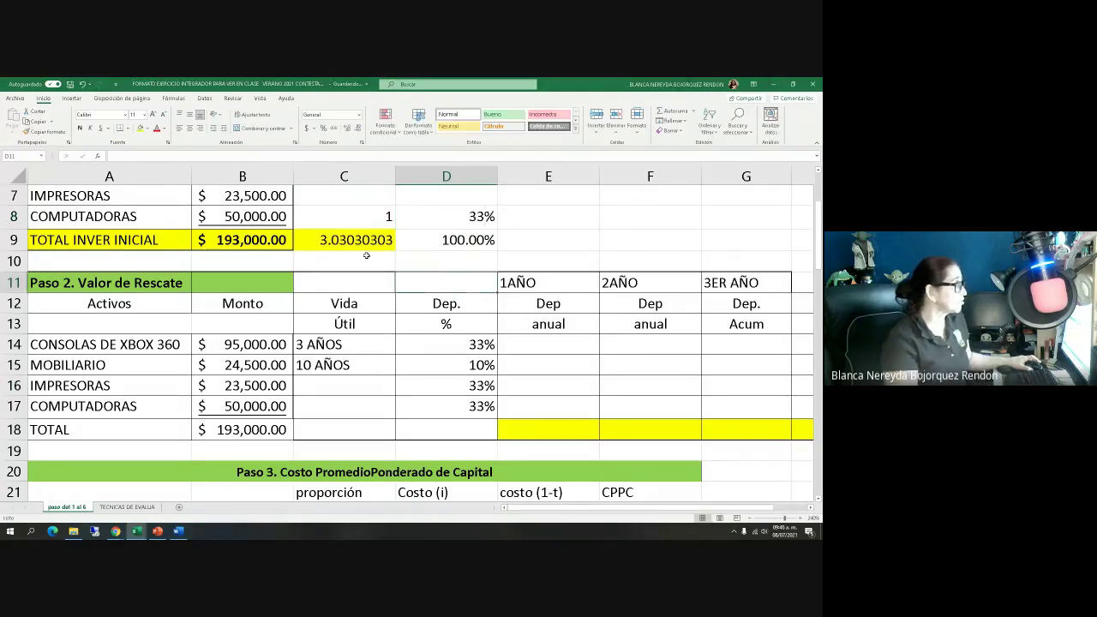
click(326, 386)
text(3 AÑ)
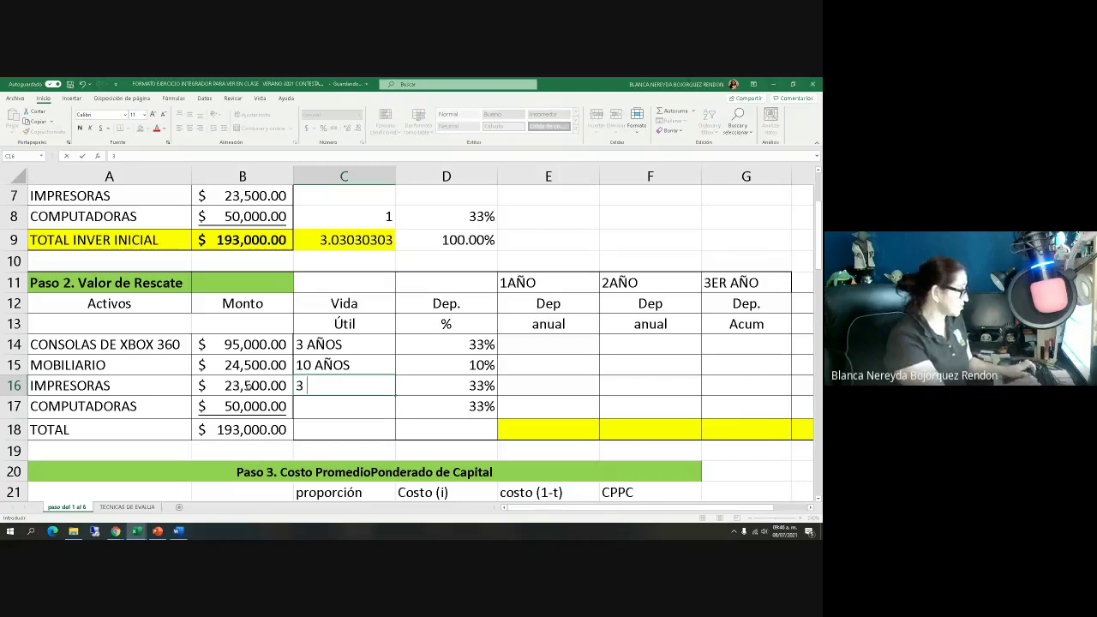
click(307, 411)
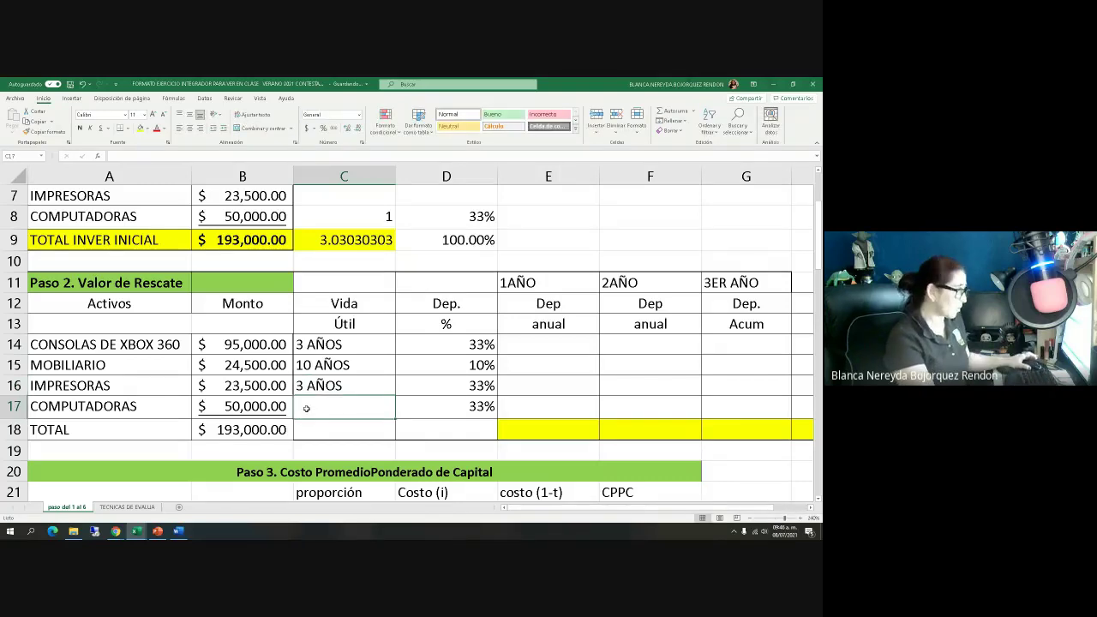
text(3)
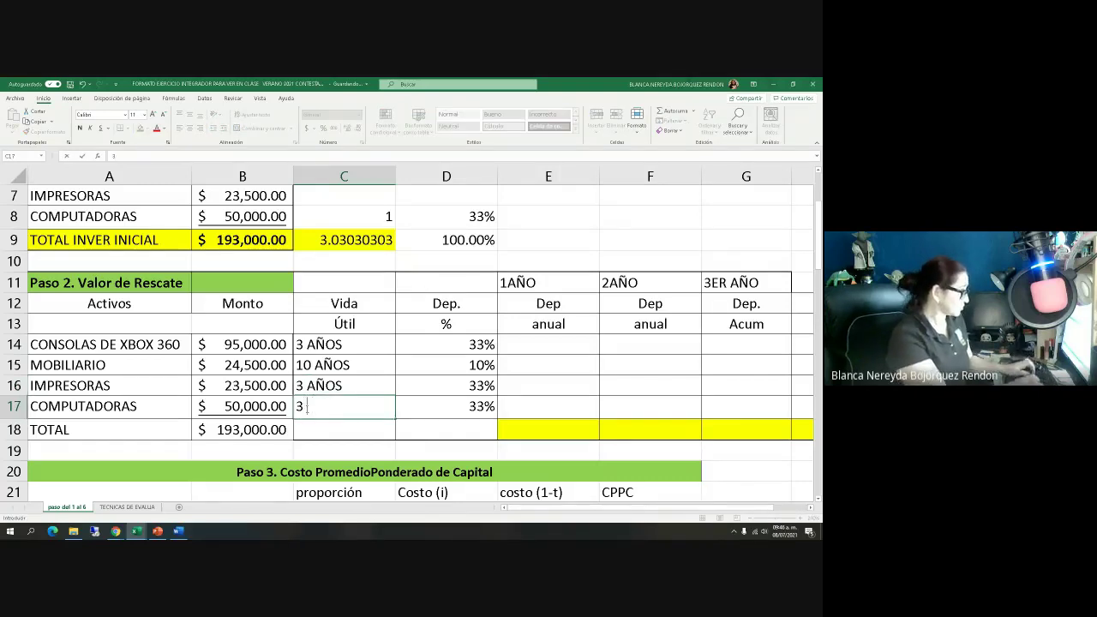
text( AÑOS)
click(384, 429)
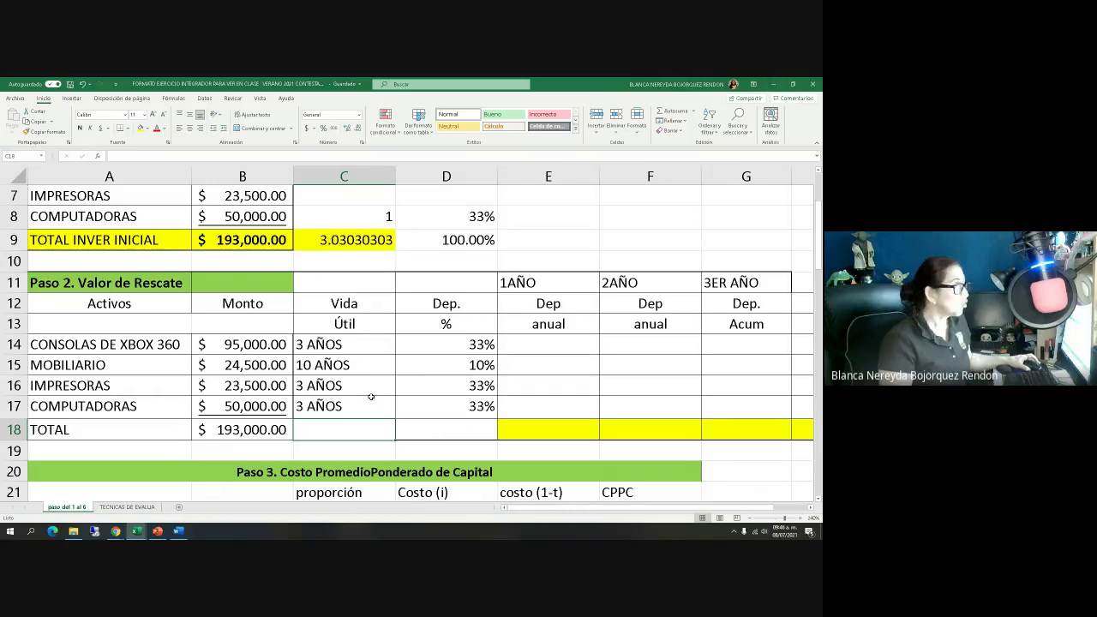
Step: Calculate the first-year depreciation of CONSOLAS DE XBOX 360 in cell E14 with the formula =B14*D14
click(515, 343)
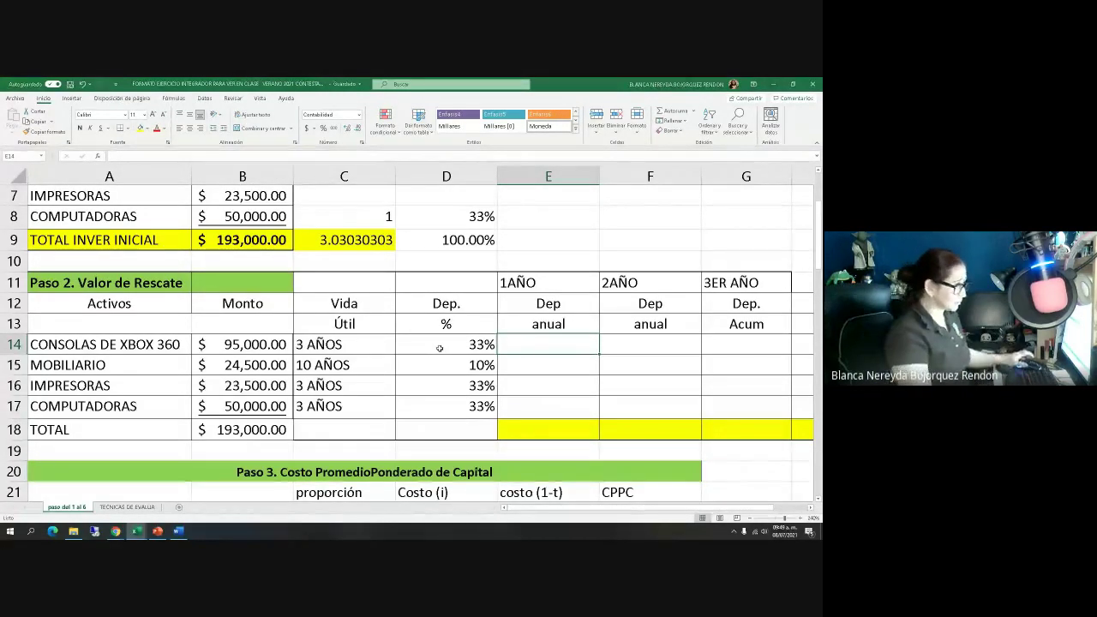
key(Right)
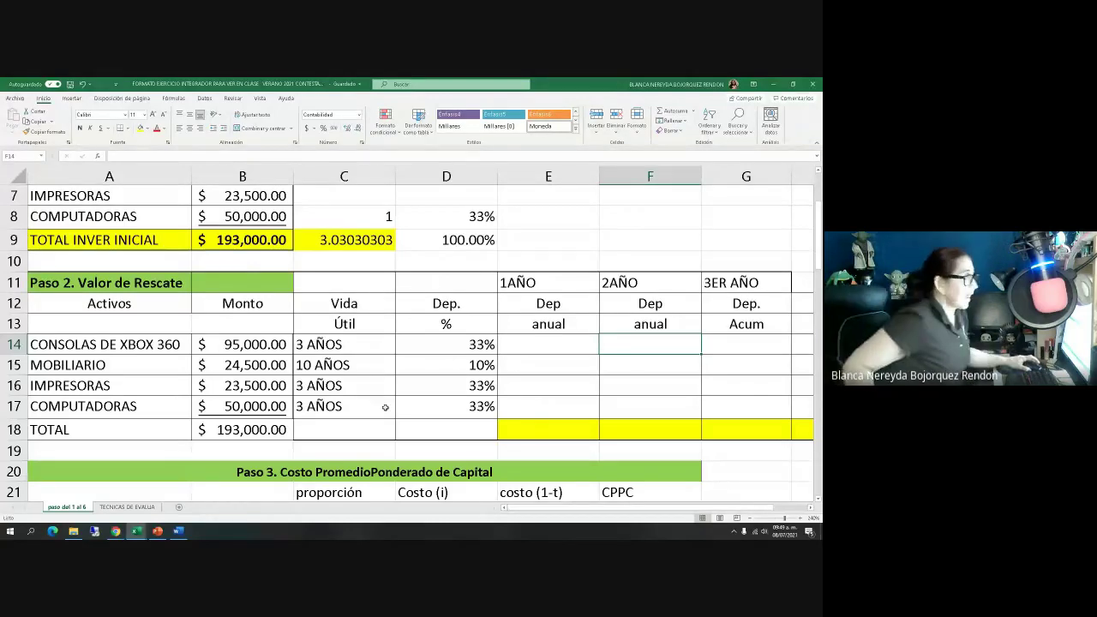
click(549, 347)
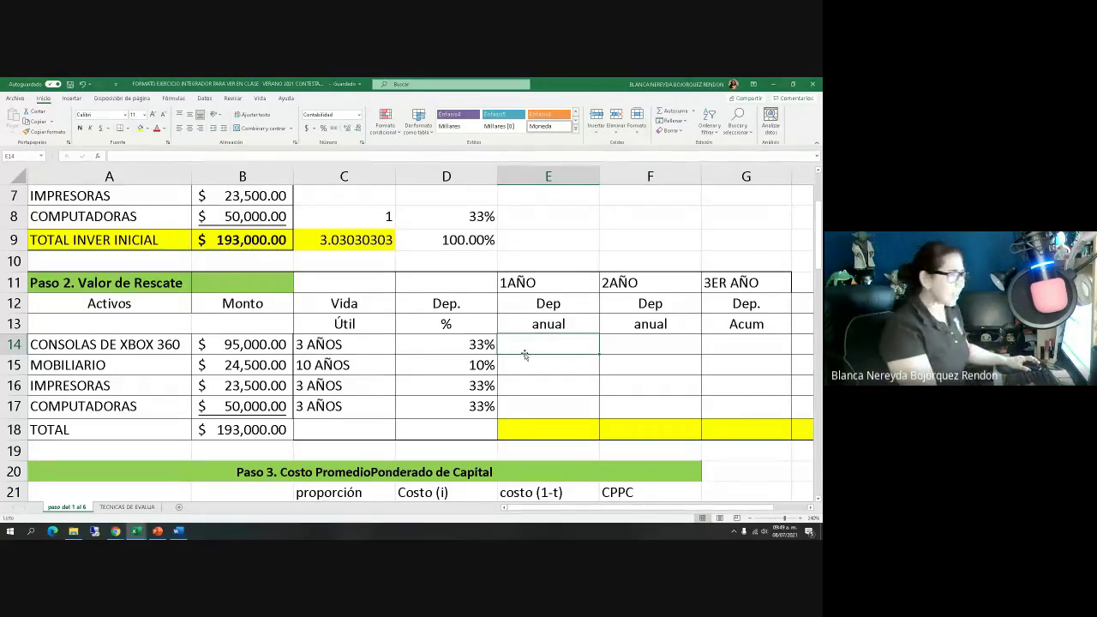
click(724, 328)
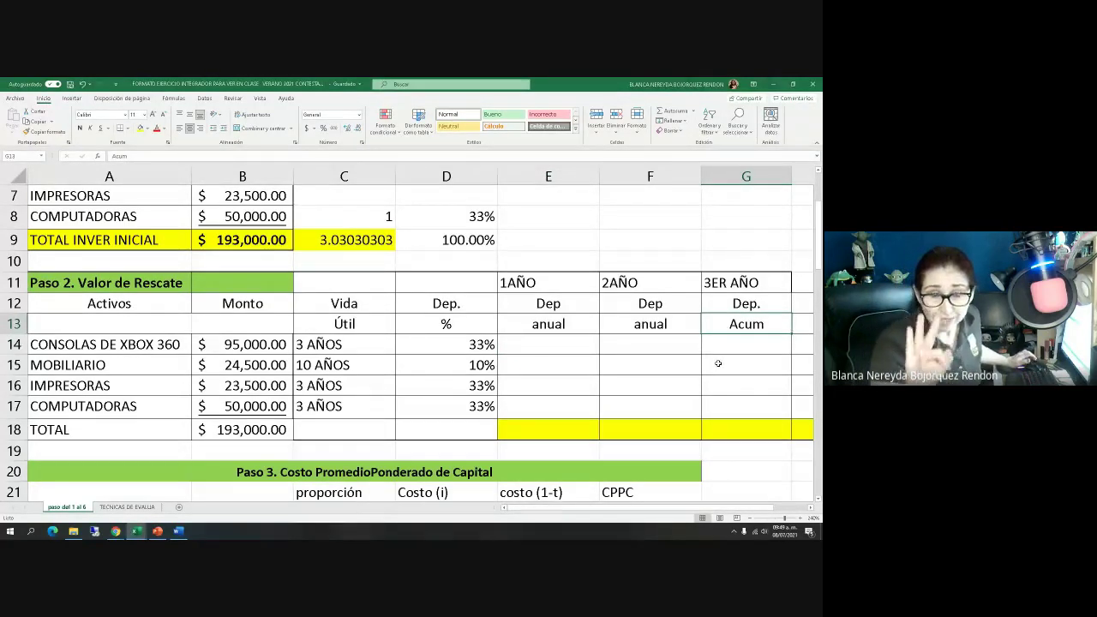
click(547, 341)
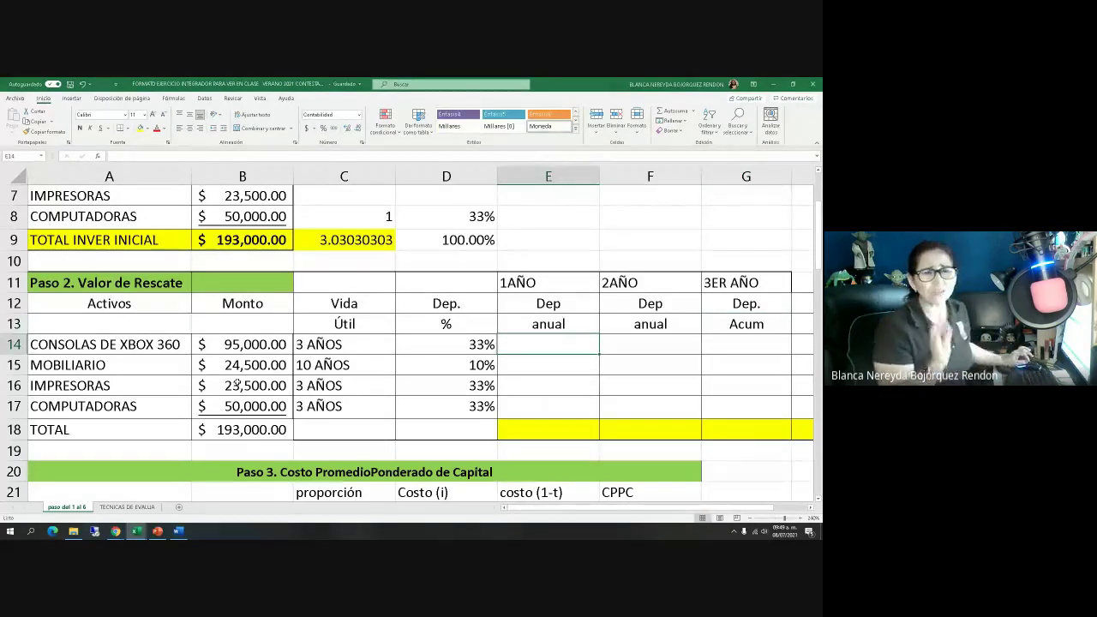
text(=)
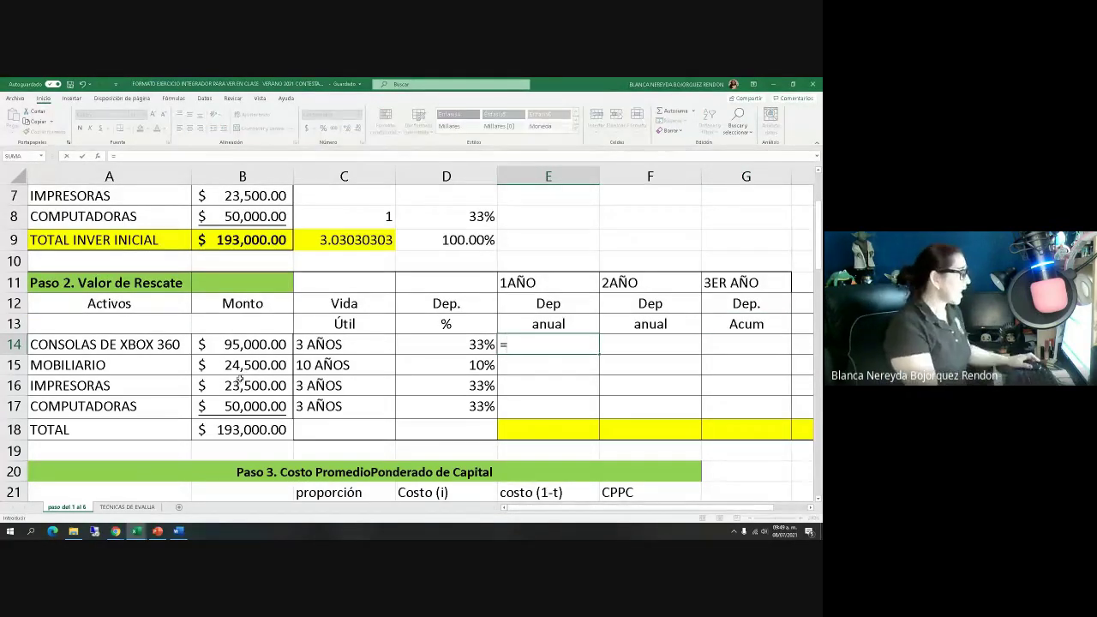
click(227, 343)
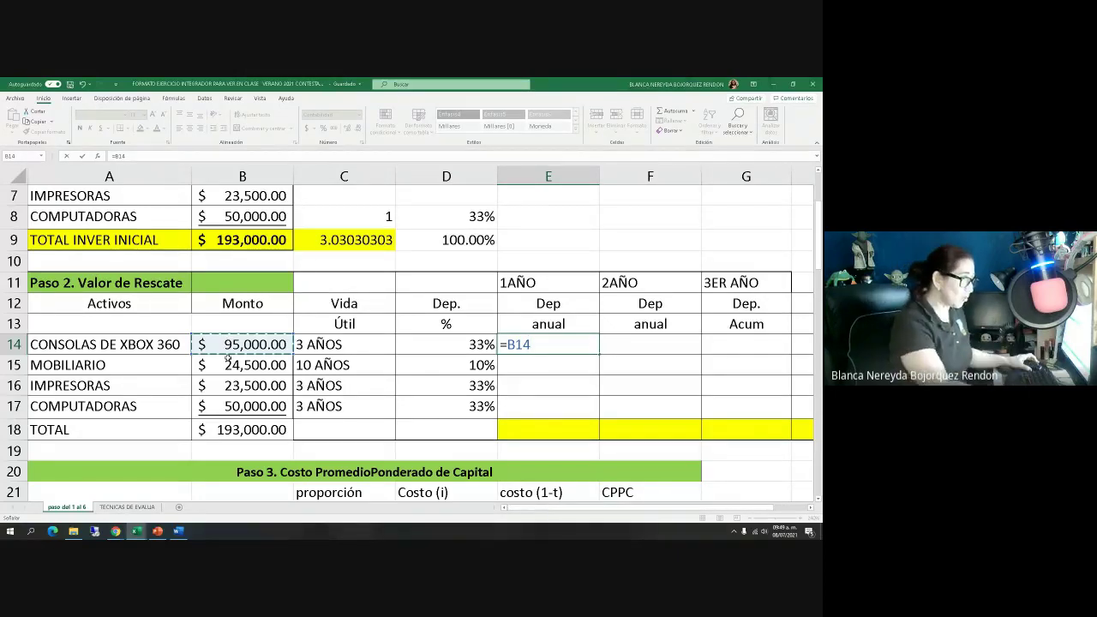
text(*)
click(447, 344)
key(Return)
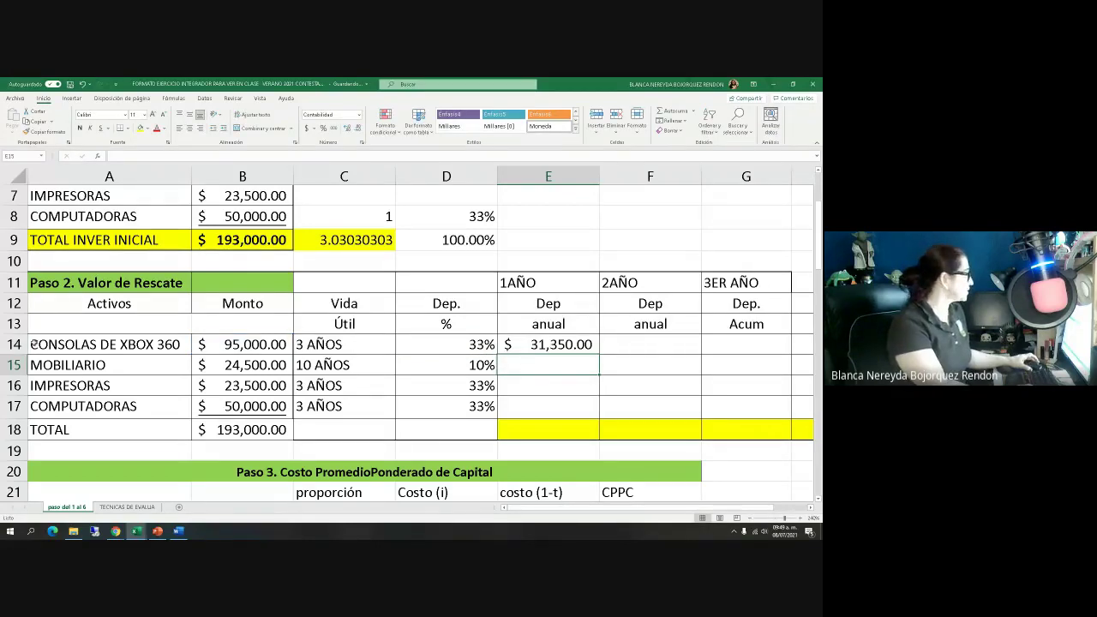
Step: Insert a blank row above the CONSOLAS DE XBOX 360 row in the Paso 2 table
click(12, 345)
right_click(9, 346)
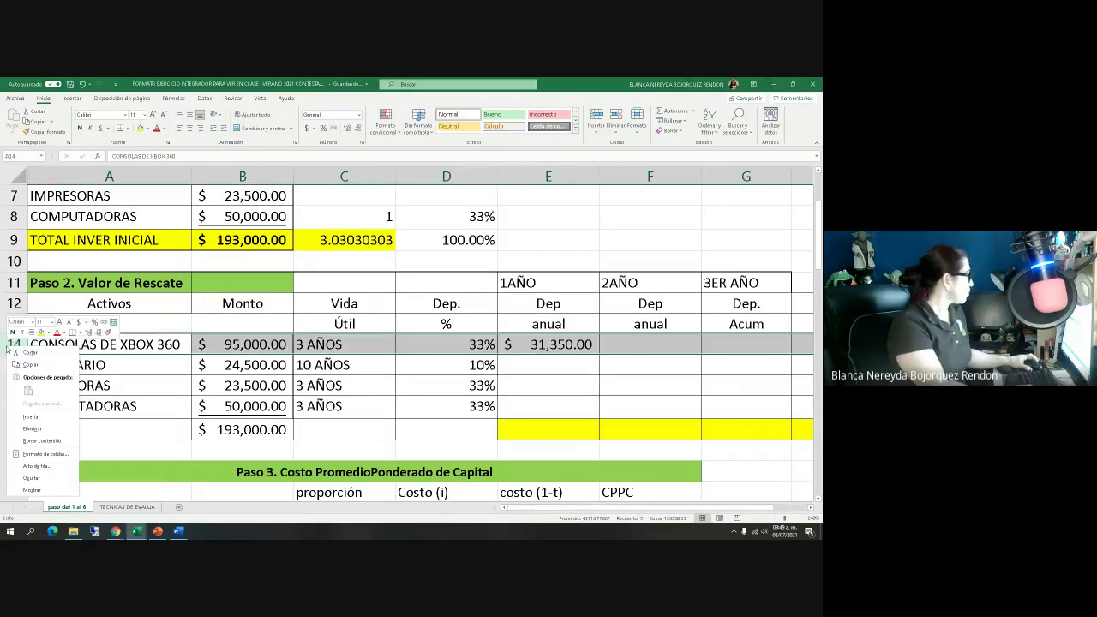
click(32, 417)
Step: Write the explanatory calculation 95000*.33 as text in cell E14, above the first-year depreciation of CONSOLAS DE XBOX 360
click(532, 343)
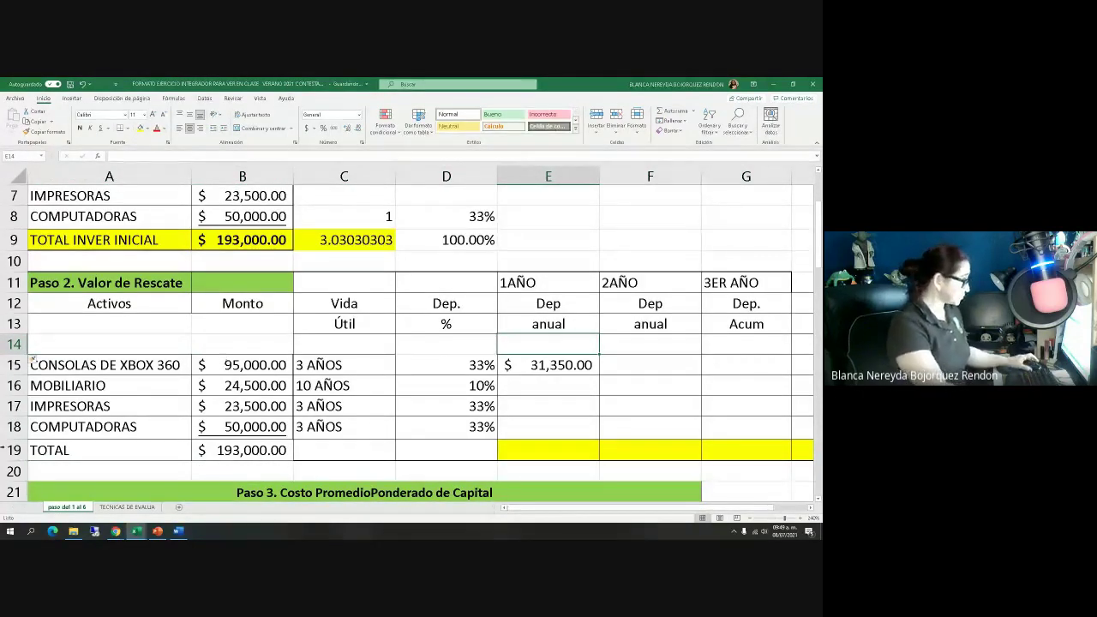
text(MONTO)
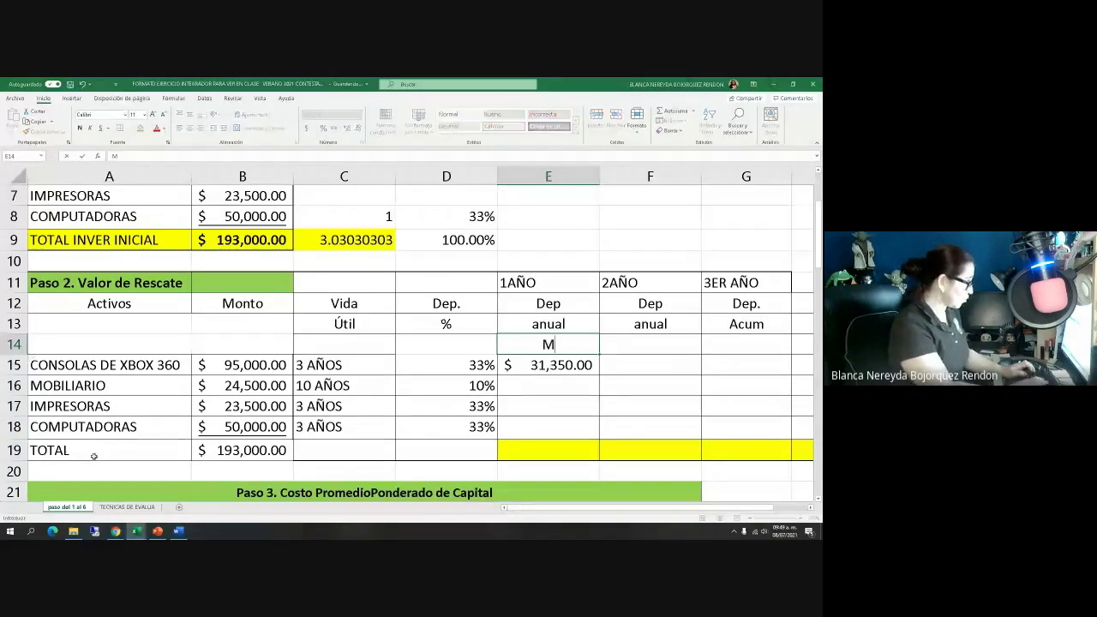
key(BackSpace)
key(BackSpace)
key(BackSpace)
key(BackSpace)
key(BackSpace)
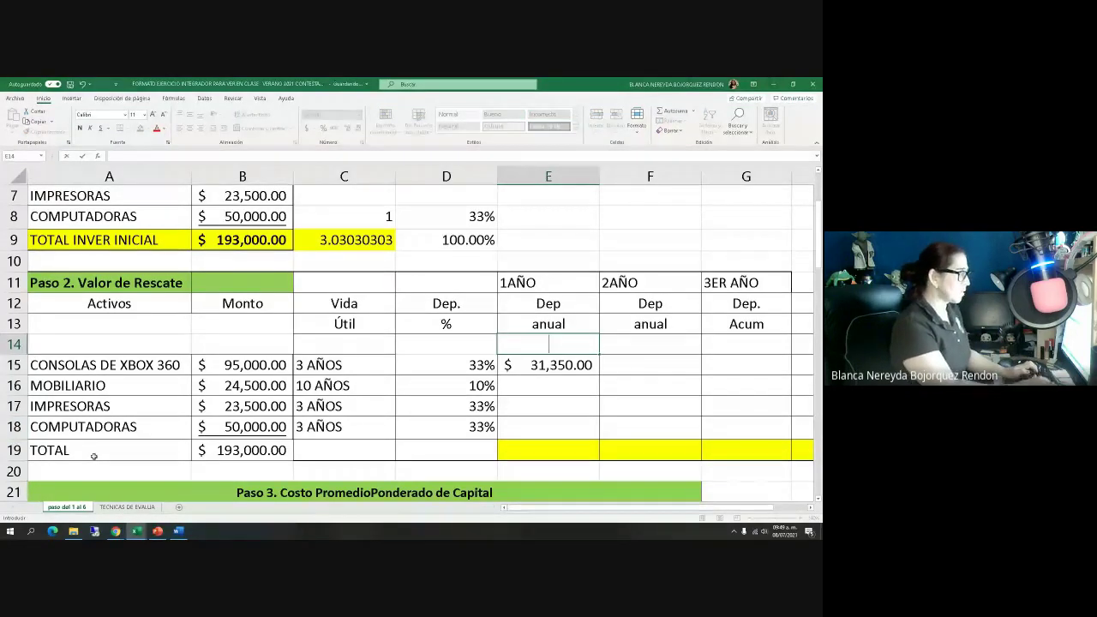
text(000)
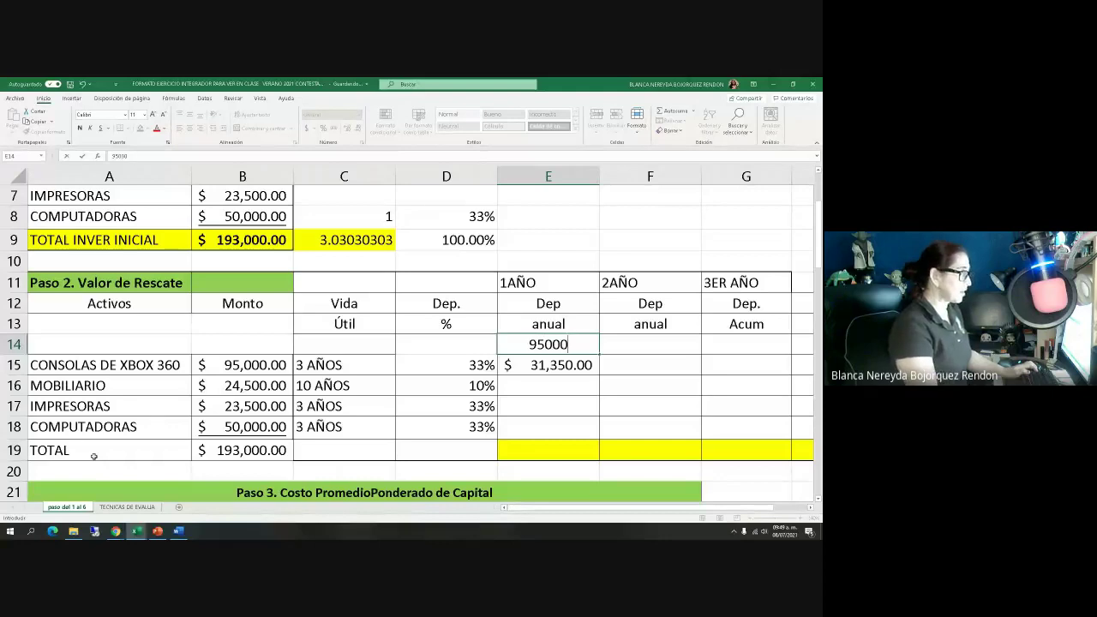
text(*.33)
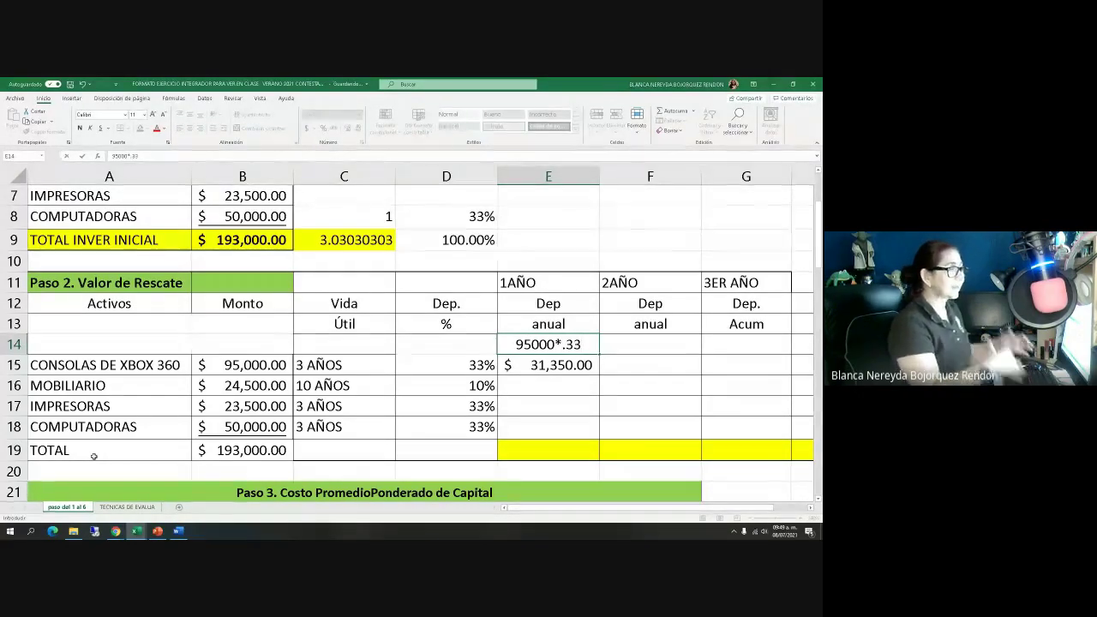
Step: Write the note B X D in cell E10, above the 1AÑO heading
click(517, 261)
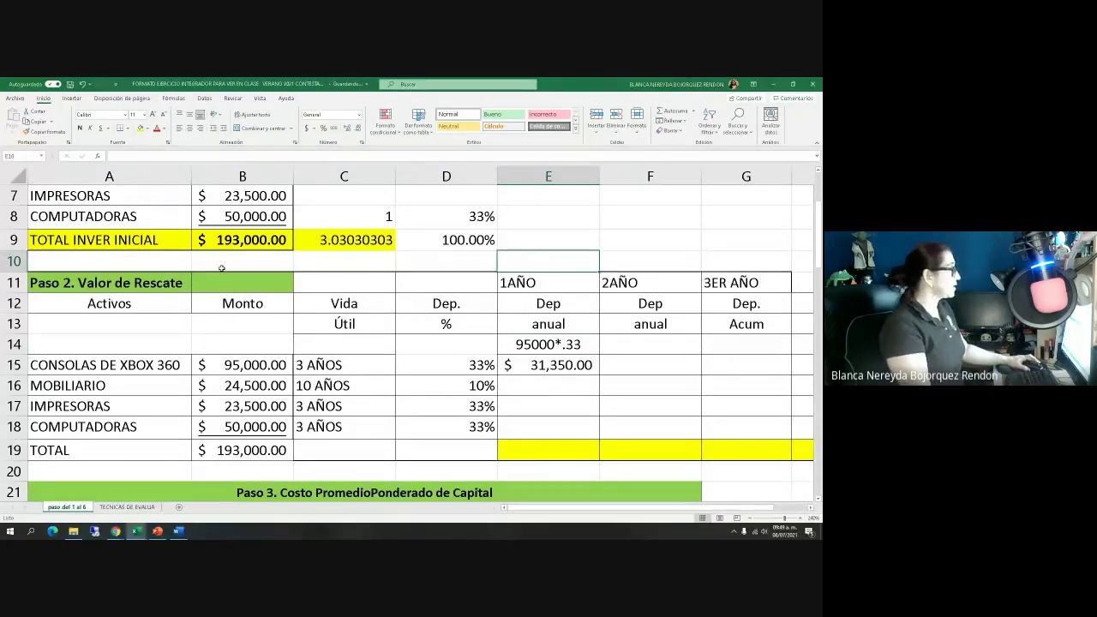
text(B )
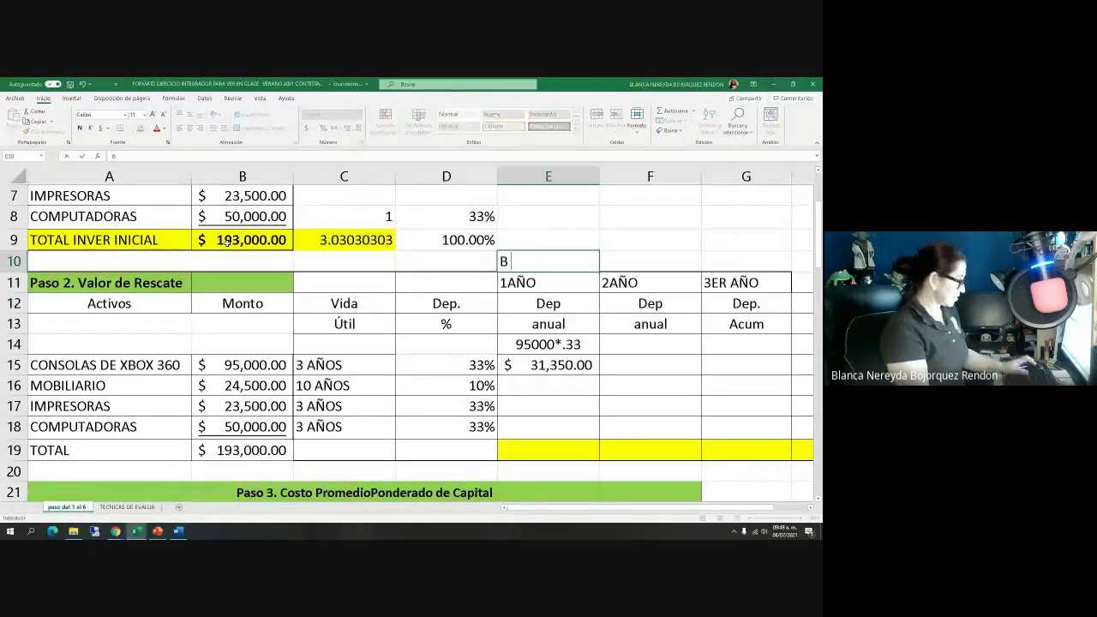
text(X D)
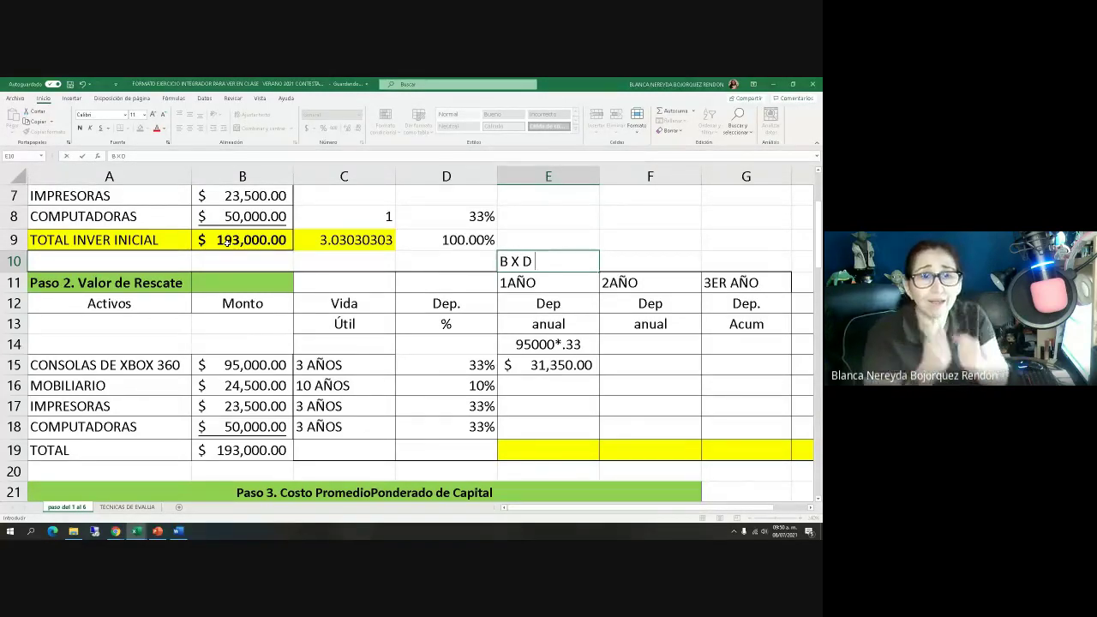
click(562, 347)
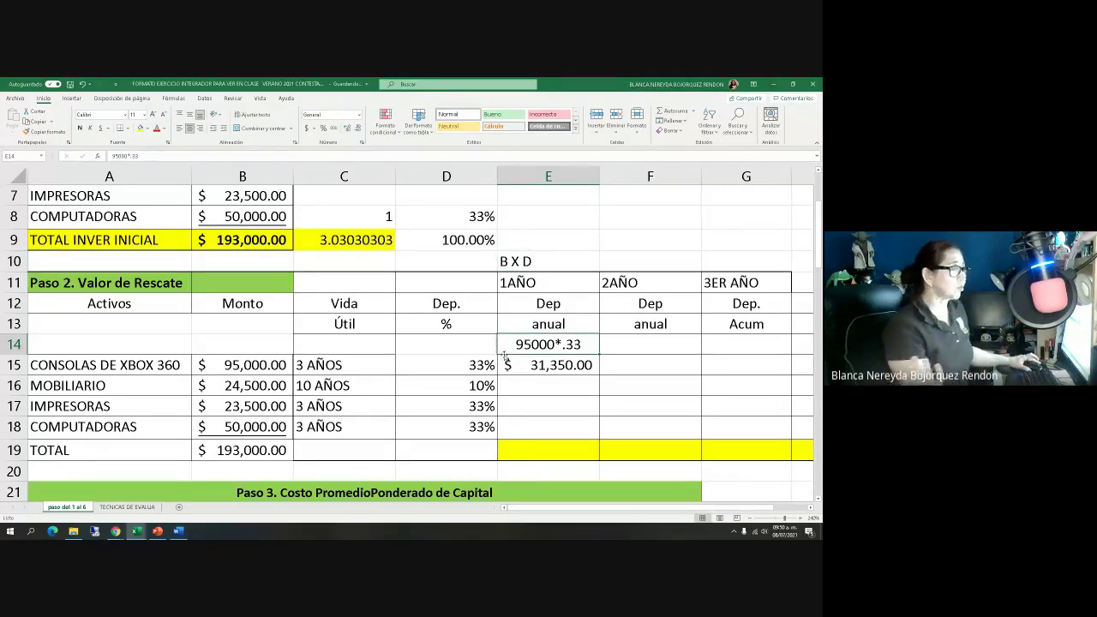
Step: Fill the first-year depreciation formula from E15 down to E18 for MOBILIARIO, IMPRESORAS and COMPUTADORAS
click(519, 368)
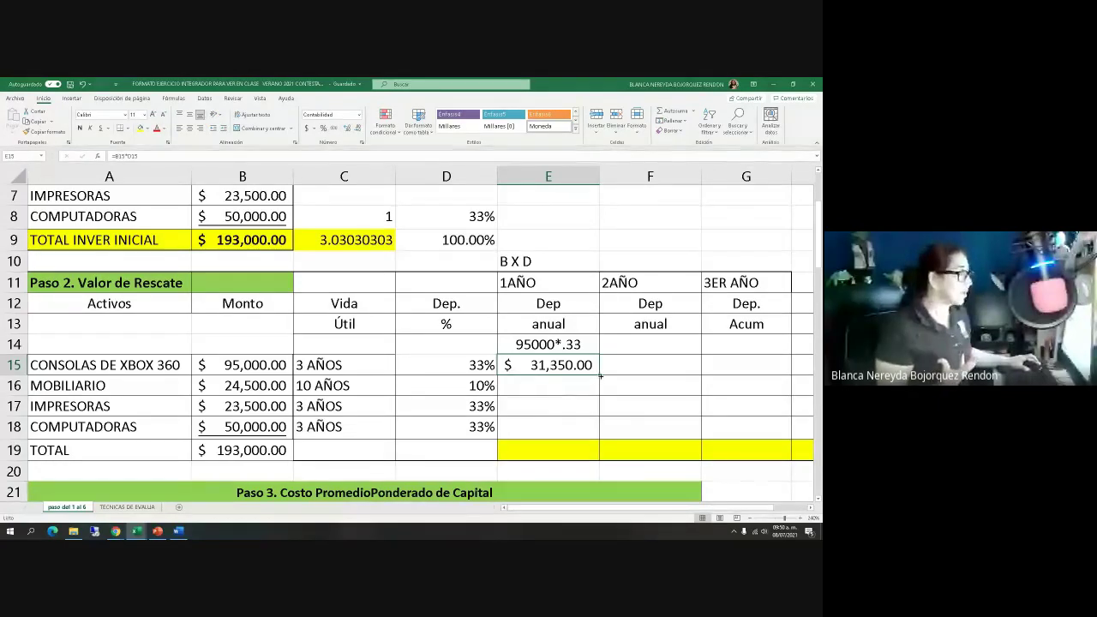
drag(600, 374, 603, 430)
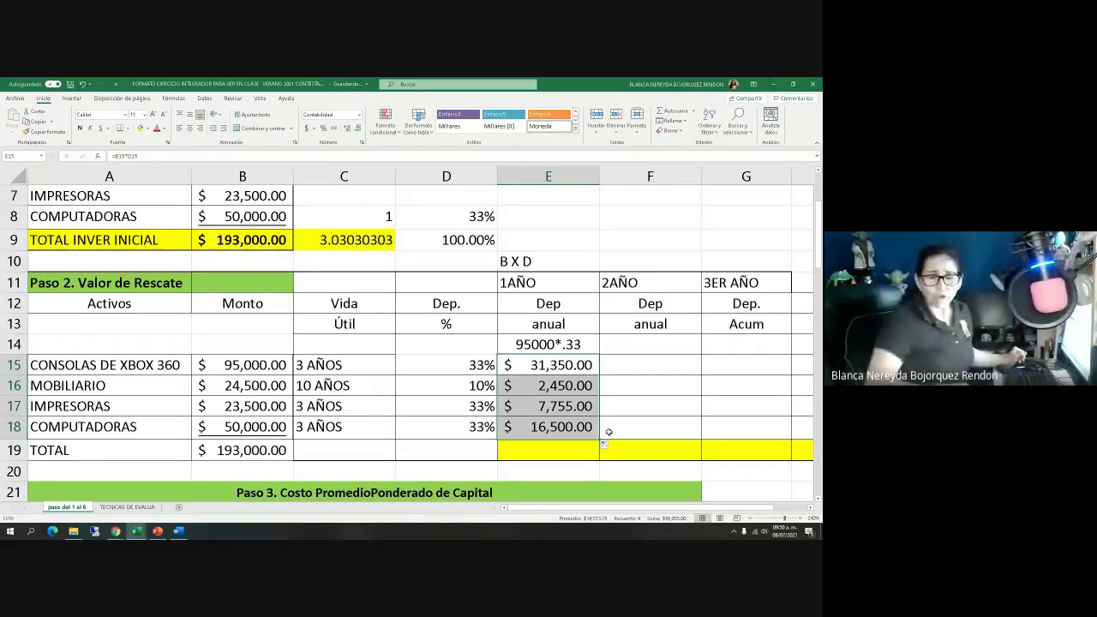
click(520, 385)
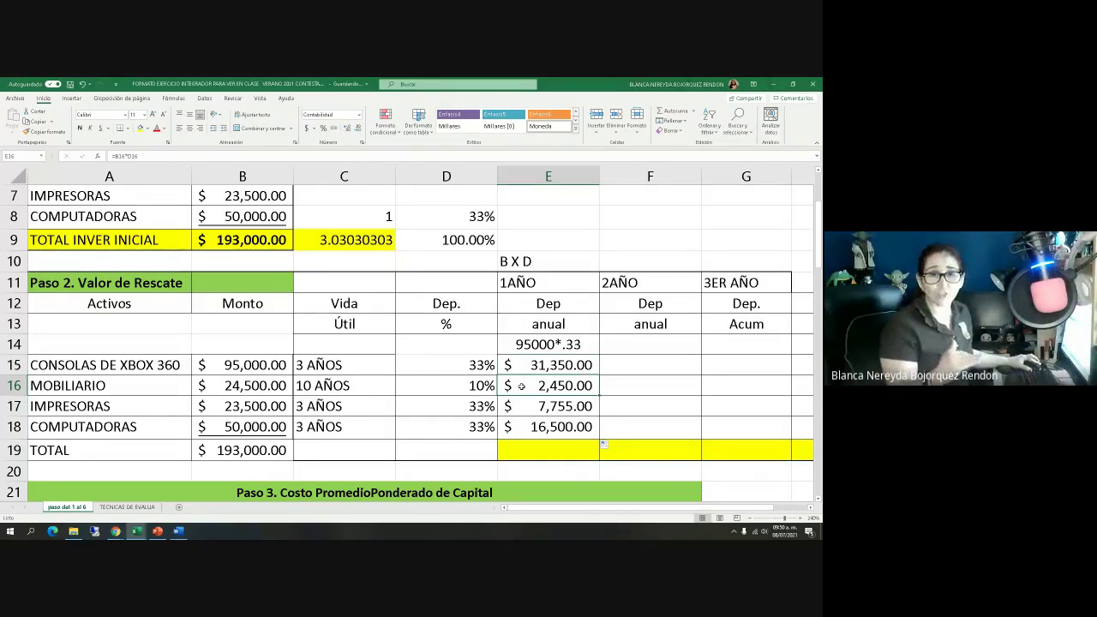
click(528, 407)
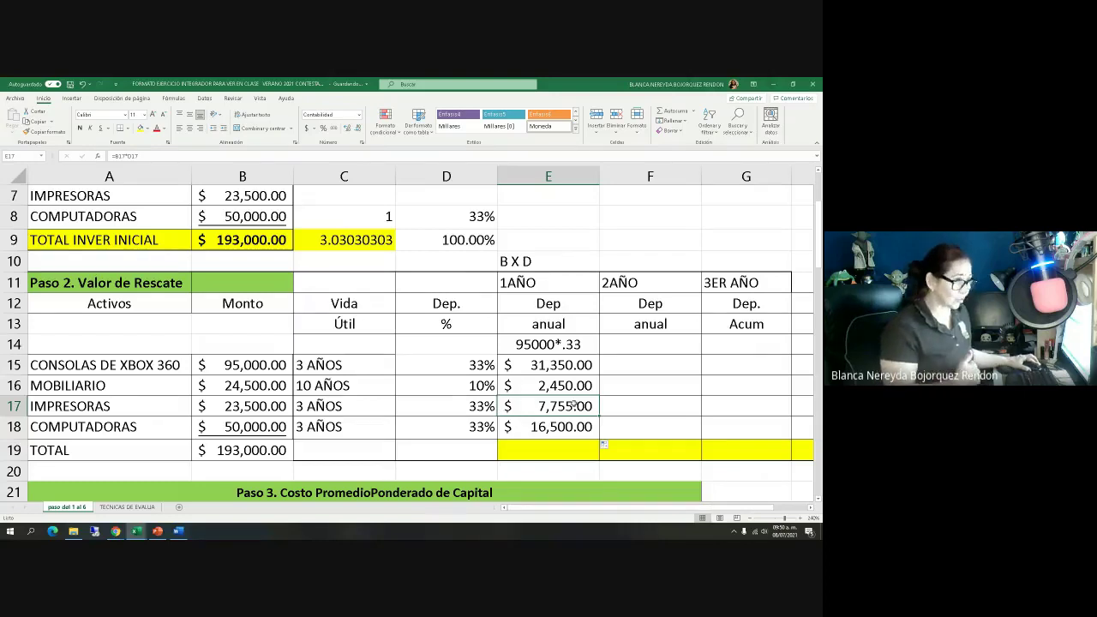
Step: Total the first-year depreciation of E15:E18 in cell E19 with AutoSum
click(622, 344)
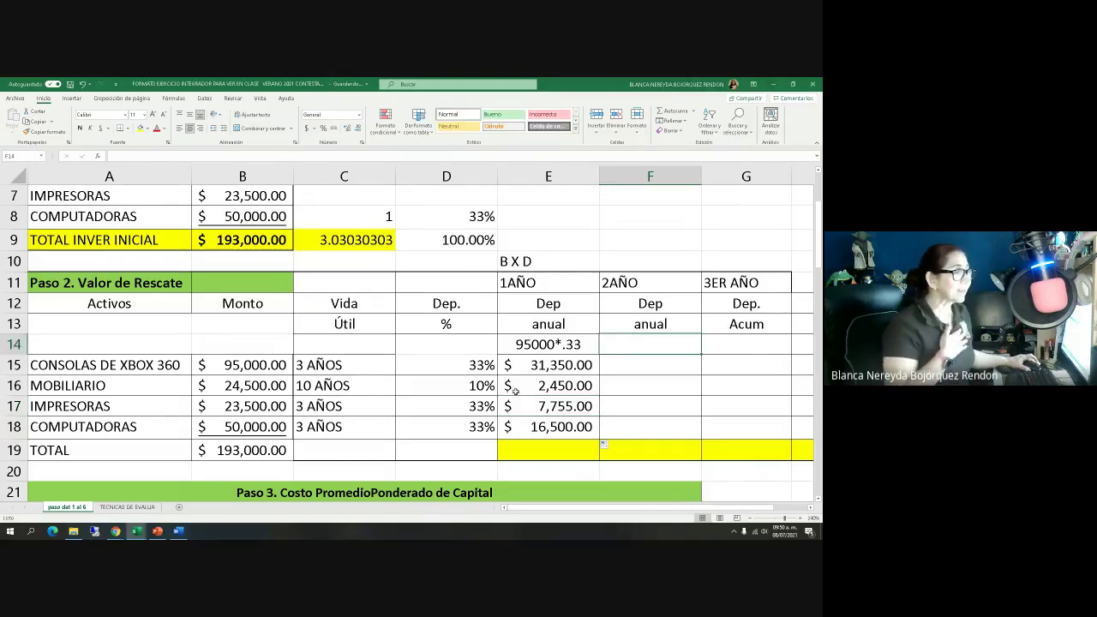
drag(526, 369, 537, 449)
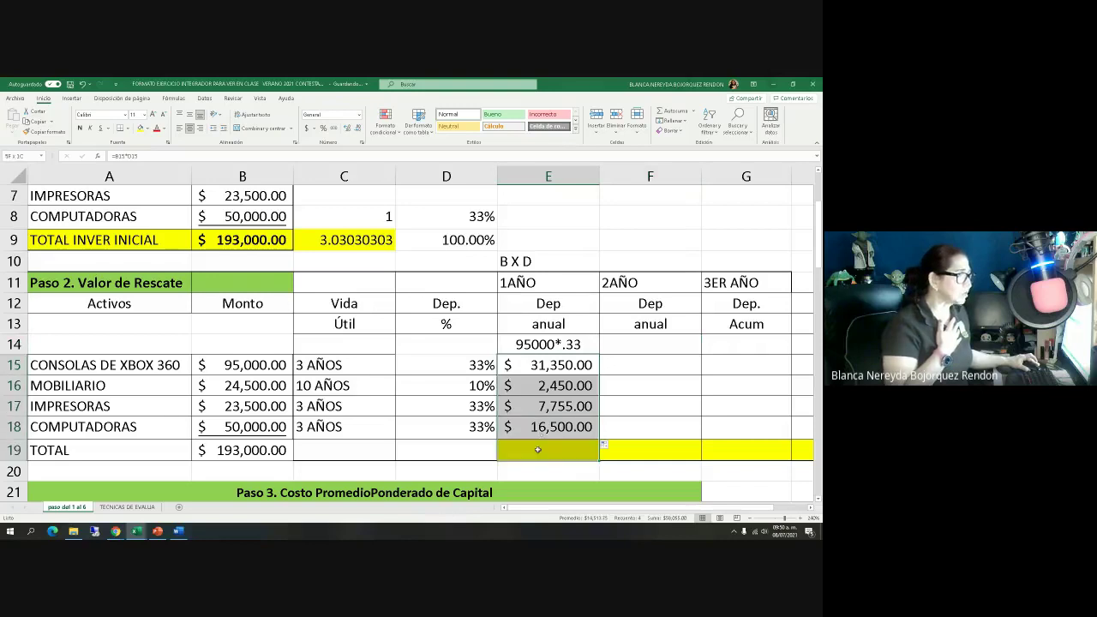
click(673, 111)
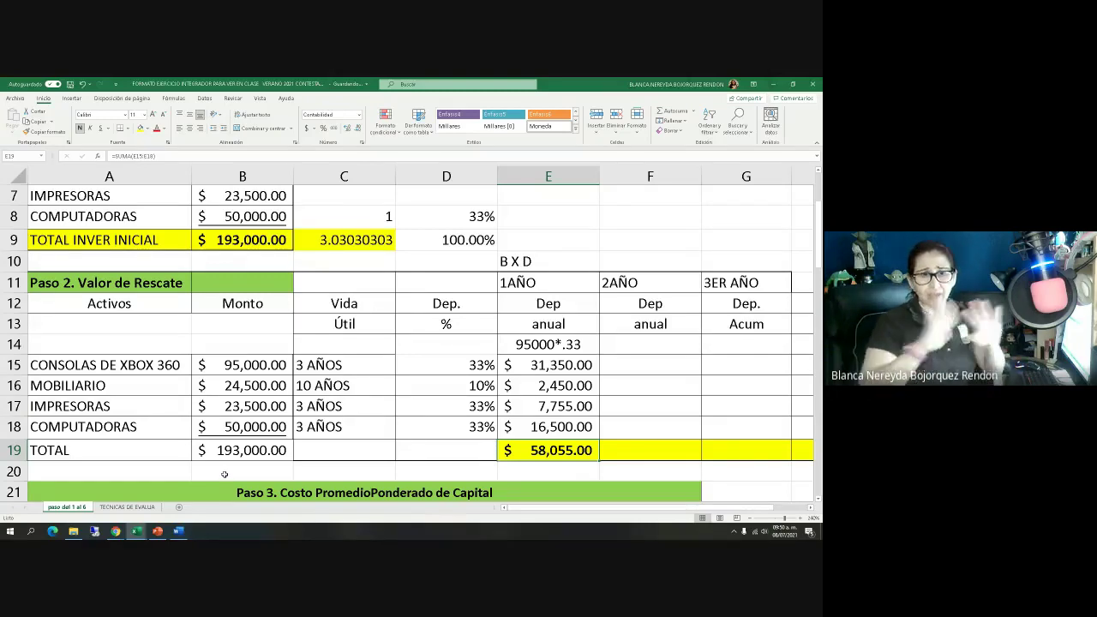
Step: Write the explanatory calculation 31350*2 as text in cell F14, under the 2AÑO depreciation heading
key(Right)
key(Right)
key(Right)
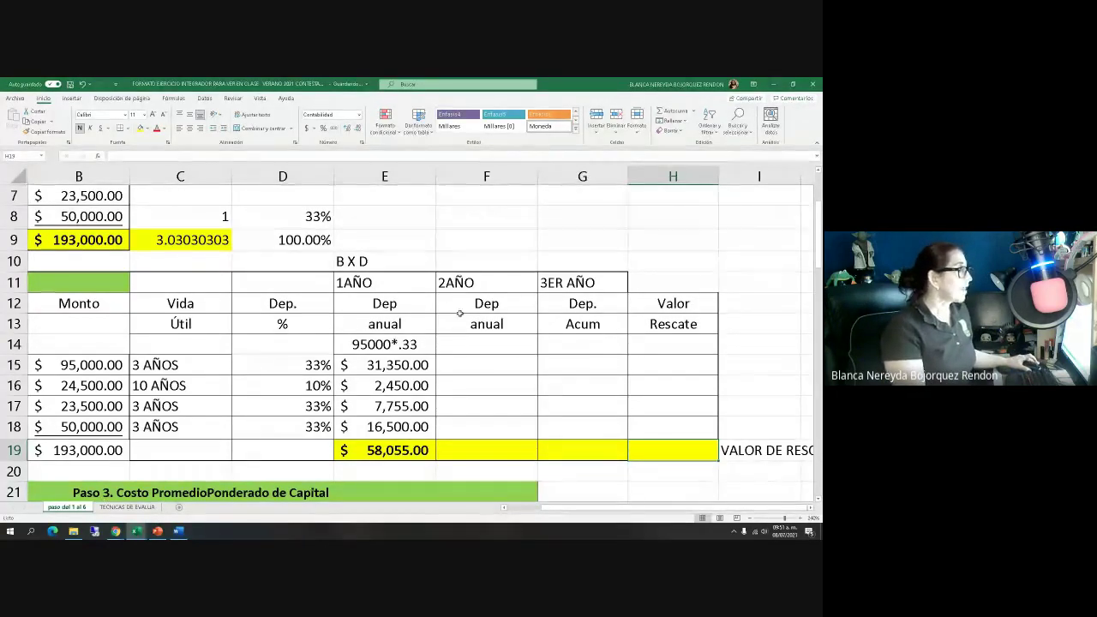
click(460, 364)
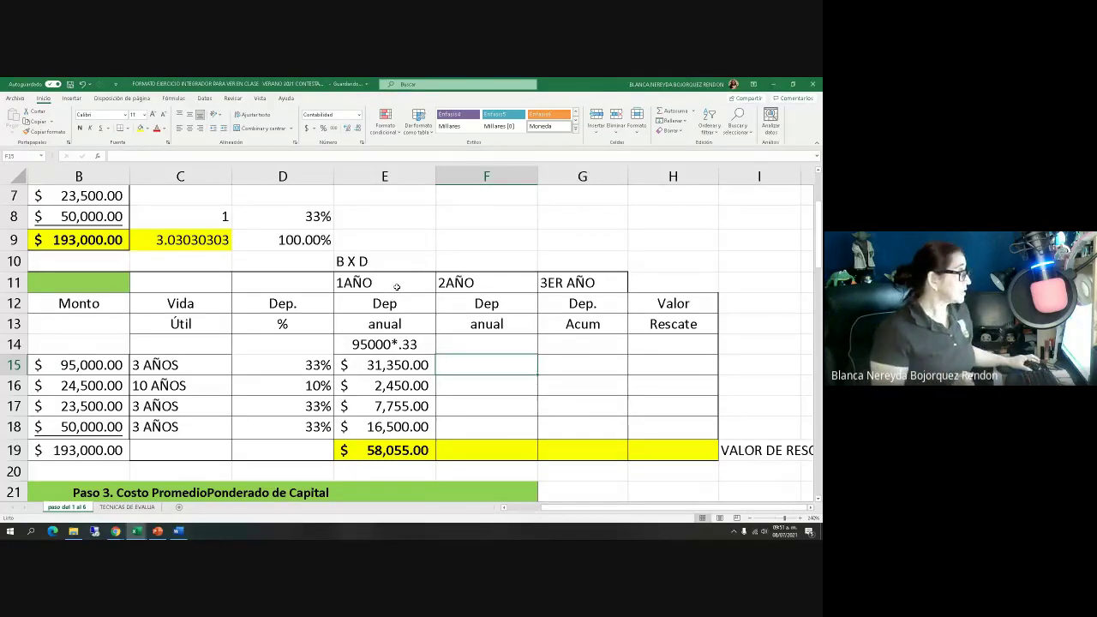
click(381, 374)
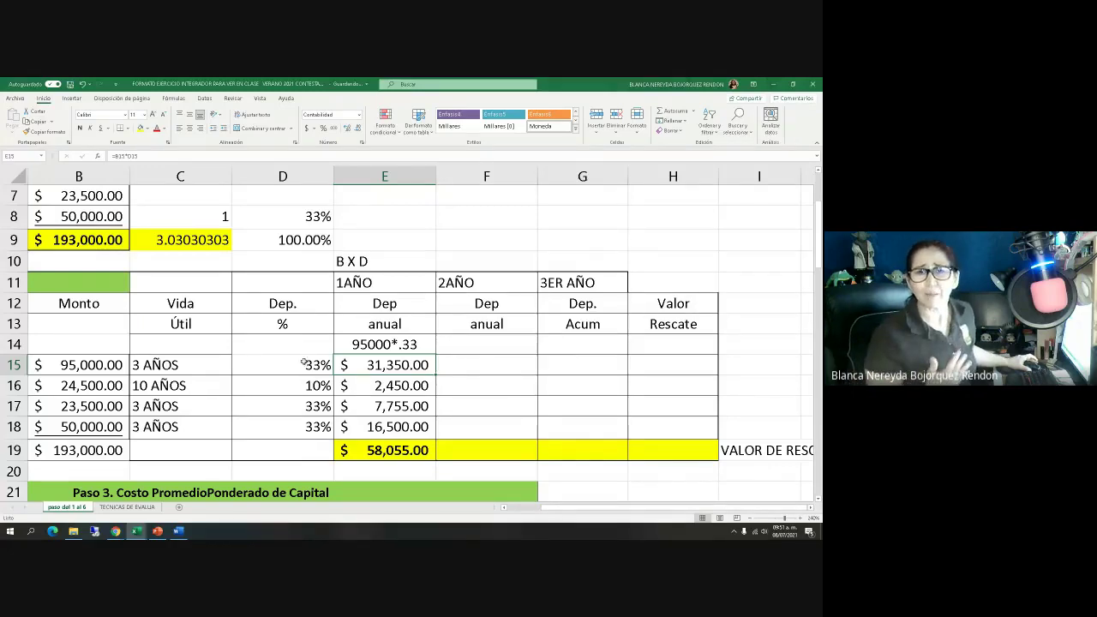
click(458, 345)
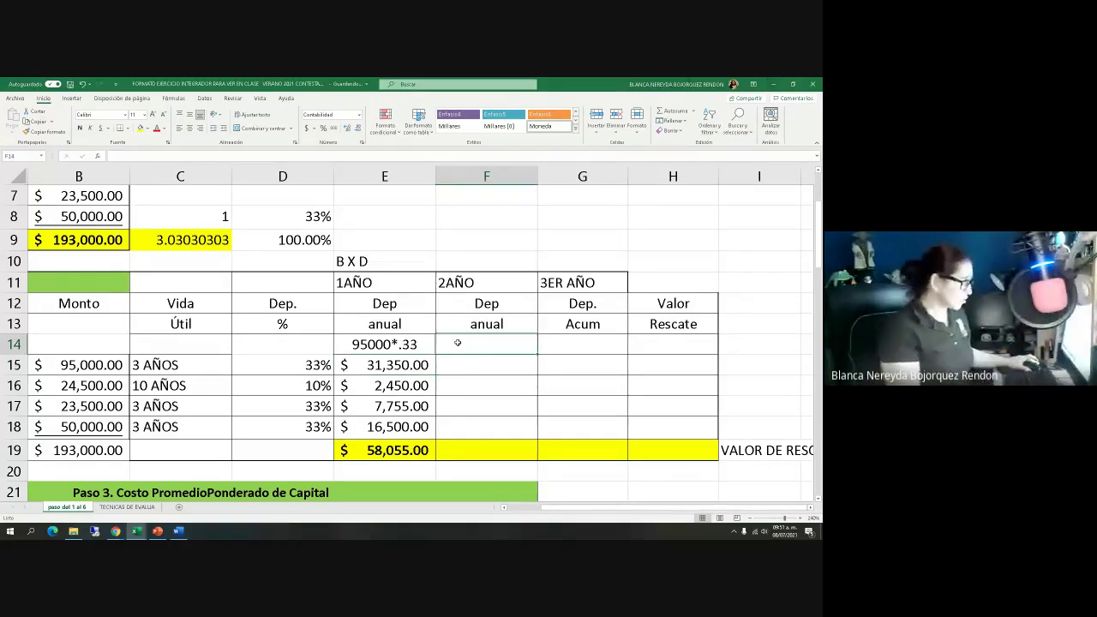
text(31350)
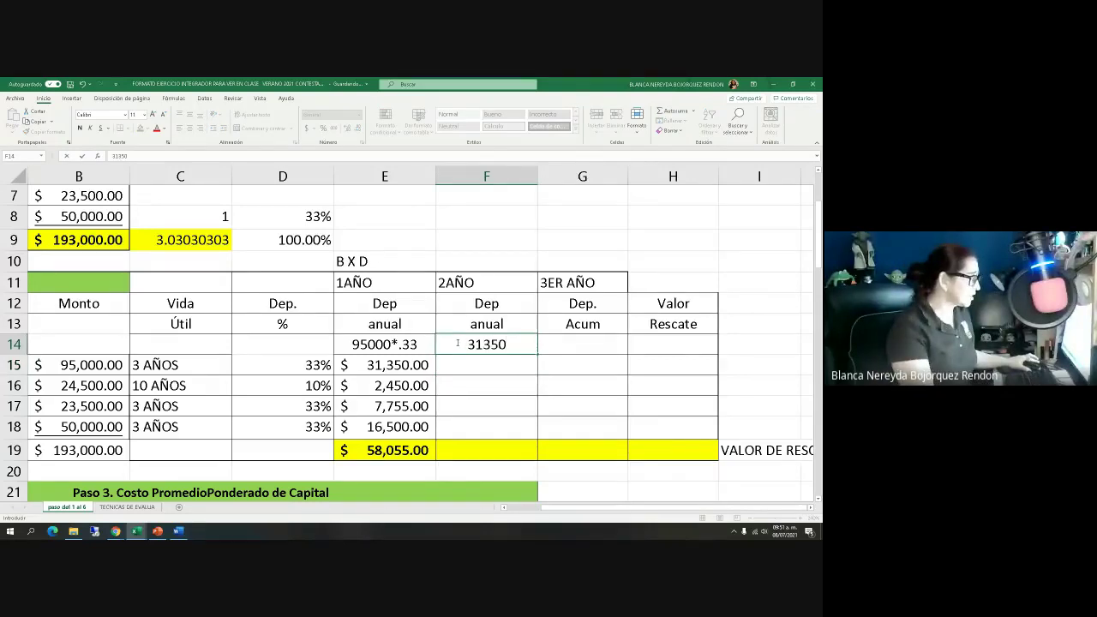
text(*2)
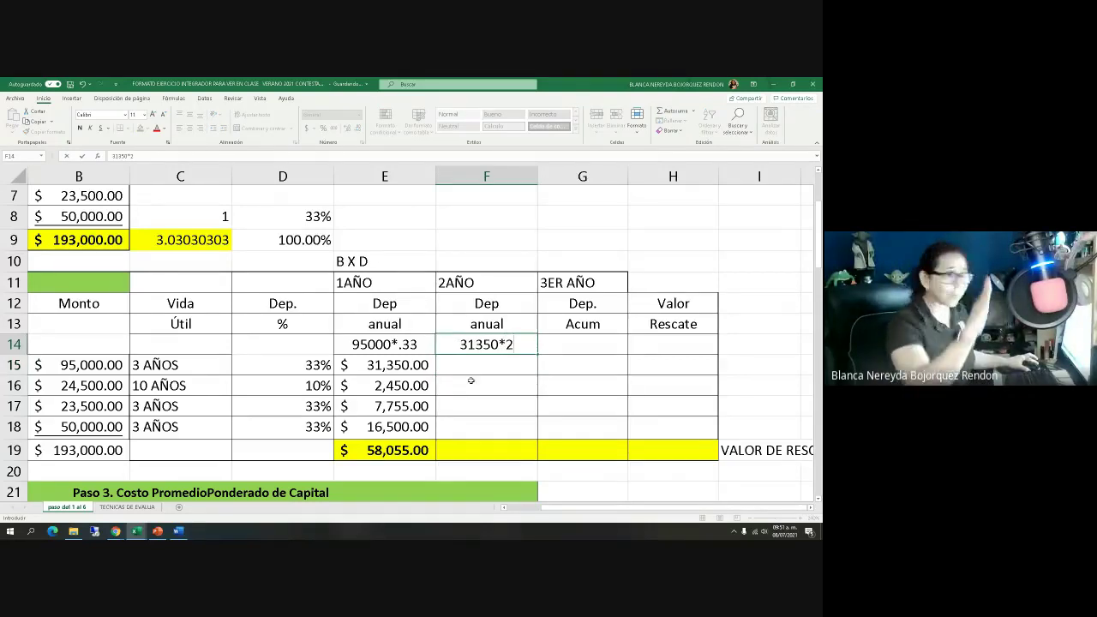
Step: Calculate the second-year depreciation in F15 with the formula =E15*2 and fill it down to F18
click(455, 365)
text(=)
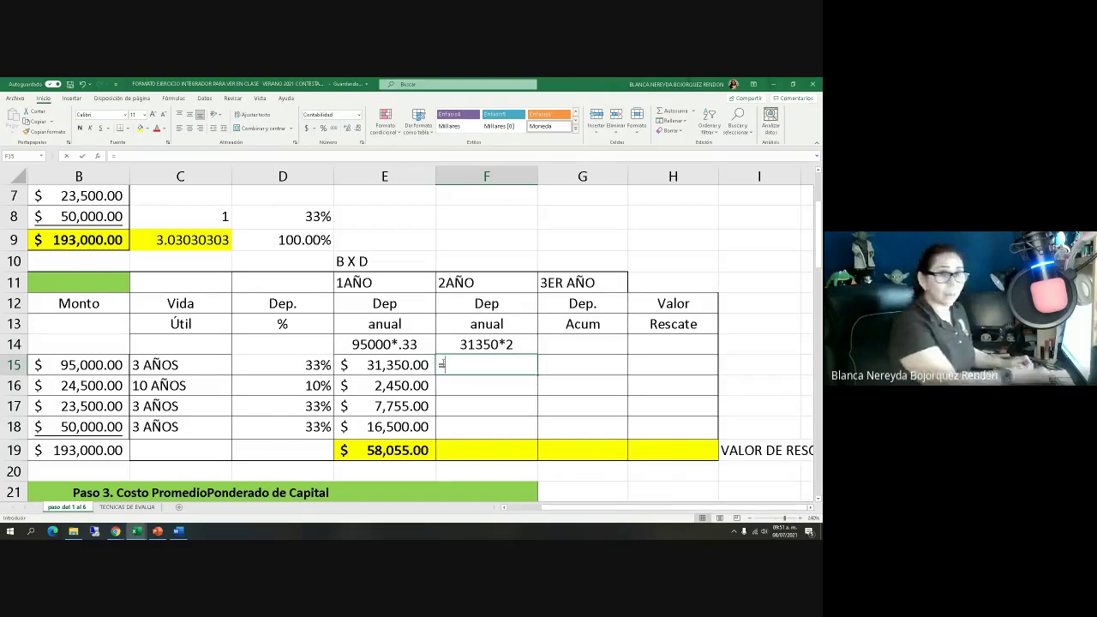
click(361, 365)
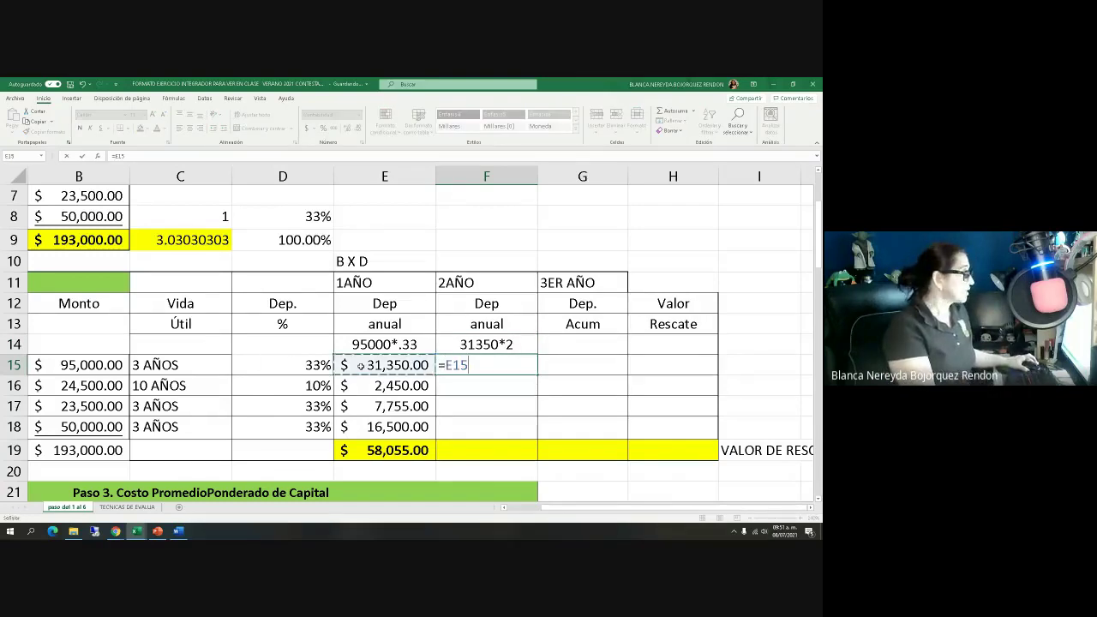
text(*2)
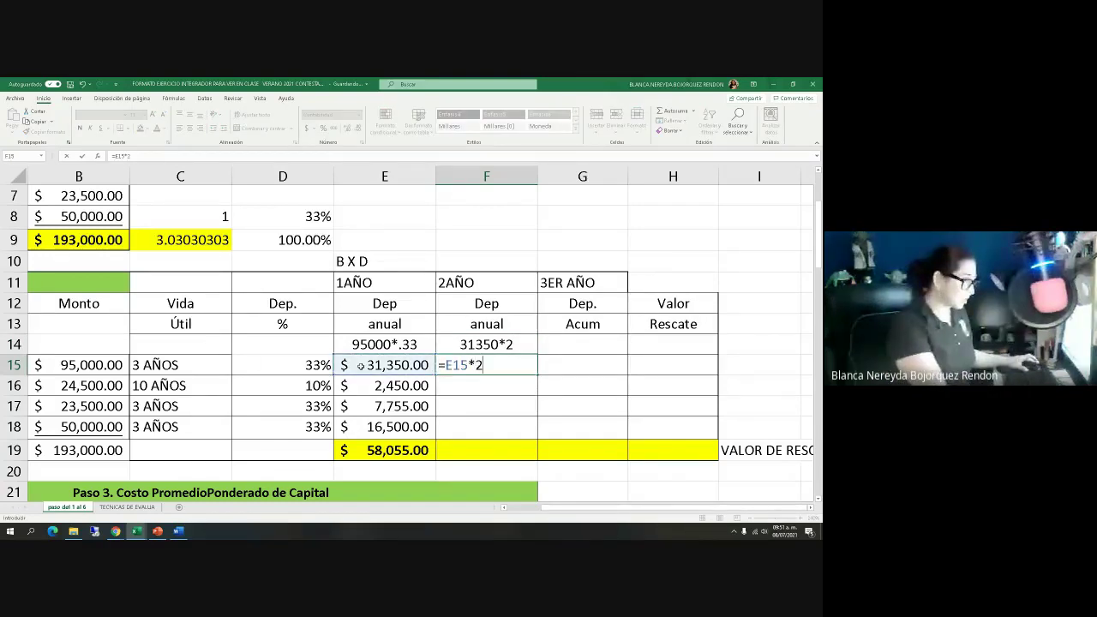
key(Return)
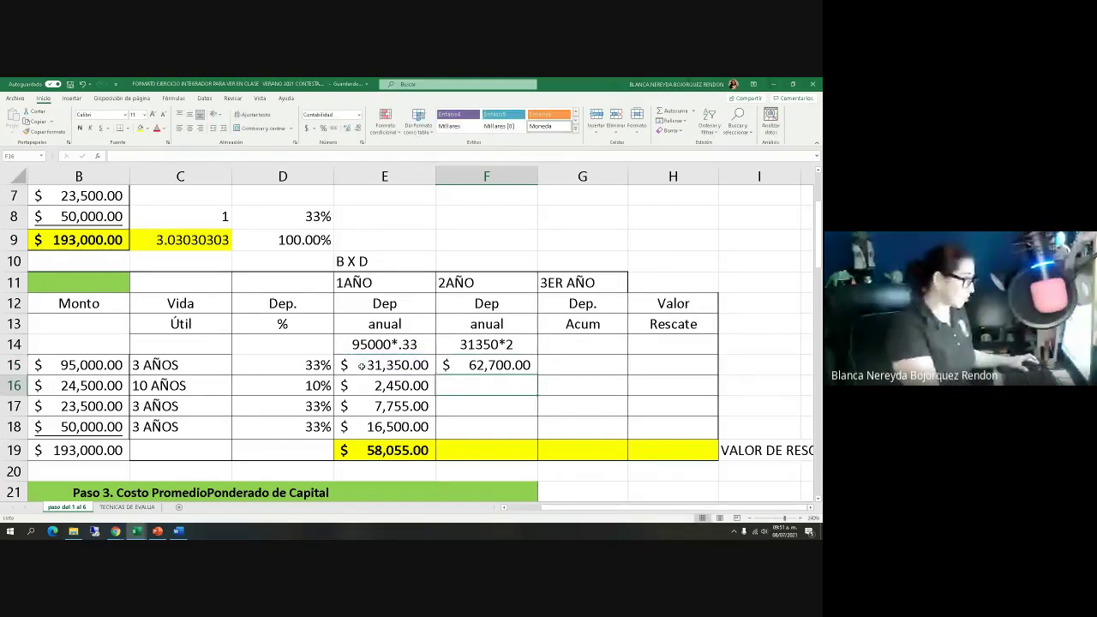
click(473, 365)
drag(538, 374, 538, 438)
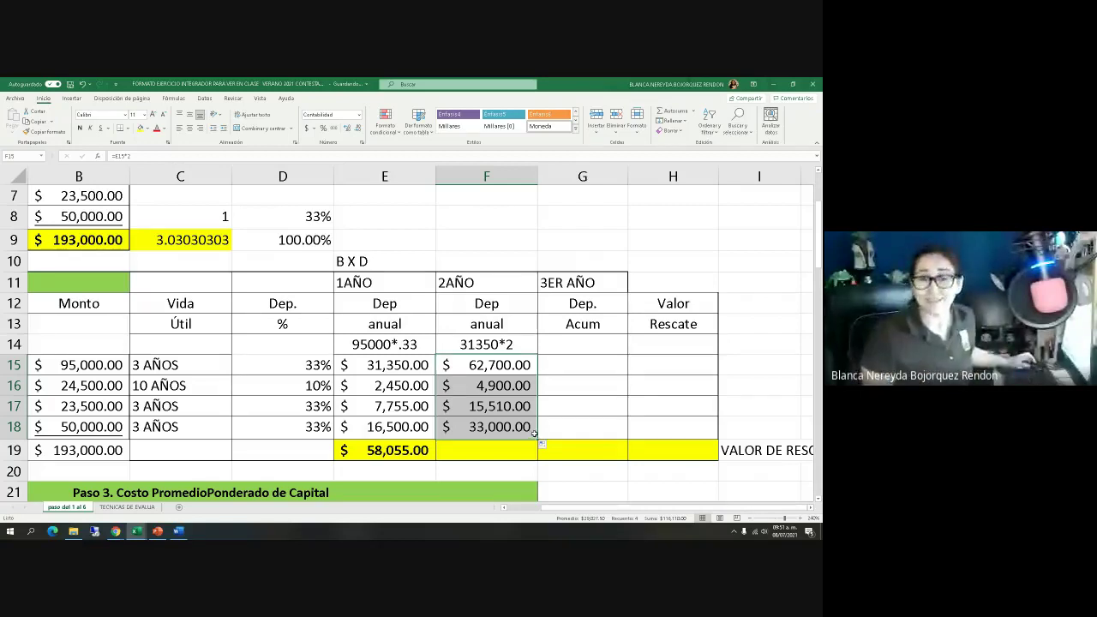
Step: Underline the COMPUTADORAS depreciation amounts in E18:F18 and narrow column D slightly
click(405, 429)
drag(404, 429, 480, 429)
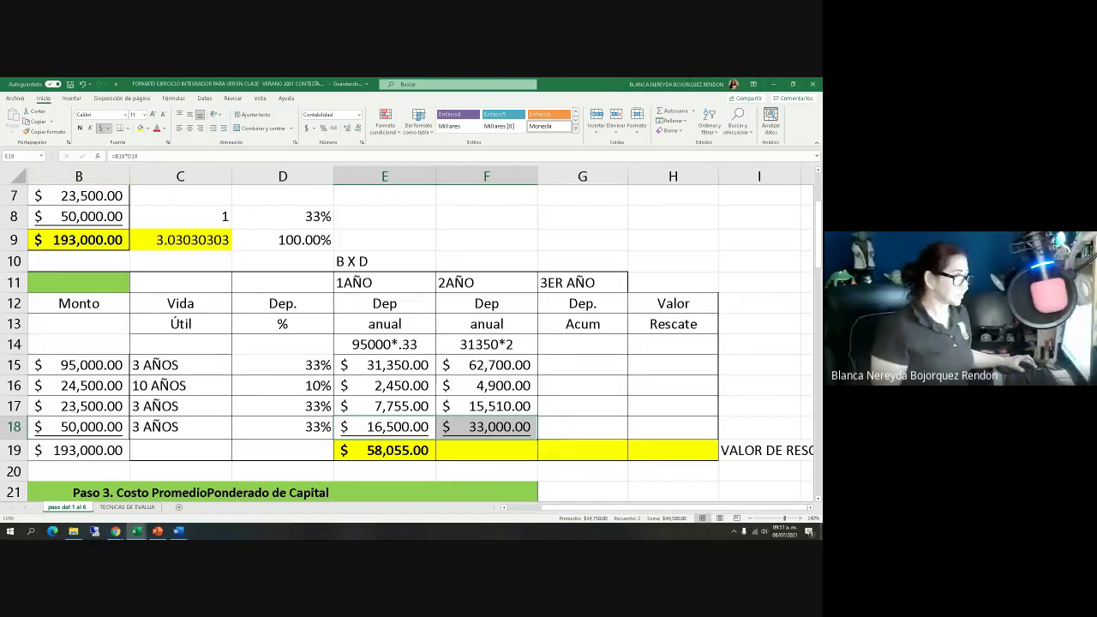
click(806, 518)
click(805, 518)
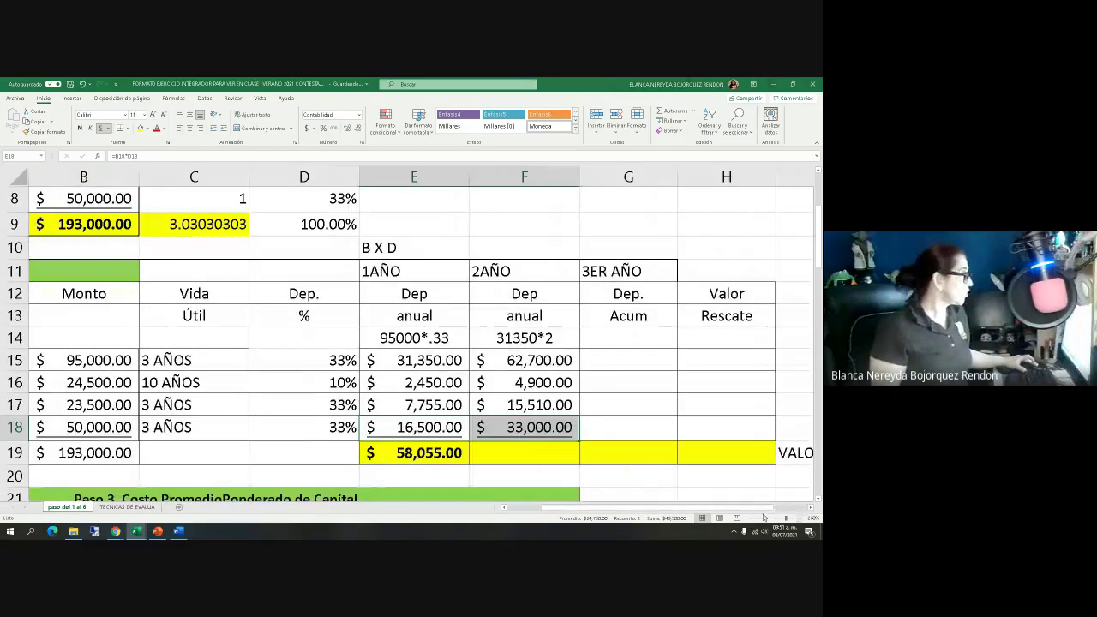
mouse_move(360, 177)
mouse_down()
mouse_move(292, 178)
mouse_move(352, 178)
mouse_up()
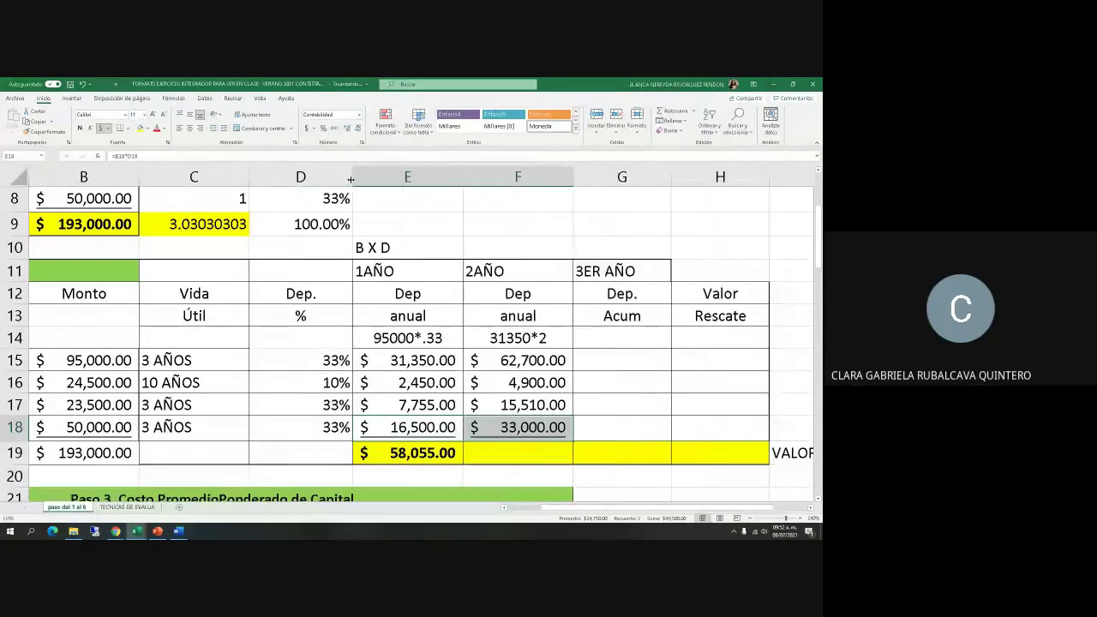
Step: Write the explanatory calculation 31350*3 as text in cell G14, under the 3ER AÑO accumulated depreciation heading
click(607, 337)
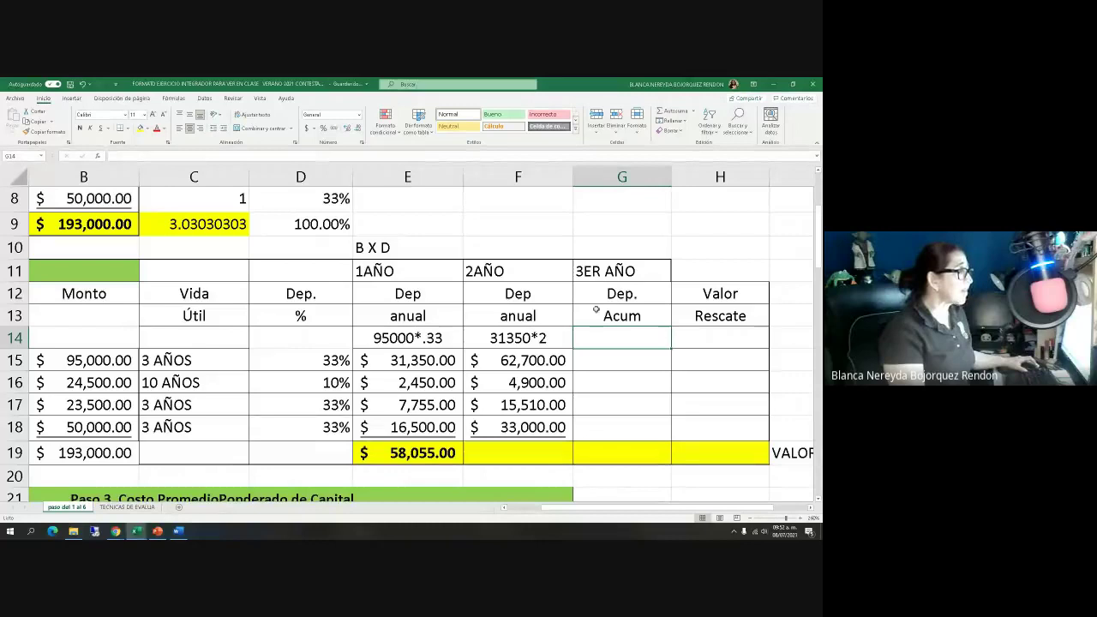
click(588, 364)
click(587, 339)
text(31350)
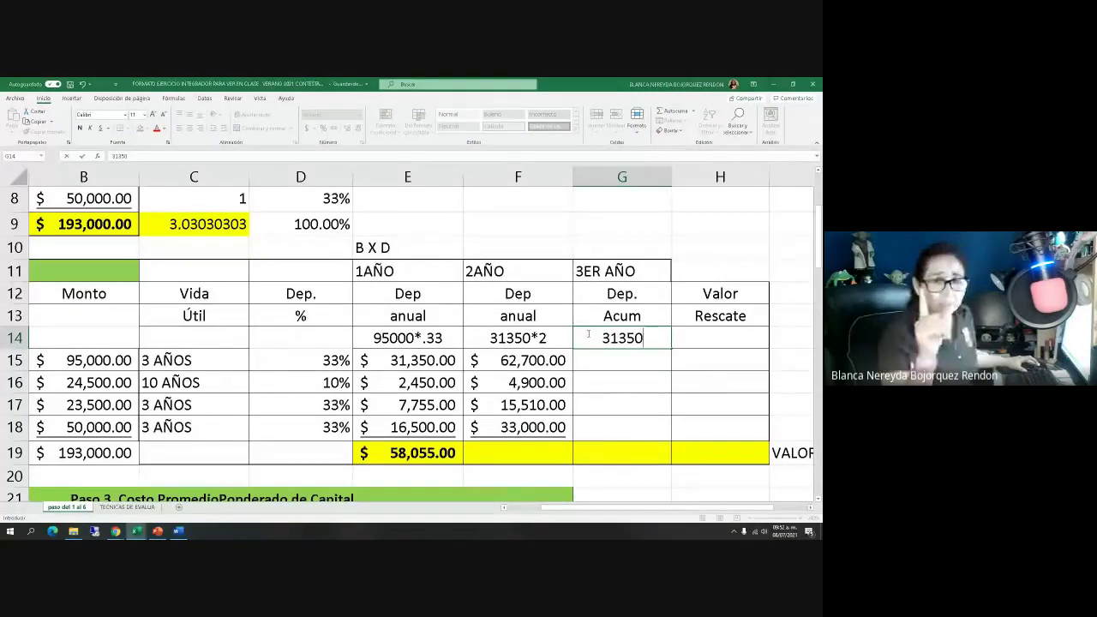
text(*3)
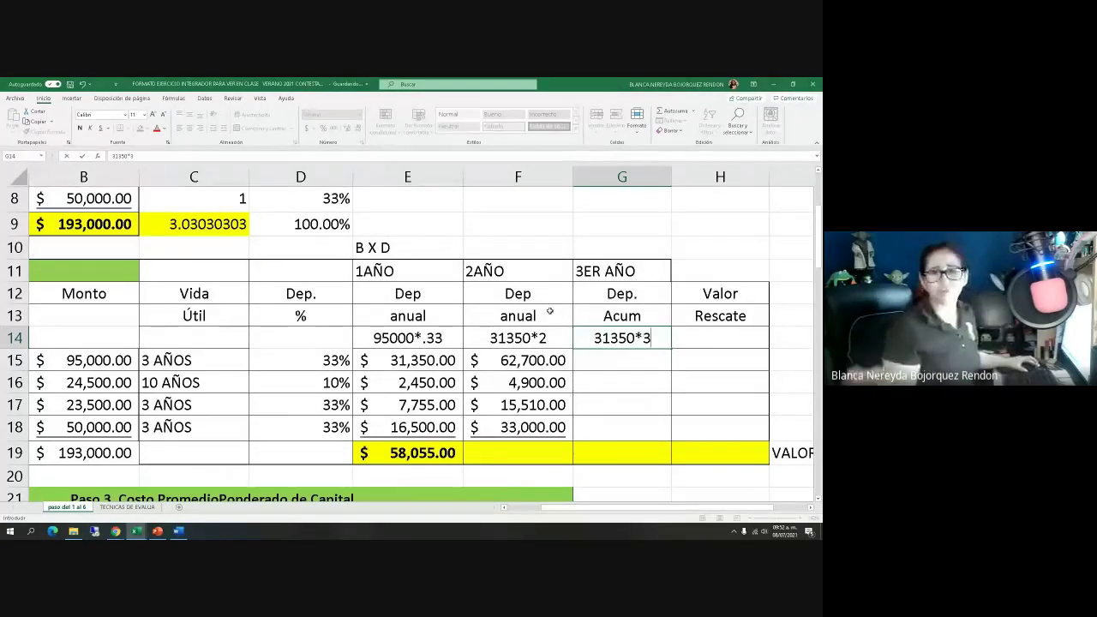
Step: Calculate the third-year accumulated depreciation of CONSOLAS DE XBOX 360 in cell G15 with the formula =E15*3
click(592, 358)
text(=)
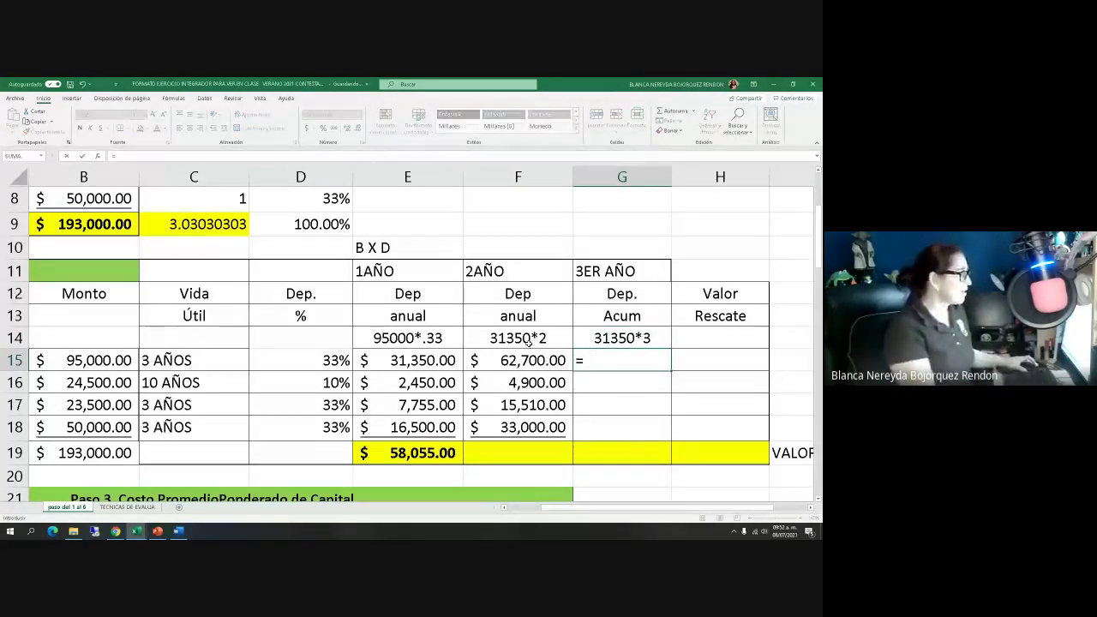
click(394, 363)
text(*)
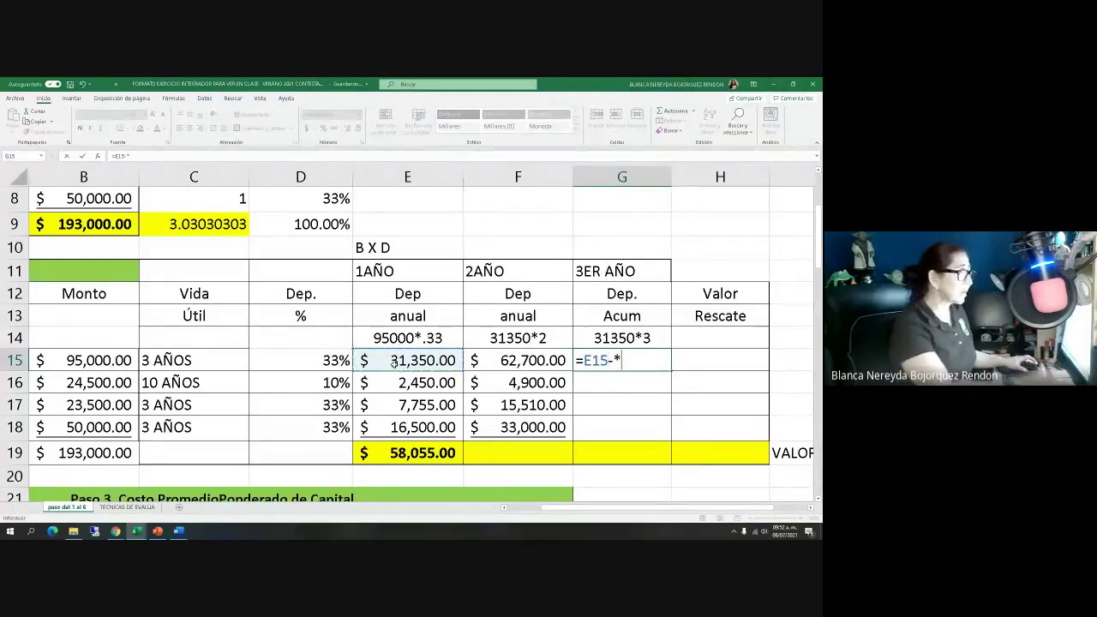
key(BackSpace)
text(*3)
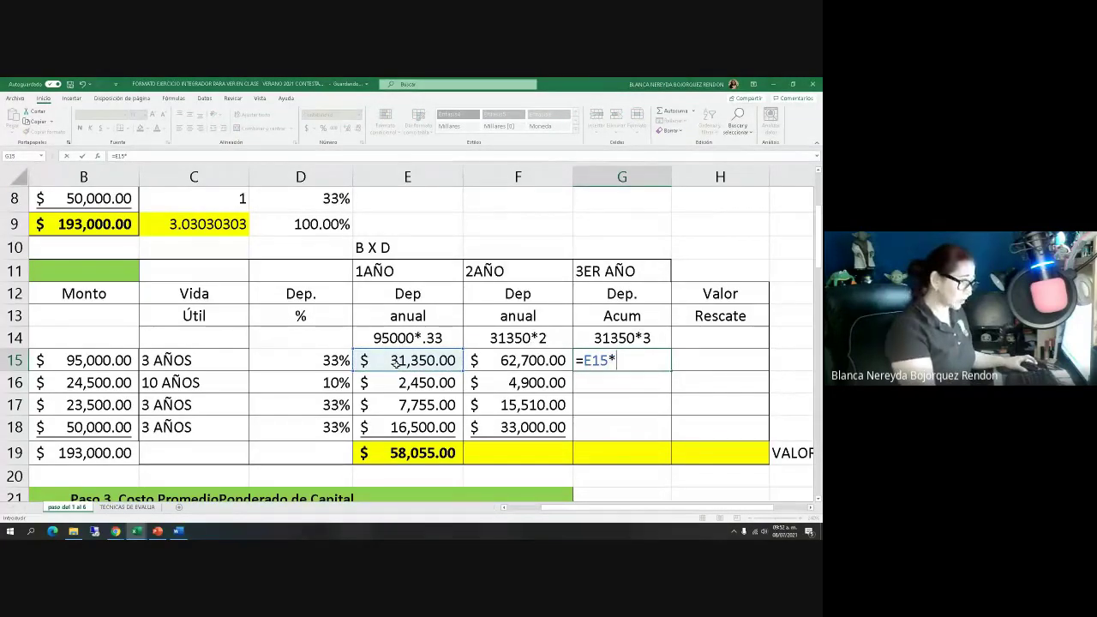
key(Return)
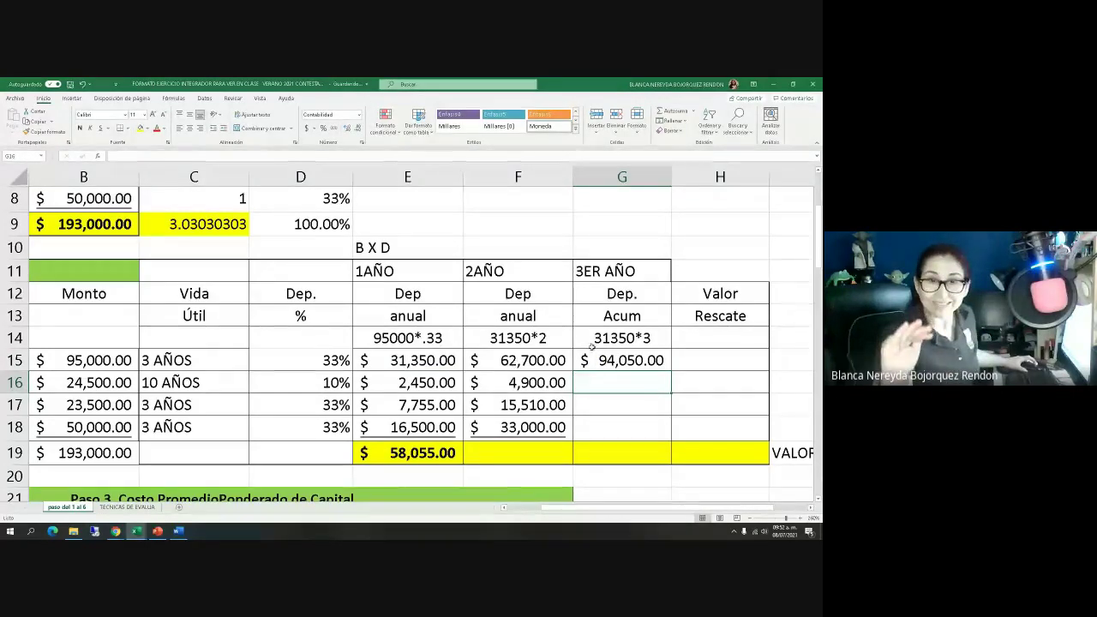
Step: Fill the accumulated depreciation formula from G15 down to G18 and underline the amount in G18
click(635, 360)
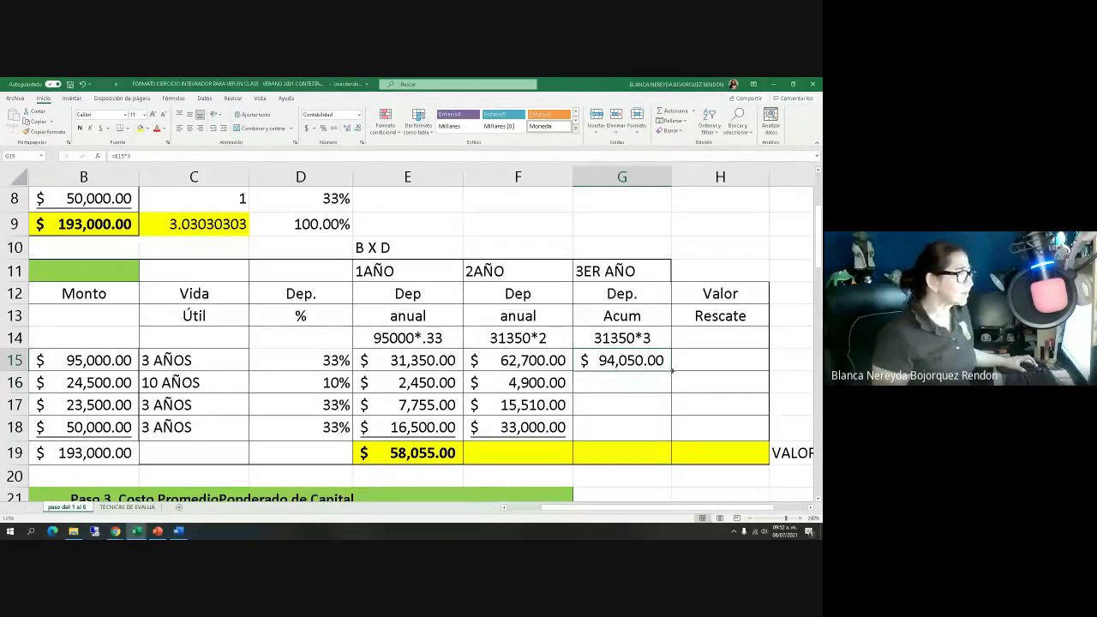
drag(672, 370, 673, 441)
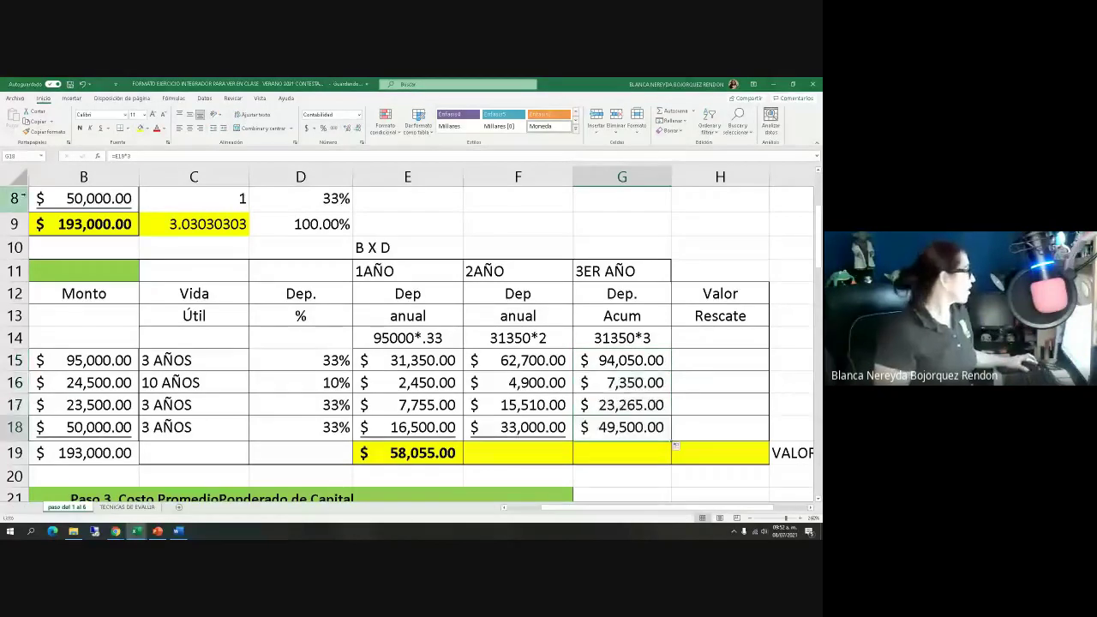
click(100, 128)
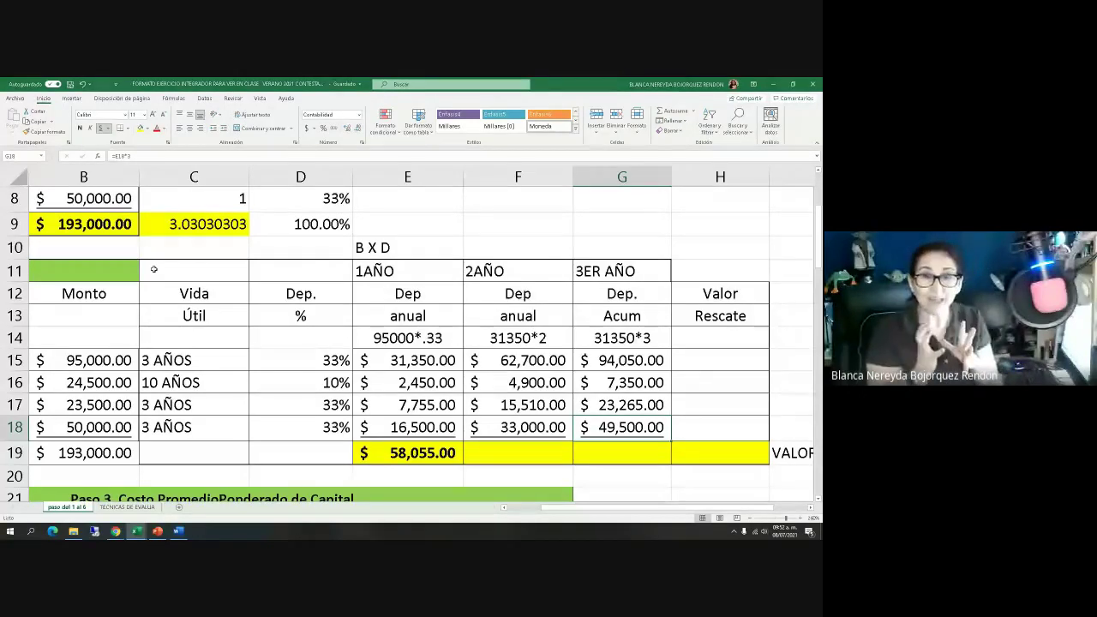
click(686, 338)
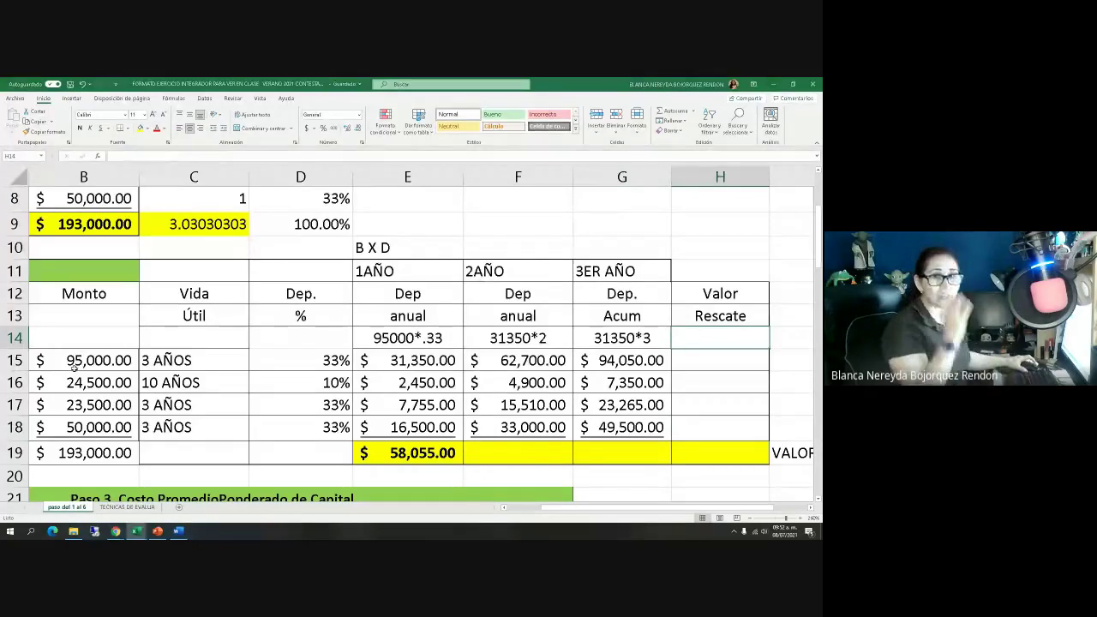
text(95)
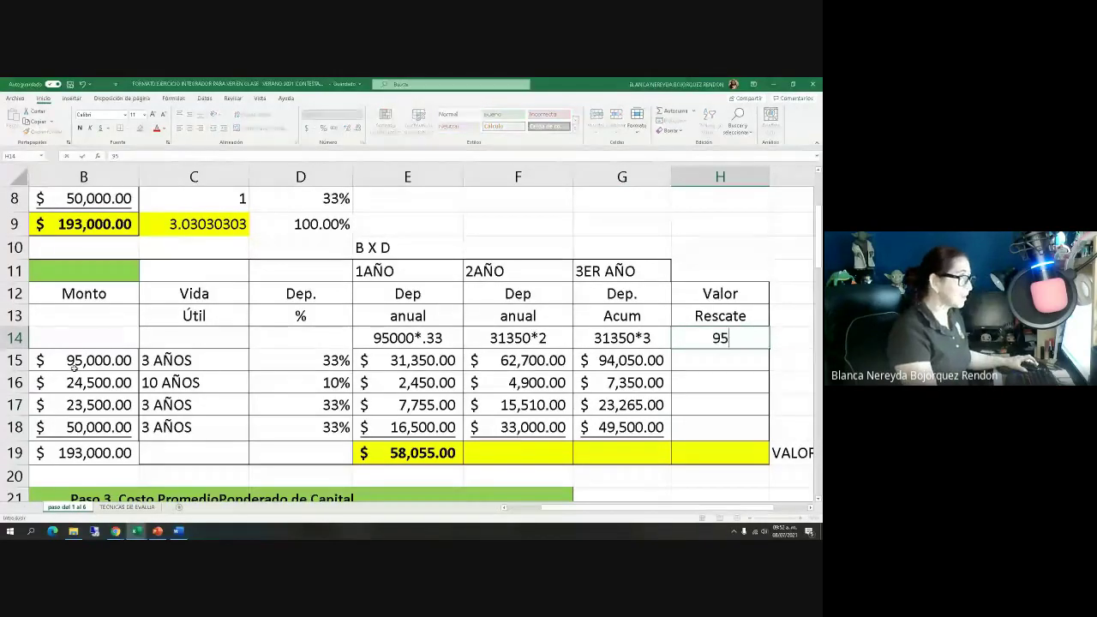
text(000-)
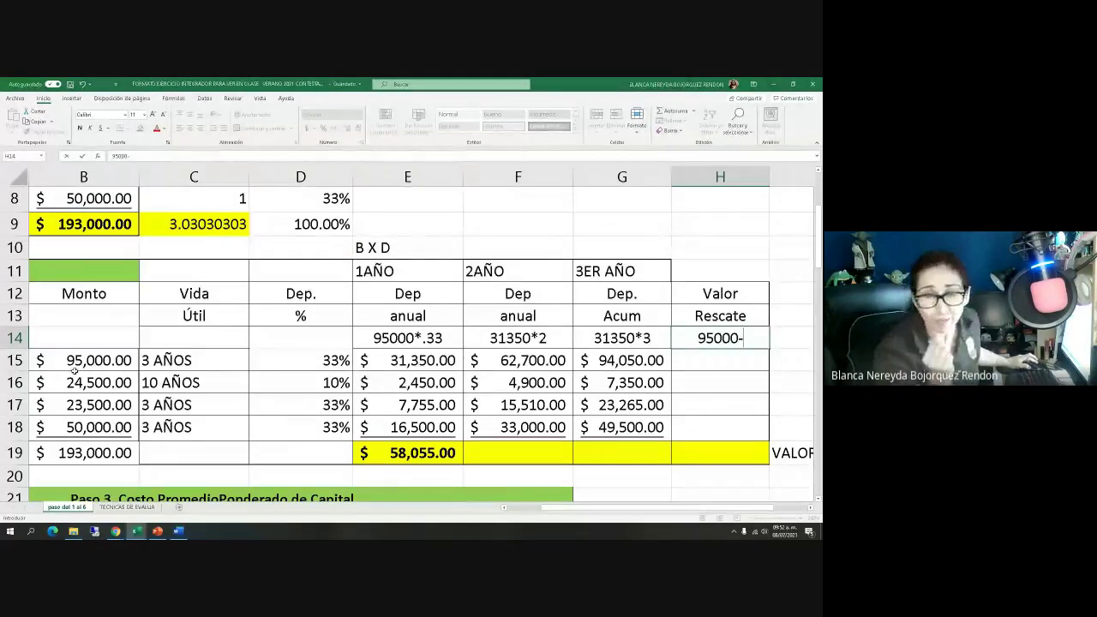
text(94050)
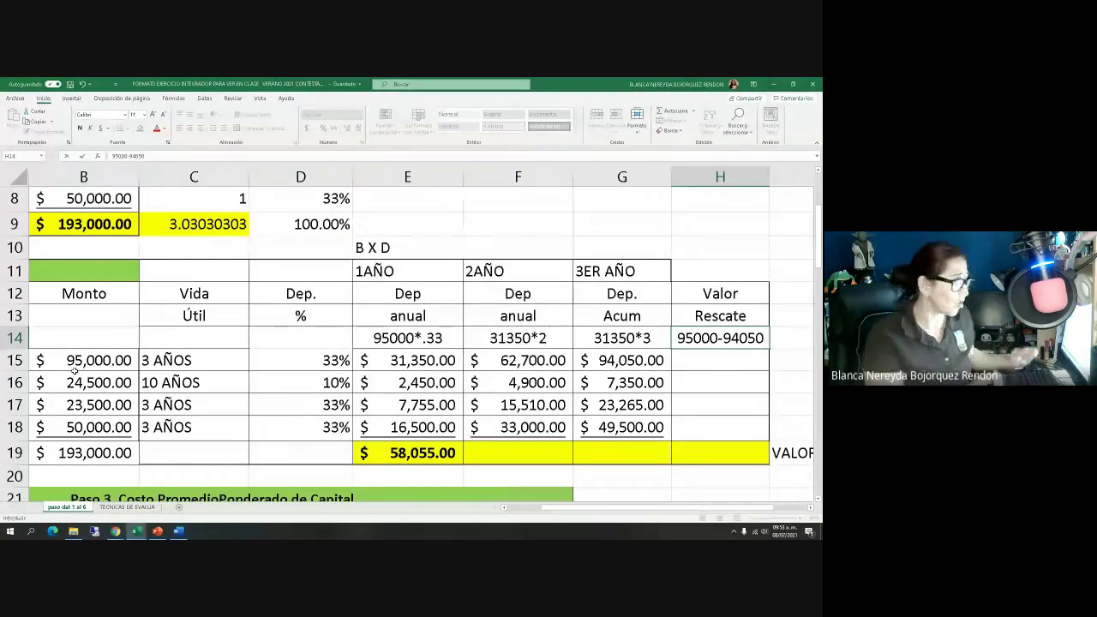
Step: Calculate the salvage value of the first asset in cell H15 with the formula =B15-G15
click(703, 360)
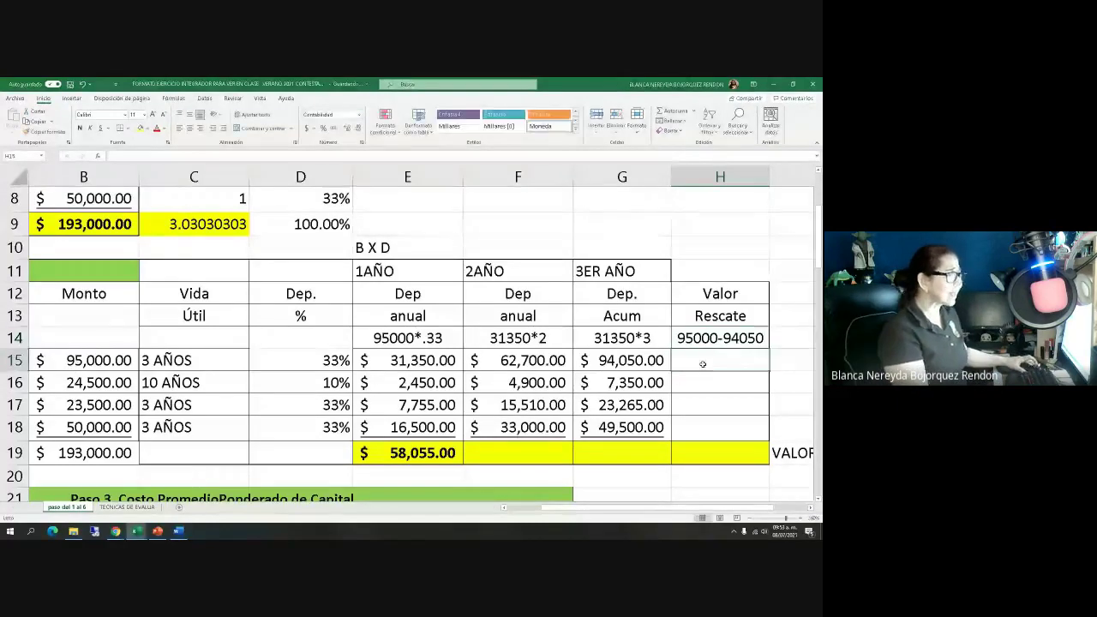
text(=)
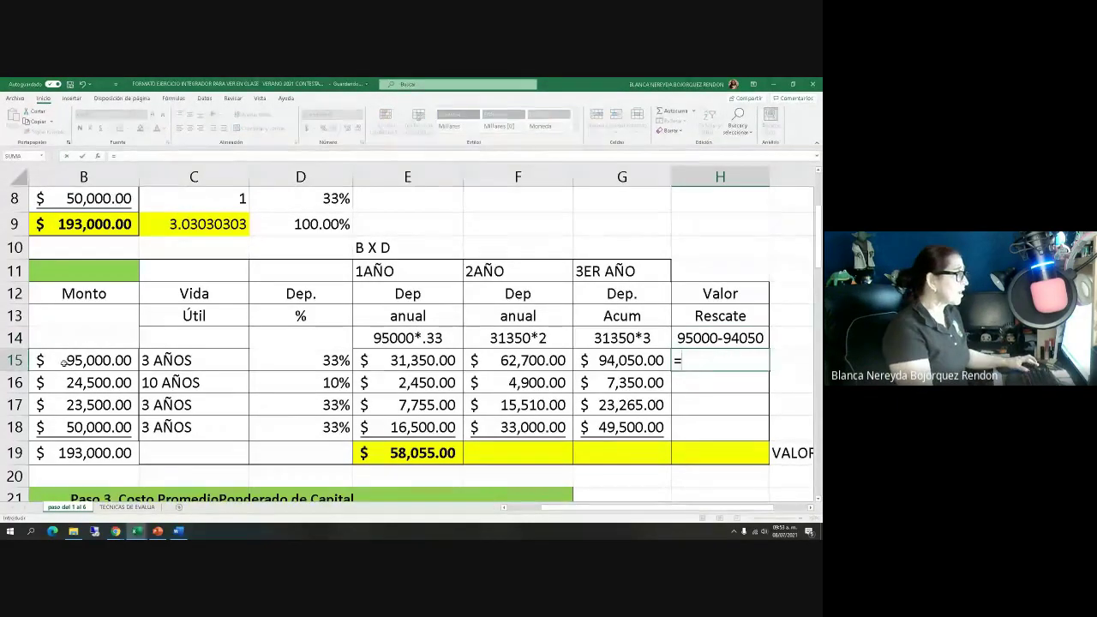
click(47, 363)
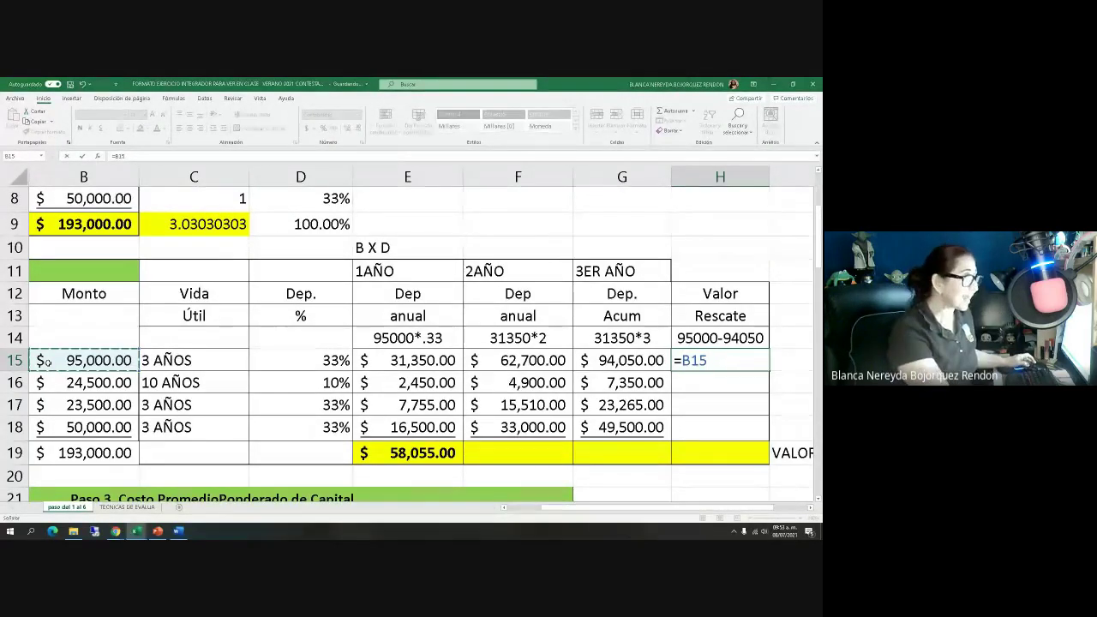
text(-)
click(638, 362)
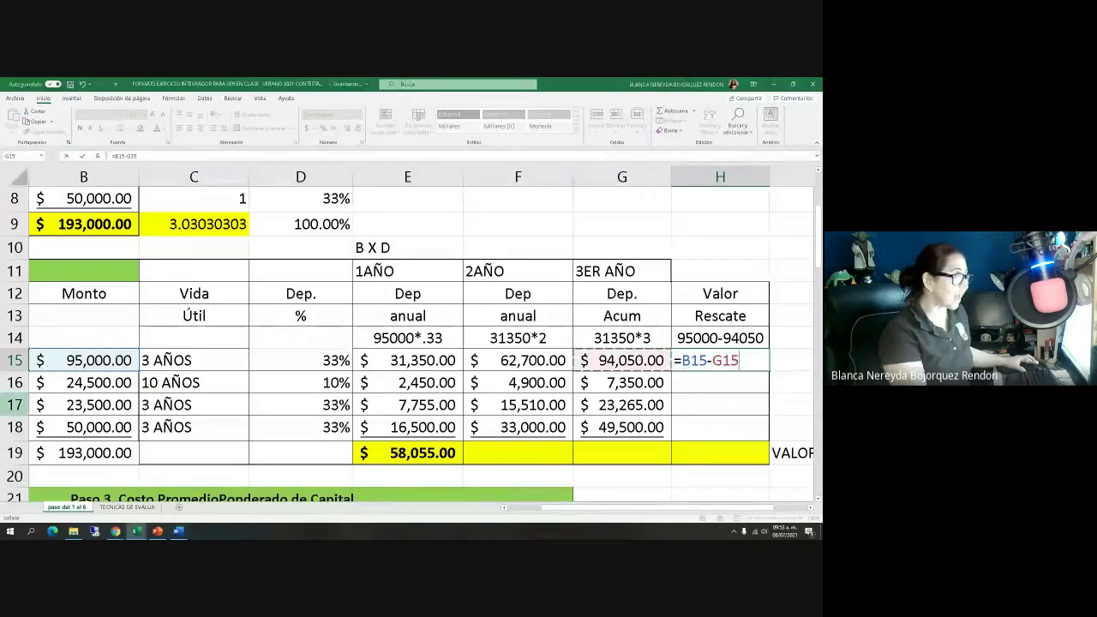
key(Return)
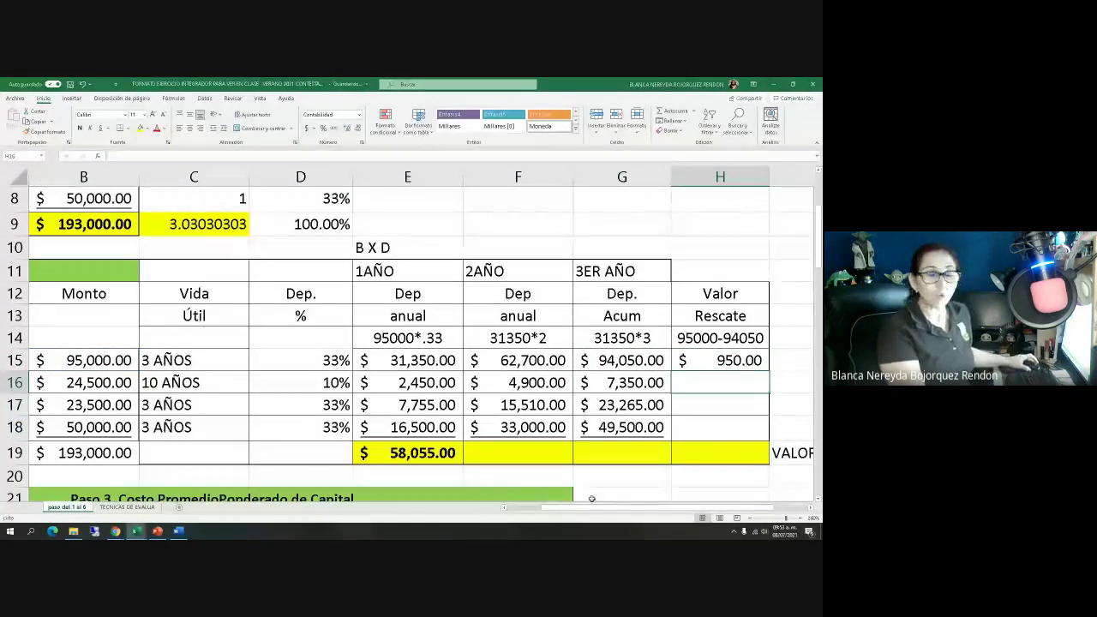
Step: Fill the salvage value formula from H15 down to H18 and underline the amount in H18
click(708, 359)
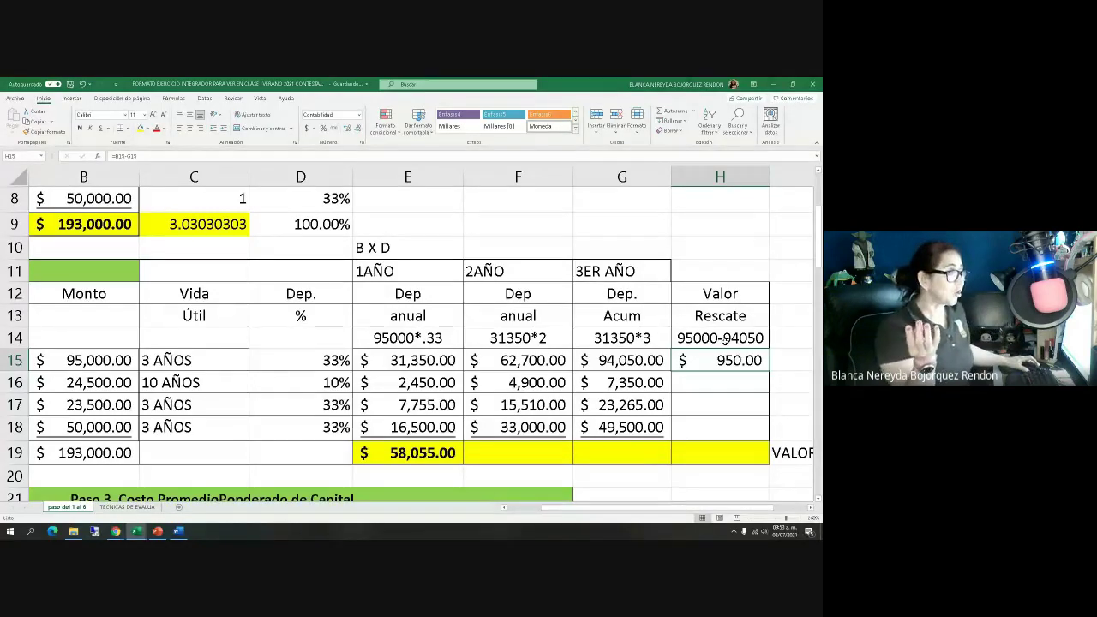
drag(737, 367, 718, 435)
key(ctrl+d)
click(718, 435)
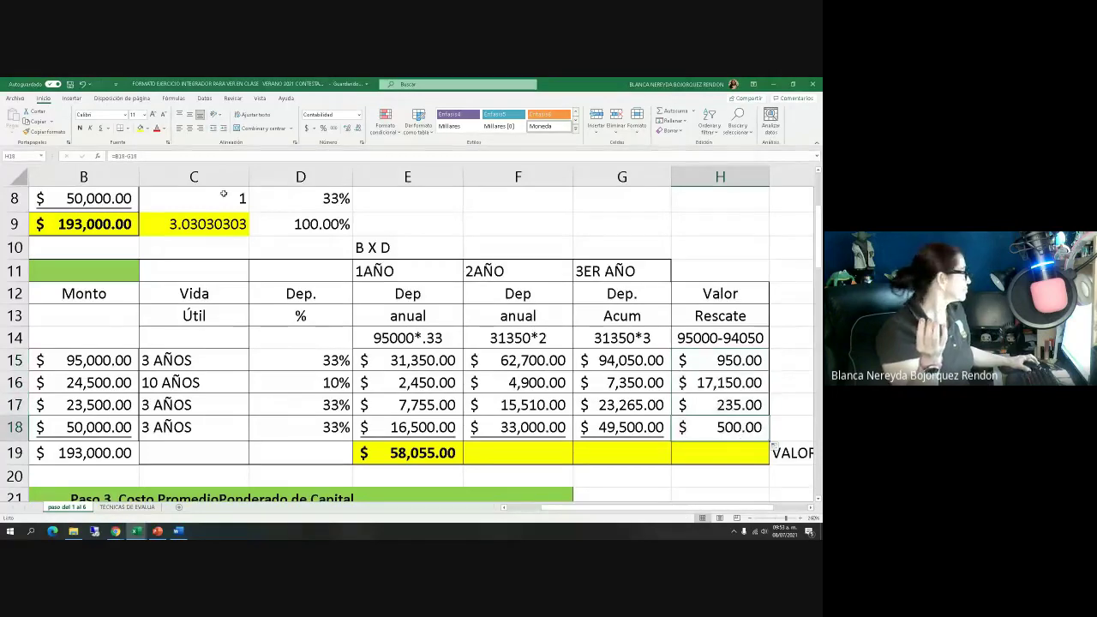
click(102, 129)
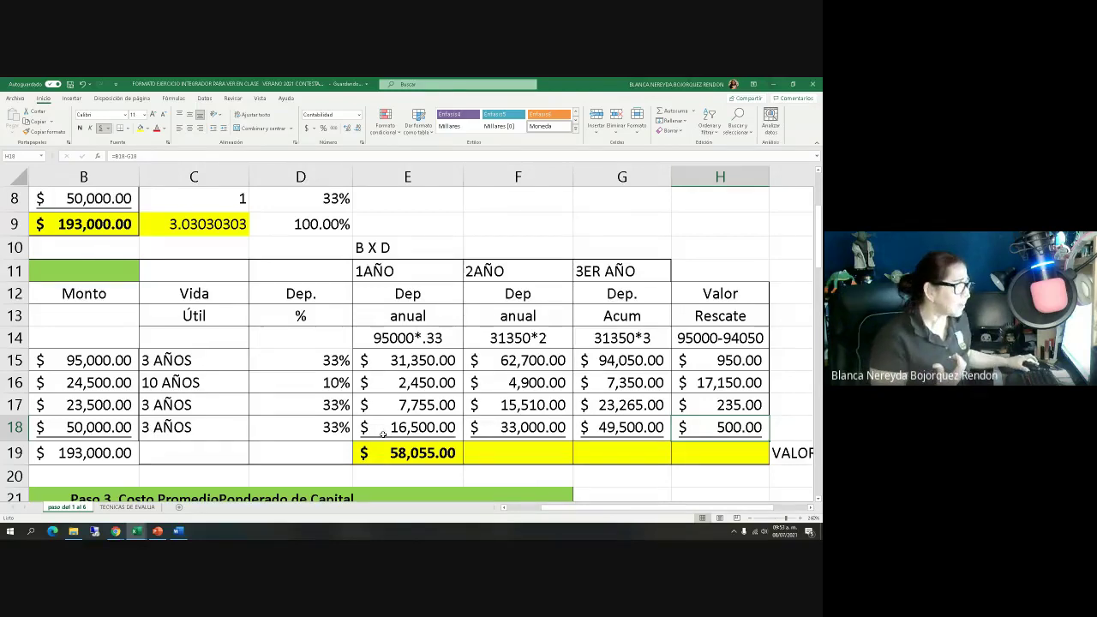
Step: Total the Valor Rescate amounts of H15:H18 in cell H19 with AutoSum
click(702, 364)
drag(703, 364, 720, 452)
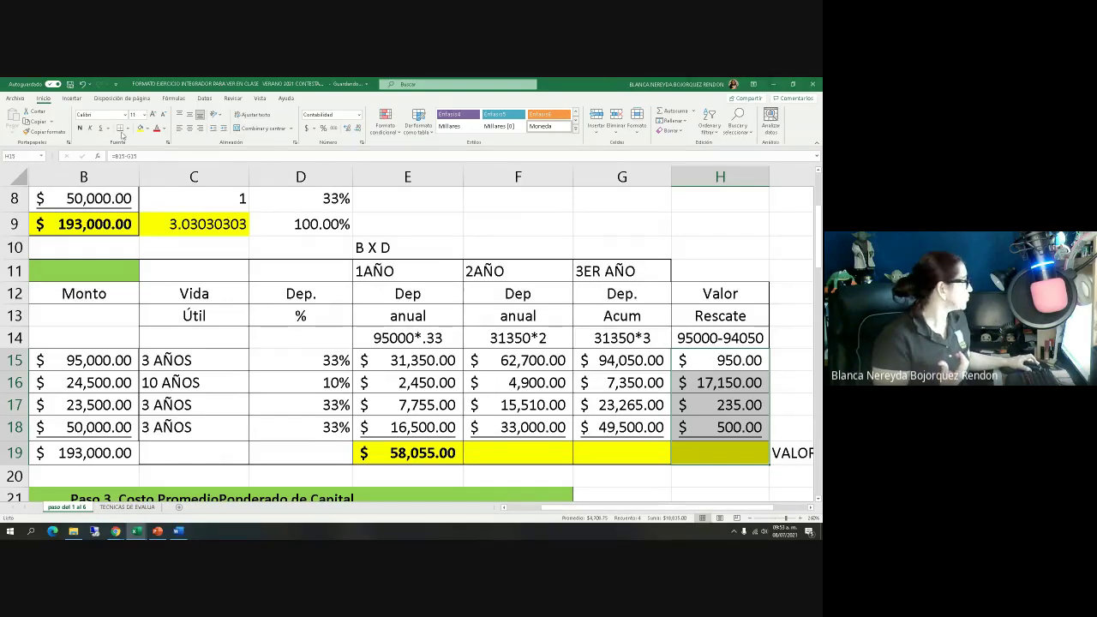
click(663, 112)
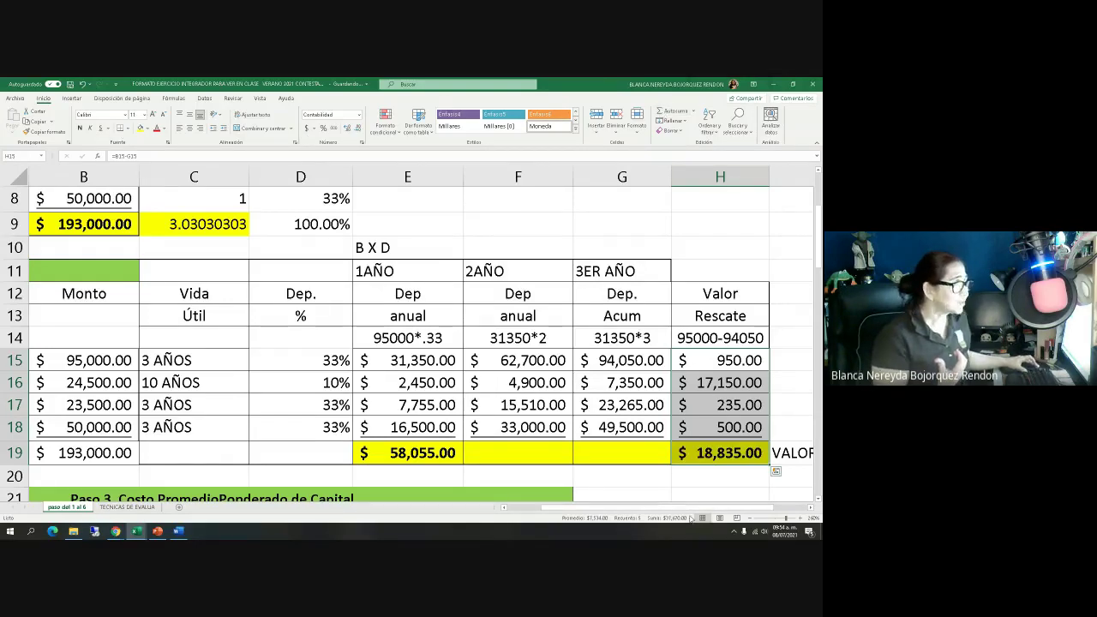